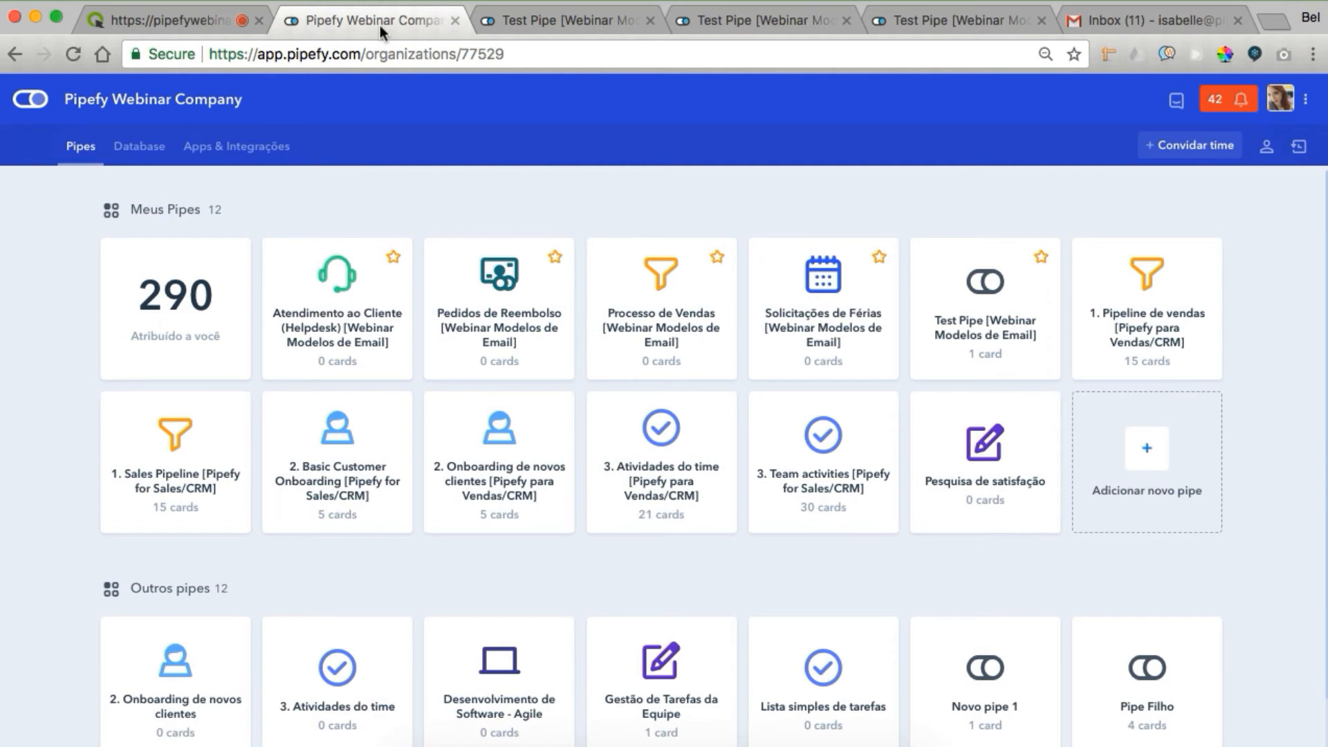
Return from Test Pipe's phase settings to the board and open its email templates
left_click(505, 16)
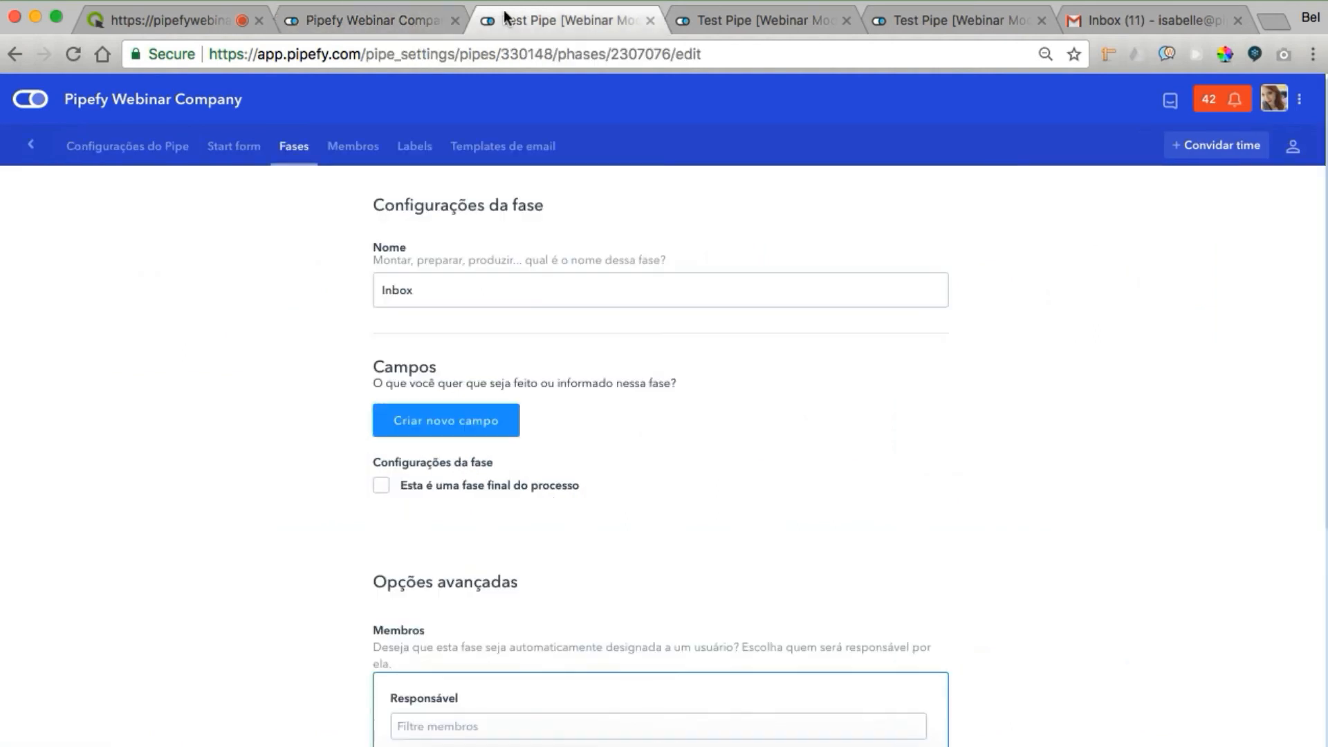
left_click(42, 151)
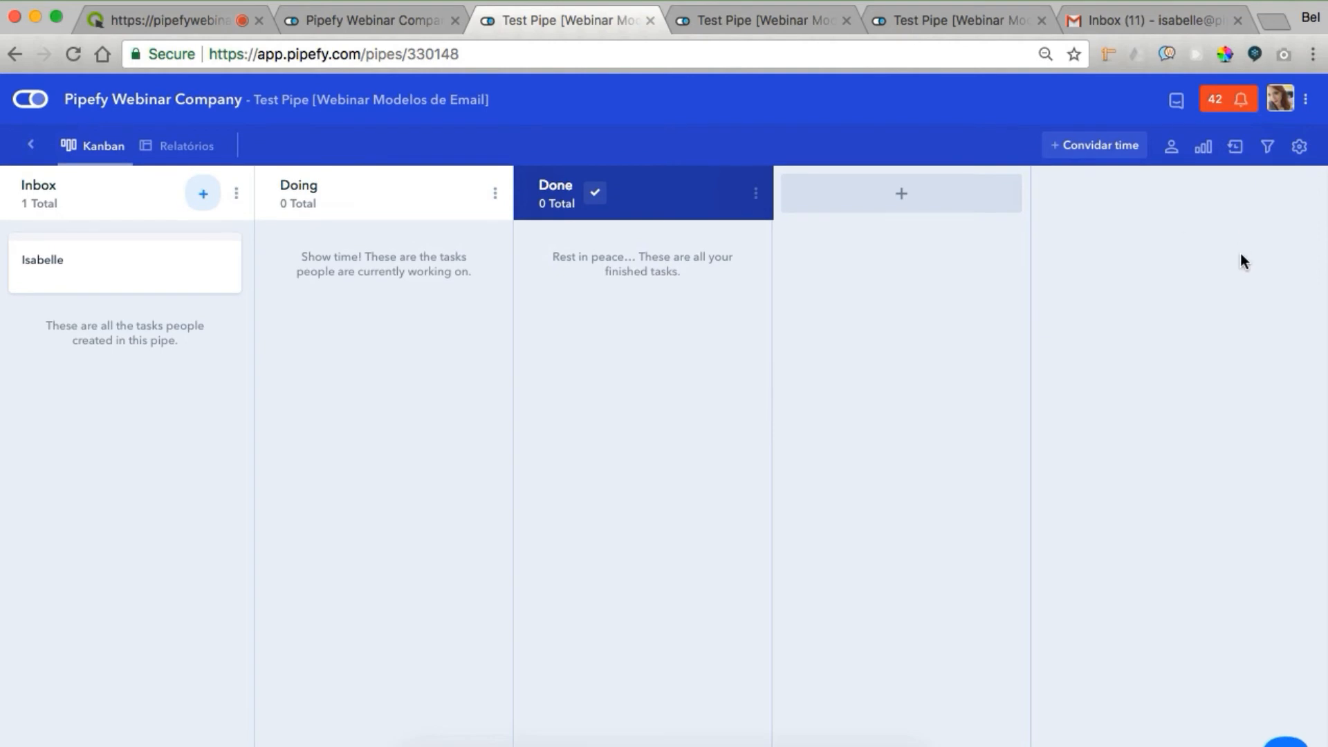
left_click(1299, 148)
scroll(1100, 484, "down", 4)
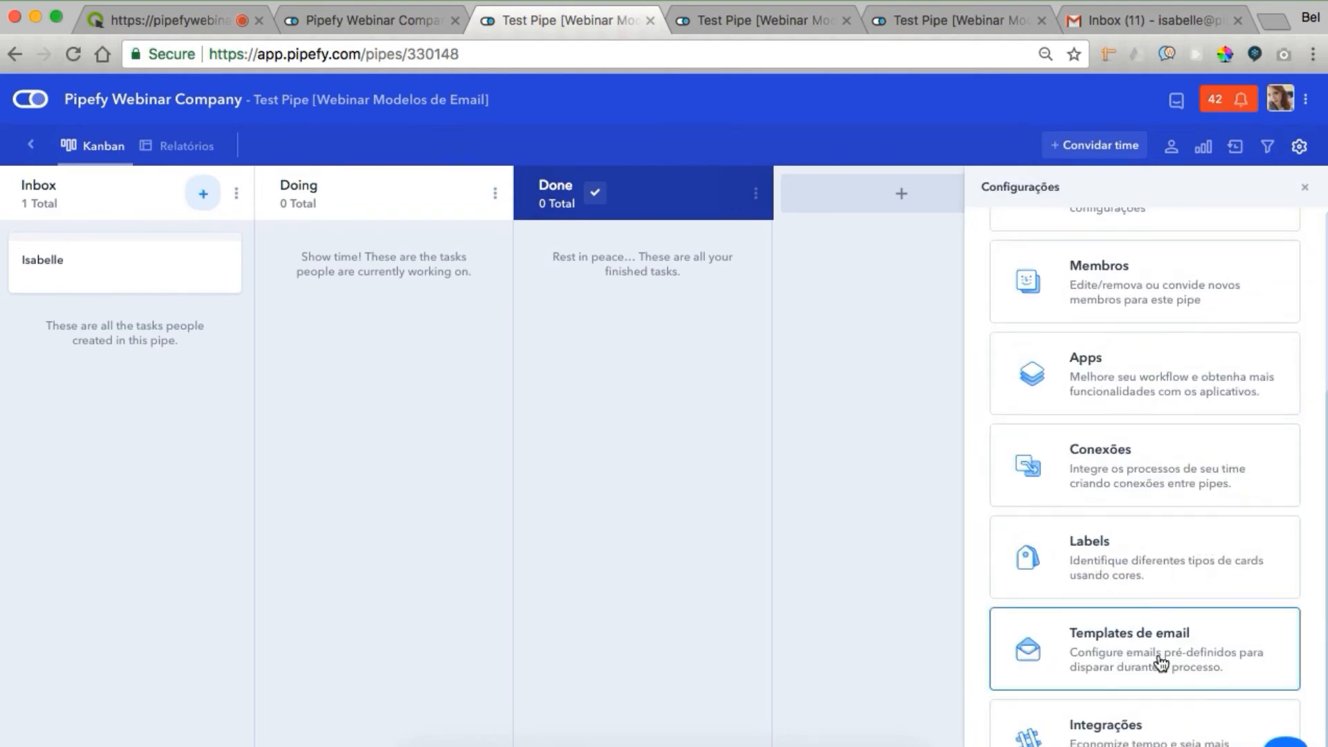
left_click(1161, 663)
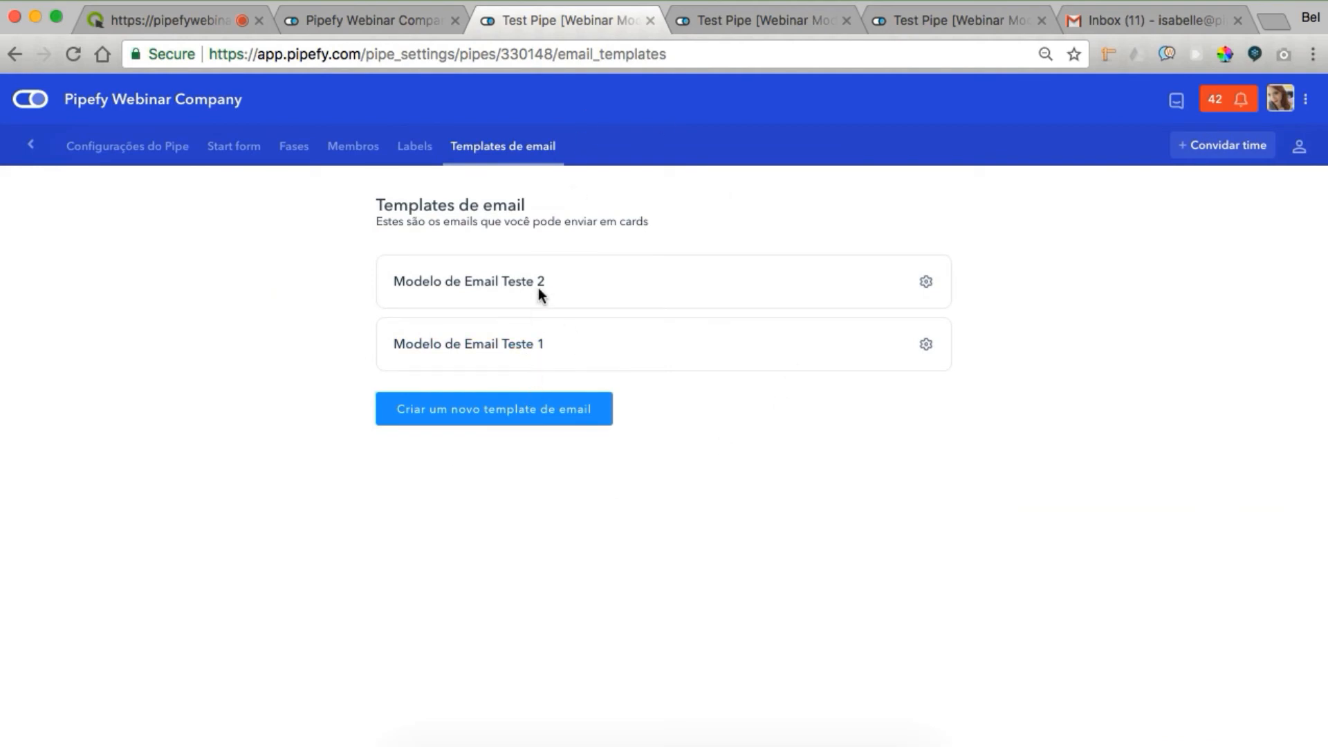
left_click(740, 24)
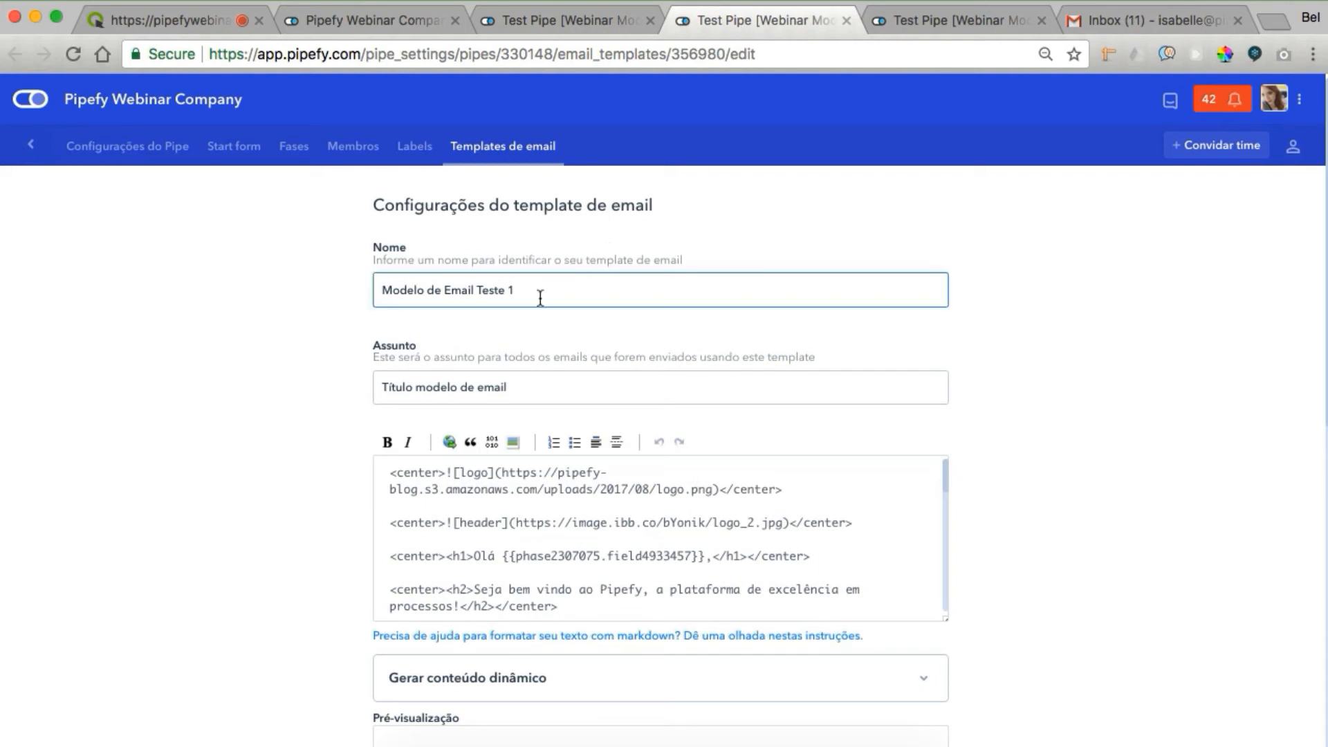
Zoom the browser in and scroll through the Modelo de Email Teste 1 template
scroll(718, 301, "down", 2)
key("super+plus")
key("super+plus")
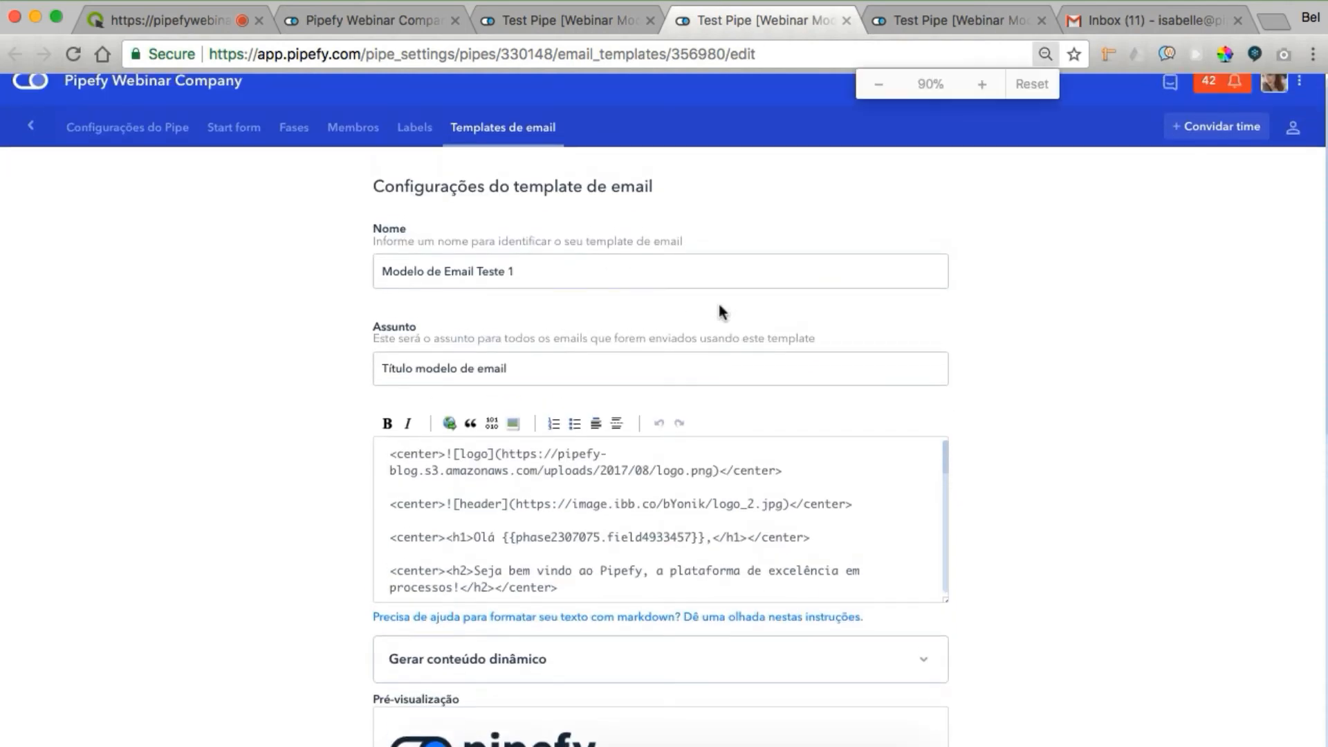
scroll(1069, 478, "down", 2)
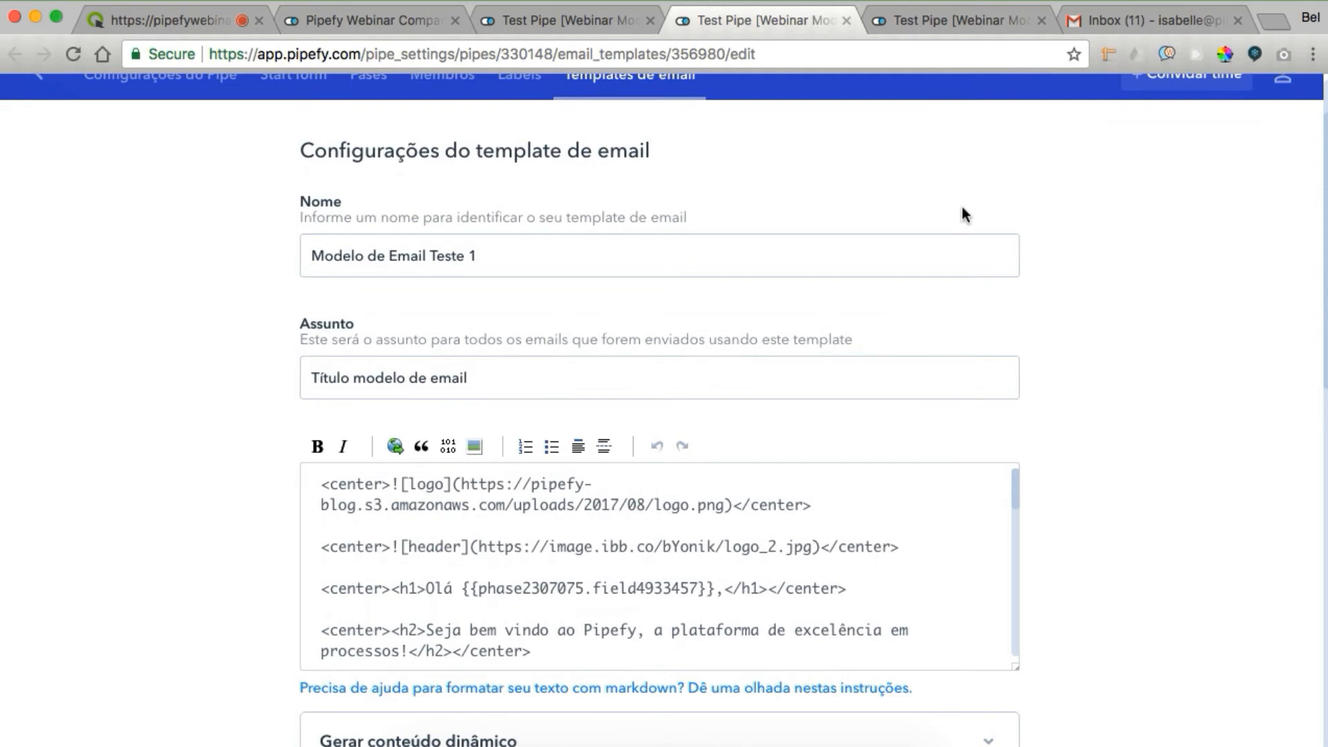
scroll(815, 240, "down", 1)
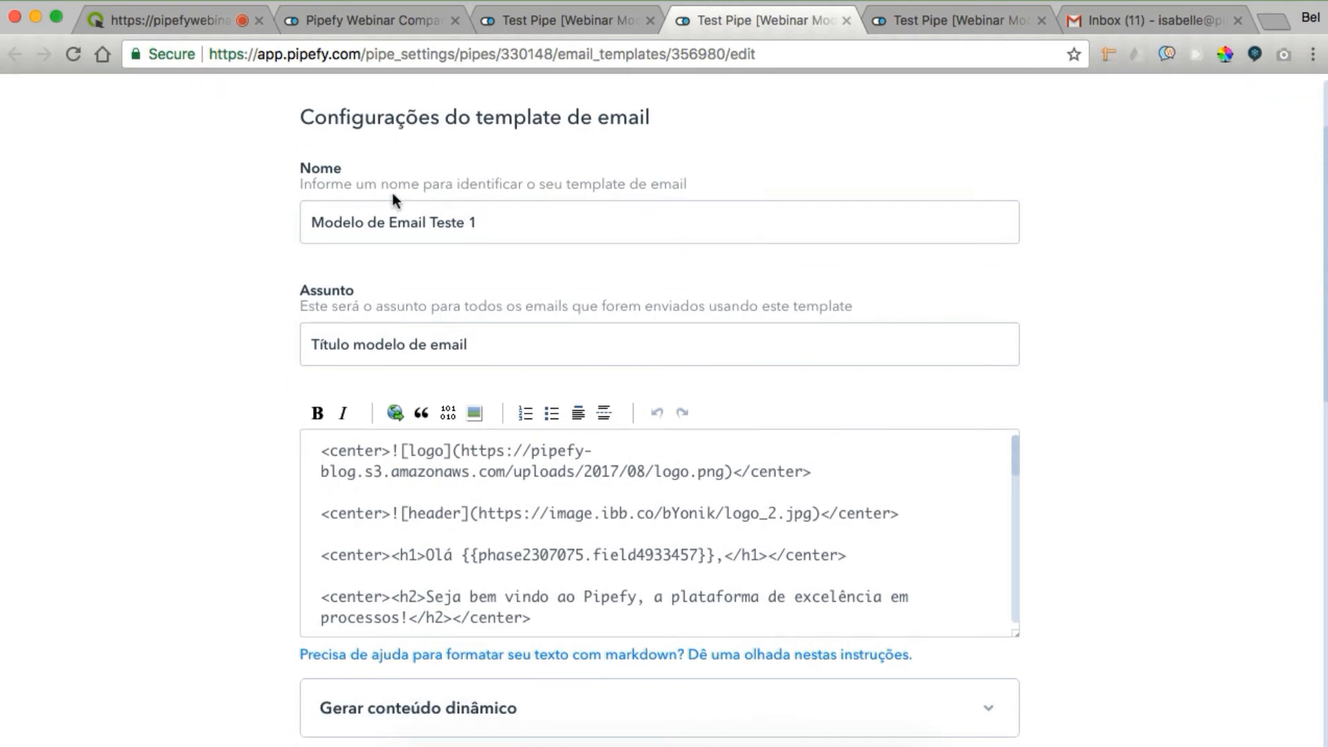
scroll(380, 231, "down", 1)
scroll(379, 234, "up", 1)
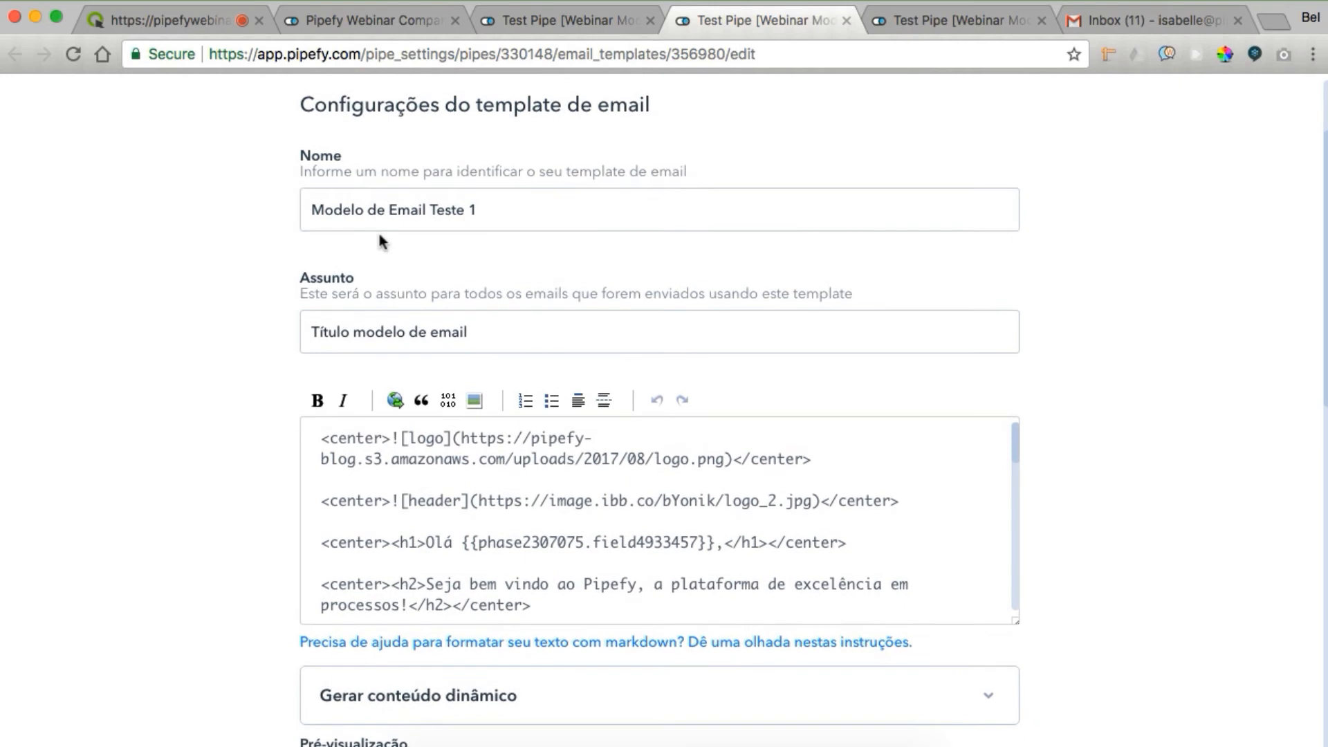
scroll(379, 235, "down", 3)
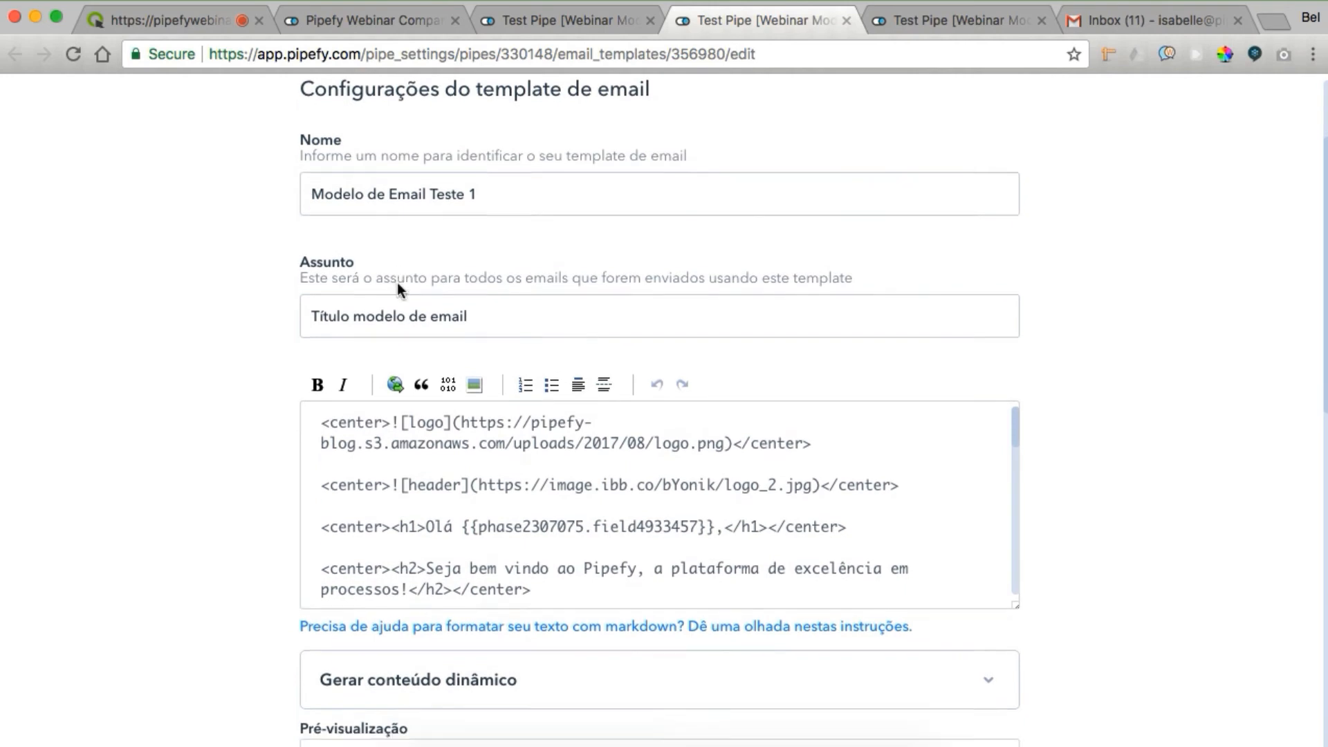
Point out the template's Assunto subject field and its markdown body
left_click(384, 282)
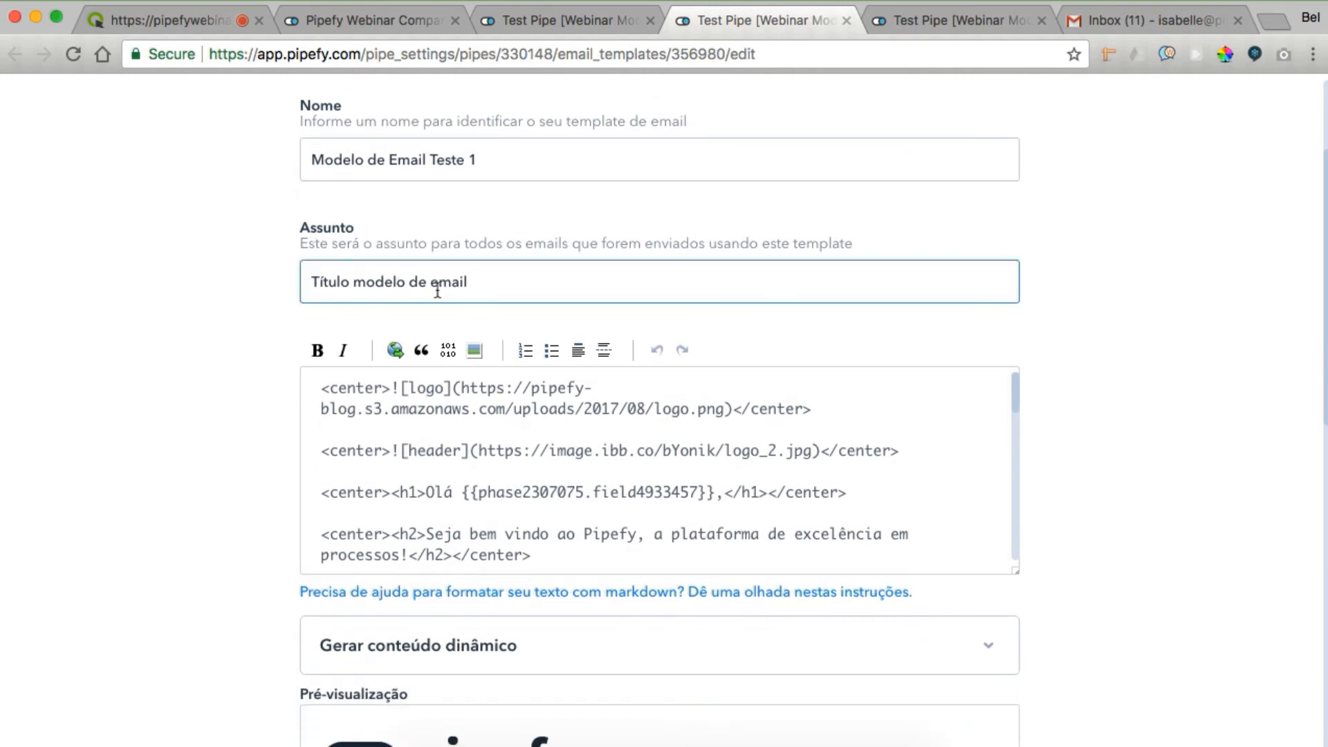
scroll(413, 275, "down", 5)
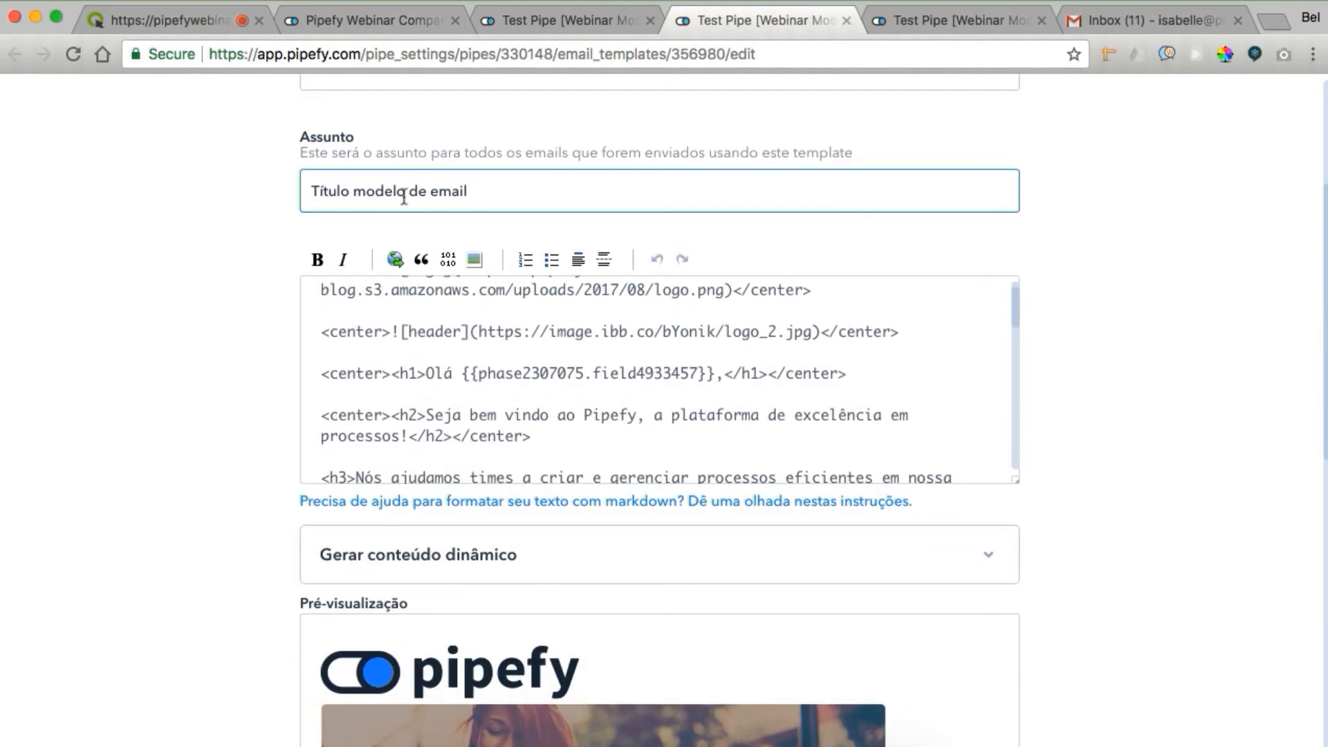
left_click(450, 375)
left_click(499, 260)
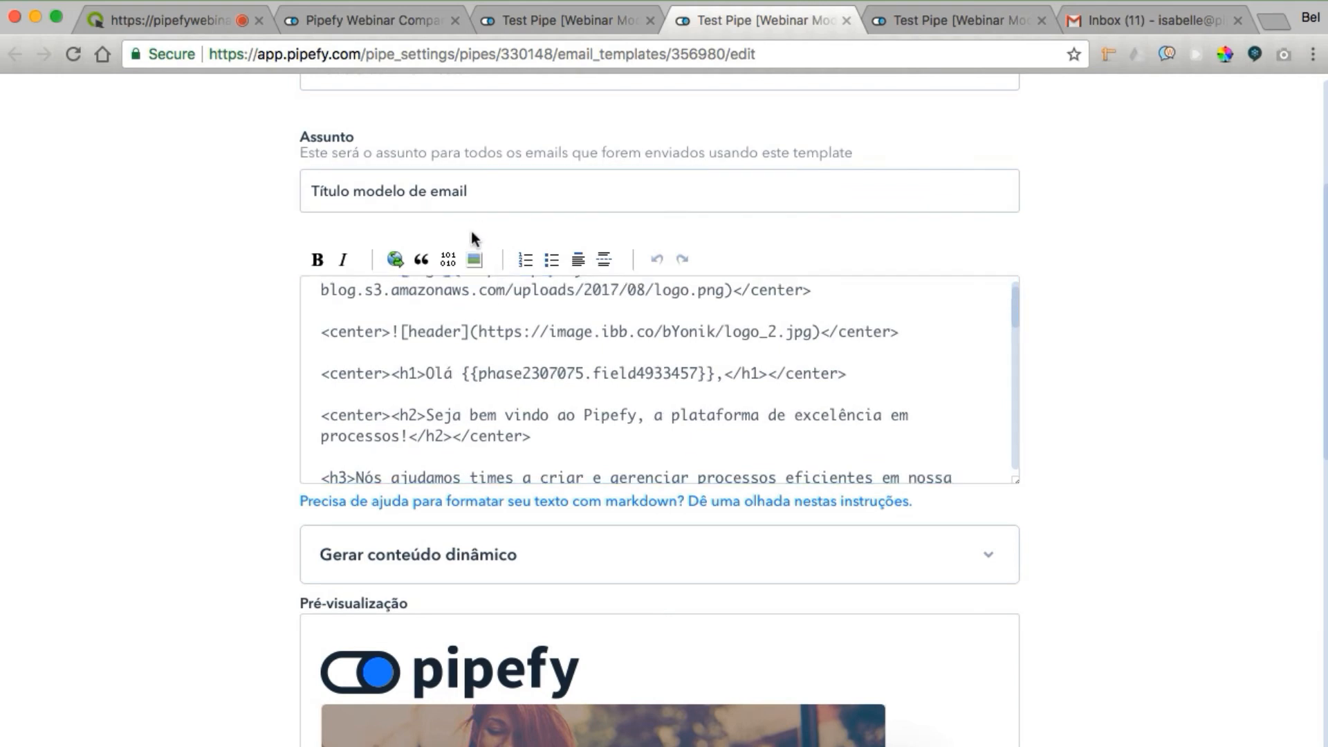
left_click(460, 203)
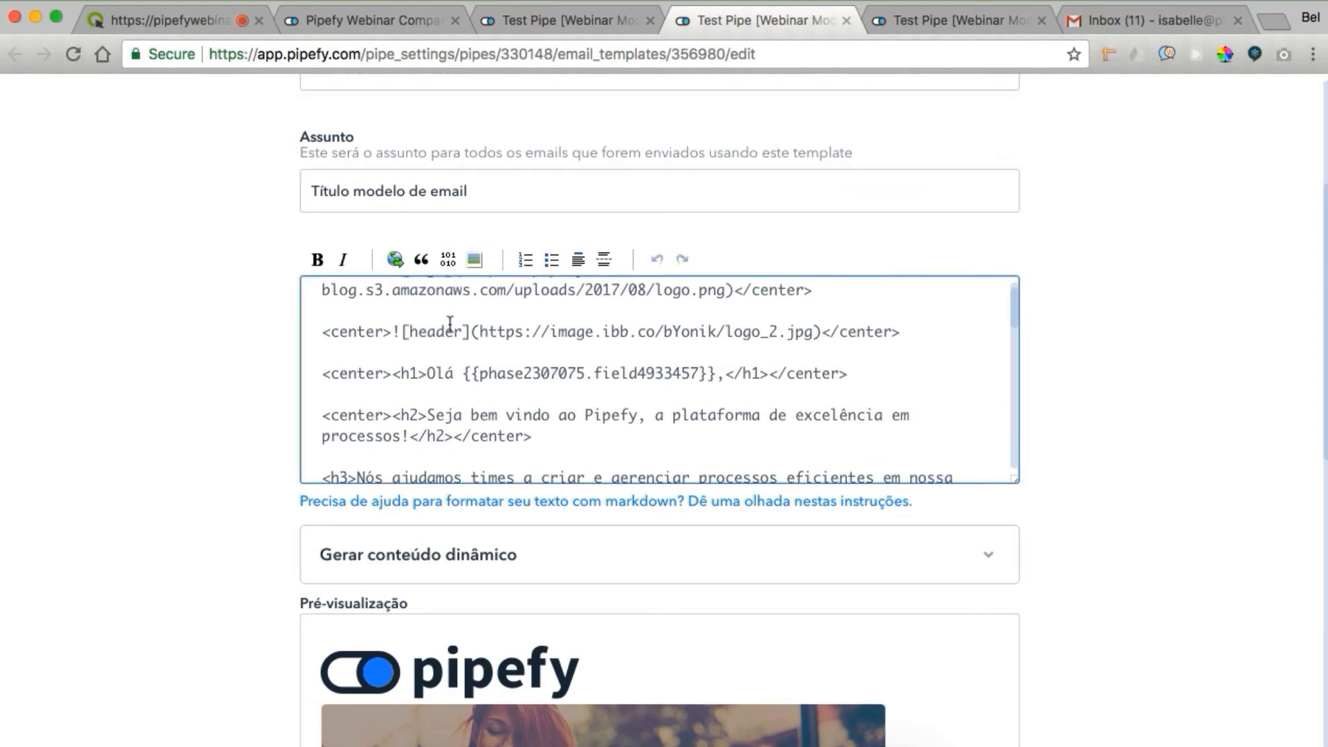
scroll(451, 326, "up", 2)
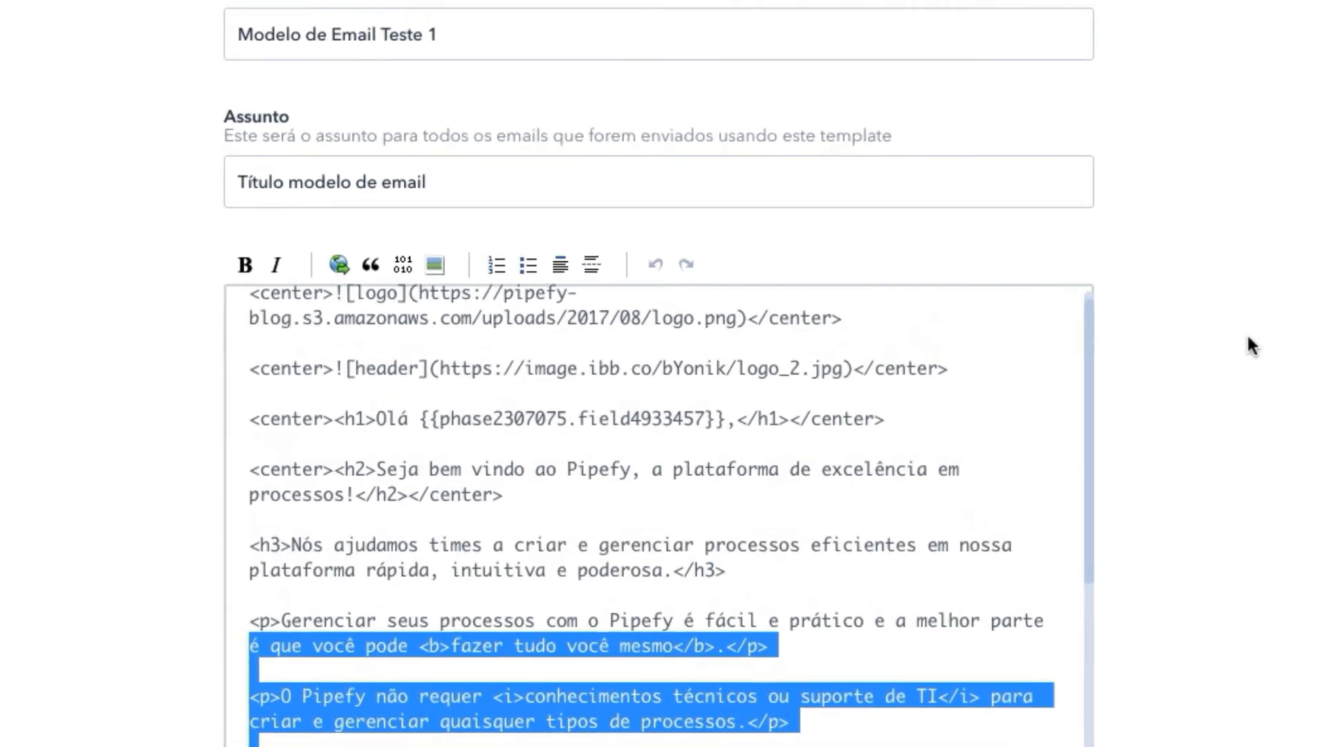
left_click(1249, 337)
left_click(831, 323)
scroll(831, 327, "up", 1)
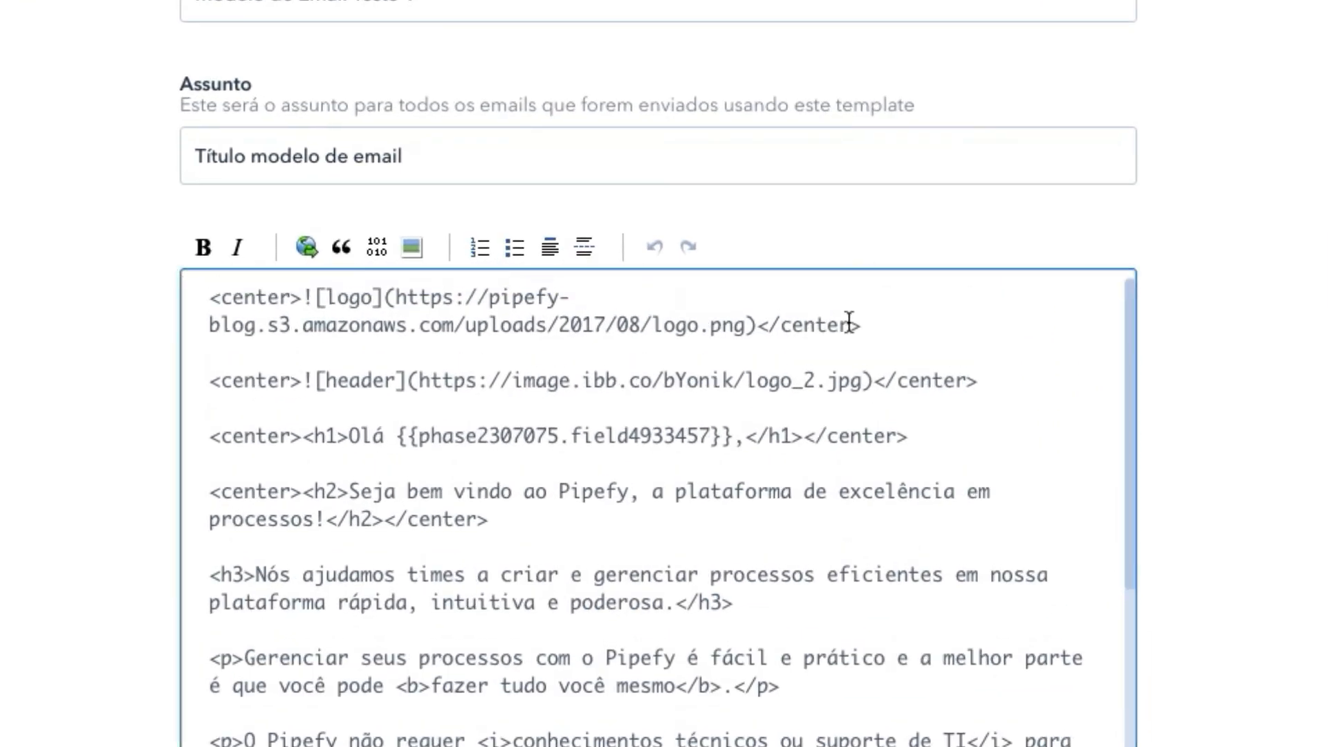
left_click(1078, 218)
scroll(1078, 218, "down", 2)
scroll(1121, 195, "down", 1)
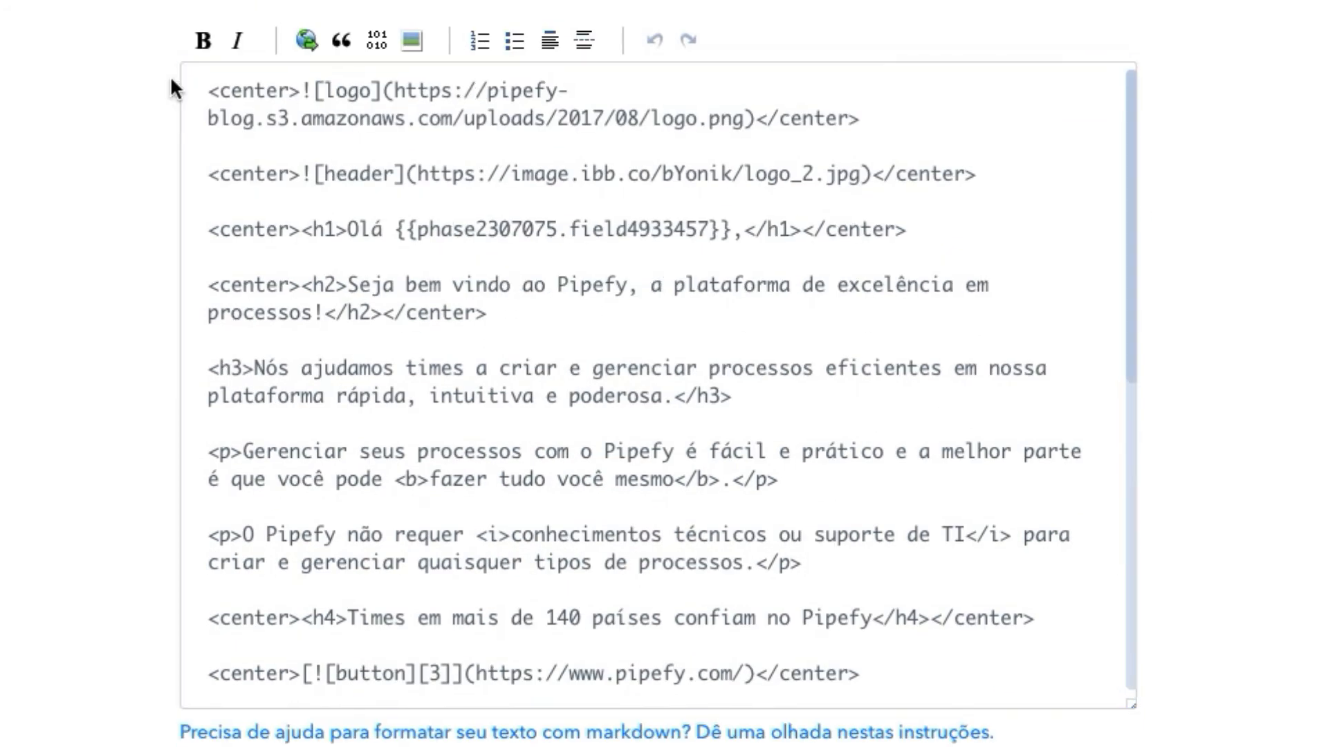
left_click_drag(207, 91, 306, 90)
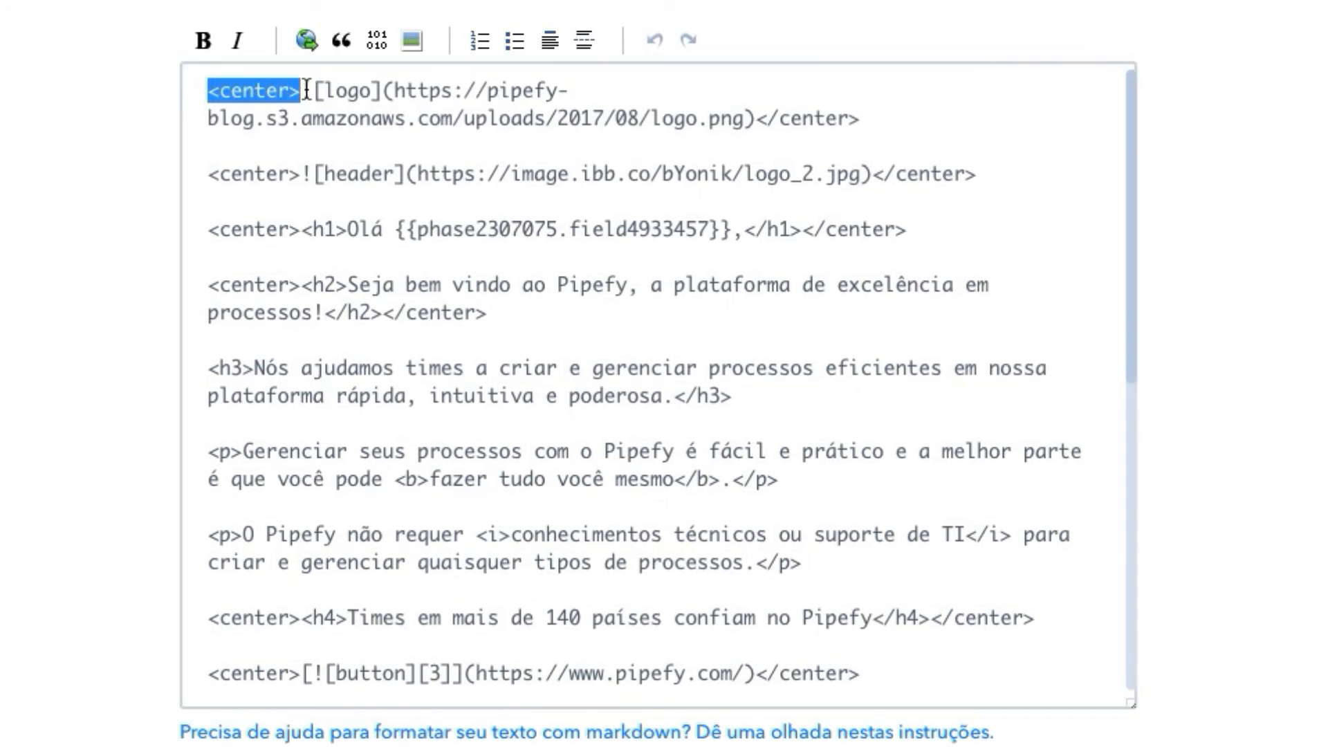
left_click_drag(863, 118, 754, 109)
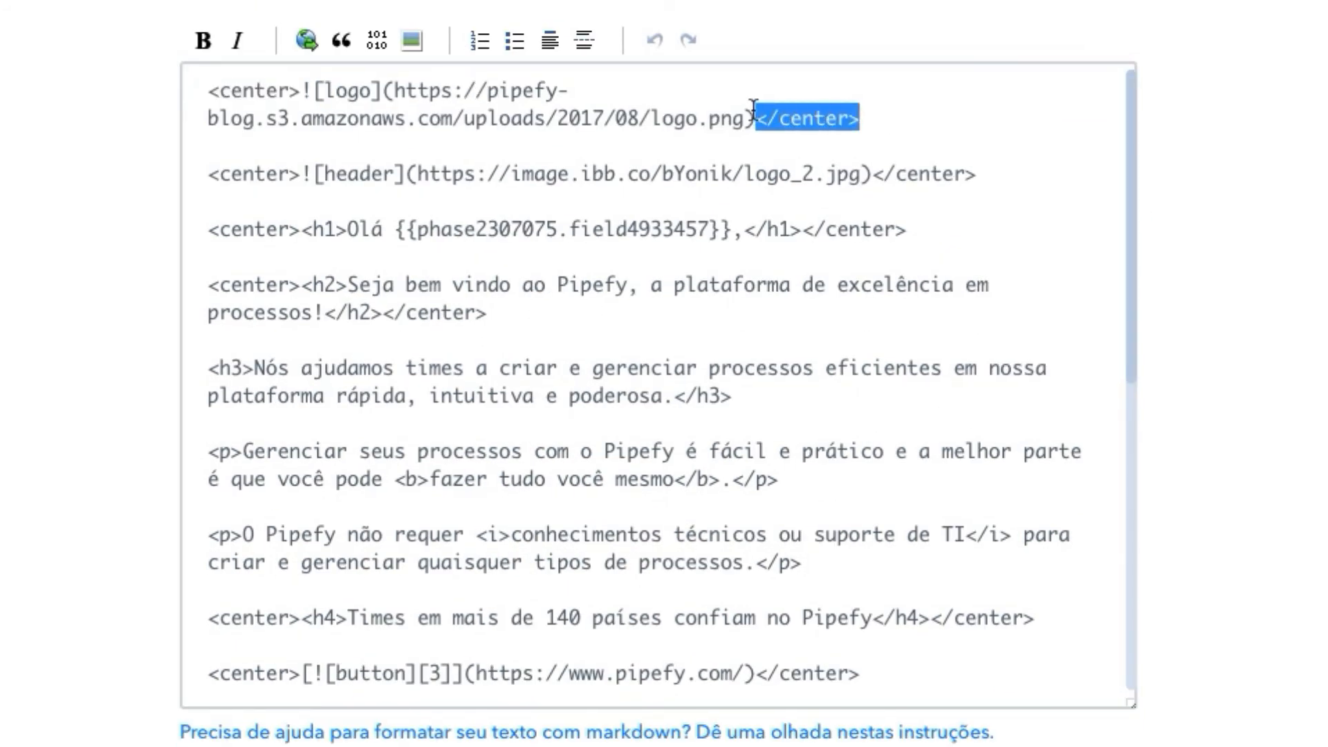
left_click_drag(208, 90, 864, 118)
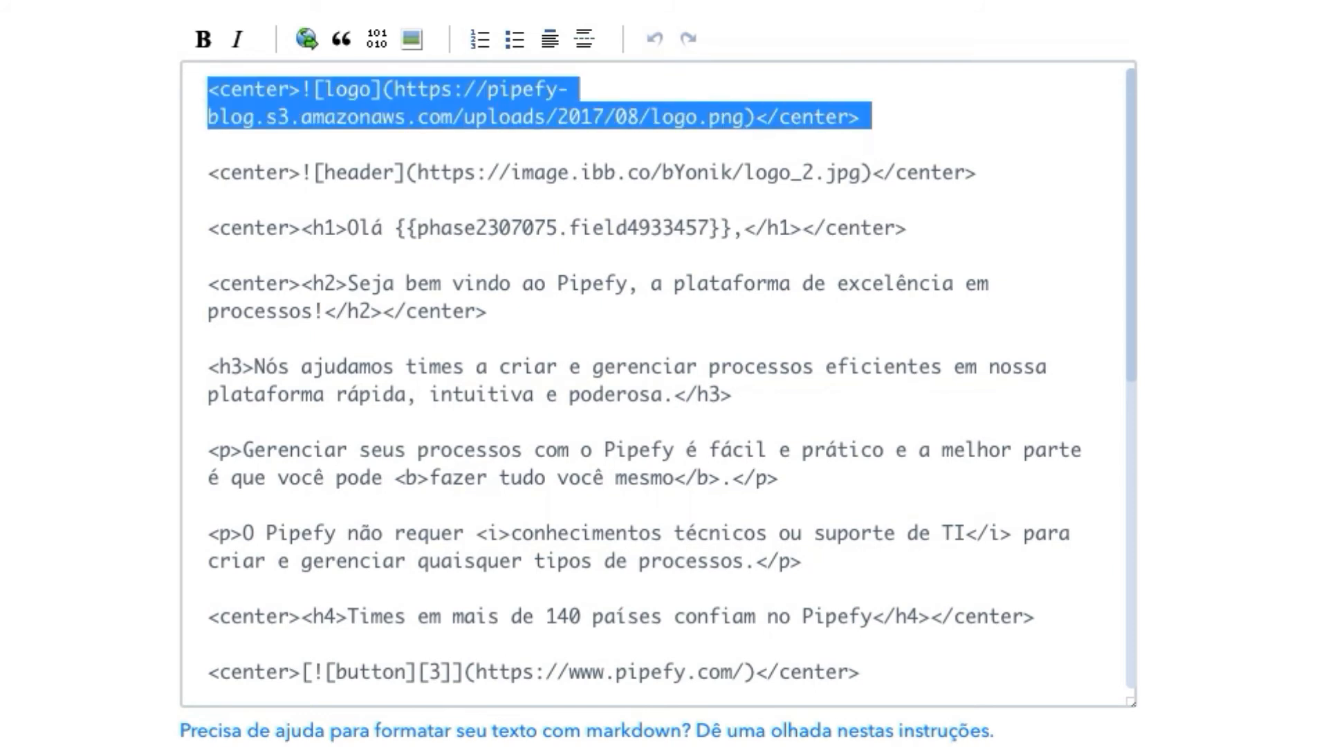
scroll(1038, 374, "down", 5)
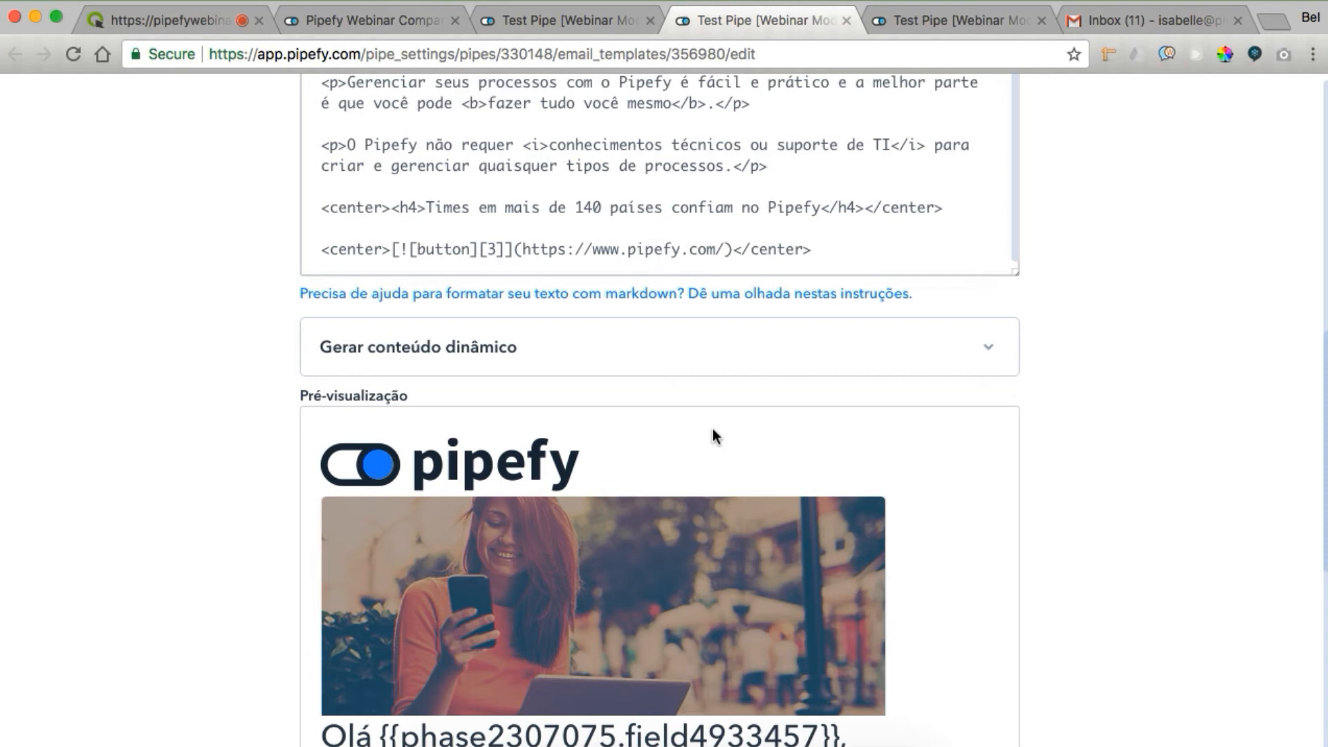
scroll(720, 478, "down", 5)
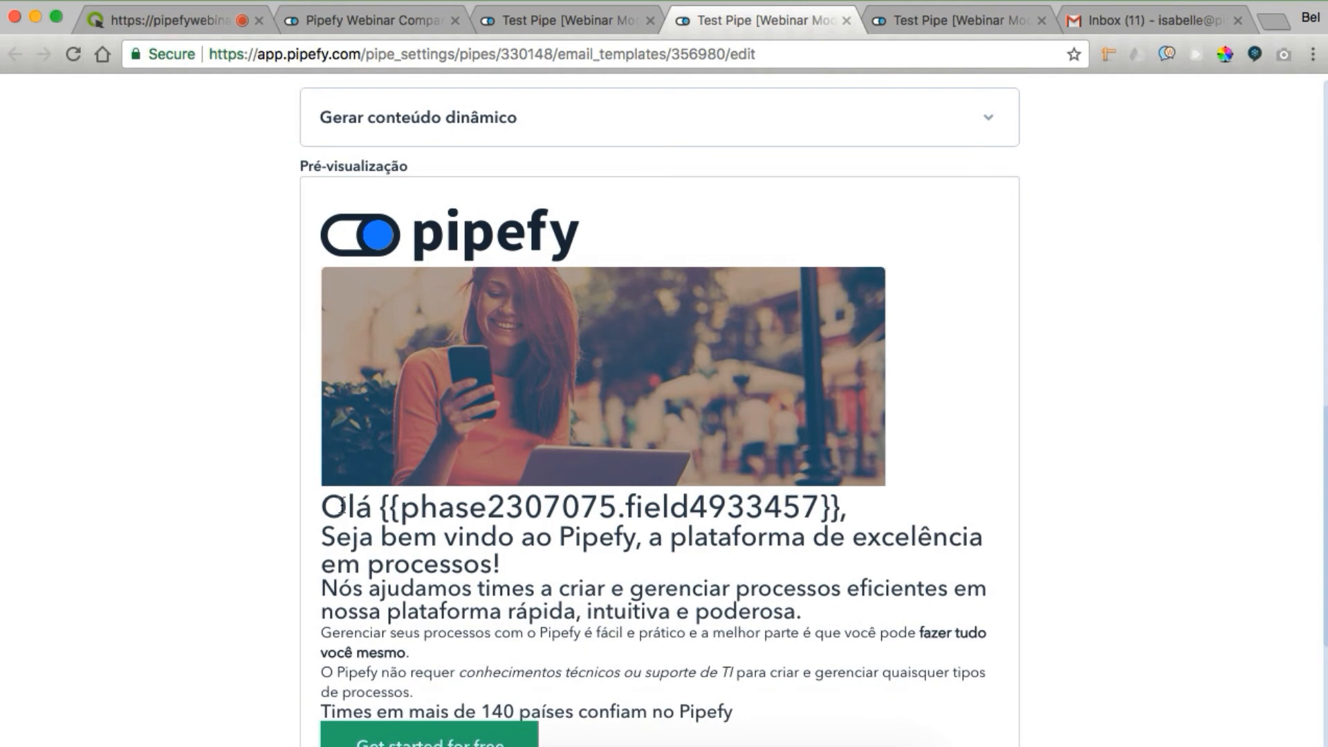
scroll(358, 457, "down", 3)
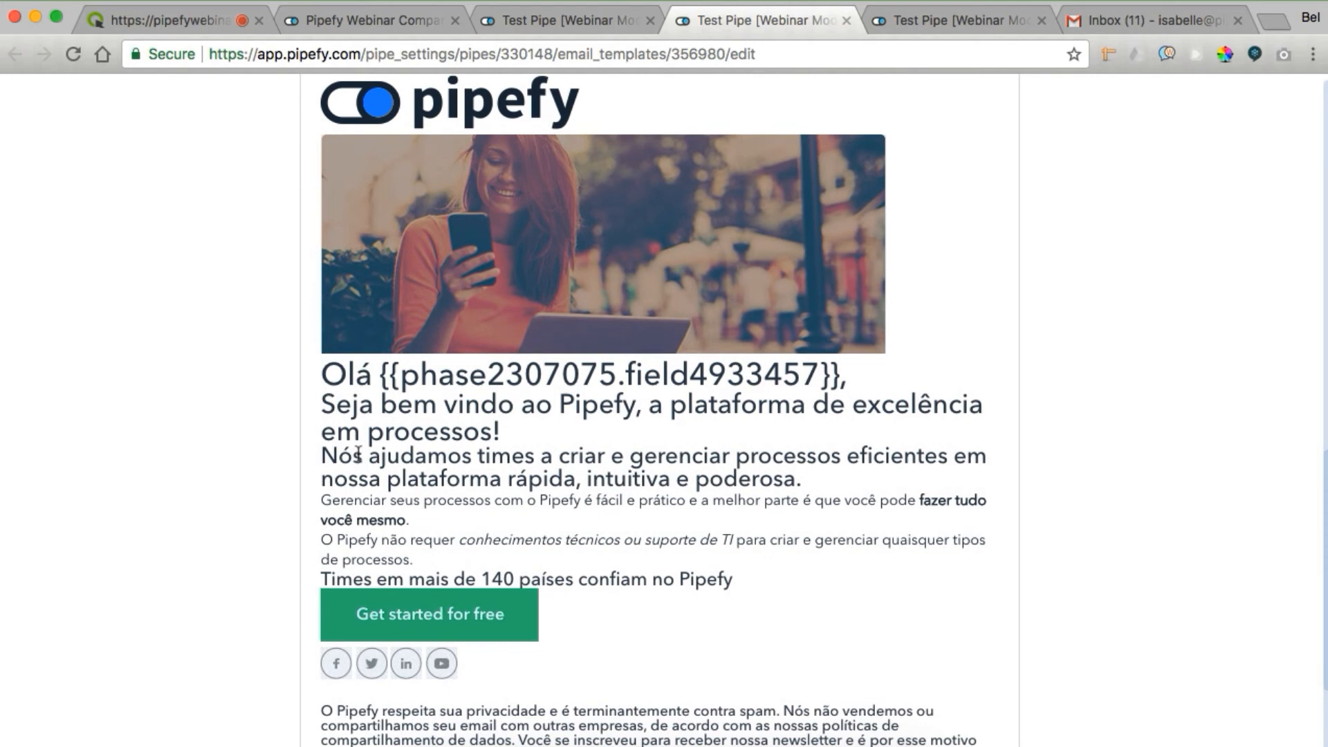
scroll(358, 454, "up", 5)
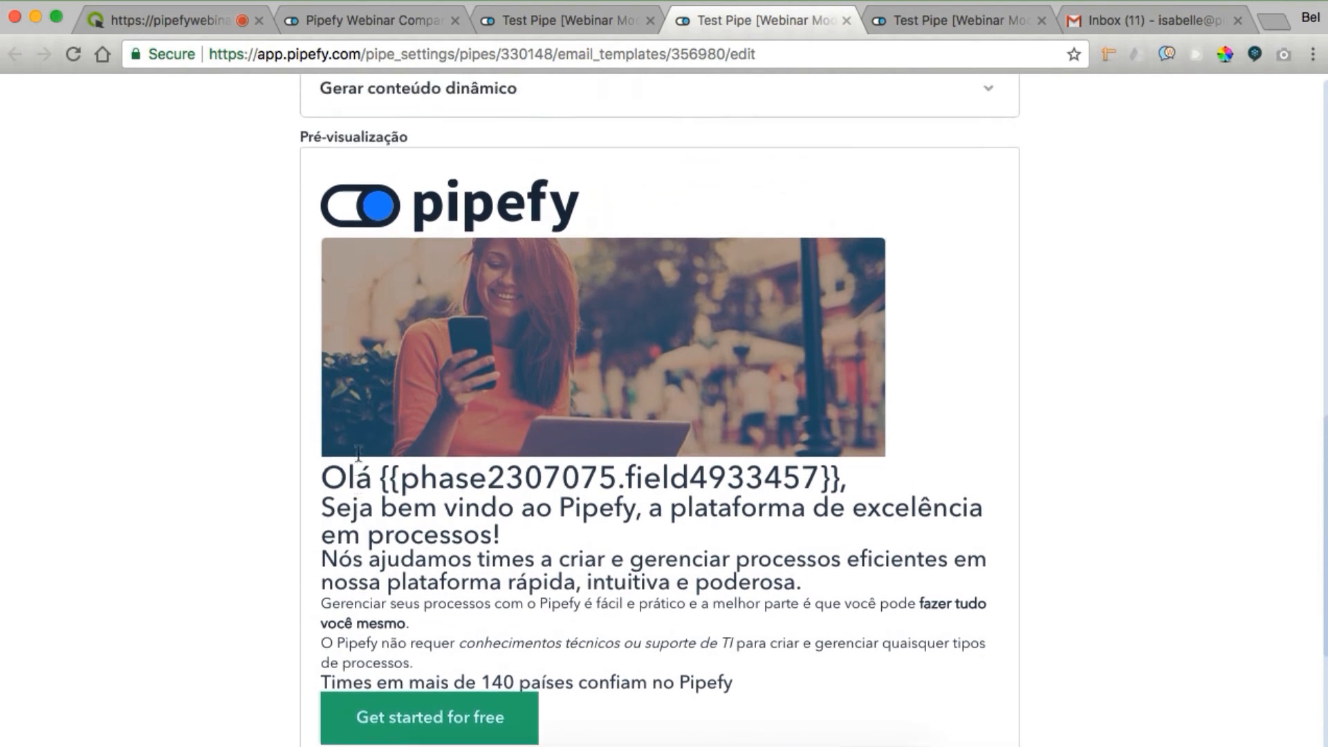
scroll(642, 349, "up", 10)
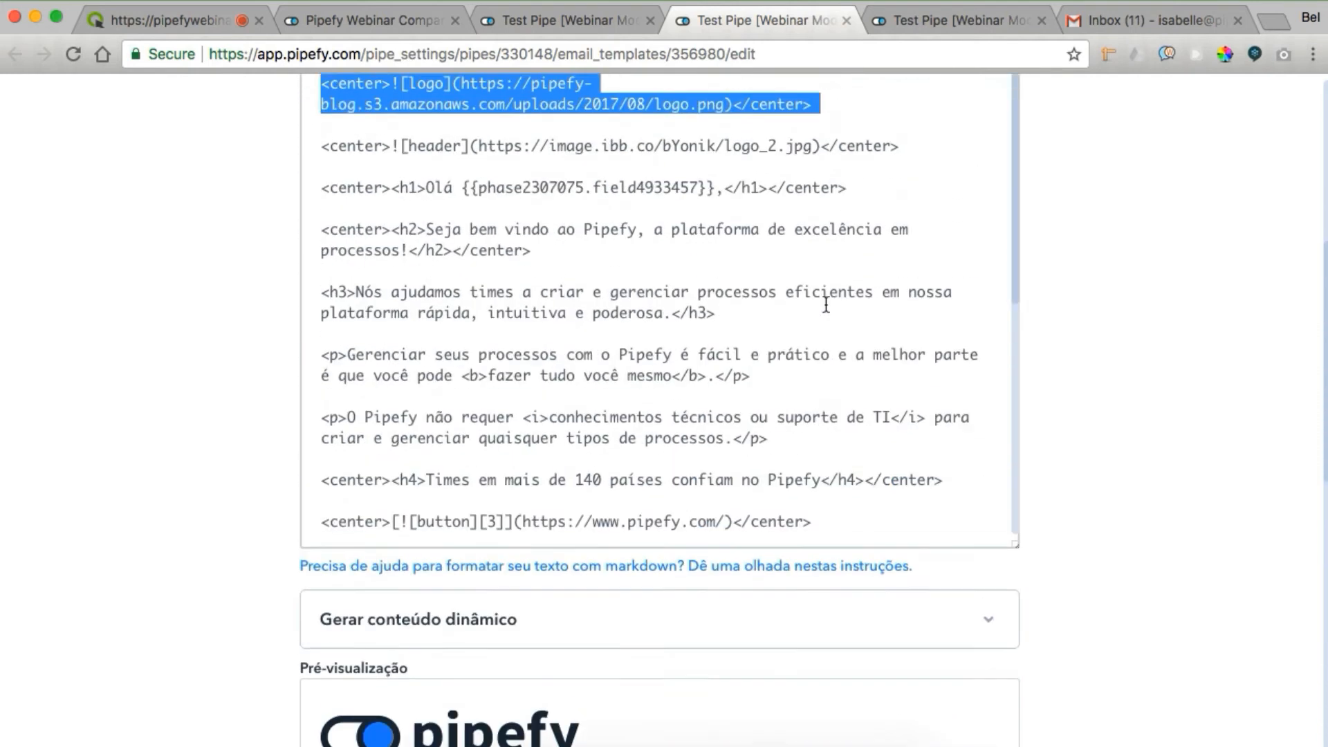
left_click(321, 253)
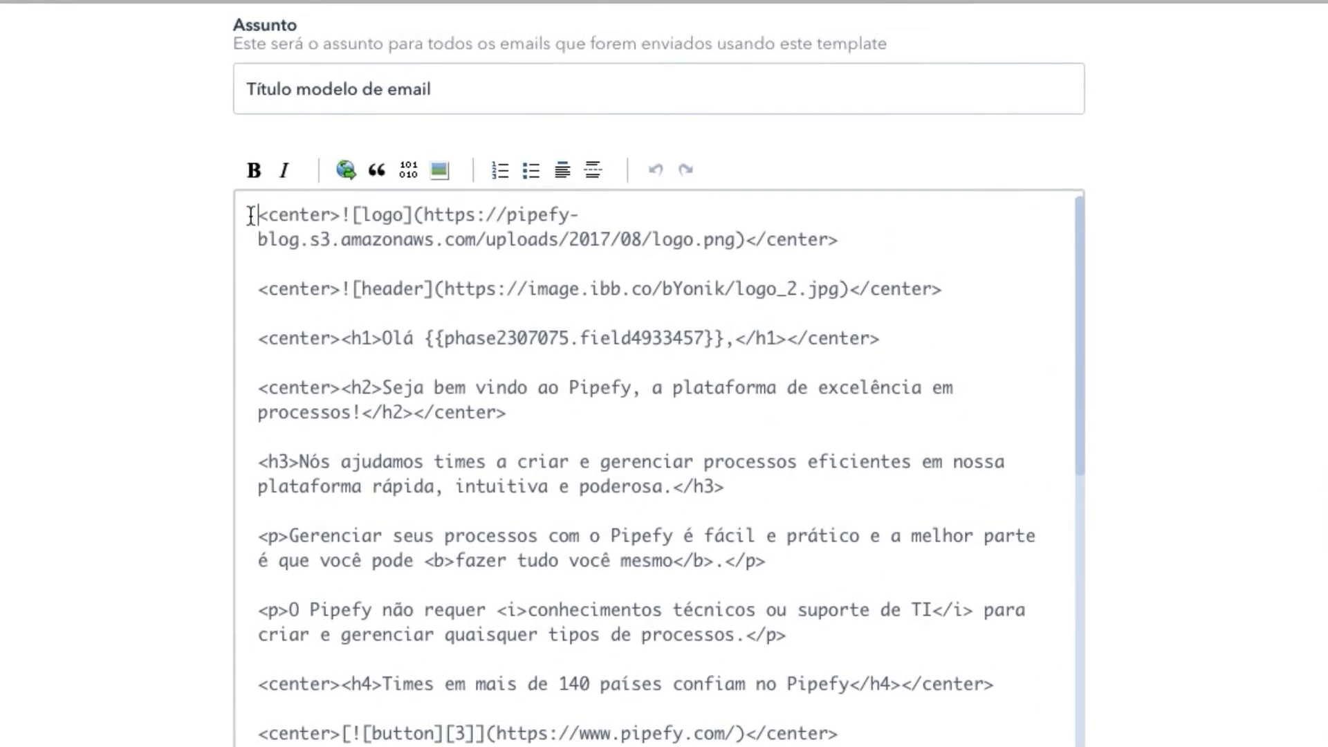
left_click_drag(321, 253, 377, 253)
left_click_drag(305, 200, 869, 231)
left_click(869, 231)
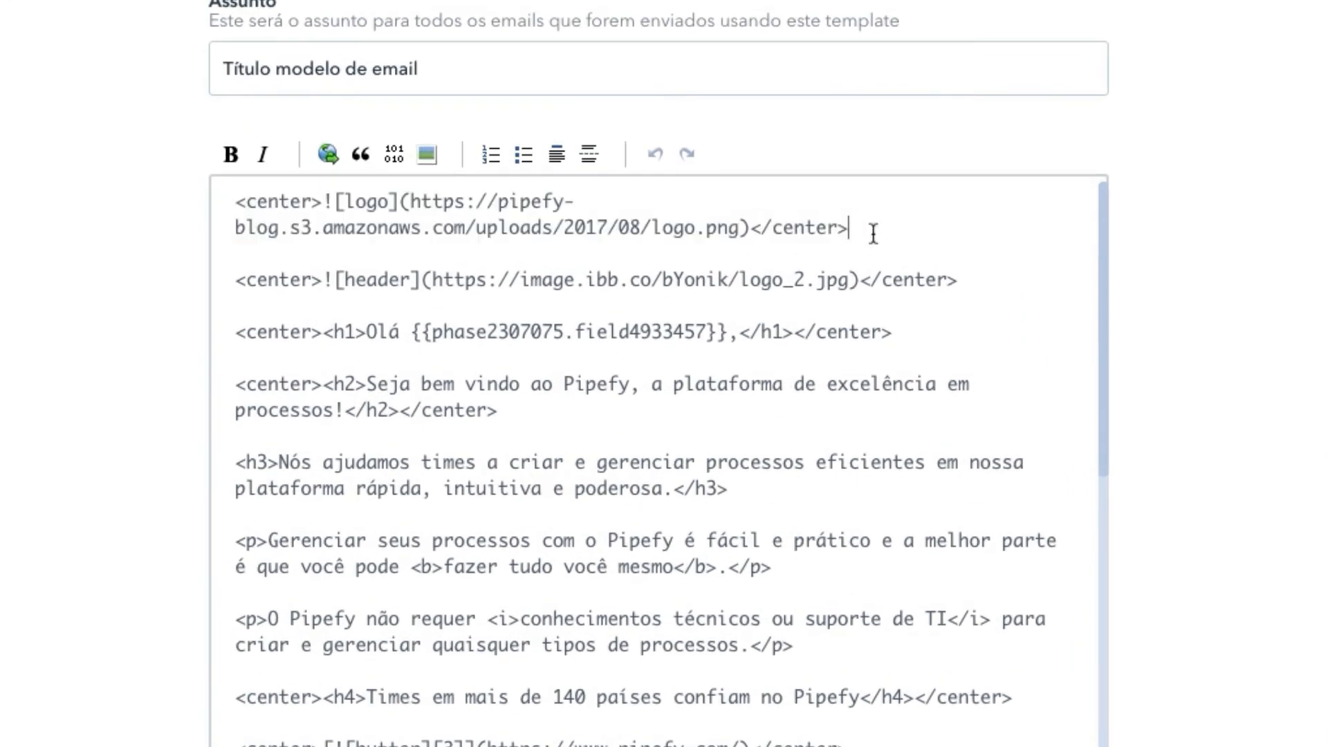
left_click_drag(228, 277, 977, 283)
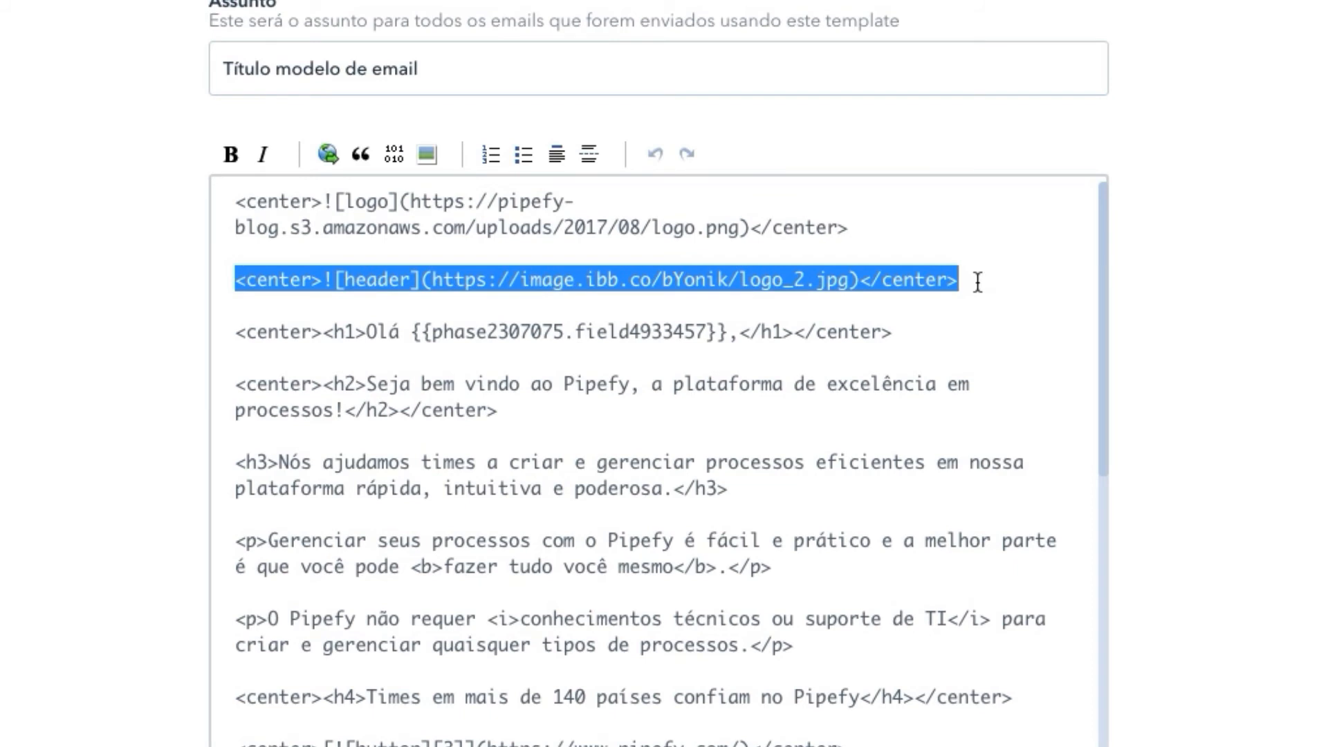
left_click(509, 332)
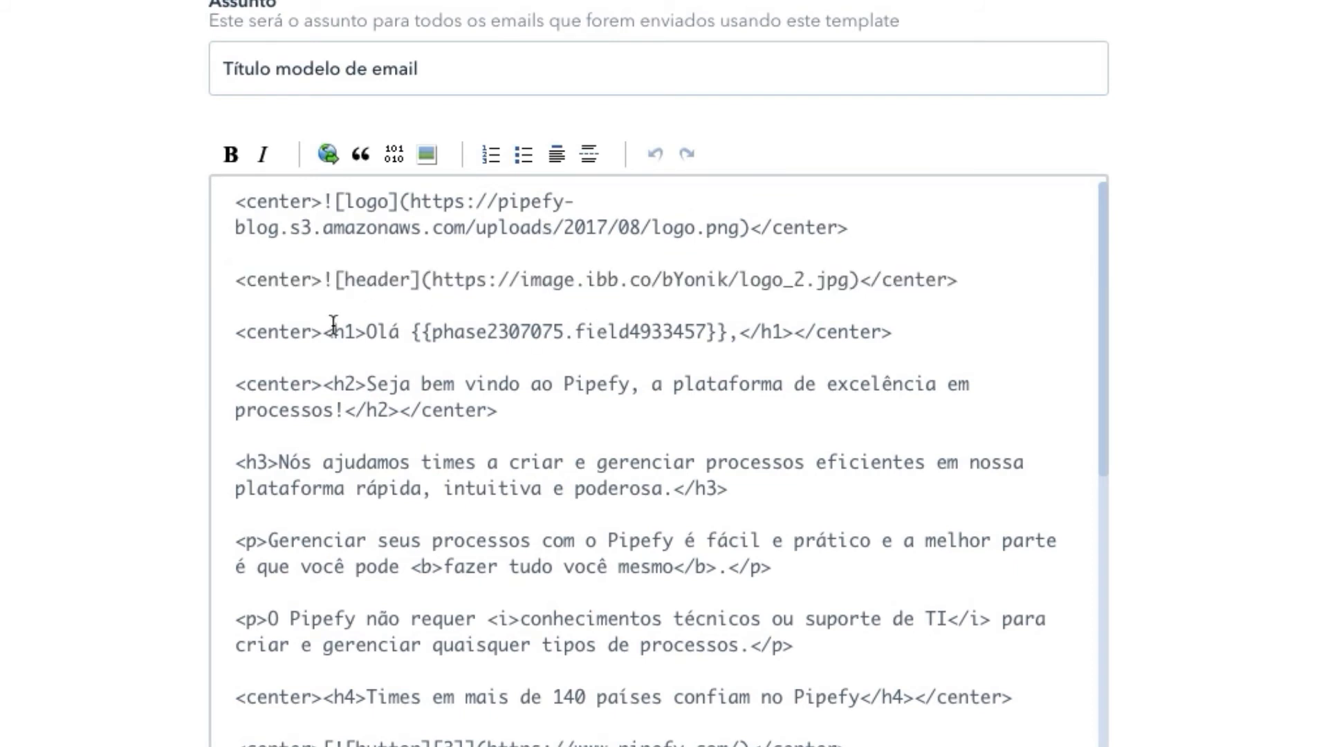
left_click_drag(220, 332, 365, 333)
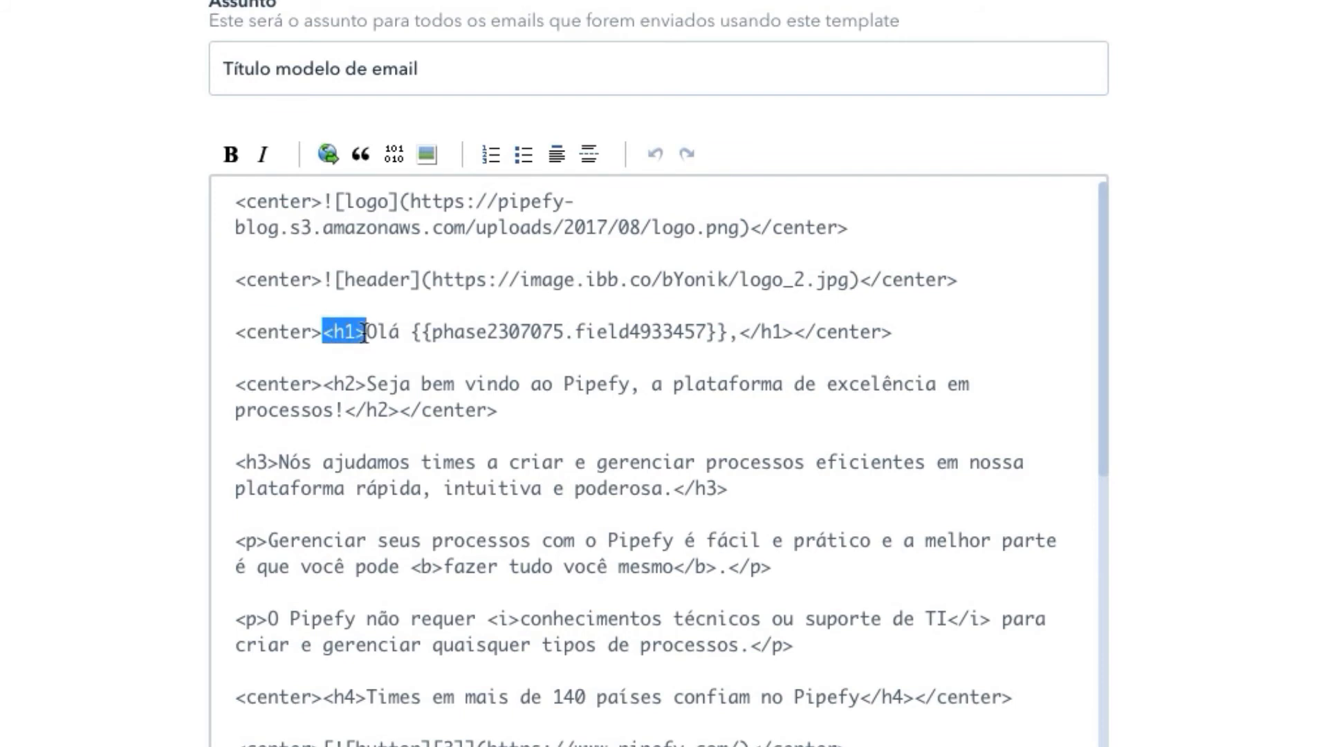
scroll(1132, 355, "down", 15)
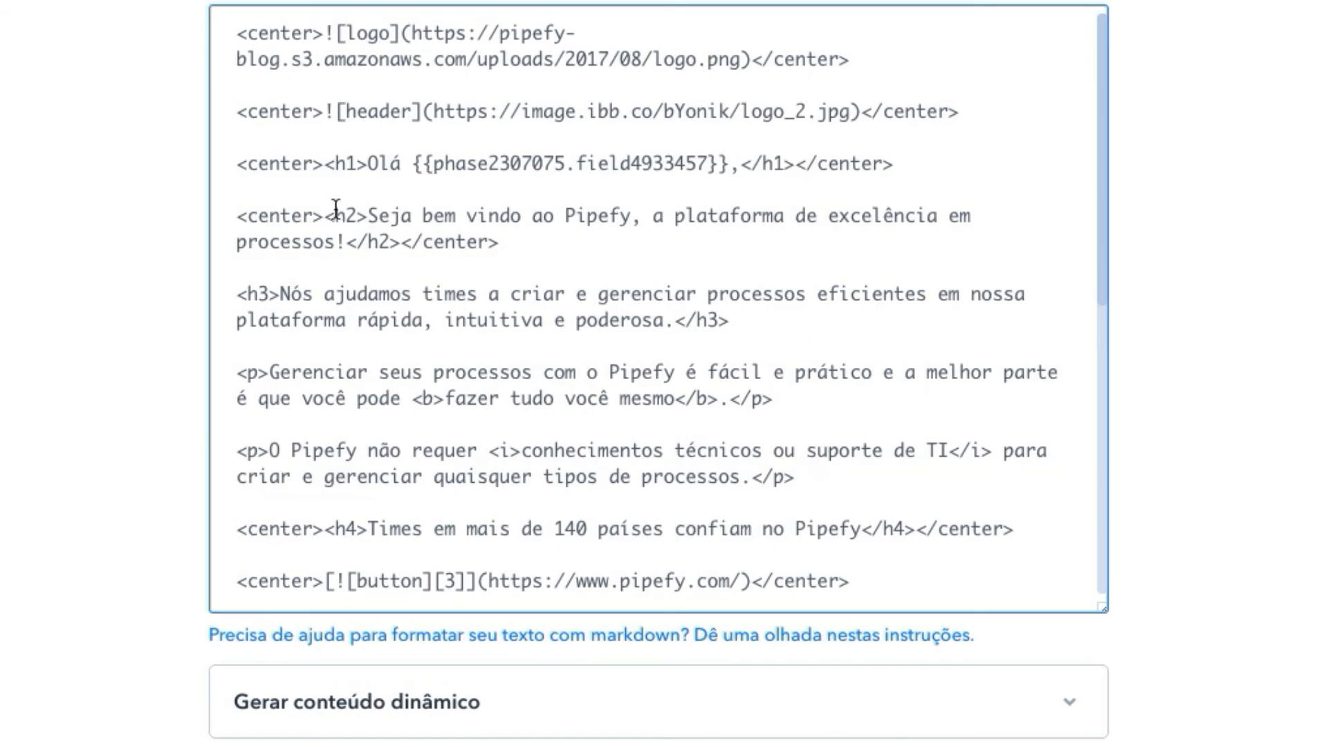
left_click_drag(335, 215, 369, 214)
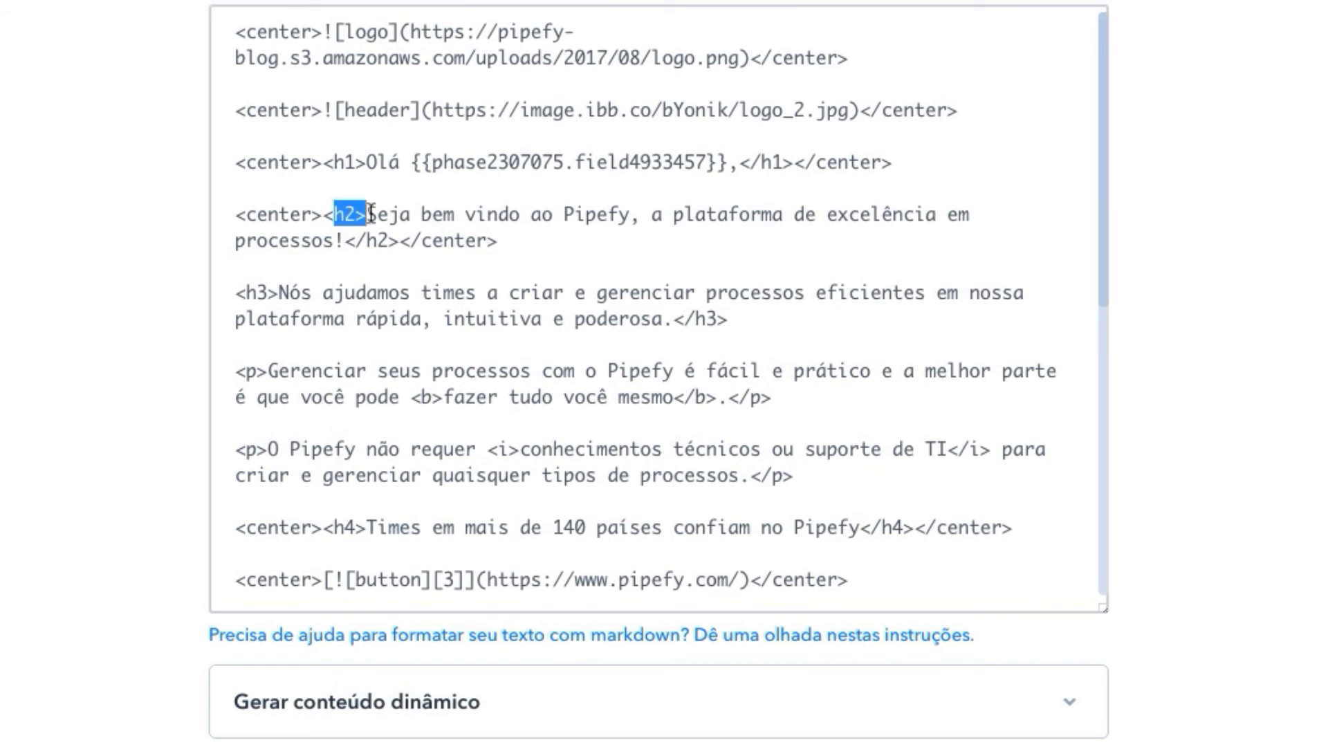
left_click(618, 293)
scroll(459, 305, "down", 3)
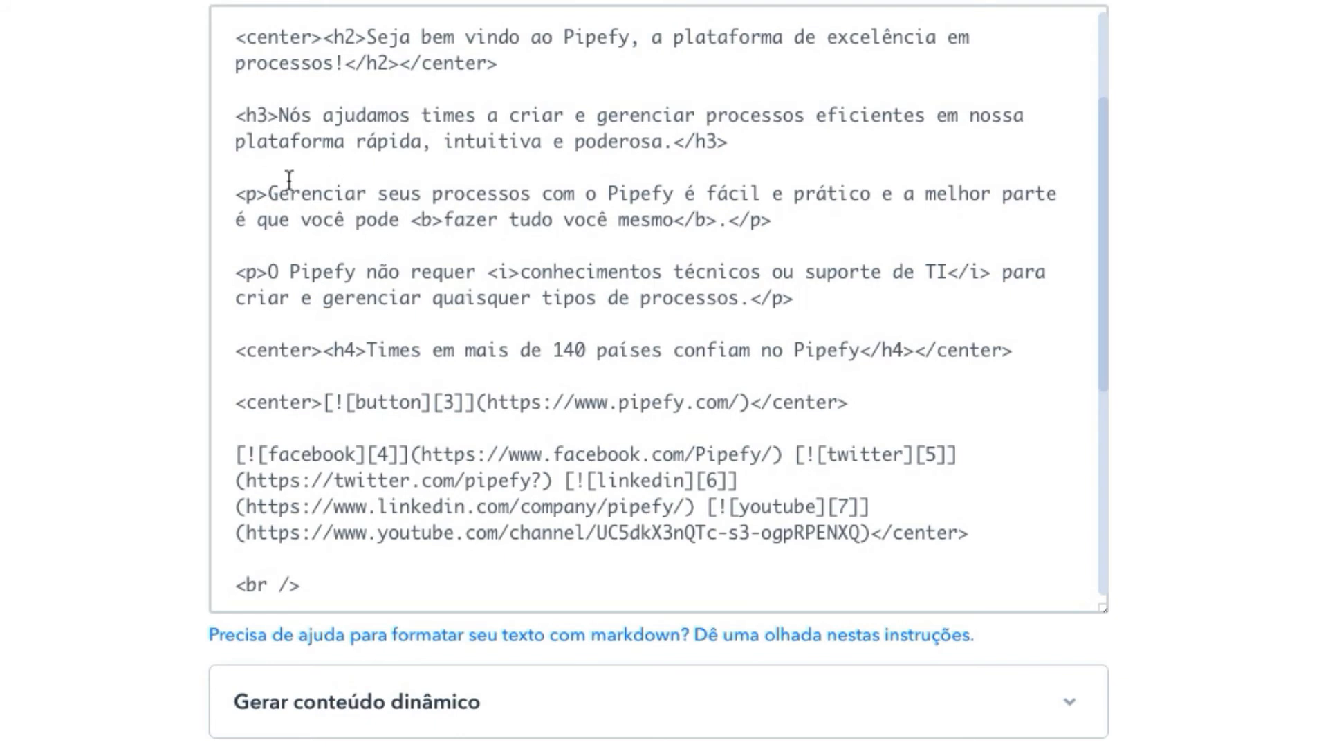
left_click_drag(234, 193, 268, 201)
left_click_drag(410, 220, 442, 225)
scroll(388, 262, "down", 3)
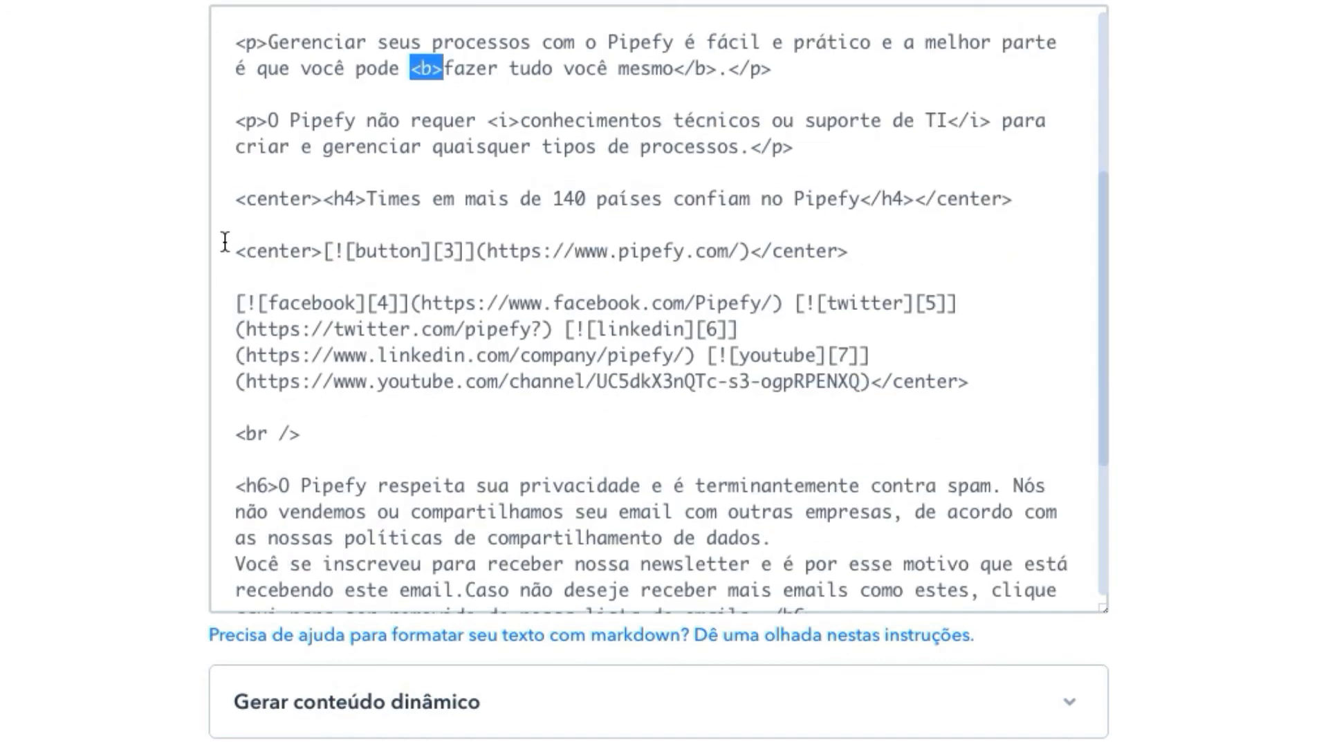
scroll(534, 244, "down", 1)
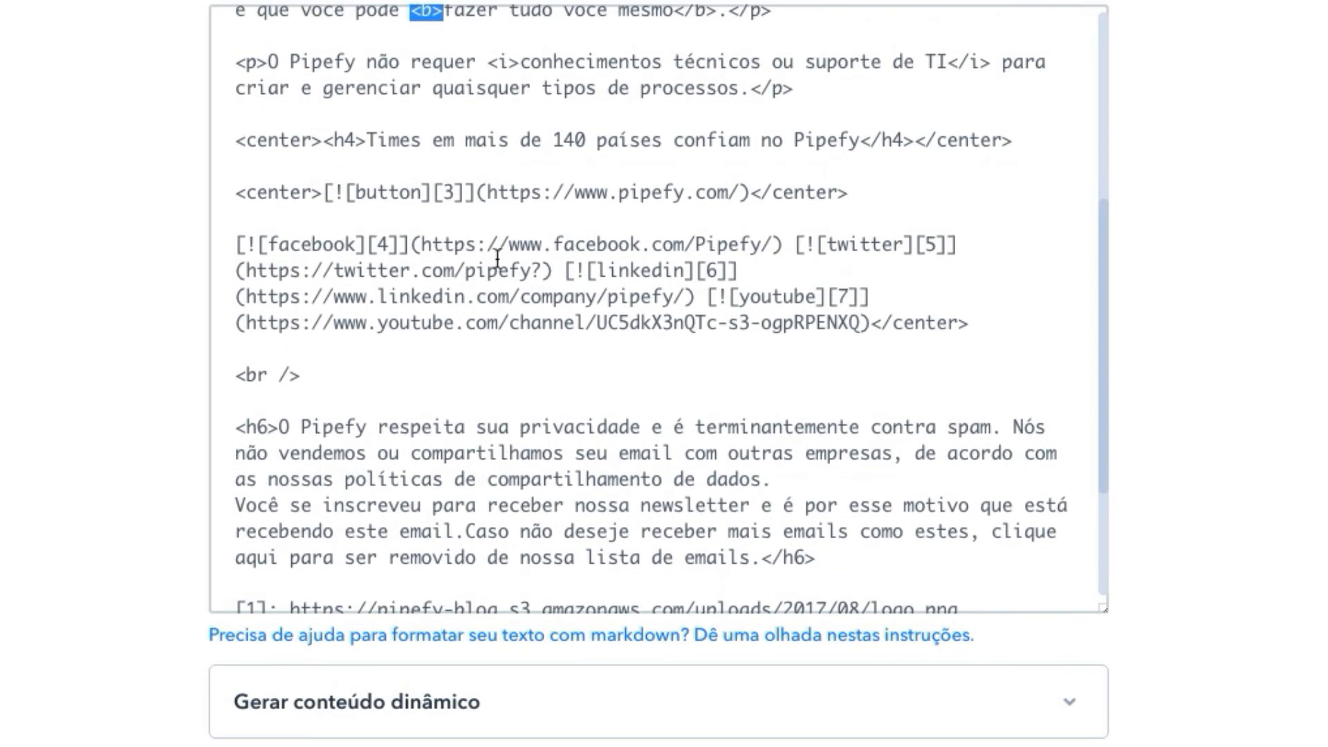
scroll(484, 276, "down", 5)
scroll(532, 513, "down", 15)
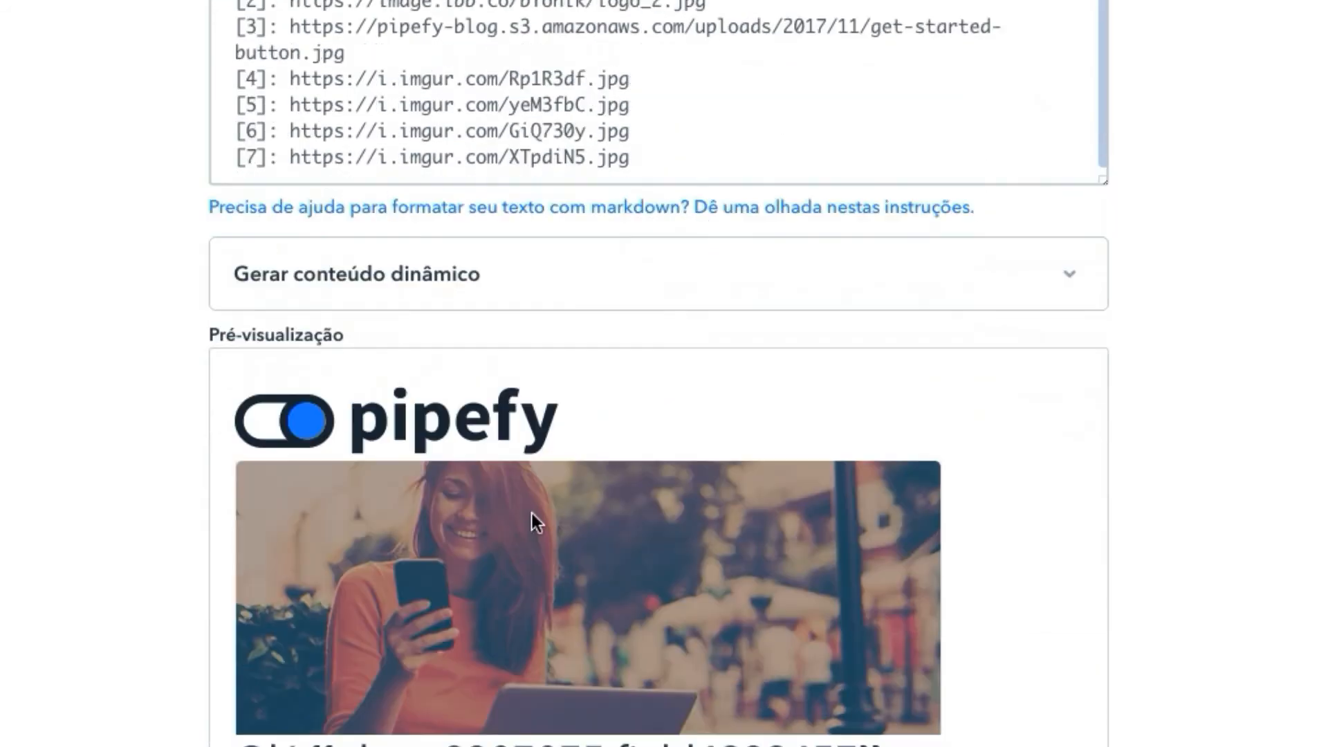
scroll(404, 614, "up", 15)
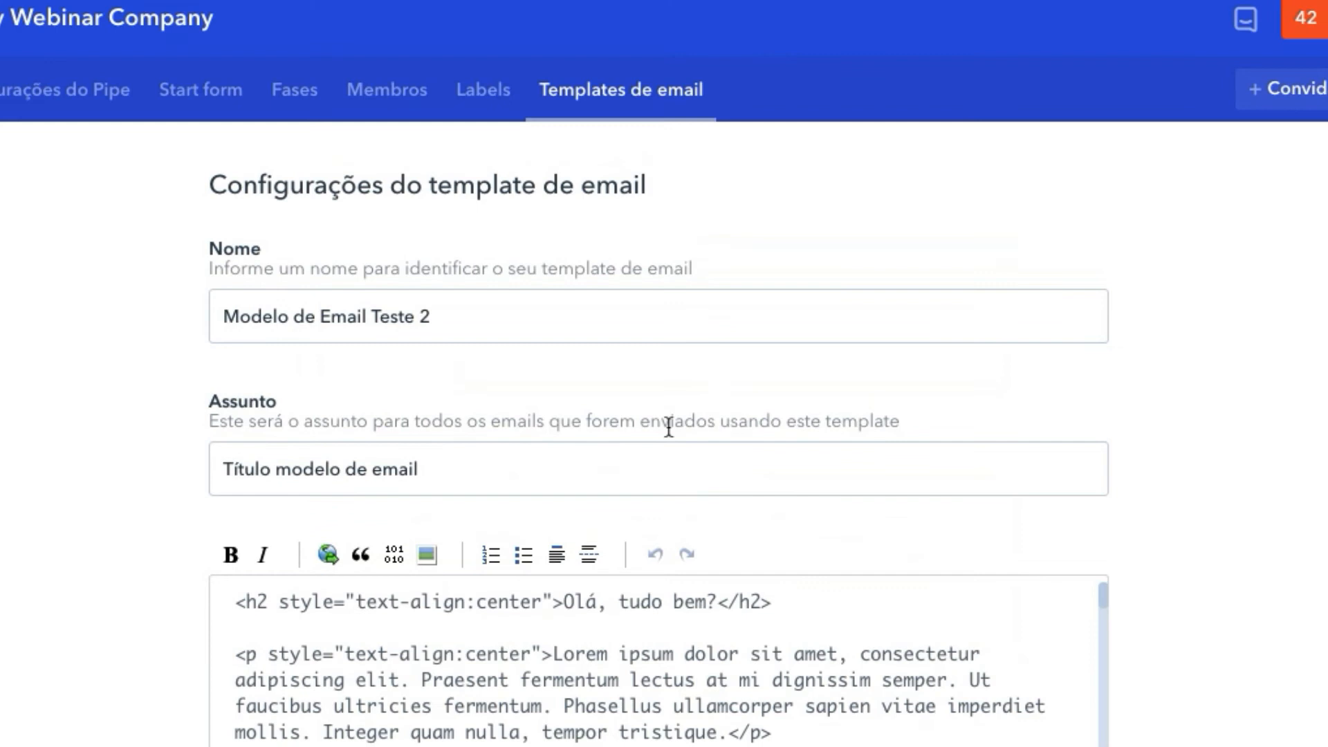
Enlarge the HTML body box of Modelo de Email Teste 2 to show more code
scroll(1091, 554, "down", 3)
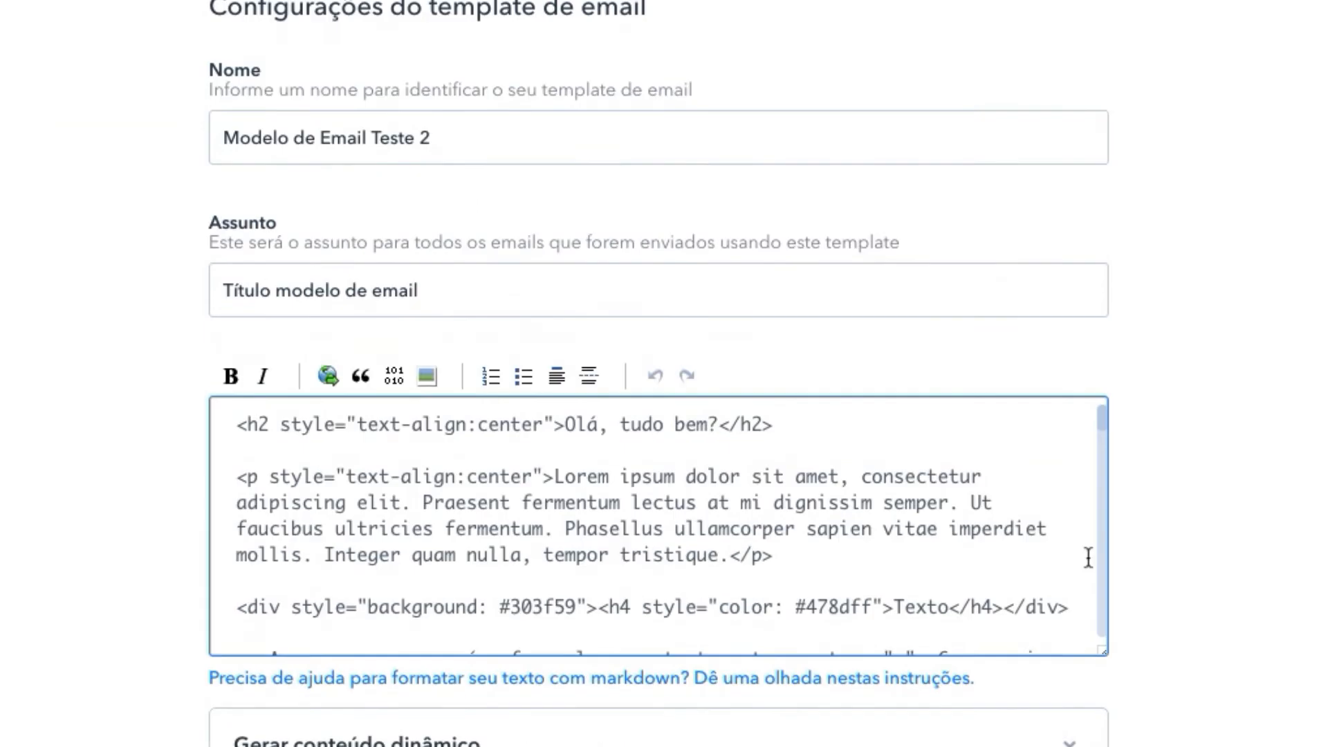
scroll(1086, 496, "down", 1)
scroll(1124, 666, "up", 1)
scroll(1083, 462, "down", 5)
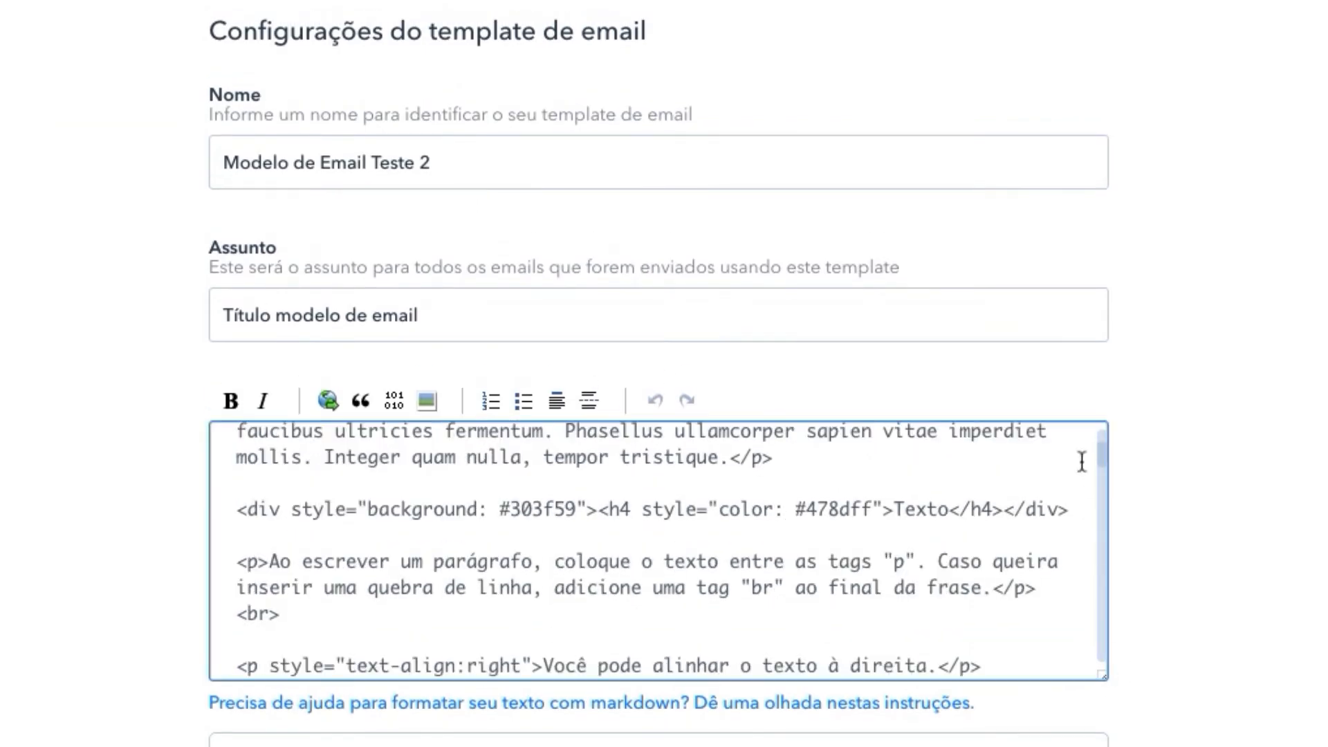
scroll(1132, 338, "down", 8)
scroll(1130, 337, "up", 1)
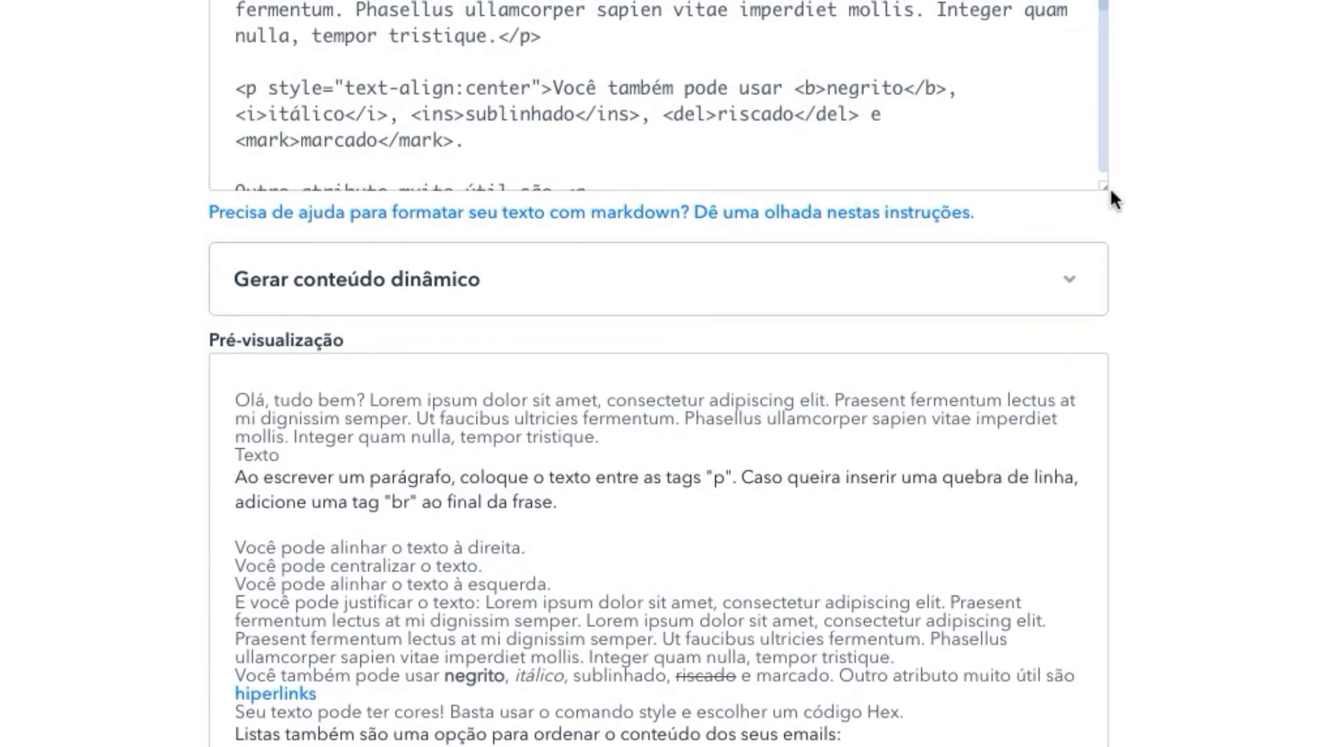
left_click_drag(1108, 188, 1135, 323)
left_click(1104, 189)
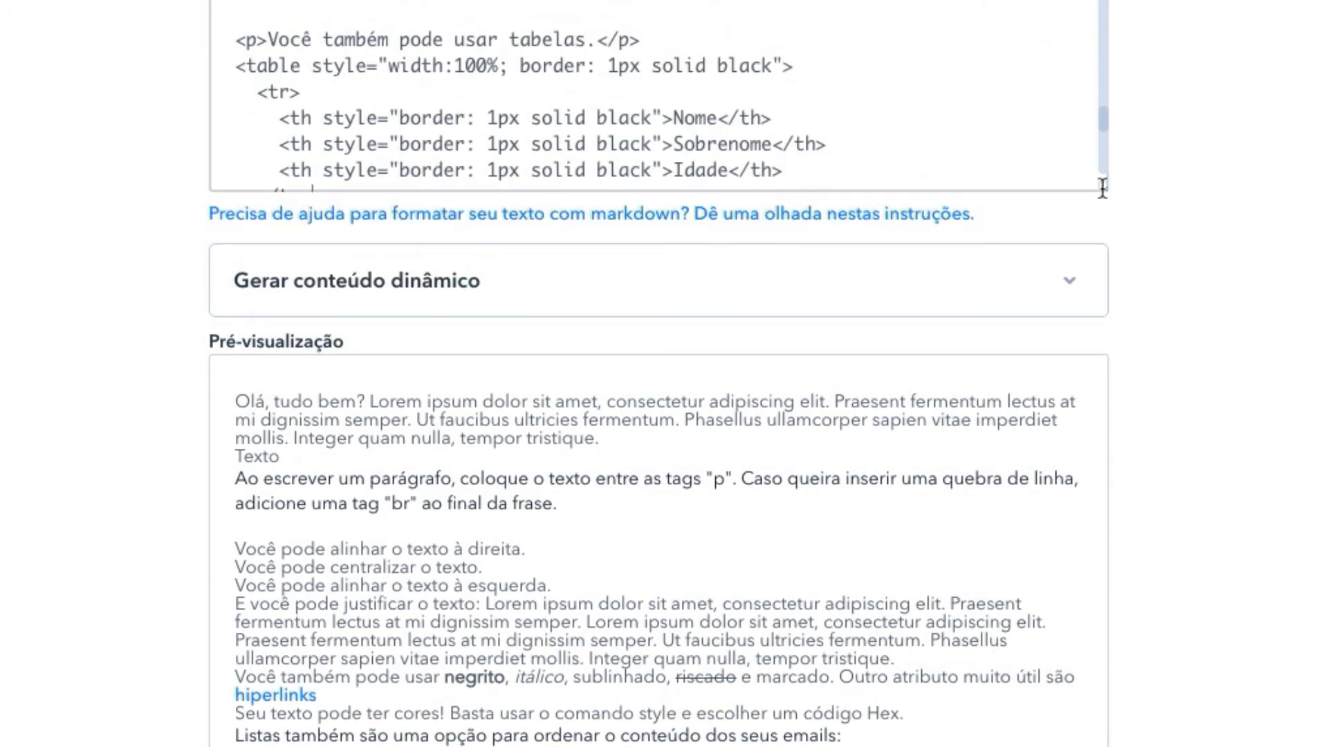
scroll(1133, 532, "up", 5)
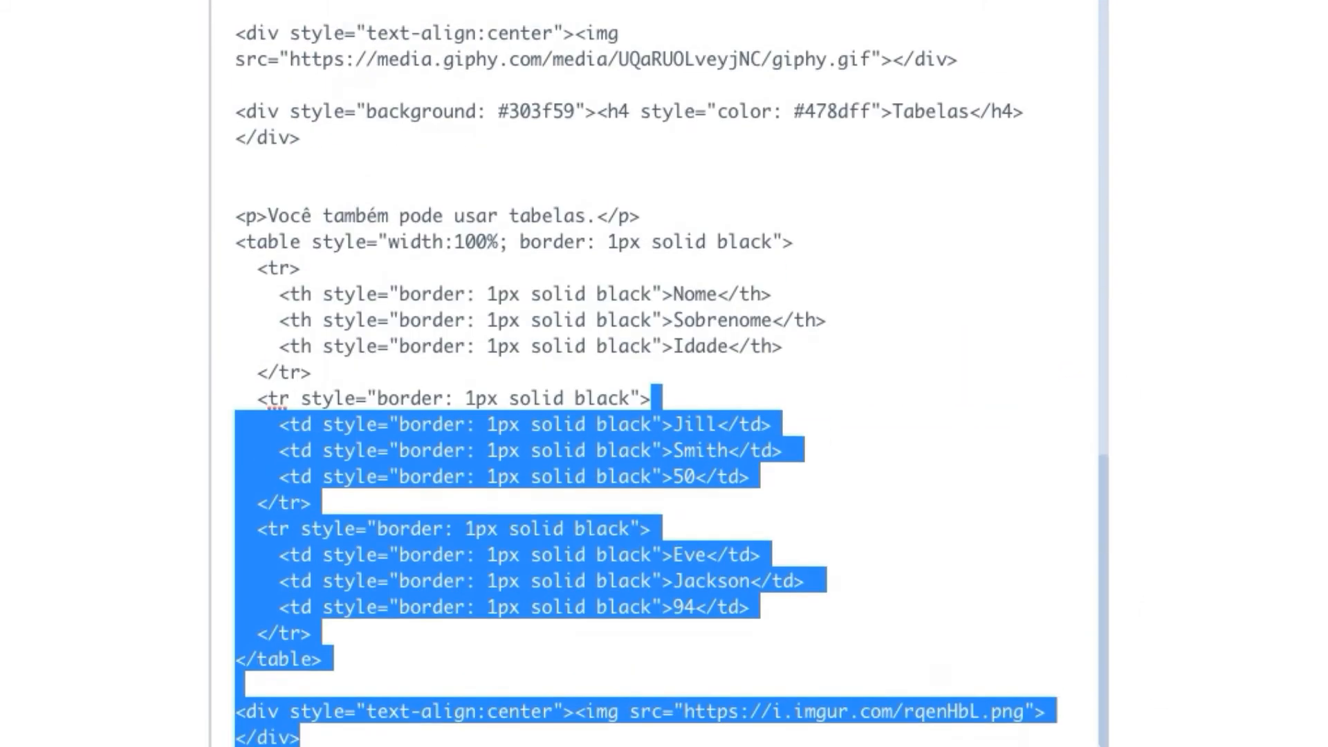
left_click_drag(1104, 576, 1065, 351)
scroll(1065, 352, "up", 10)
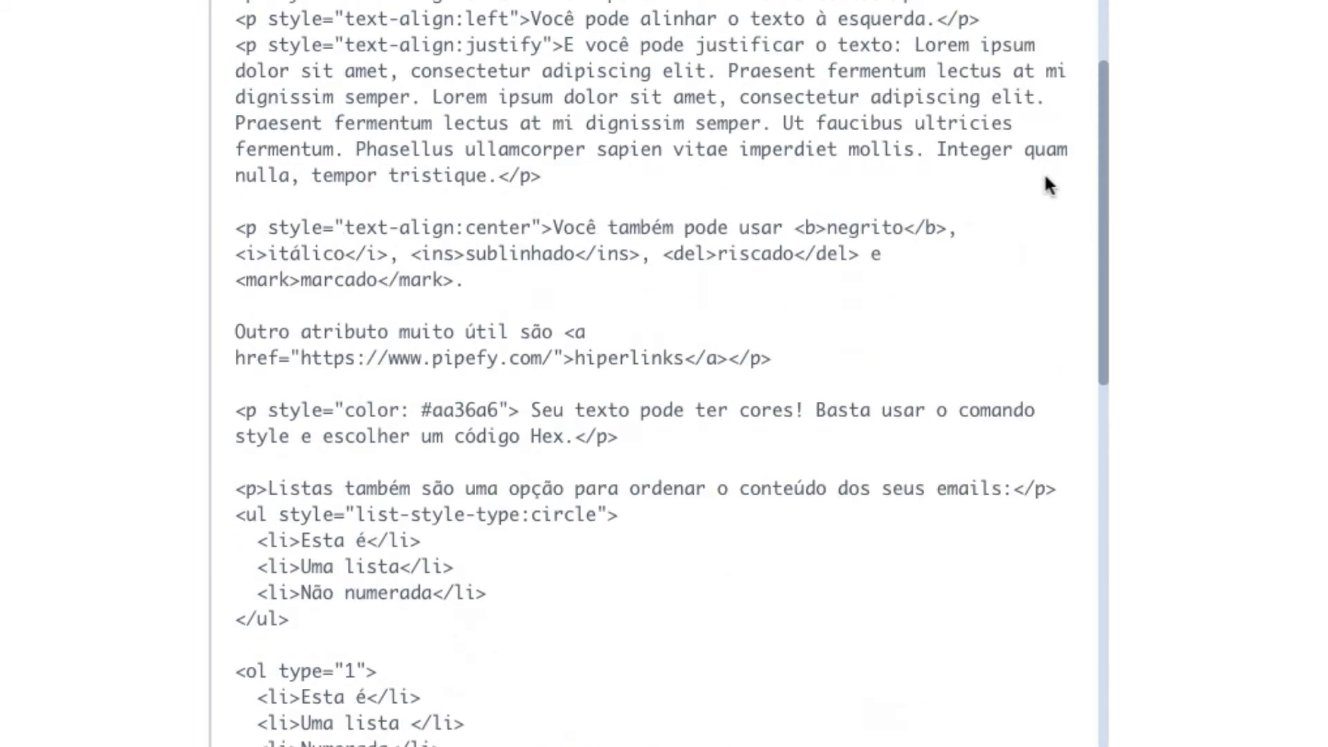
scroll(1153, 59, "up", 2)
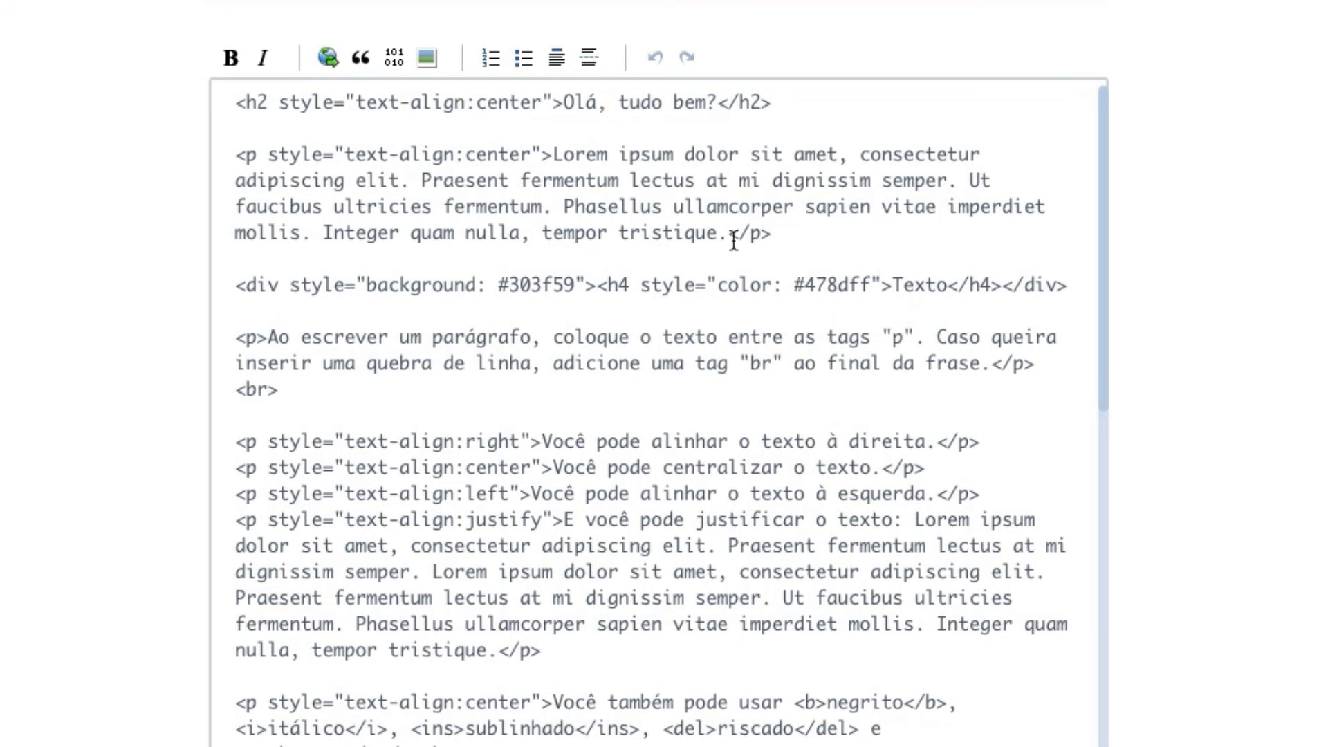
Highlight the Lorem ipsum paragraph, colours #303f59 and #478dff, and left/justify alignment styles
left_click_drag(793, 233, 217, 142)
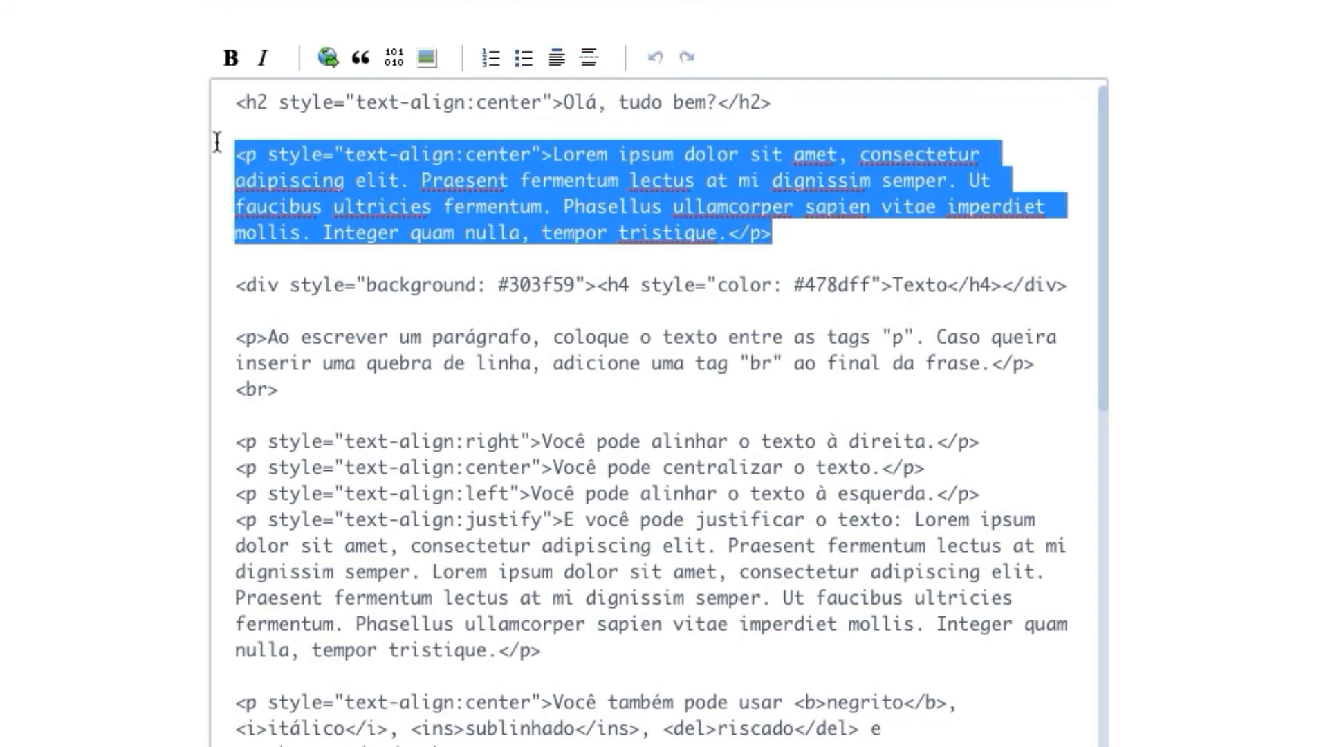
triple_click(695, 291)
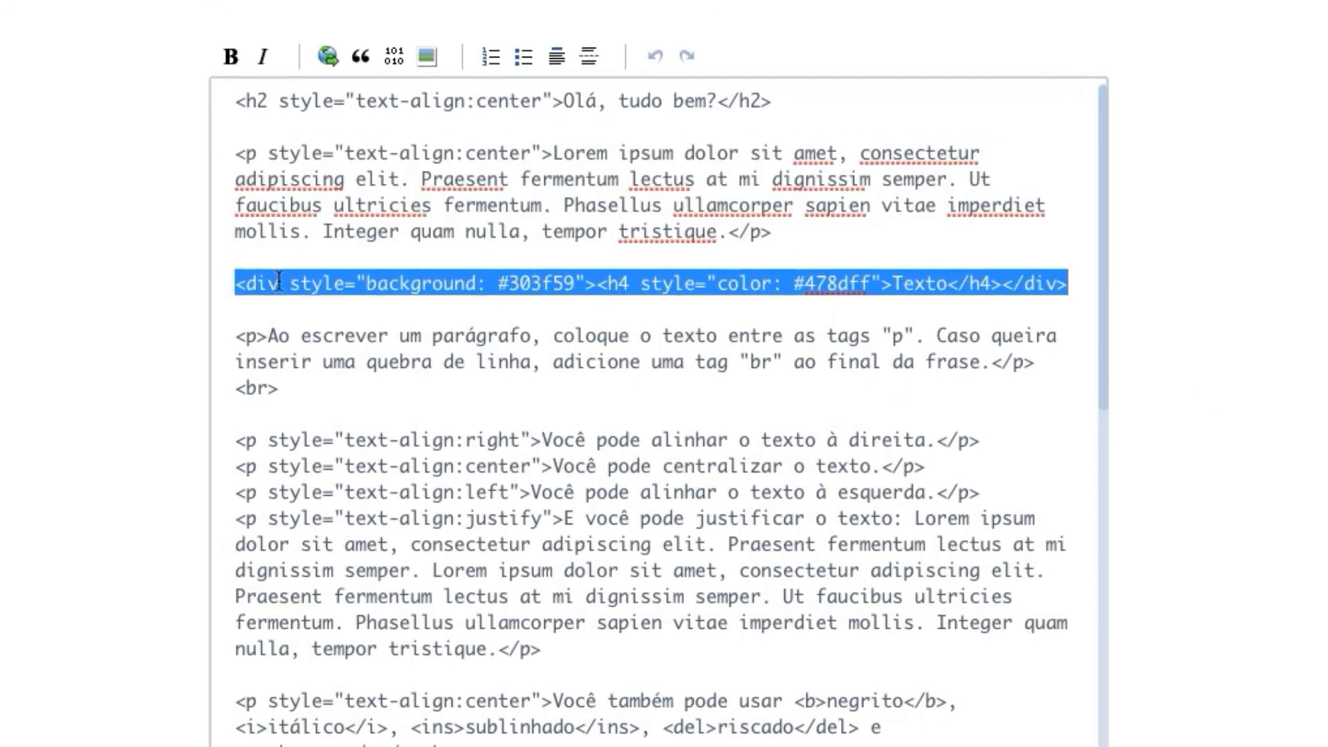
left_click(445, 287)
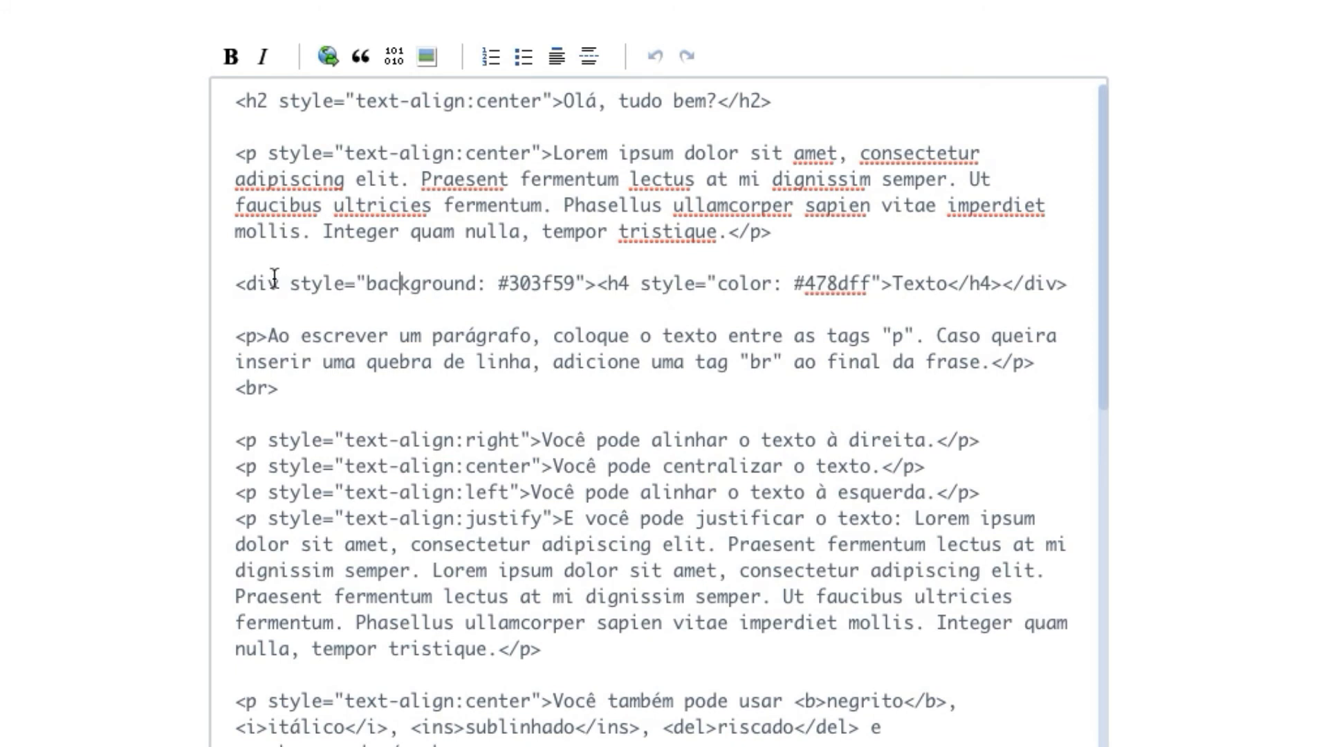
left_click_drag(235, 280, 575, 280)
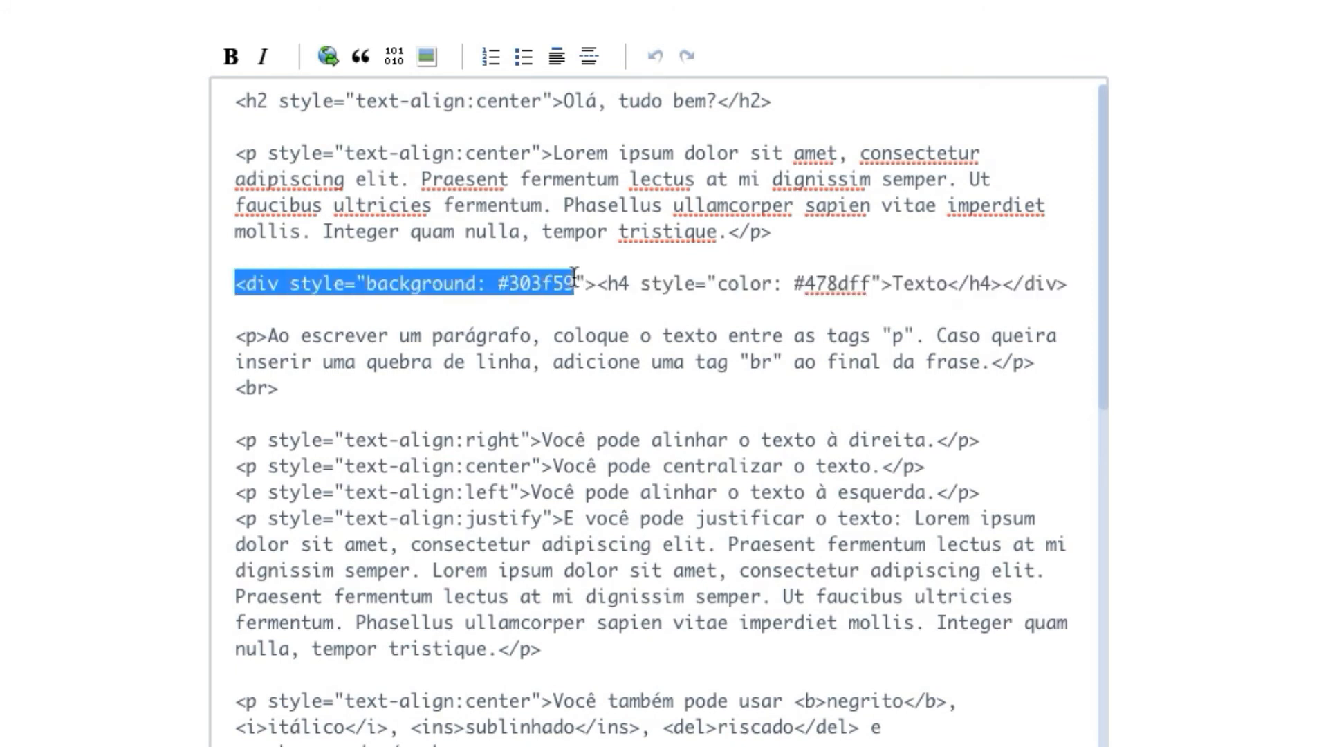
left_click_drag(794, 284, 873, 285)
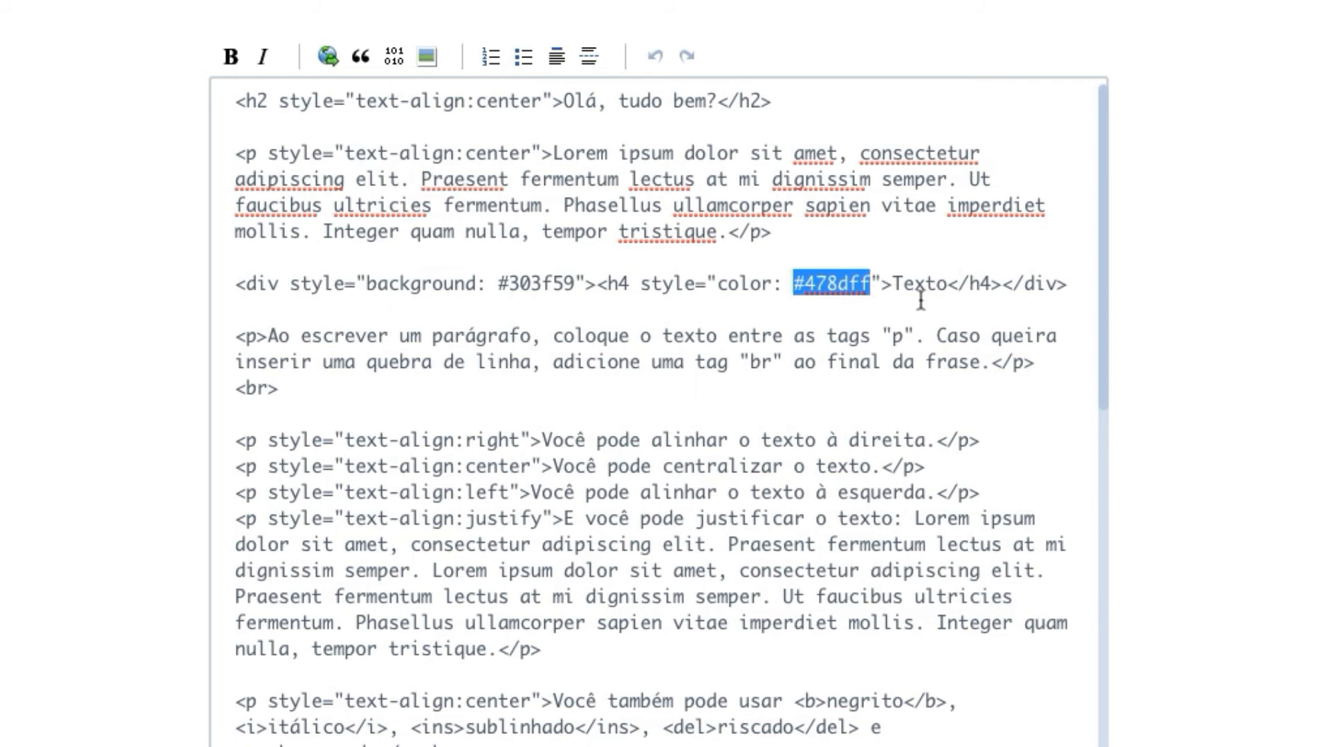
left_click(488, 309)
scroll(540, 304, "down", 3)
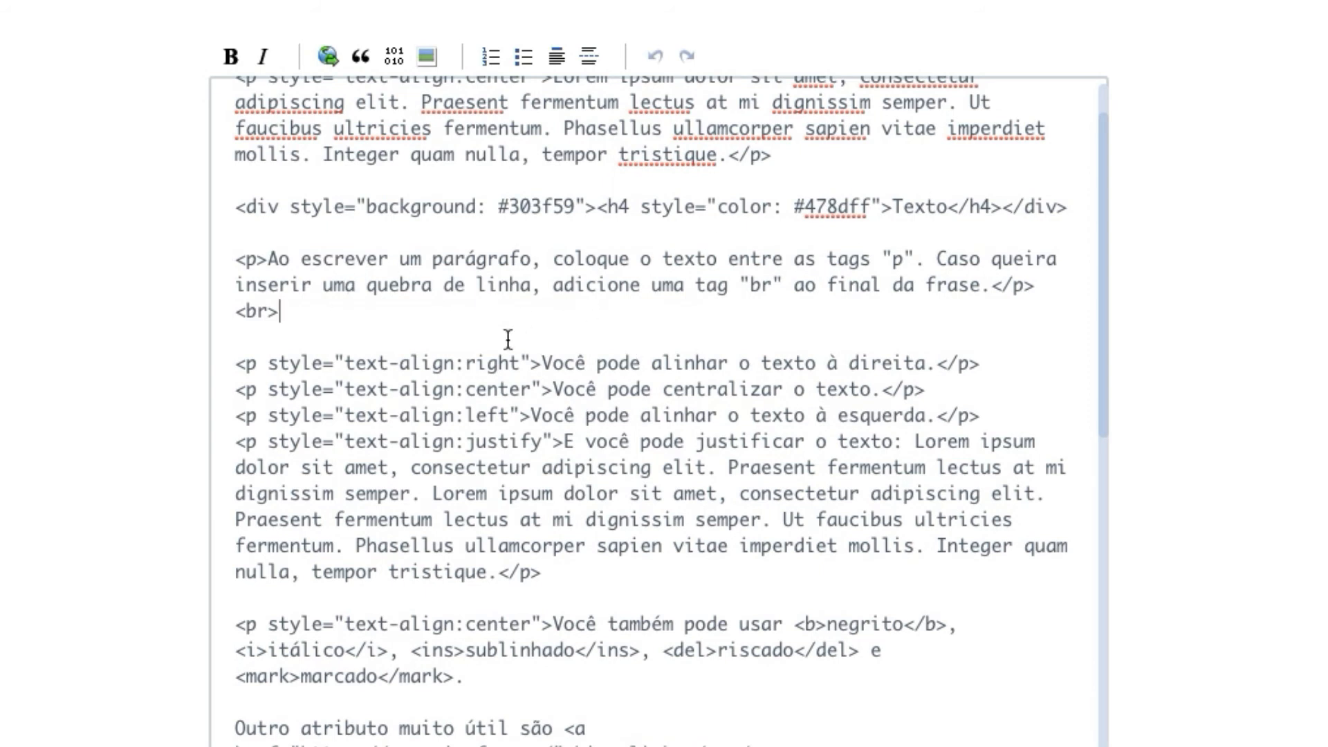
left_click_drag(400, 415, 420, 442)
left_click(737, 467)
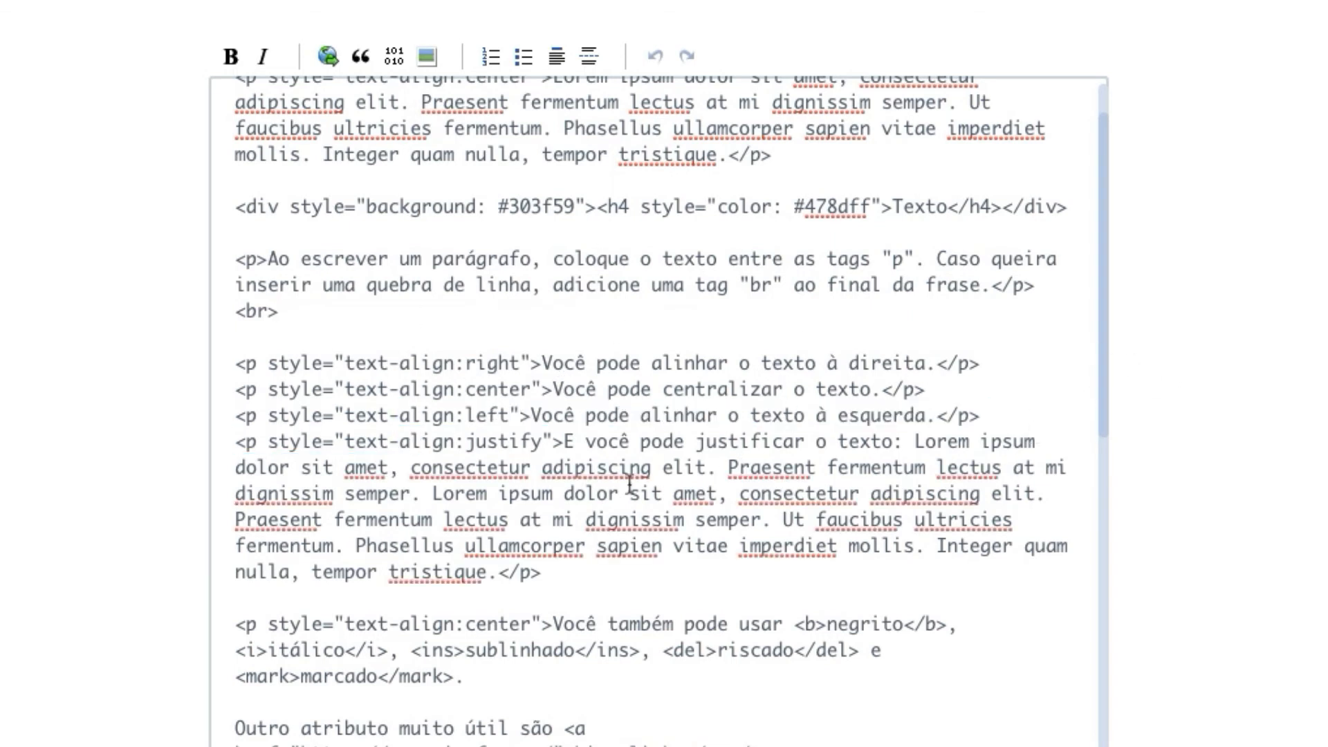
Highlight the unnumbered and numbered list blocks and the 536-pixel image width note
scroll(685, 380, "down", 10)
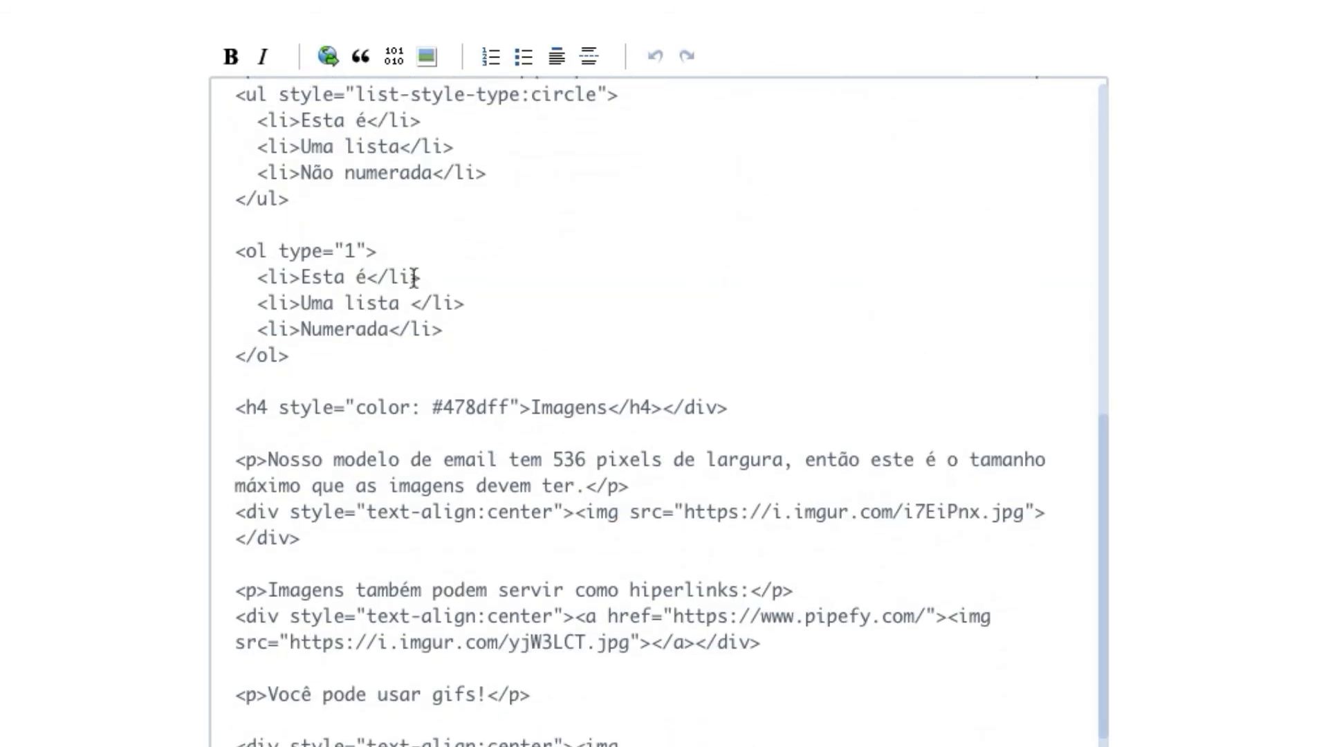
scroll(429, 263, "up", 1)
left_click_drag(316, 274, 173, 146)
left_click_drag(304, 431, 214, 324)
scroll(214, 323, "down", 3)
left_click_drag(318, 433, 205, 351)
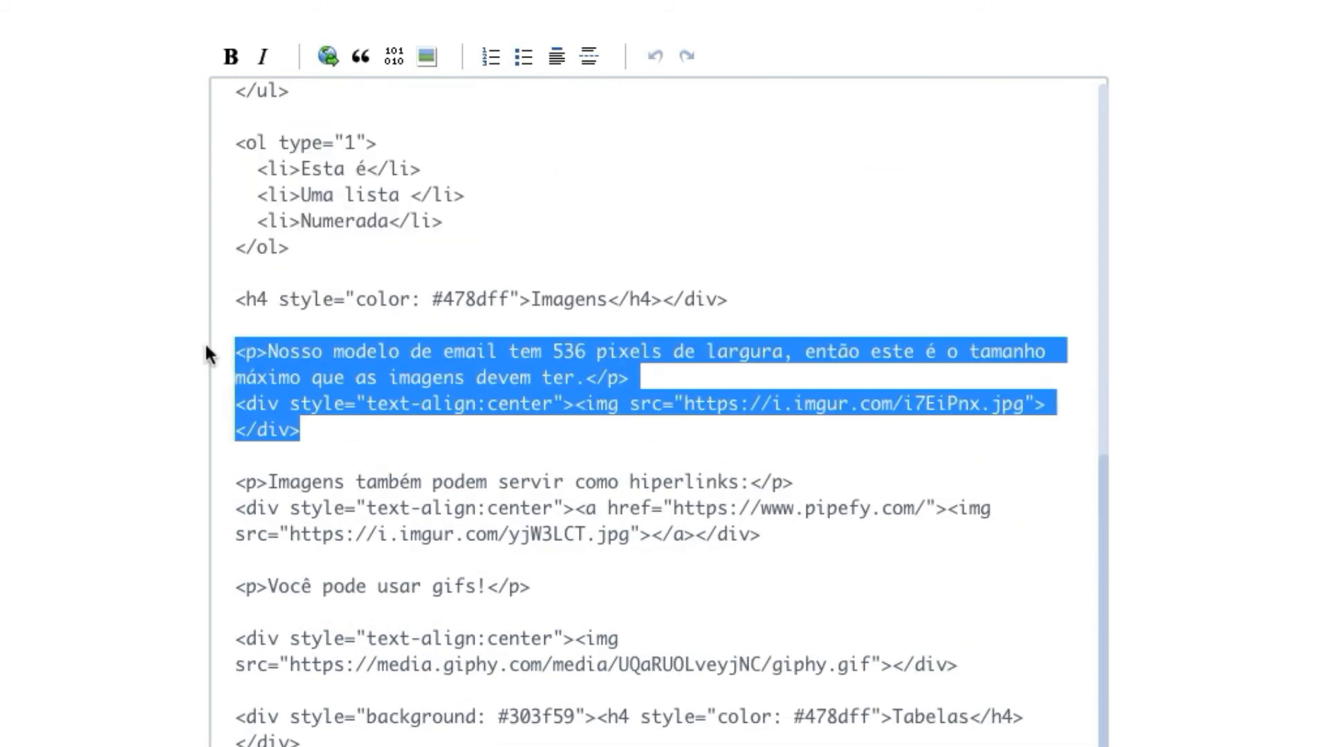
left_click(494, 354)
left_click_drag(552, 345, 641, 359)
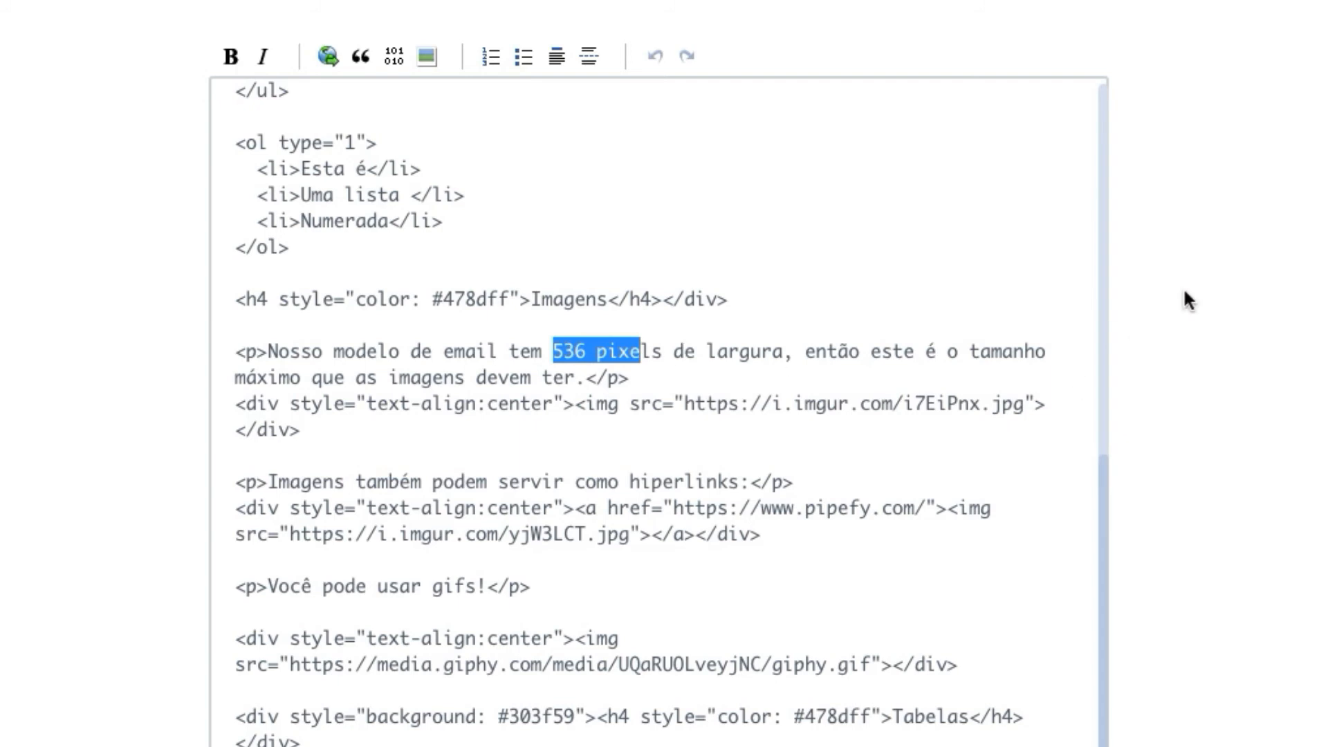
left_click_drag(1104, 475, 1075, 427)
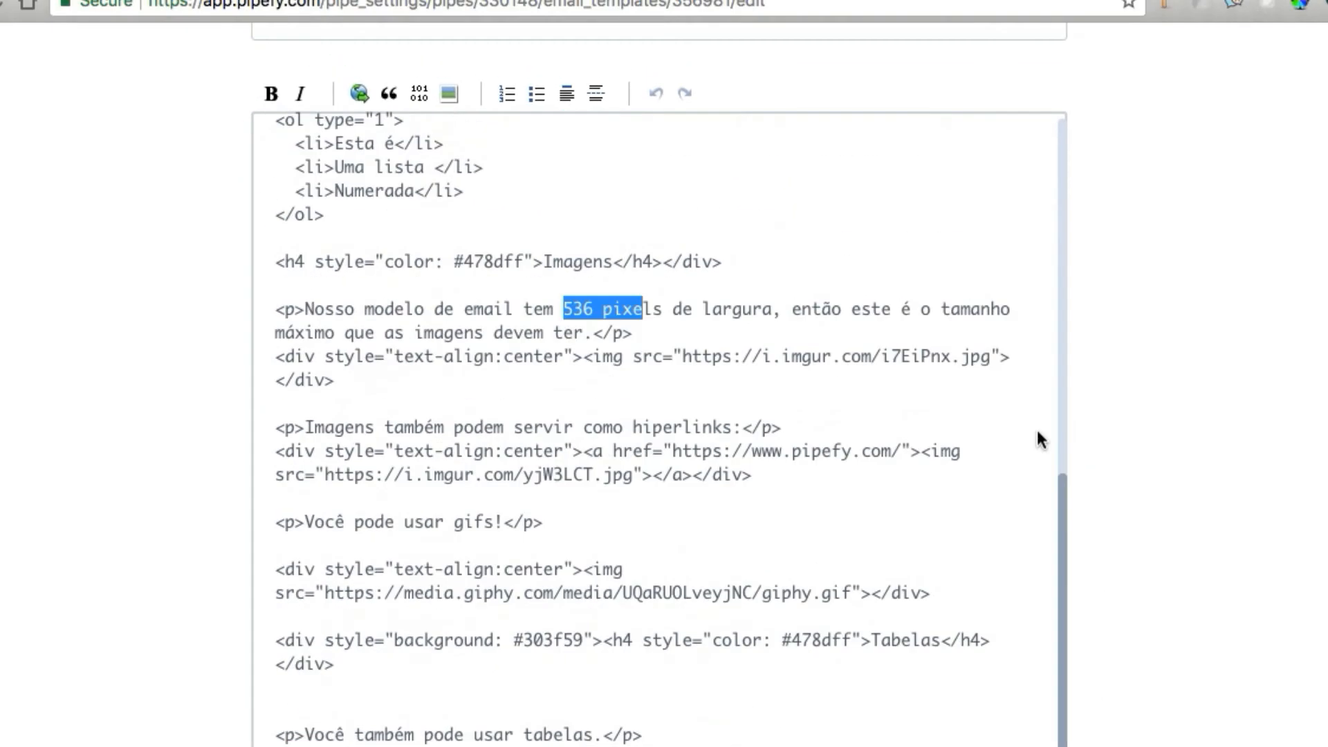
scroll(1038, 431, "up", 15)
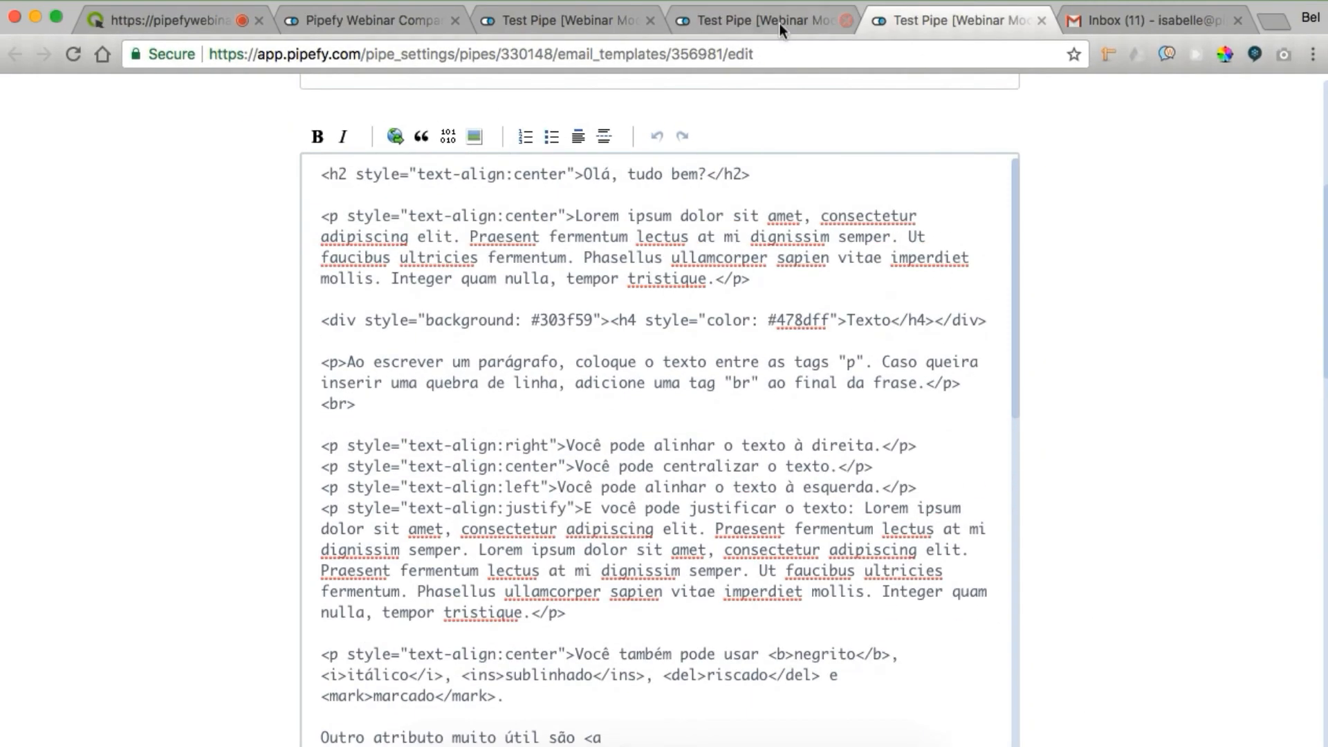
Close the extra template editor tabs and open Test Pipe's phases settings
left_click(564, 22)
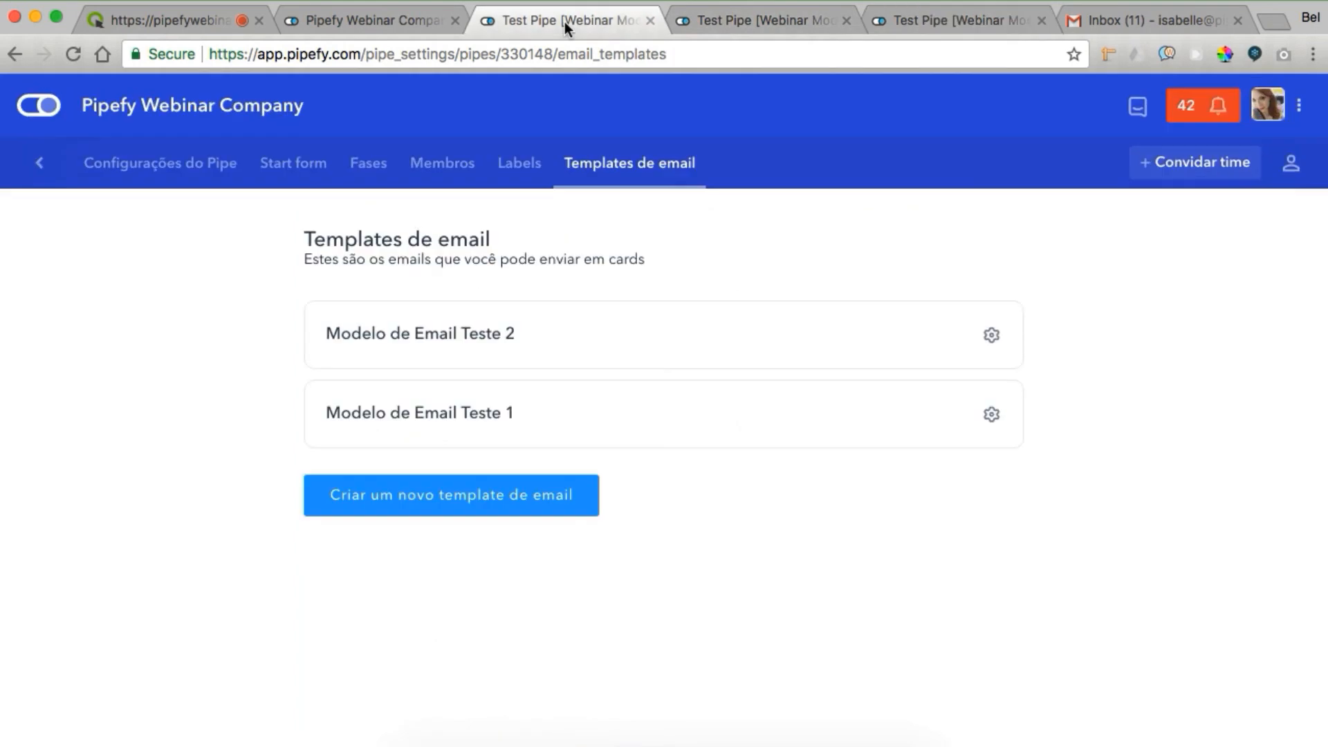
left_click(843, 21)
left_click(843, 21)
left_click(346, 164)
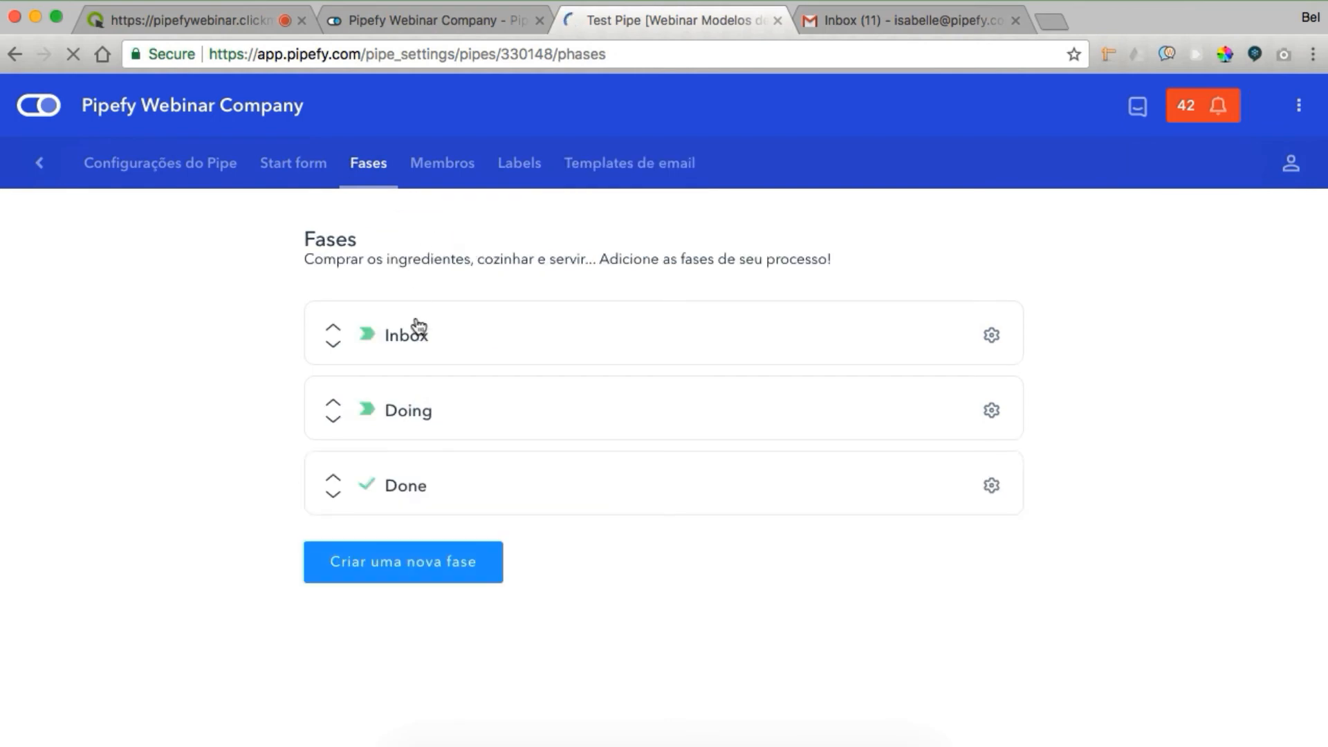
In the Inbox phase's automated email, choose Modelo de Email Teste 1 as the template
left_click(419, 339)
scroll(698, 484, "down", 10)
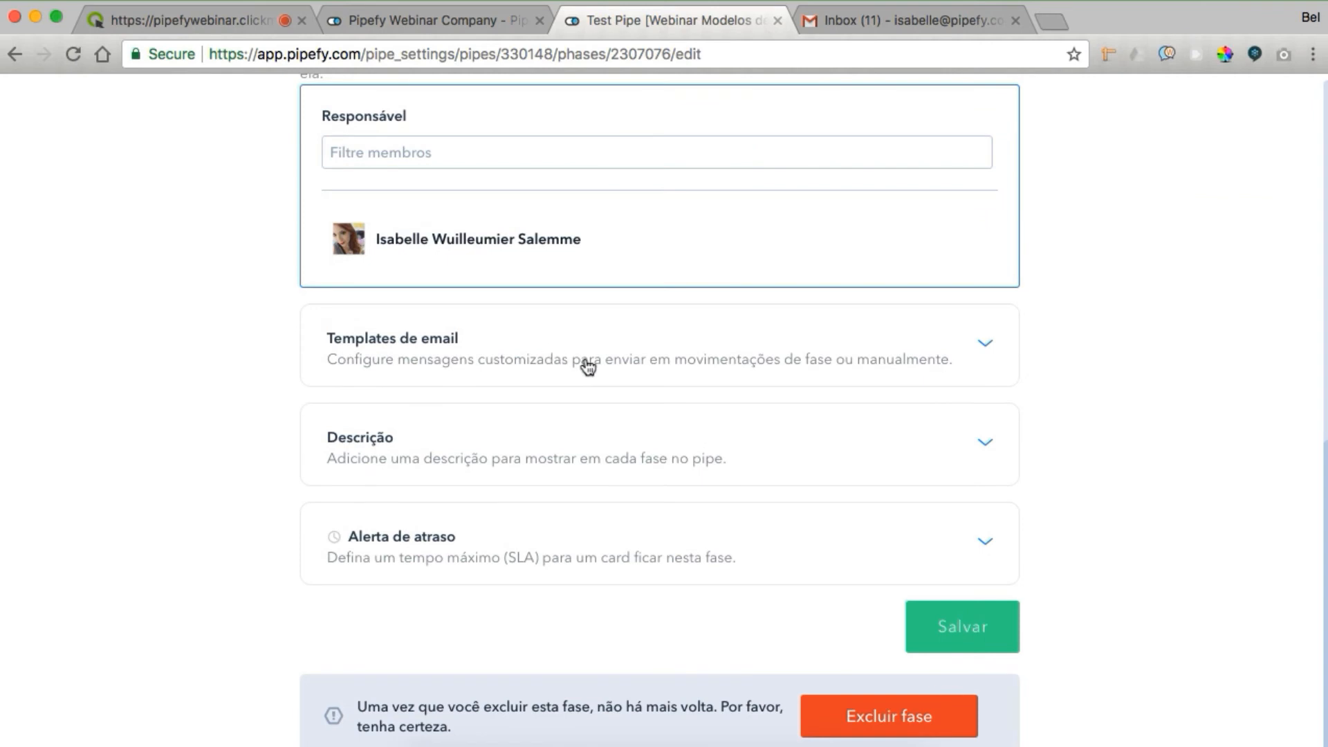
left_click(588, 366)
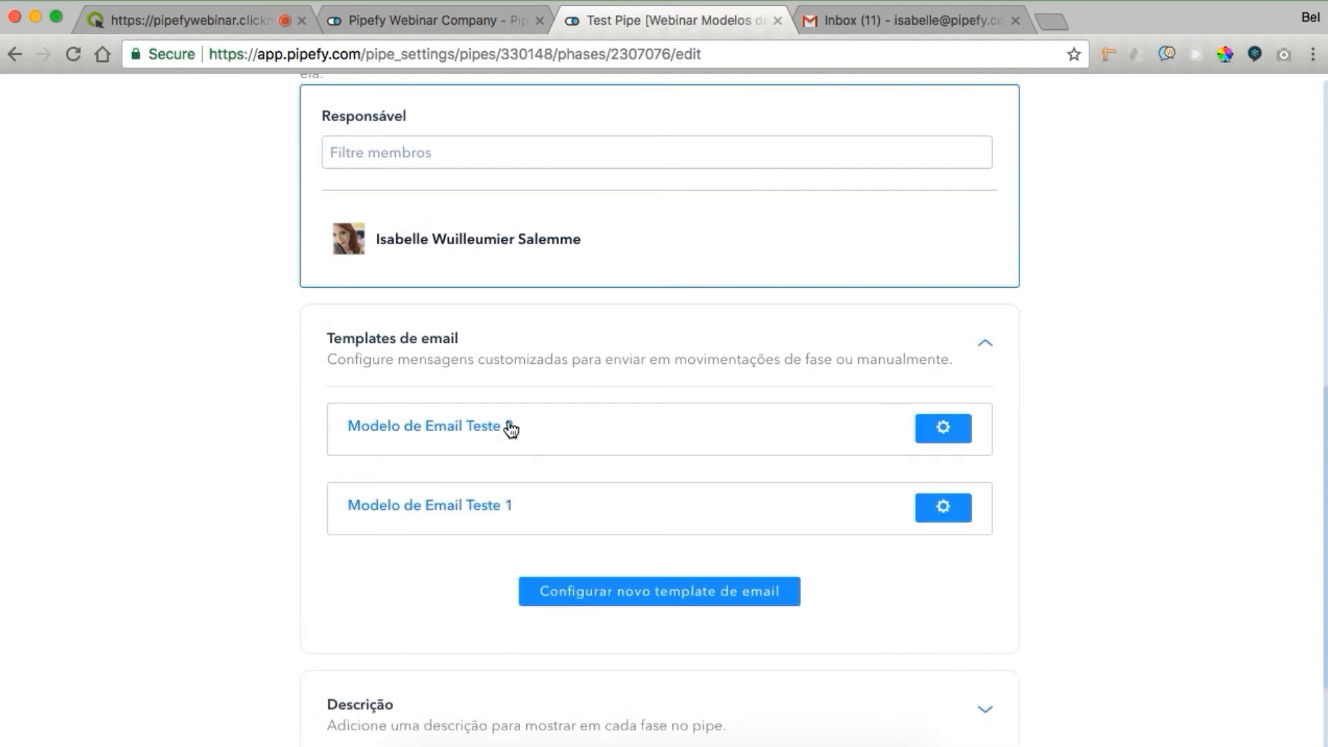
left_click(456, 511)
scroll(597, 277, "down", 2)
left_click(597, 244)
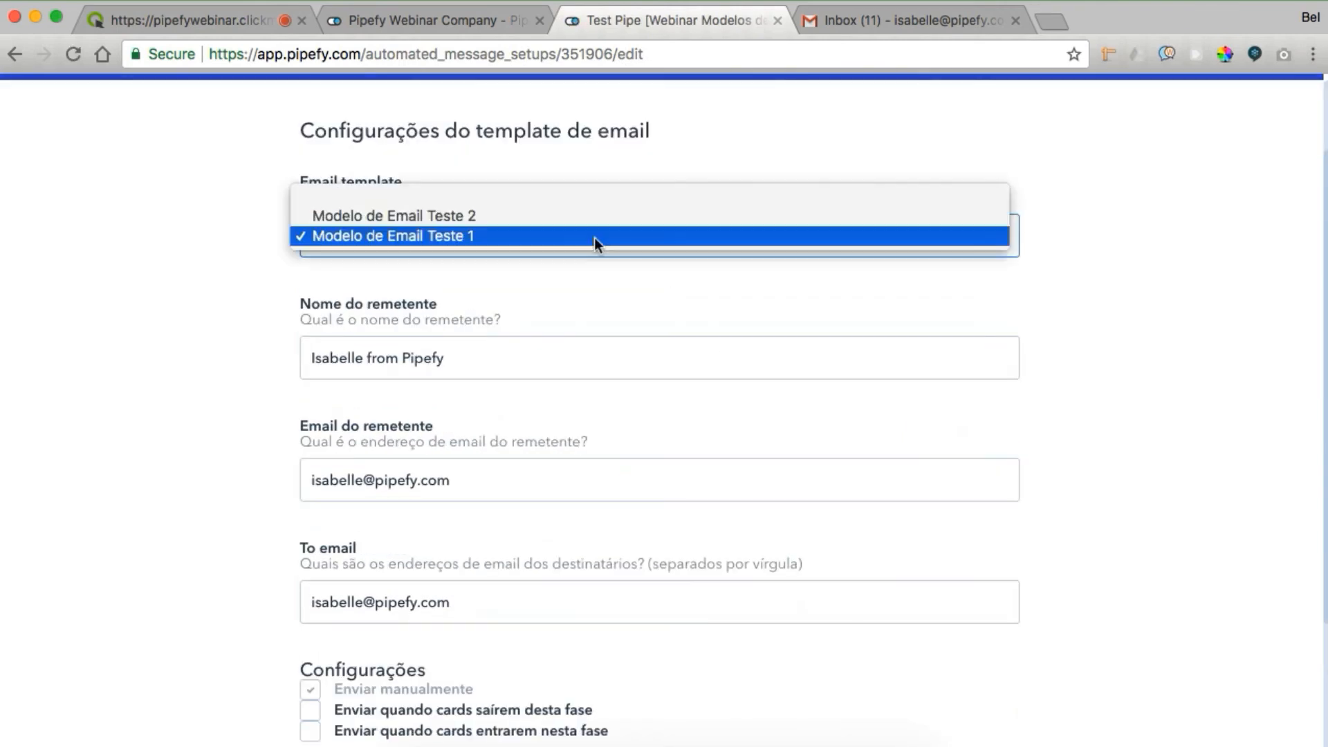
left_click(594, 238)
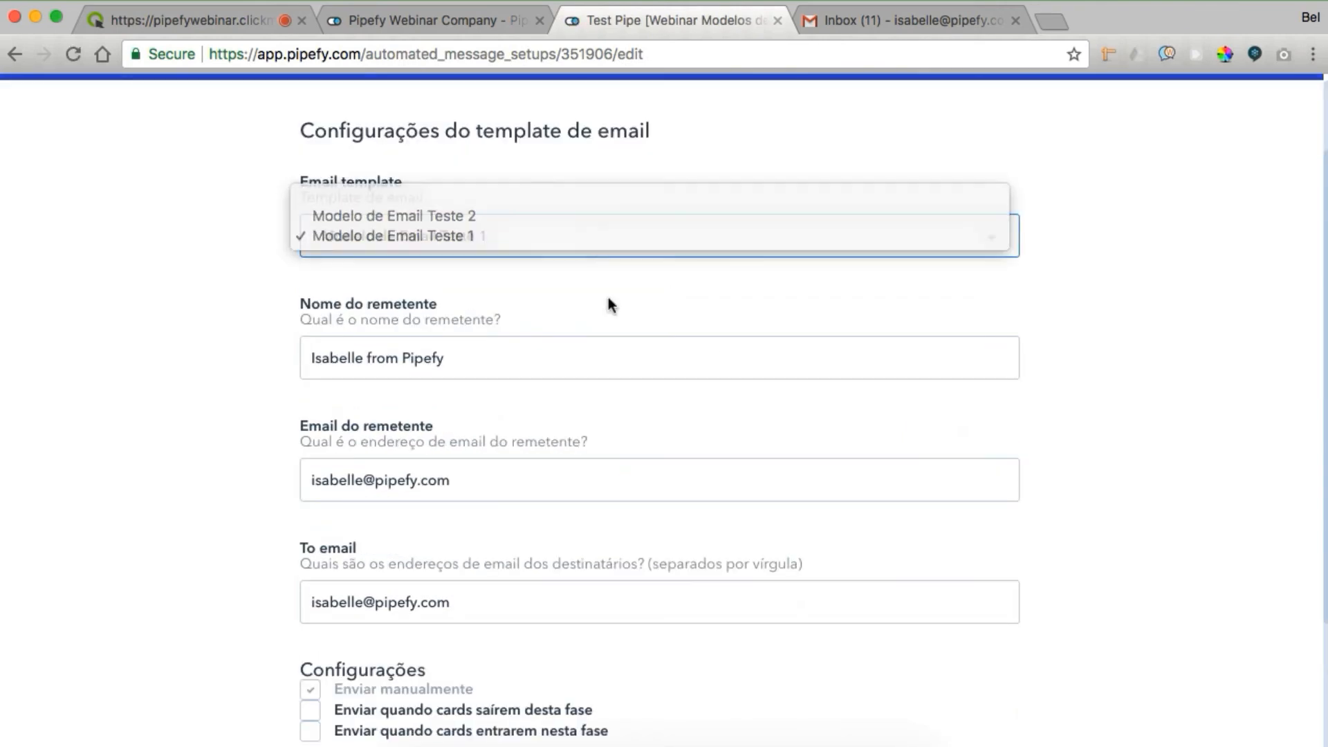
scroll(408, 304, "down", 2)
Review the sender name and email fields, save, and return to the Test Pipe board
left_click(450, 219)
left_click_drag(450, 218, 309, 220)
left_click(465, 338)
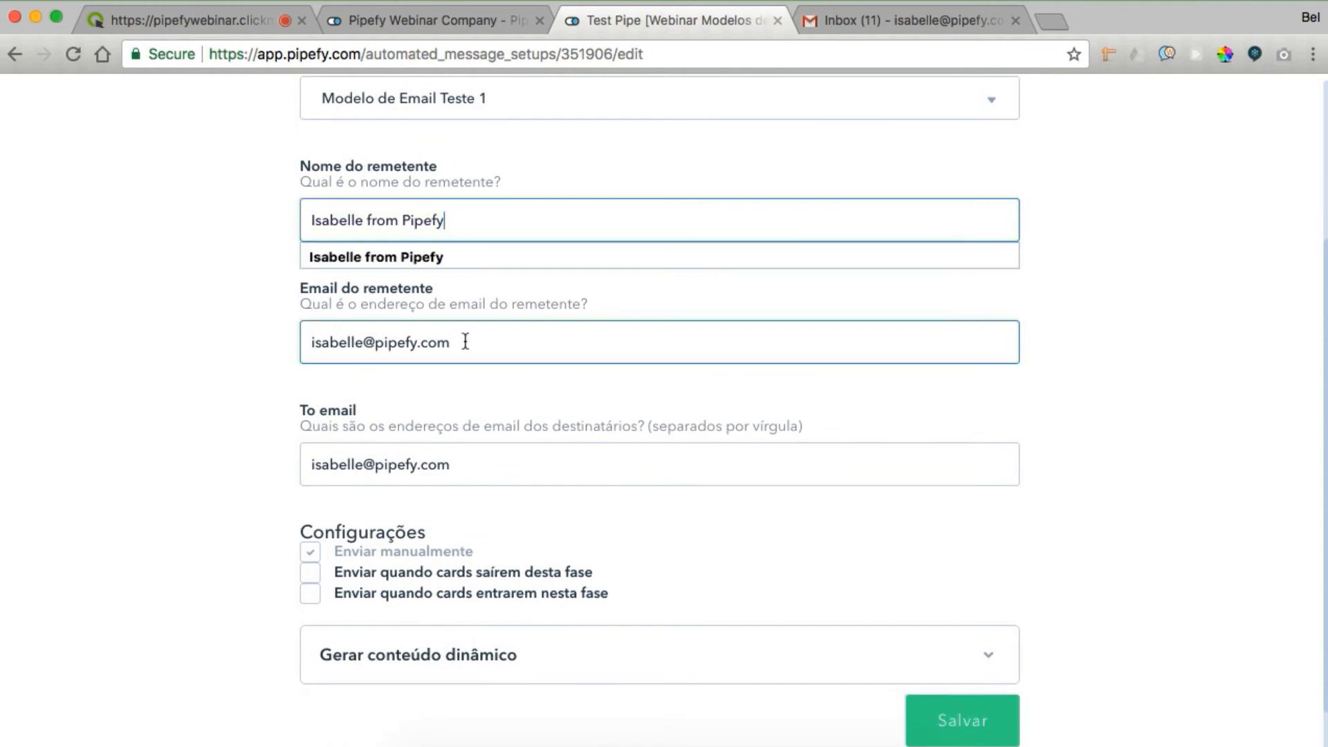
left_click_drag(487, 341, 297, 311)
left_click(542, 505)
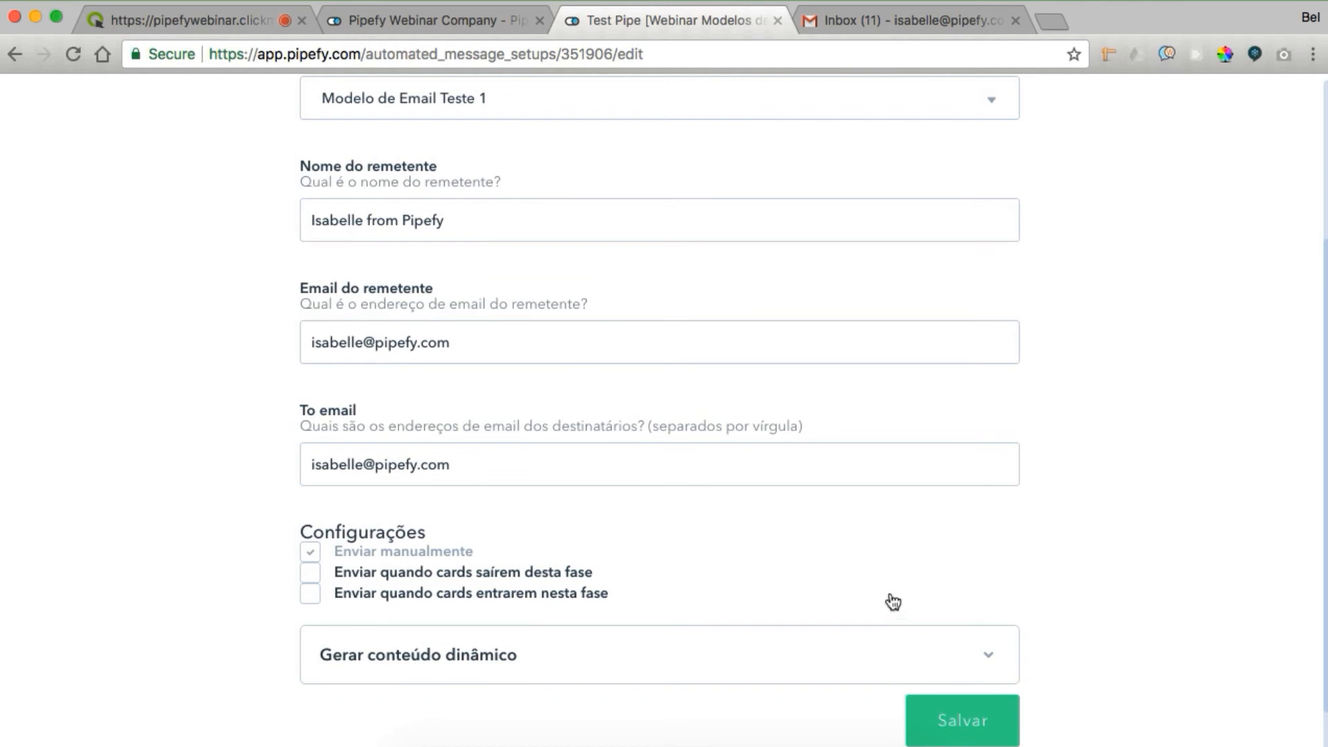
scroll(923, 592, "down", 2)
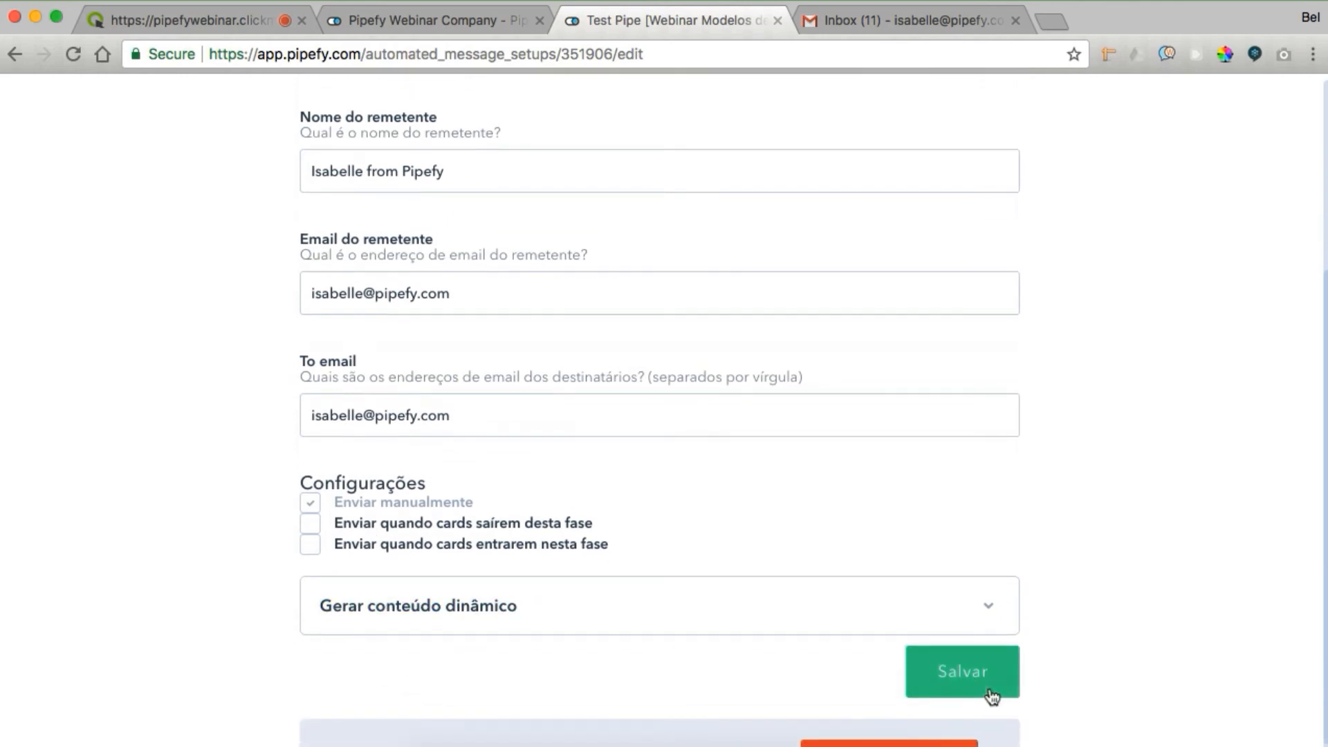
left_click(950, 675)
left_click(38, 170)
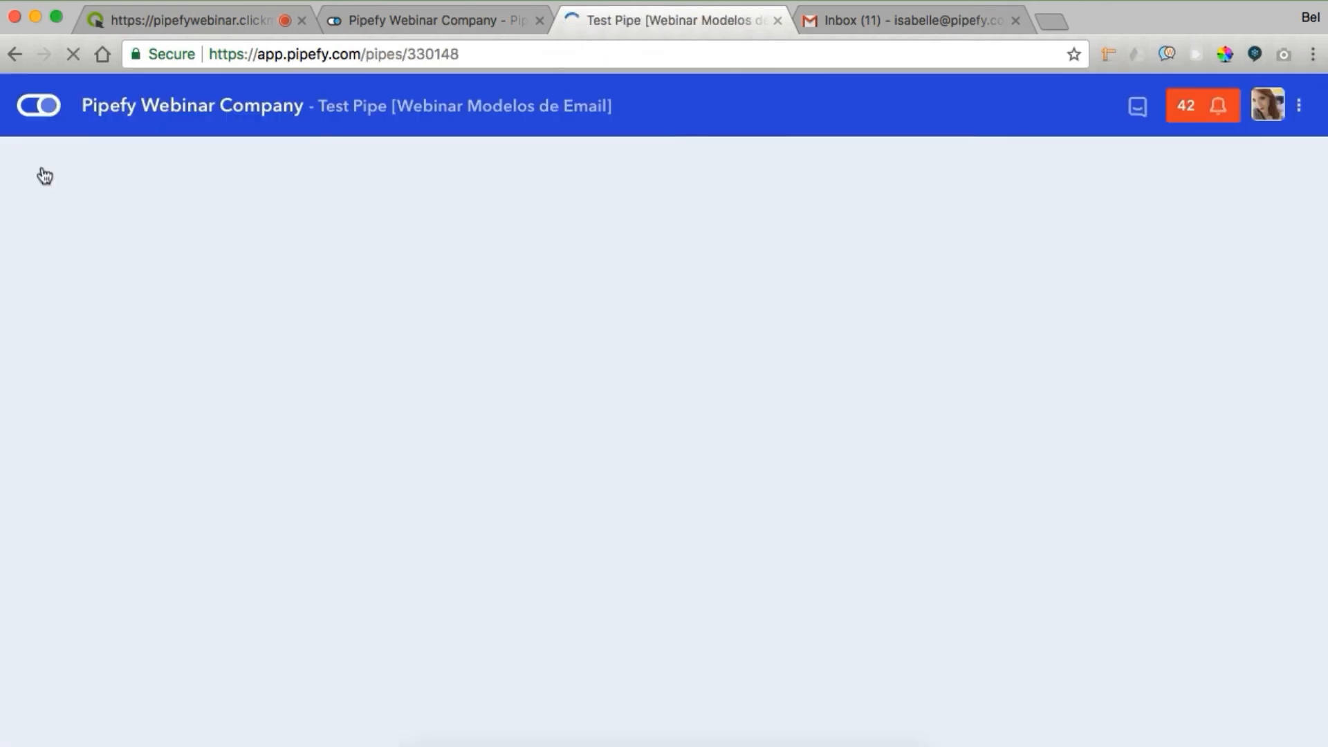
From the test card's Templates de email, send Teste 1 then Teste 2, and close the card
left_click(144, 314)
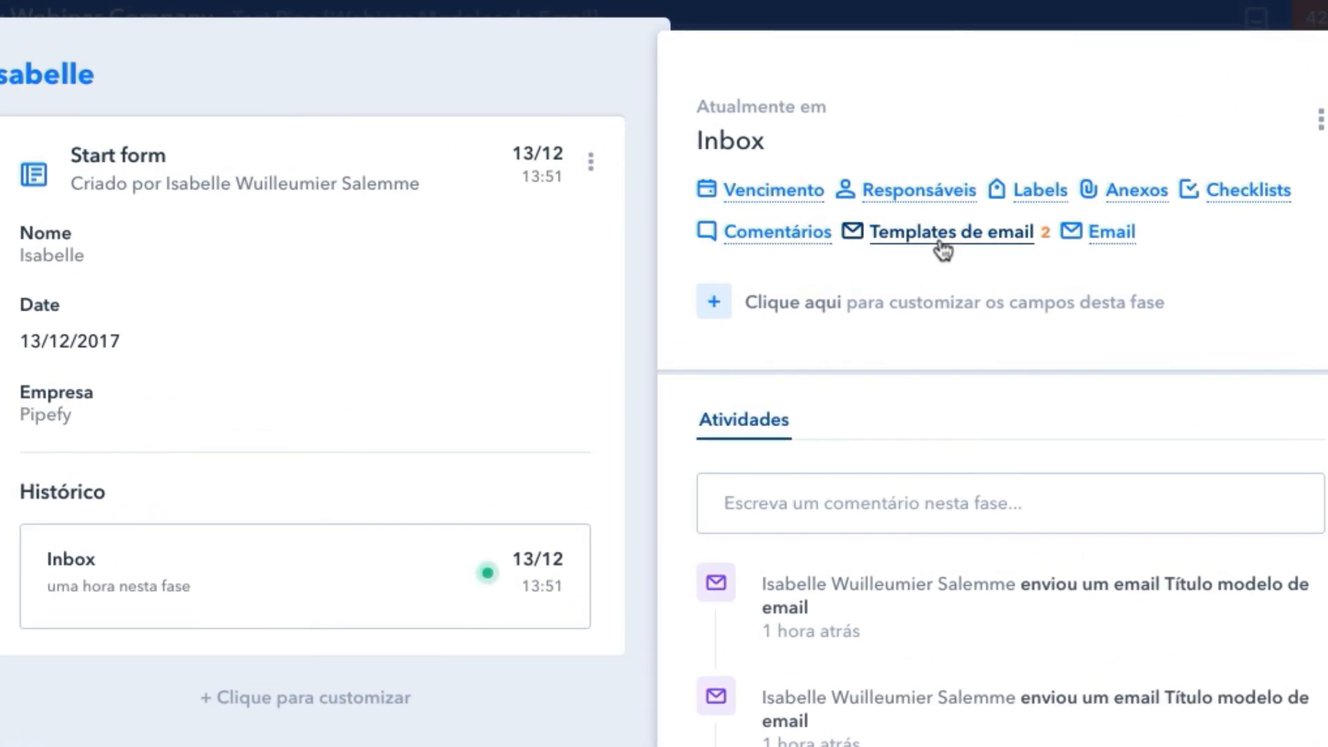
left_click(940, 242)
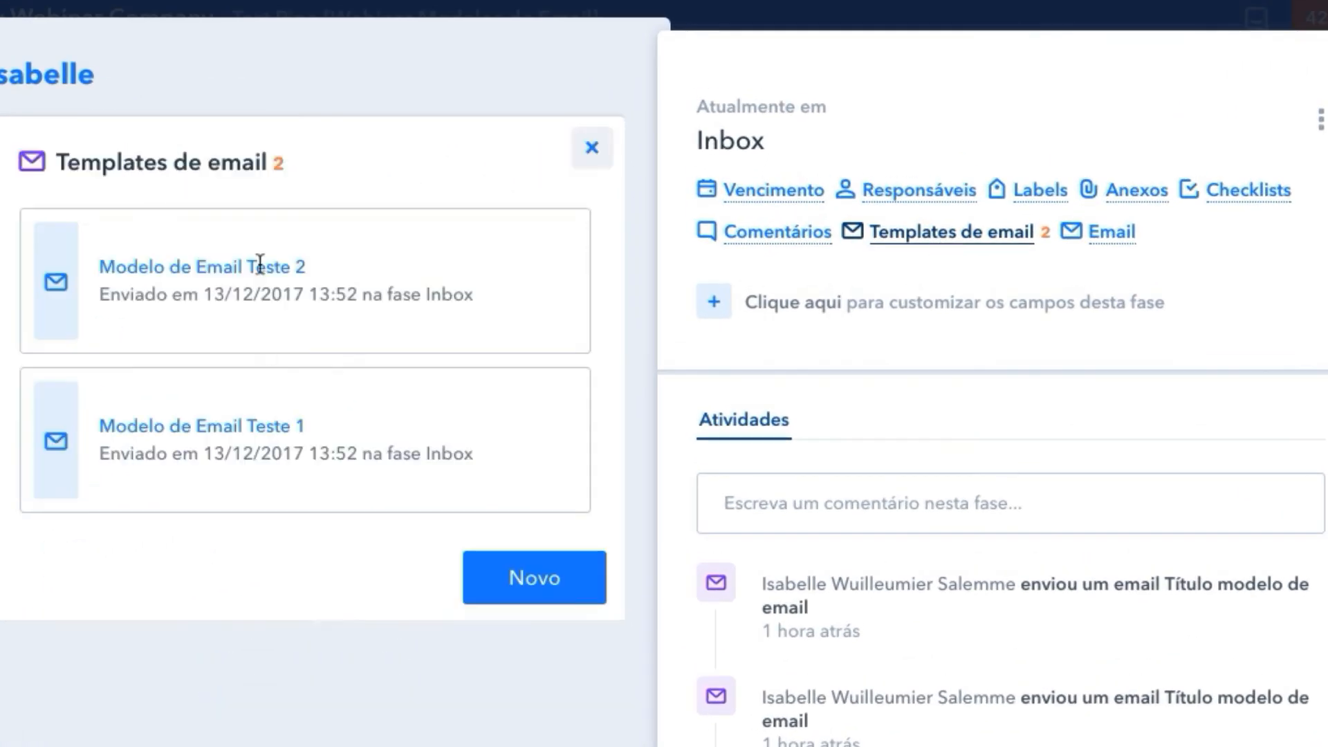
left_click(536, 595)
left_click(537, 713)
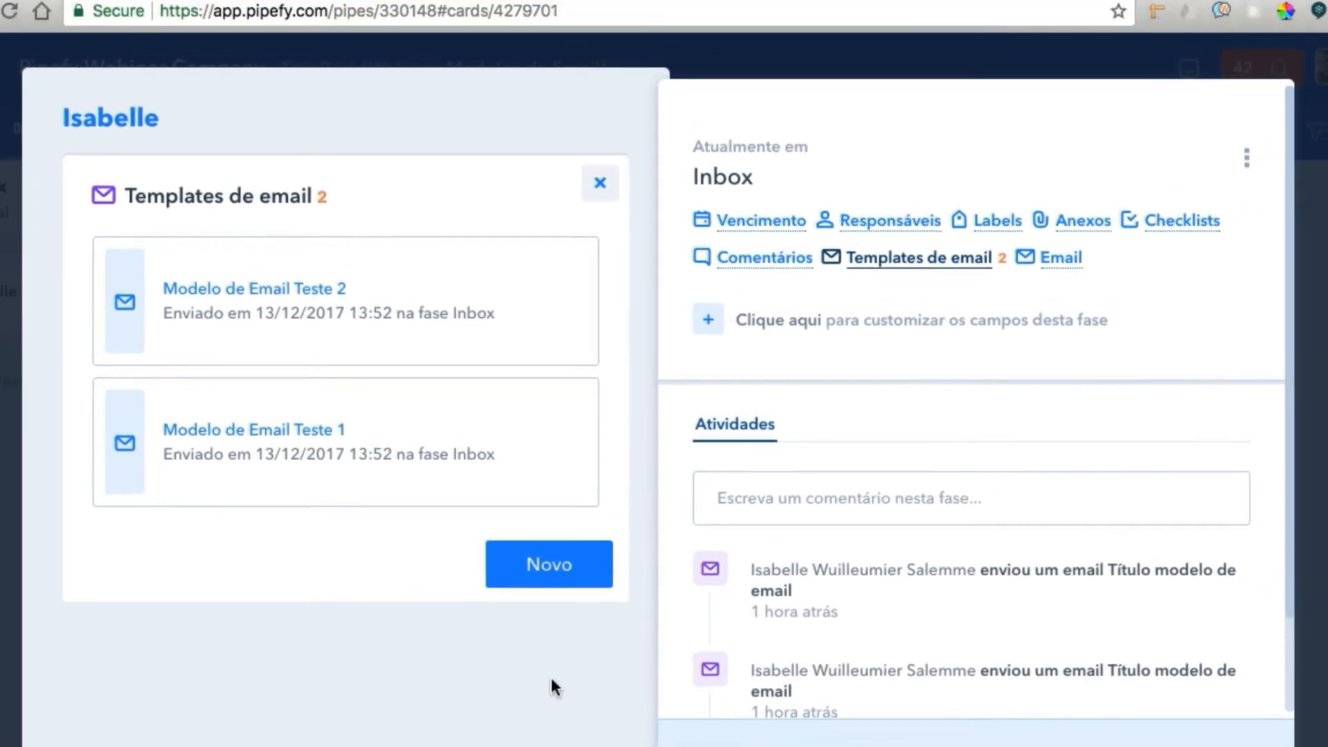
left_click(552, 684)
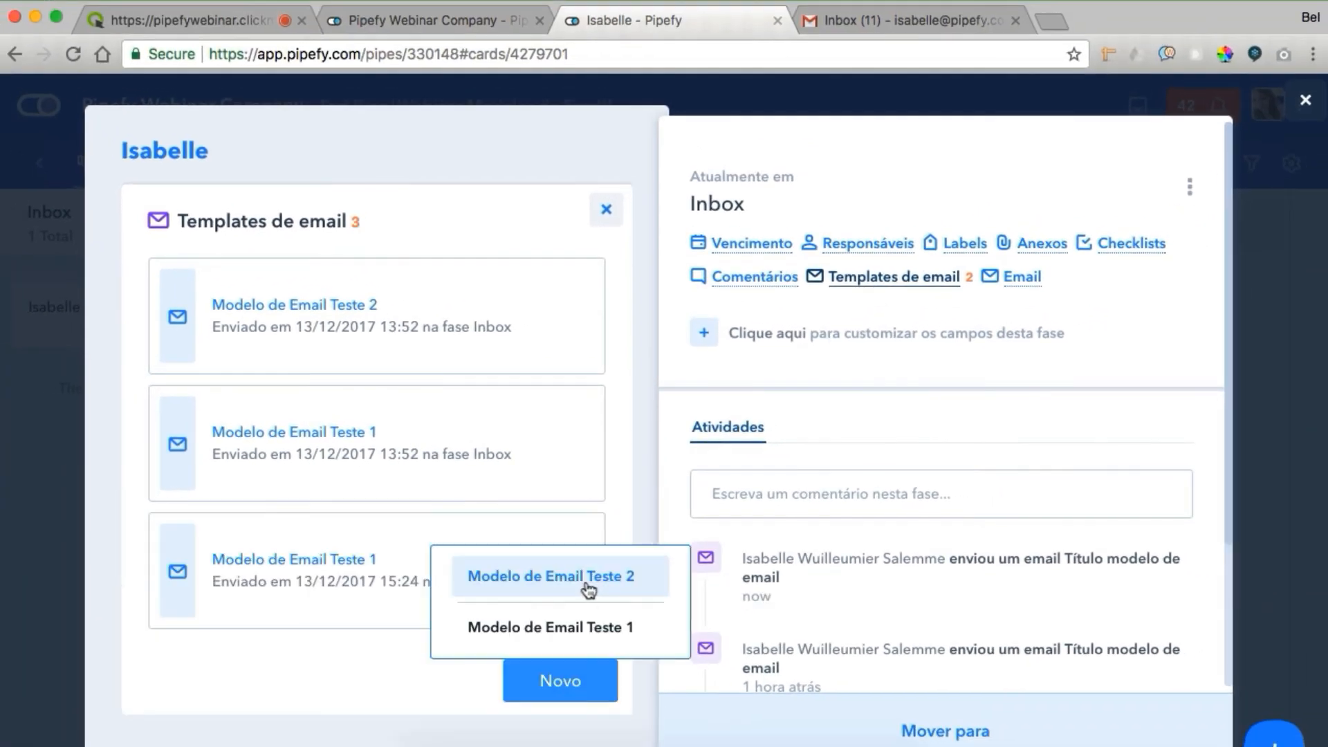
left_click(588, 588)
key("Escape")
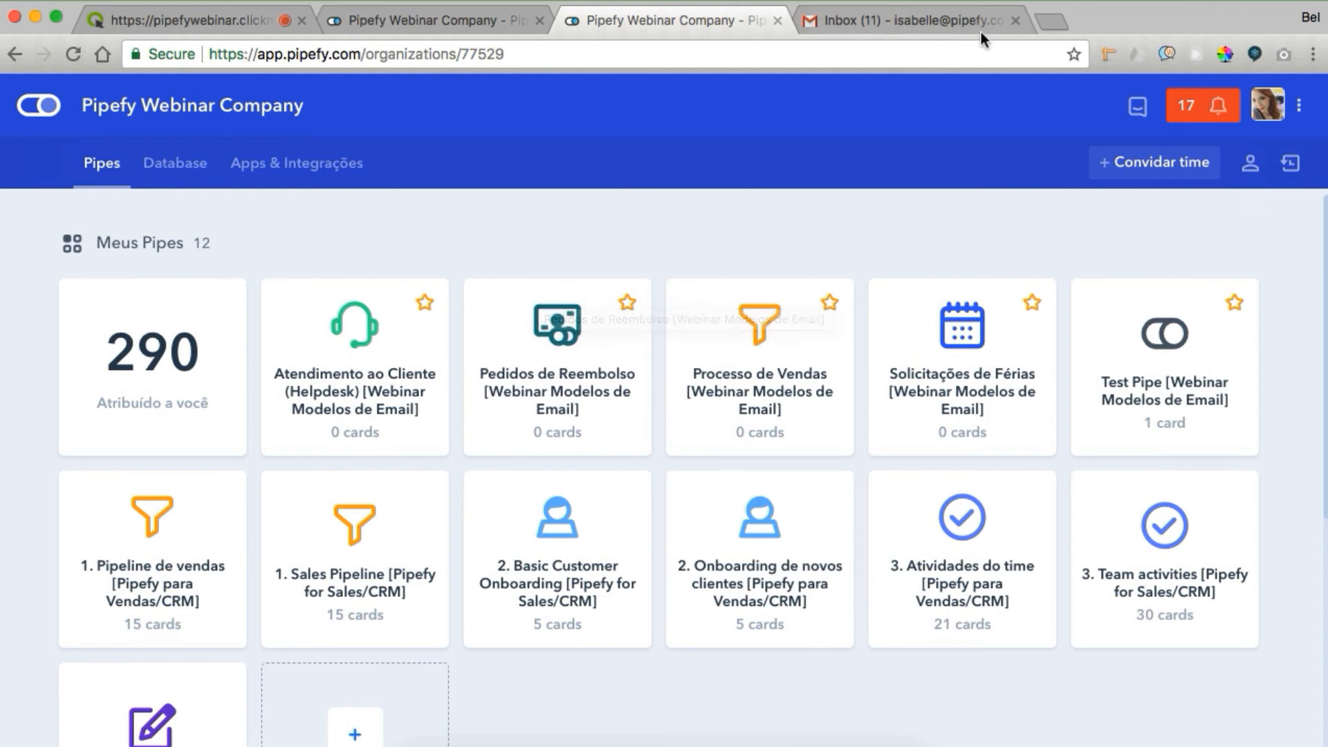
Reopen the test card and send Modelo de Email Teste 2 again from its email templates
left_click(1046, 20)
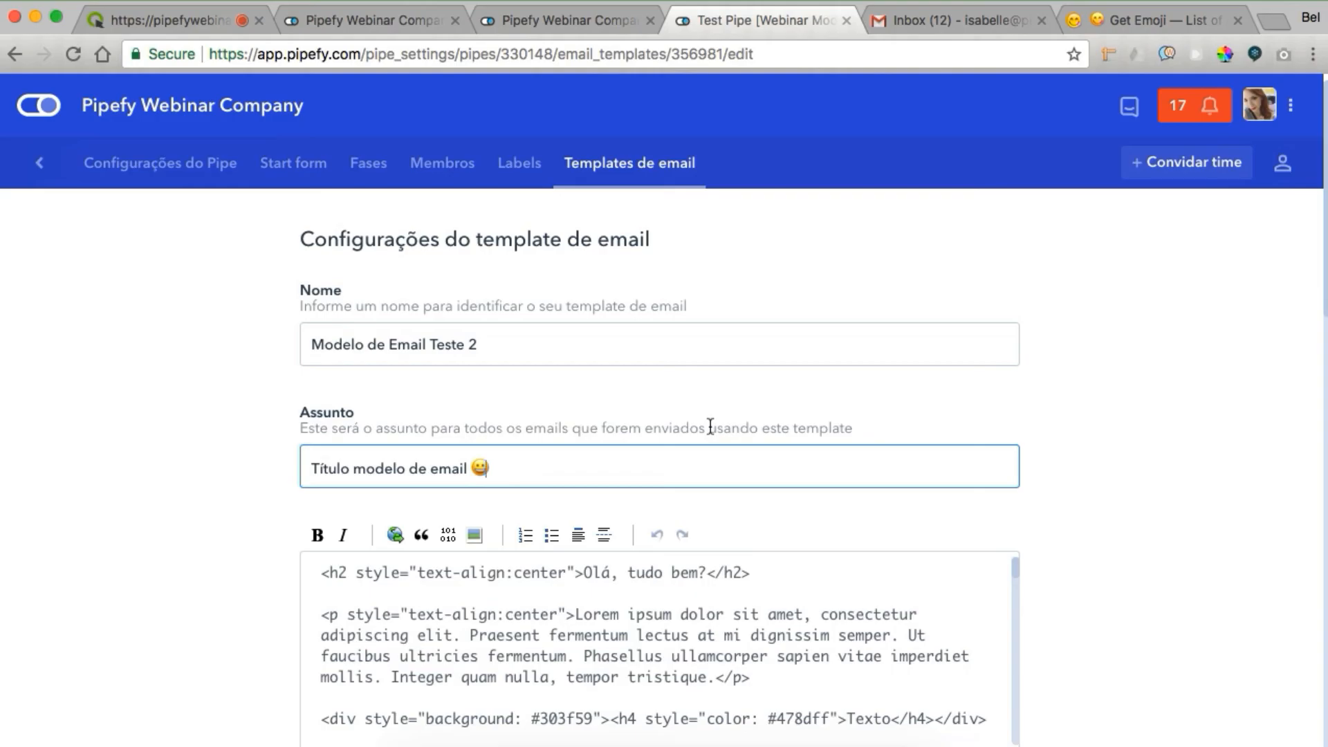
scroll(703, 470, "down", 2)
scroll(703, 470, "down", 10)
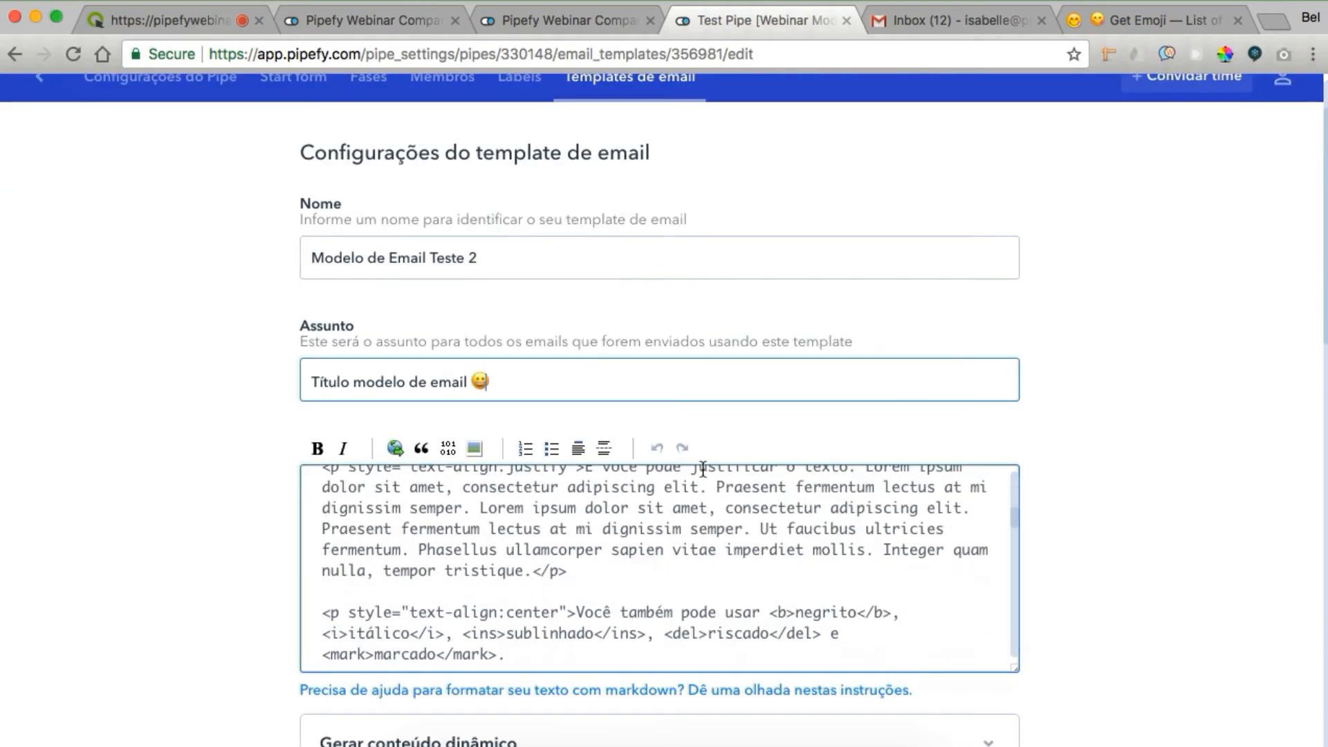
scroll(765, 413, "down", 15)
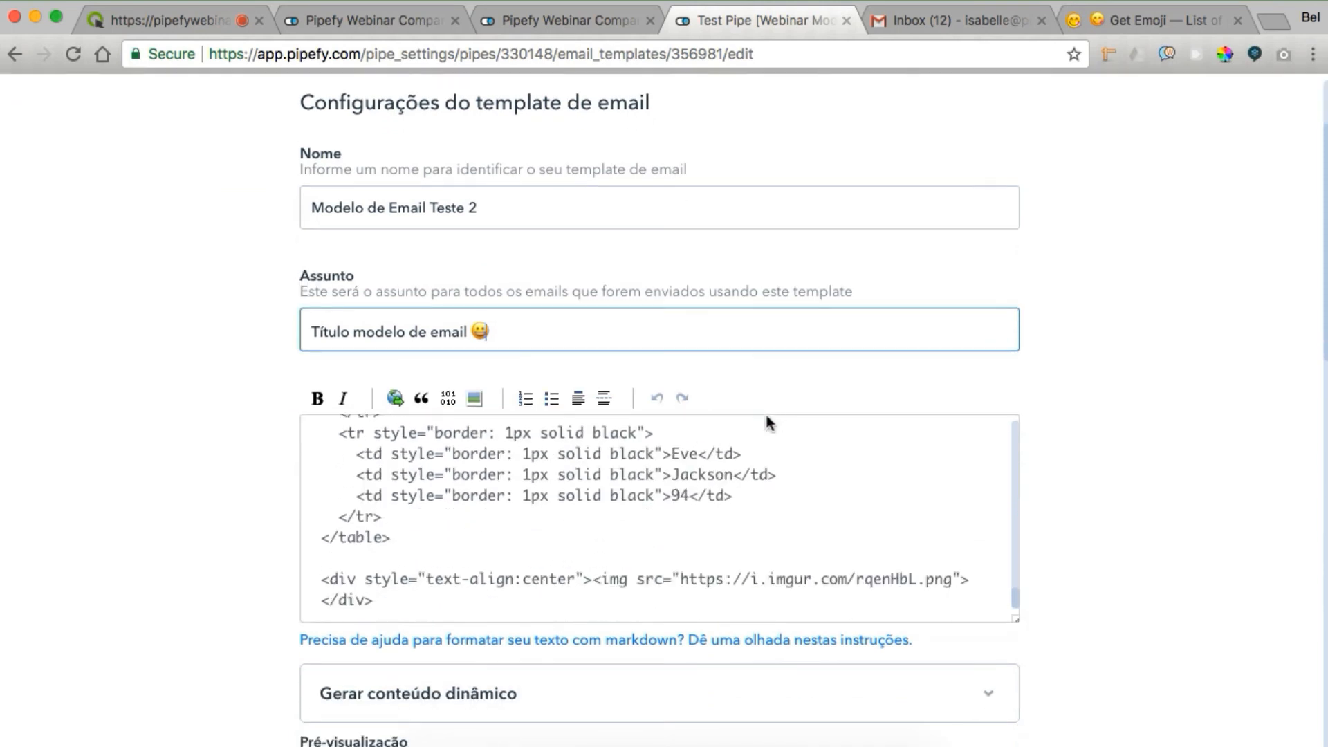
scroll(788, 337, "up", 6)
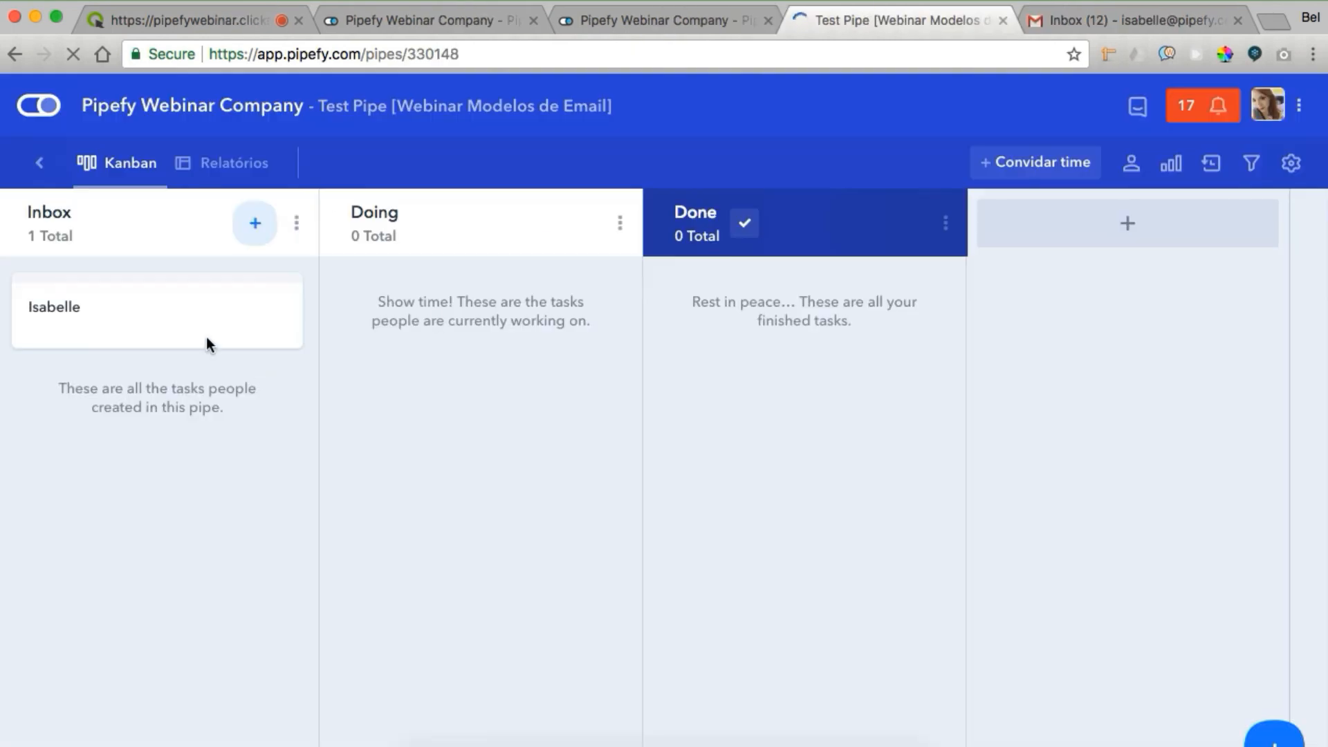
left_click(207, 315)
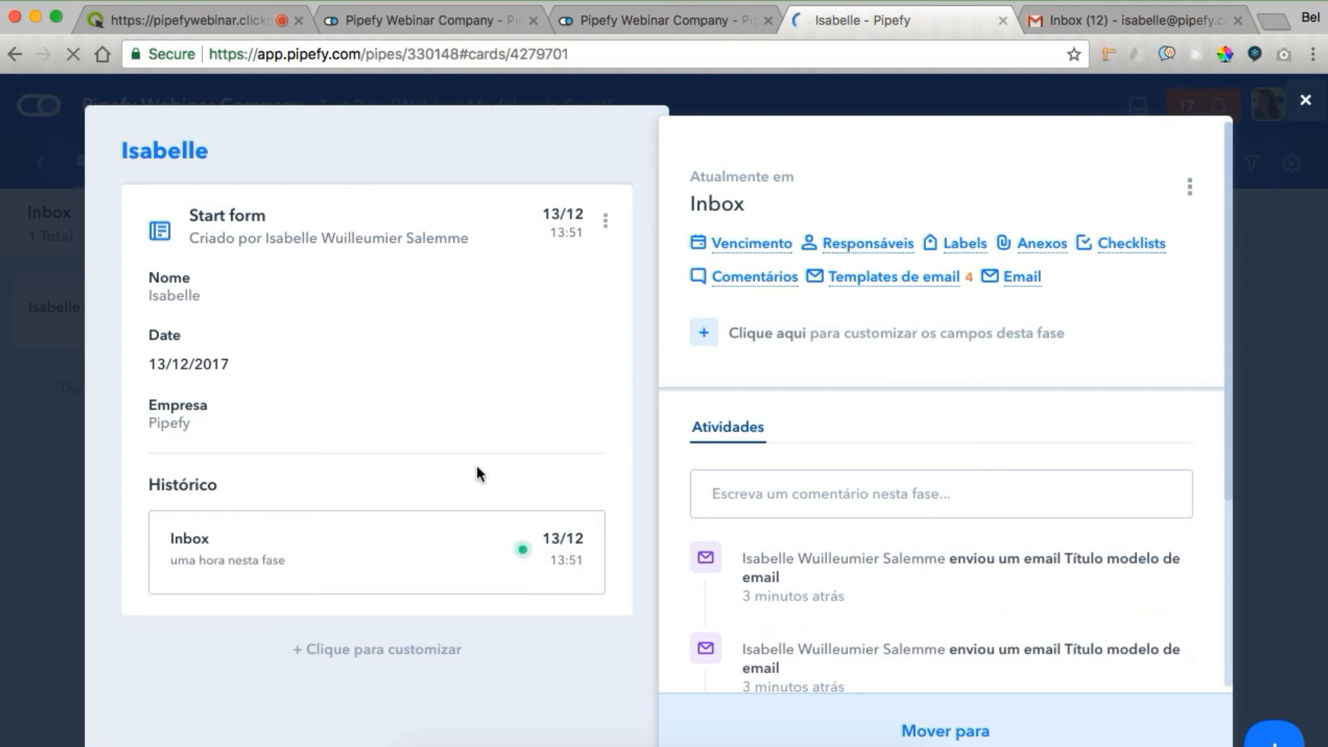
left_click(891, 278)
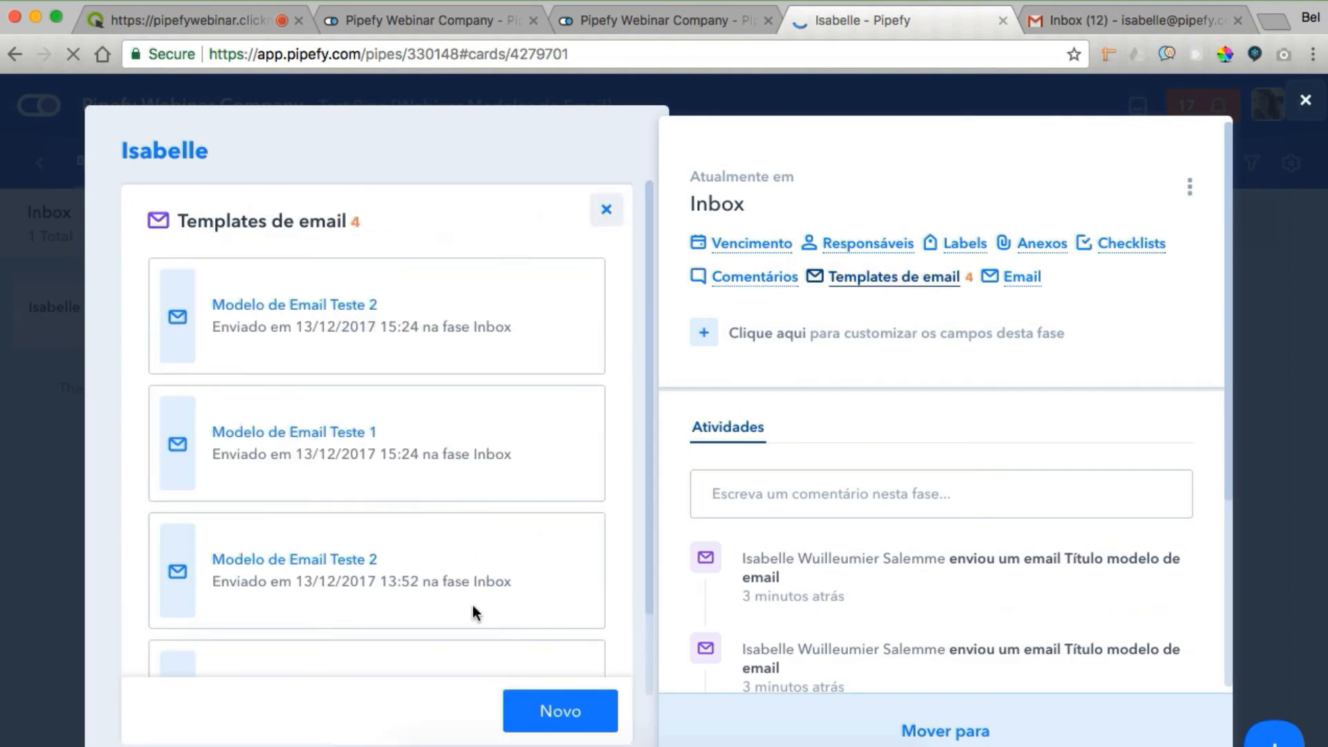
left_click(534, 716)
left_click(555, 618)
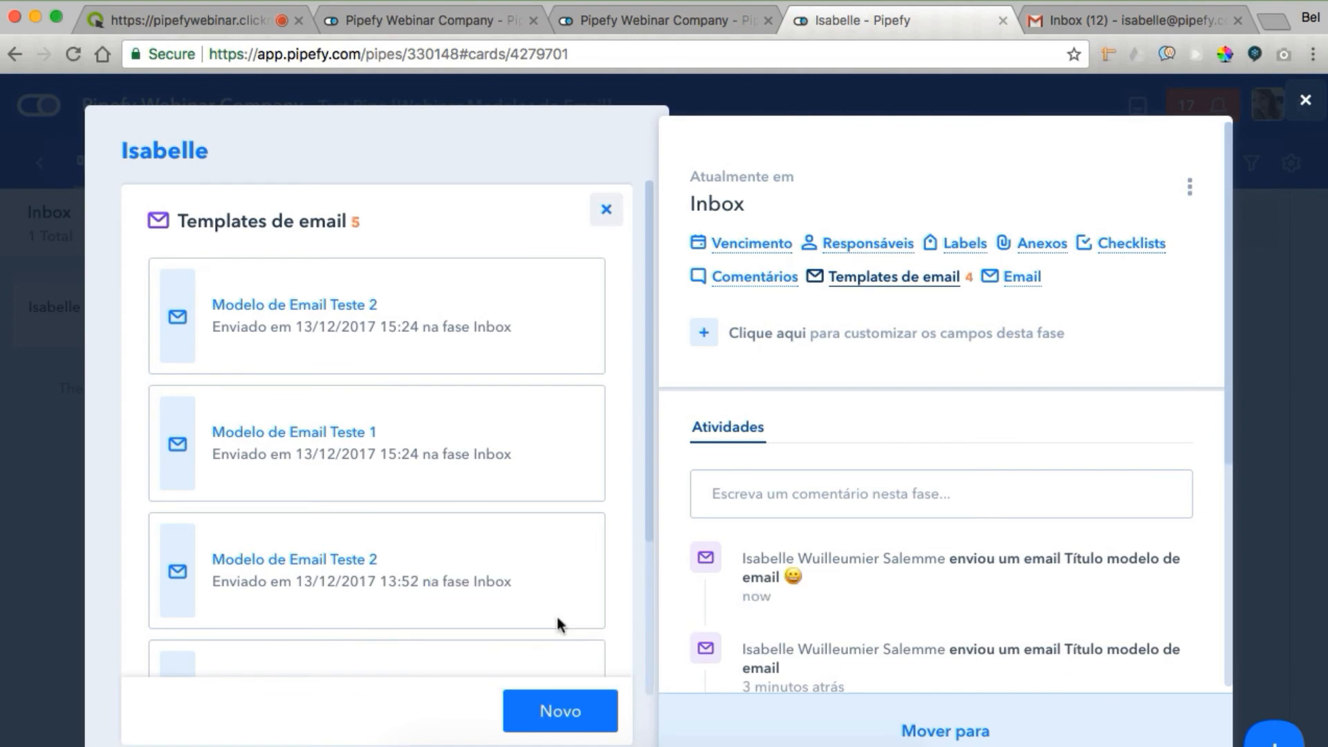
In Gmail, open the unread 'Título modelo de email' message and read its body, highlighting 'técnicos'
left_click(1083, 20)
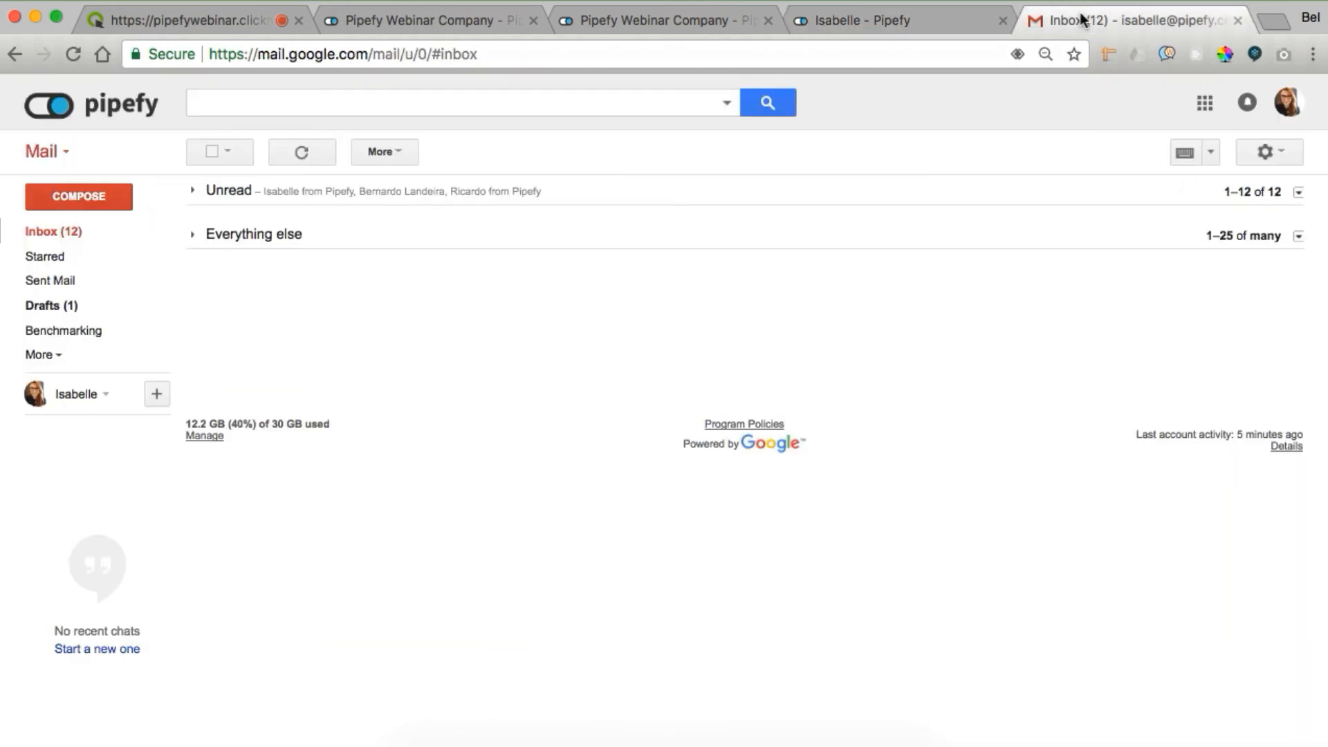
left_click(266, 192)
left_click(301, 222)
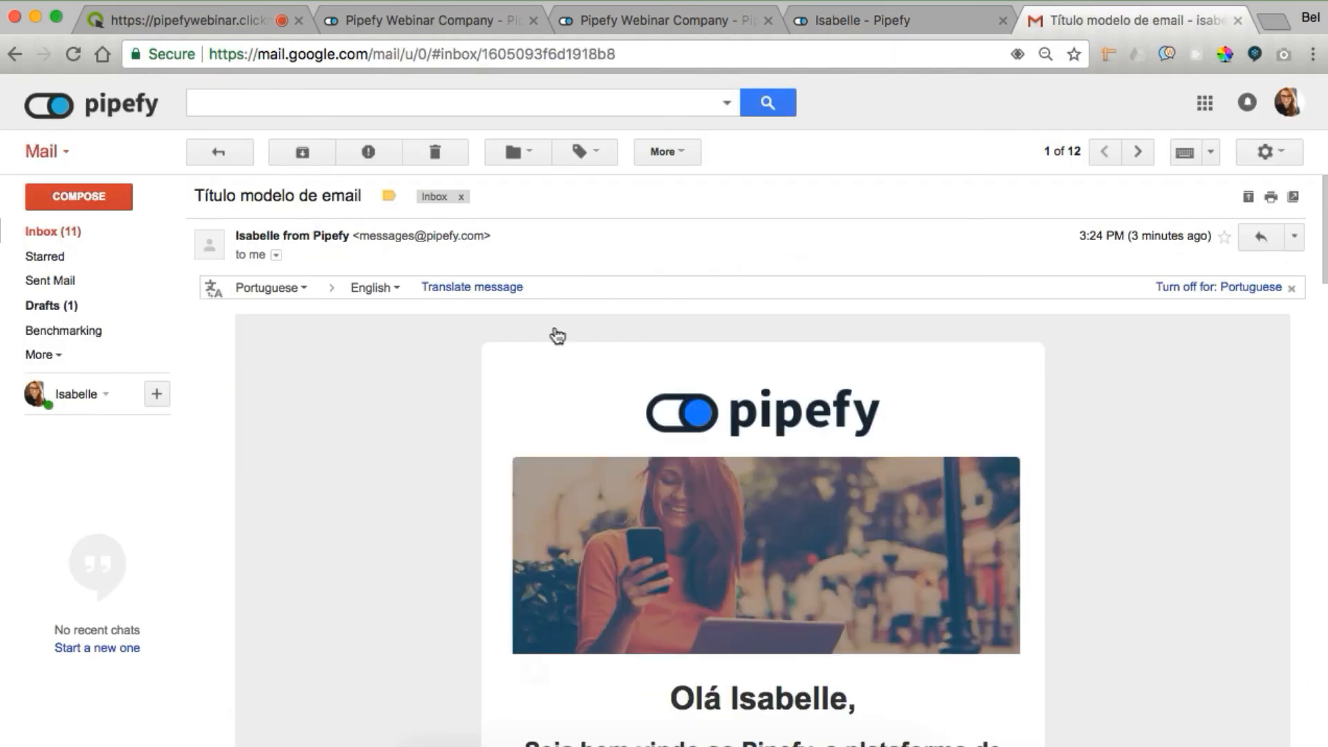
left_click_drag(1324, 201, 1324, 233)
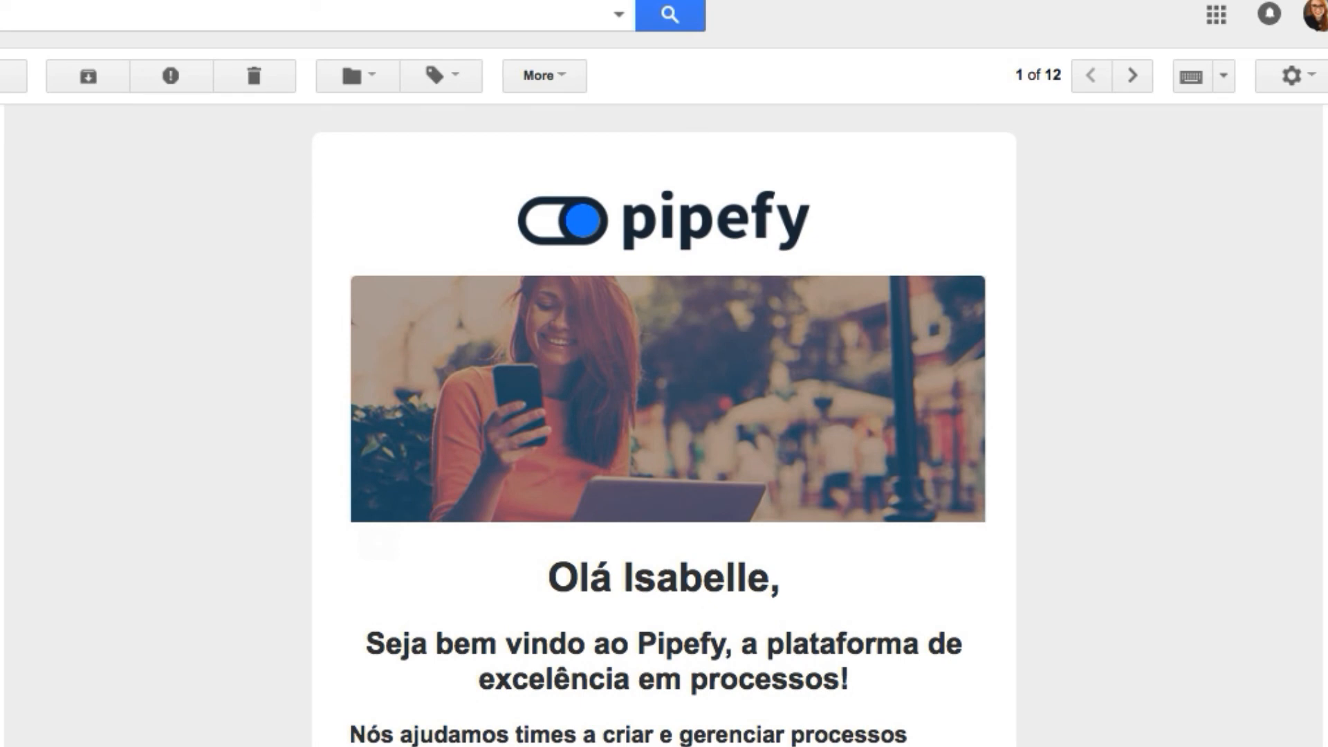
left_click_drag(1324, 233, 1324, 249)
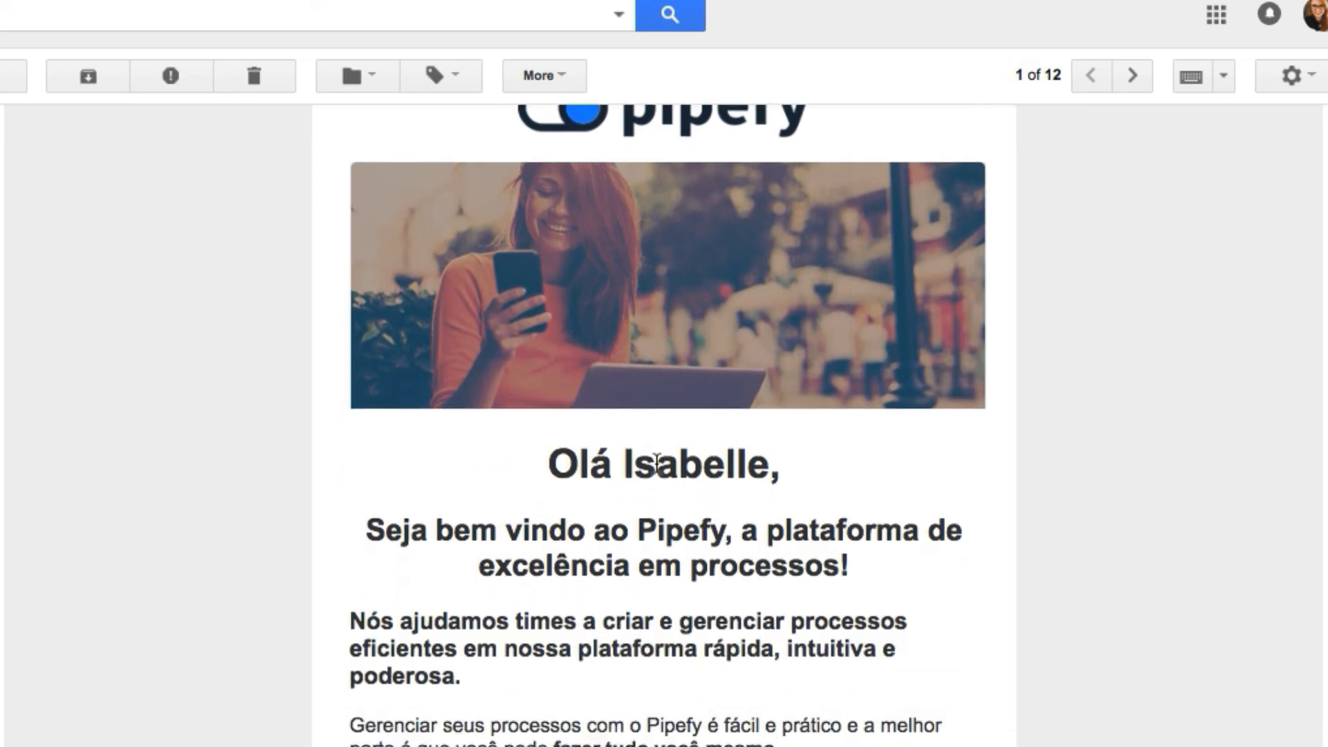
left_click_drag(612, 464, 989, 488)
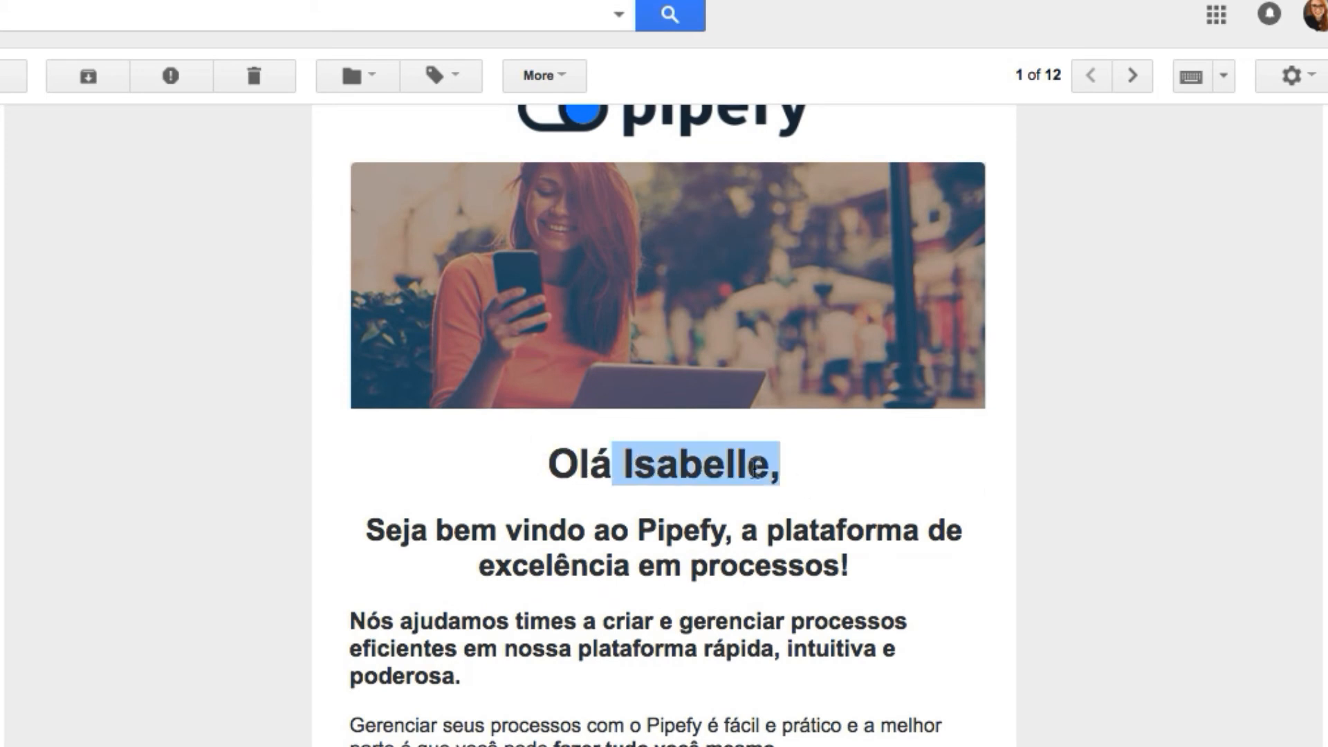
scroll(1321, 230, "down", 2)
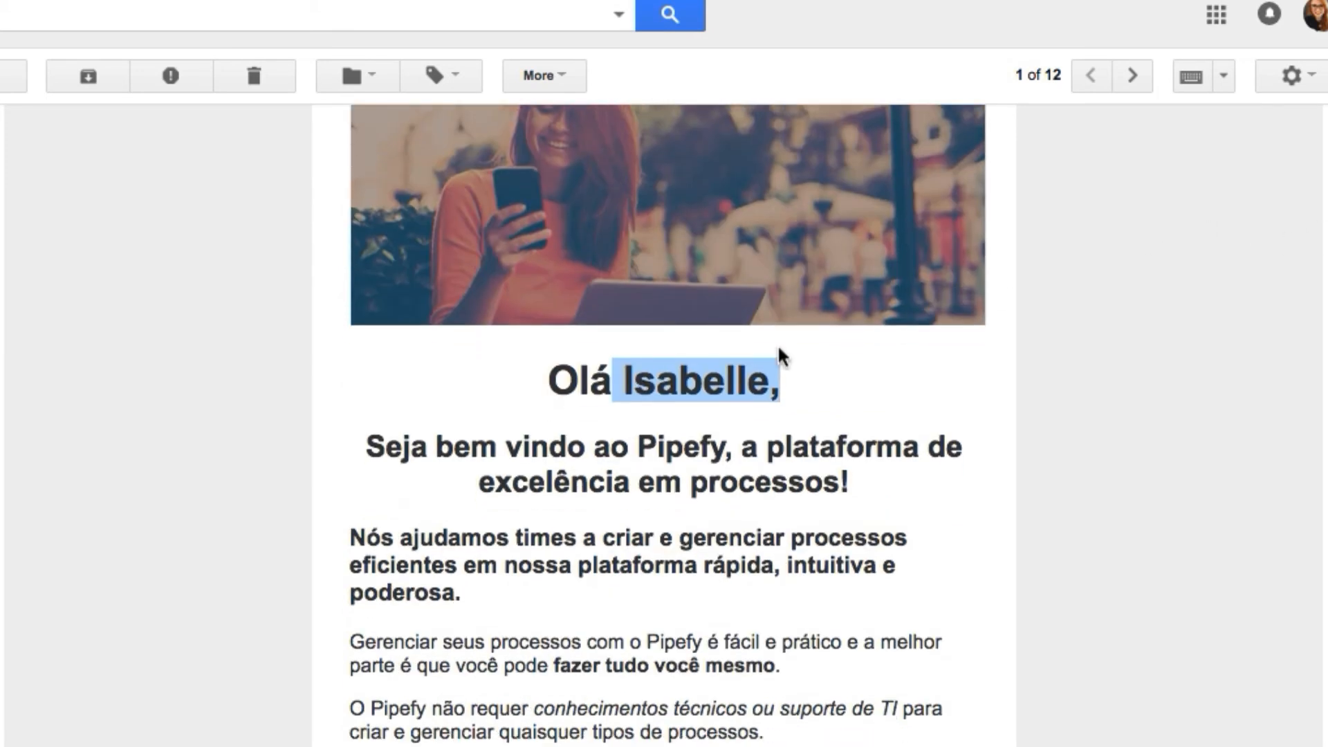
left_click_drag(548, 665, 782, 667)
left_click_drag(658, 707, 778, 695)
scroll(854, 552, "down", 5)
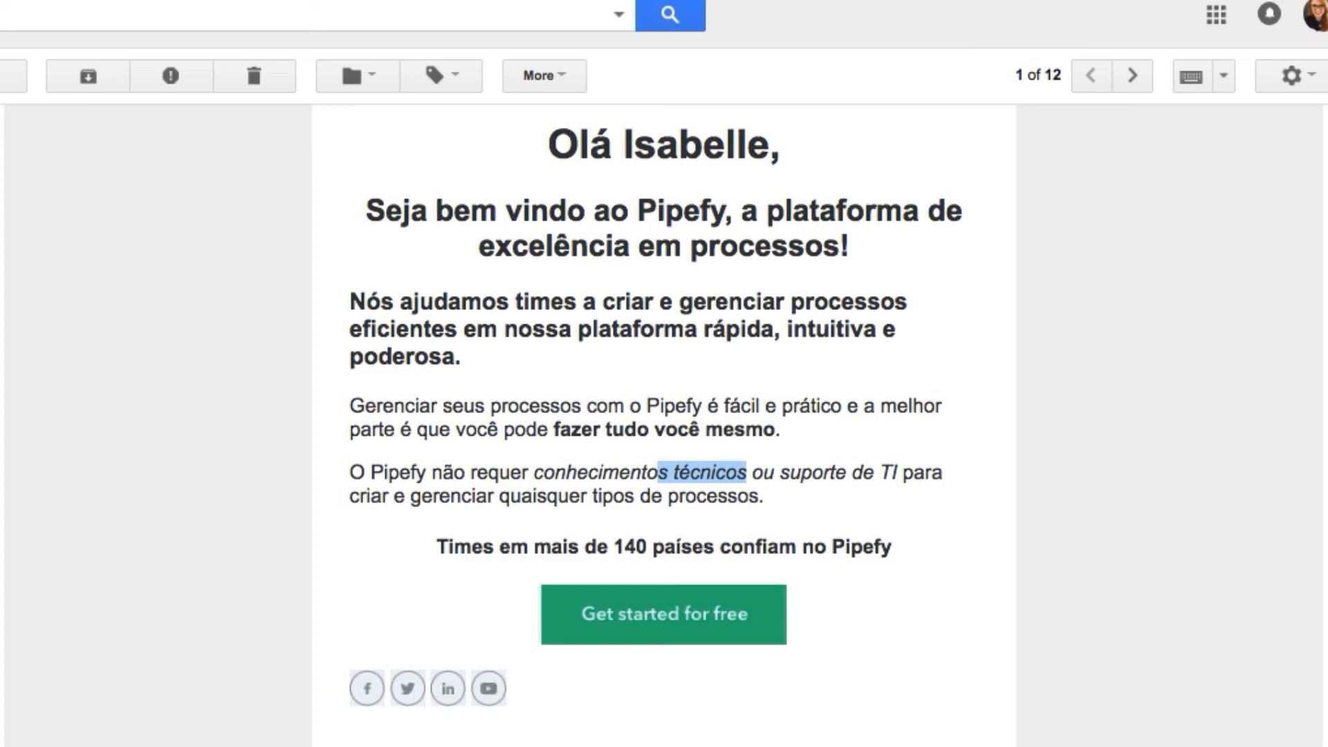
scroll(664, 415, "down", 15)
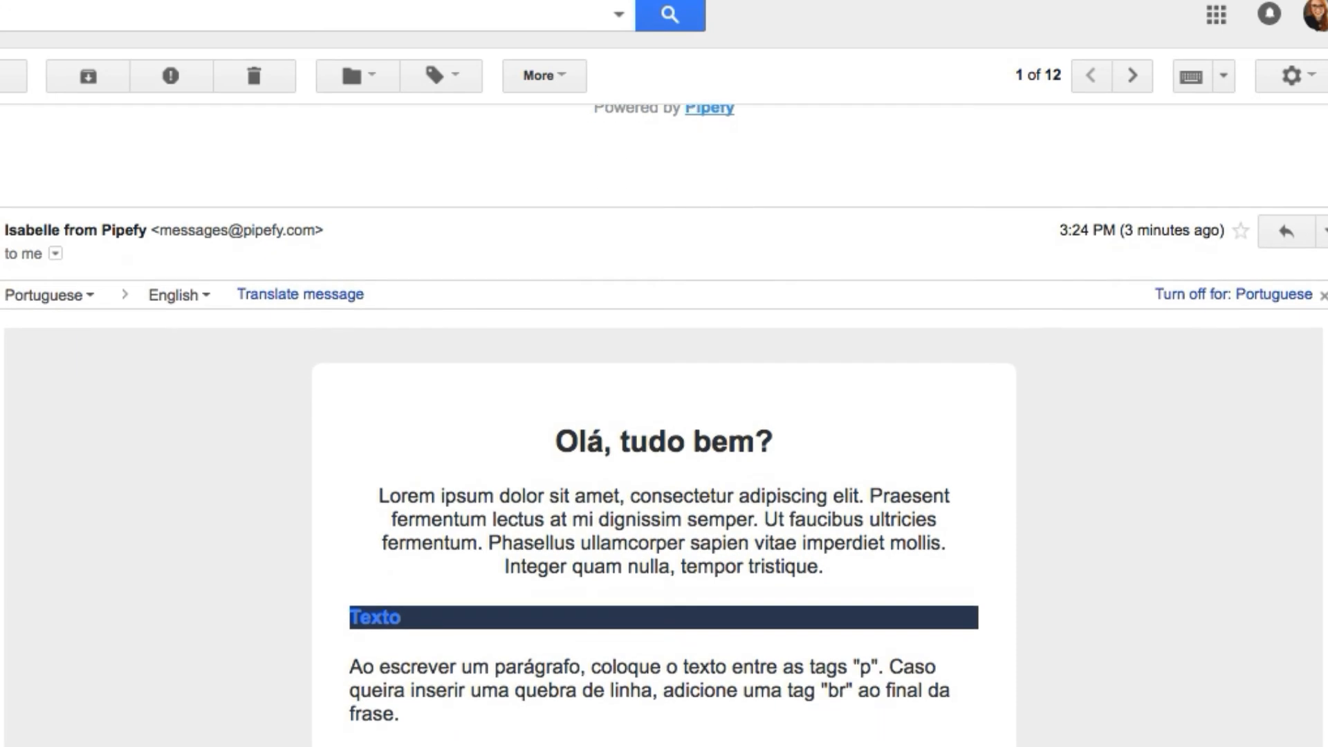
Highlight the first Lorem ipsum paragraph and the purple coloured paragraph in the styled email
scroll(664, 415, "down", 1)
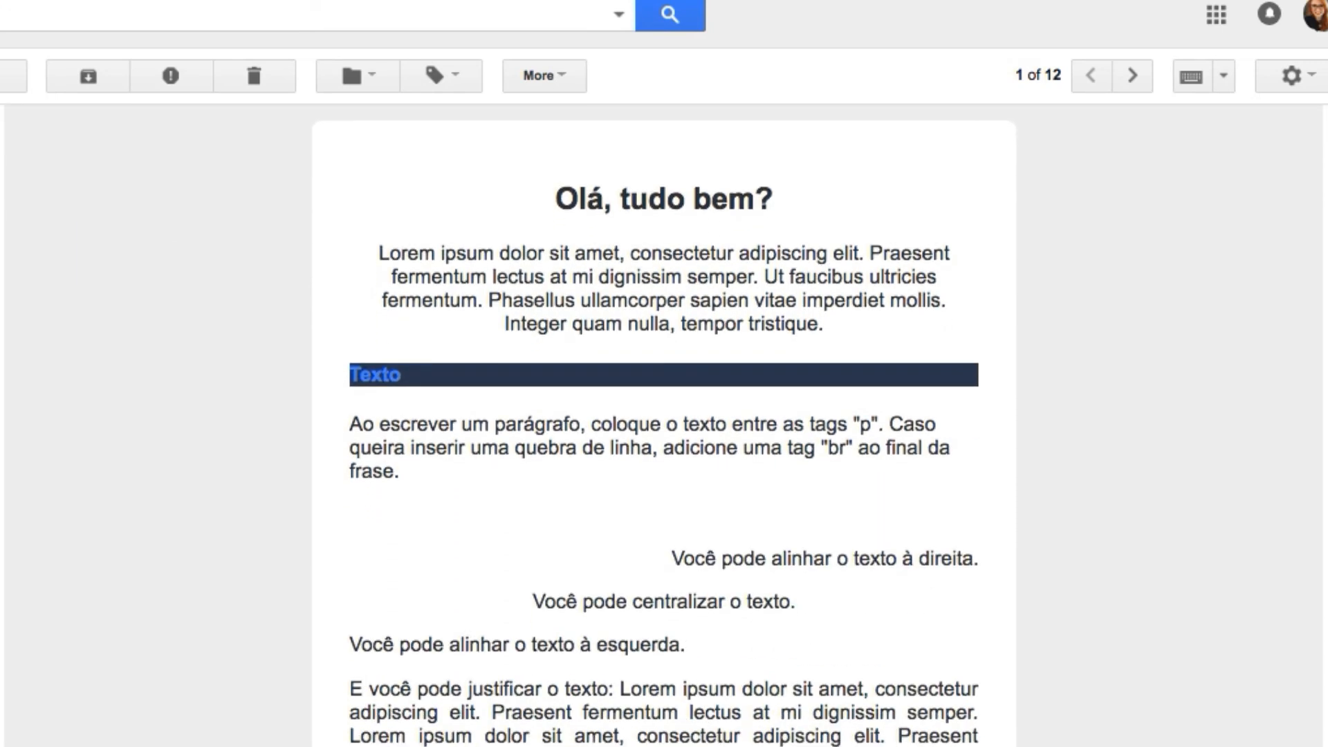
left_click_drag(418, 259, 599, 278)
left_click(563, 365)
left_click(648, 581)
scroll(1285, 508, "down", 7)
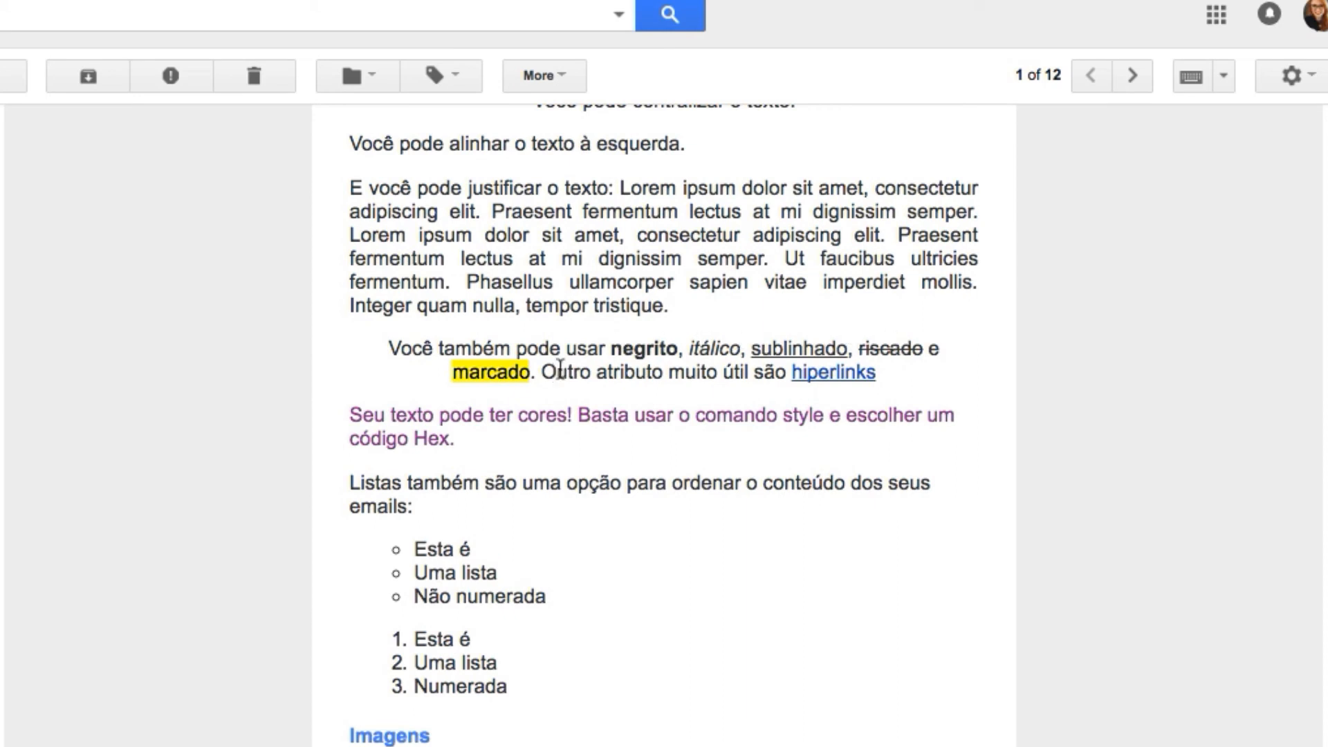
left_click_drag(456, 441, 350, 413)
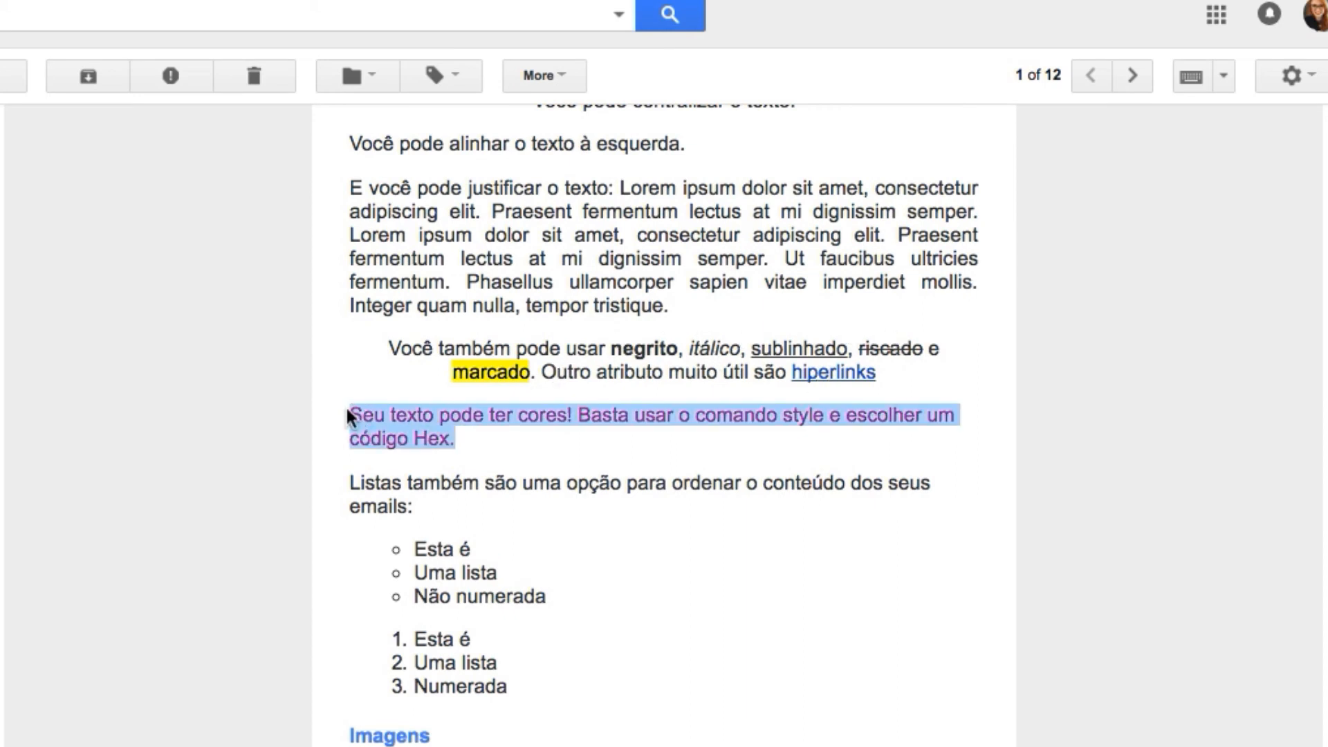
left_click(1188, 559)
Scroll through the rest of the email, then switch back to Pipefy's pipes overview
scroll(1319, 564, "down", 8)
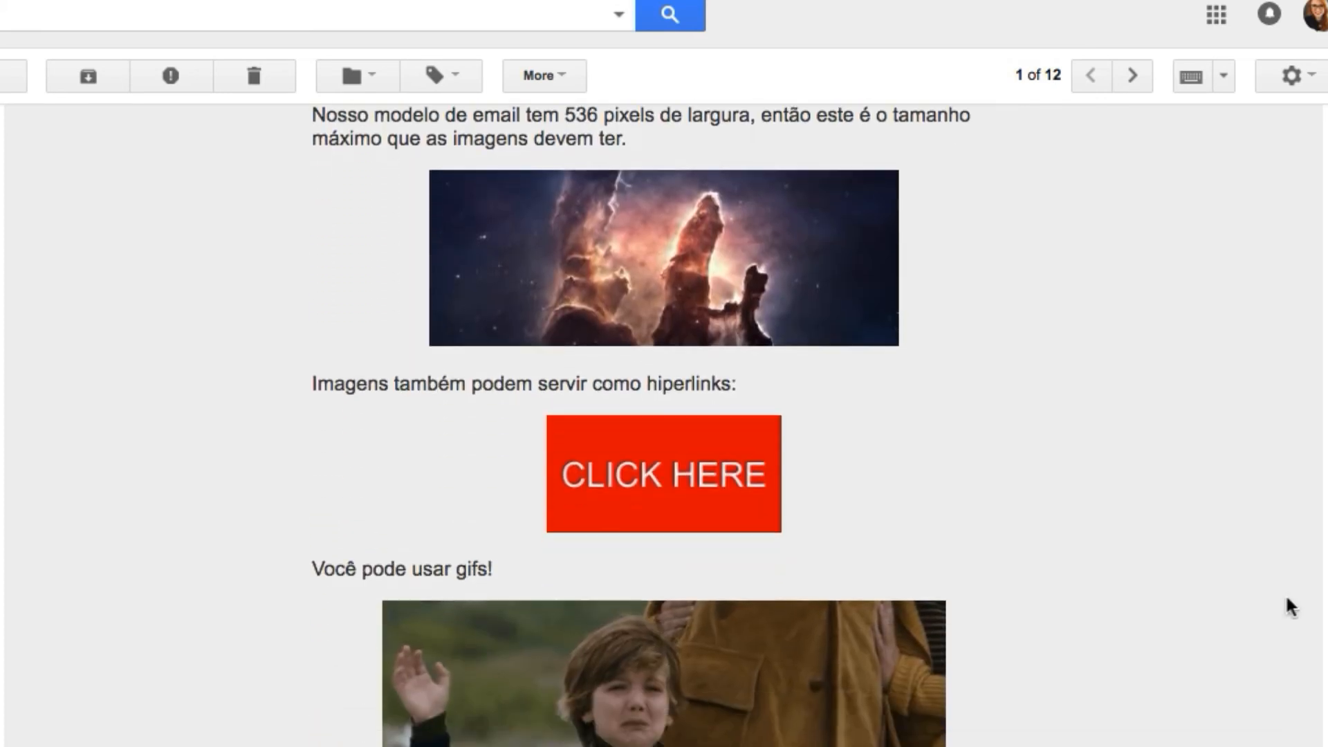
scroll(1286, 608, "down", 6)
scroll(664, 426, "down", 1)
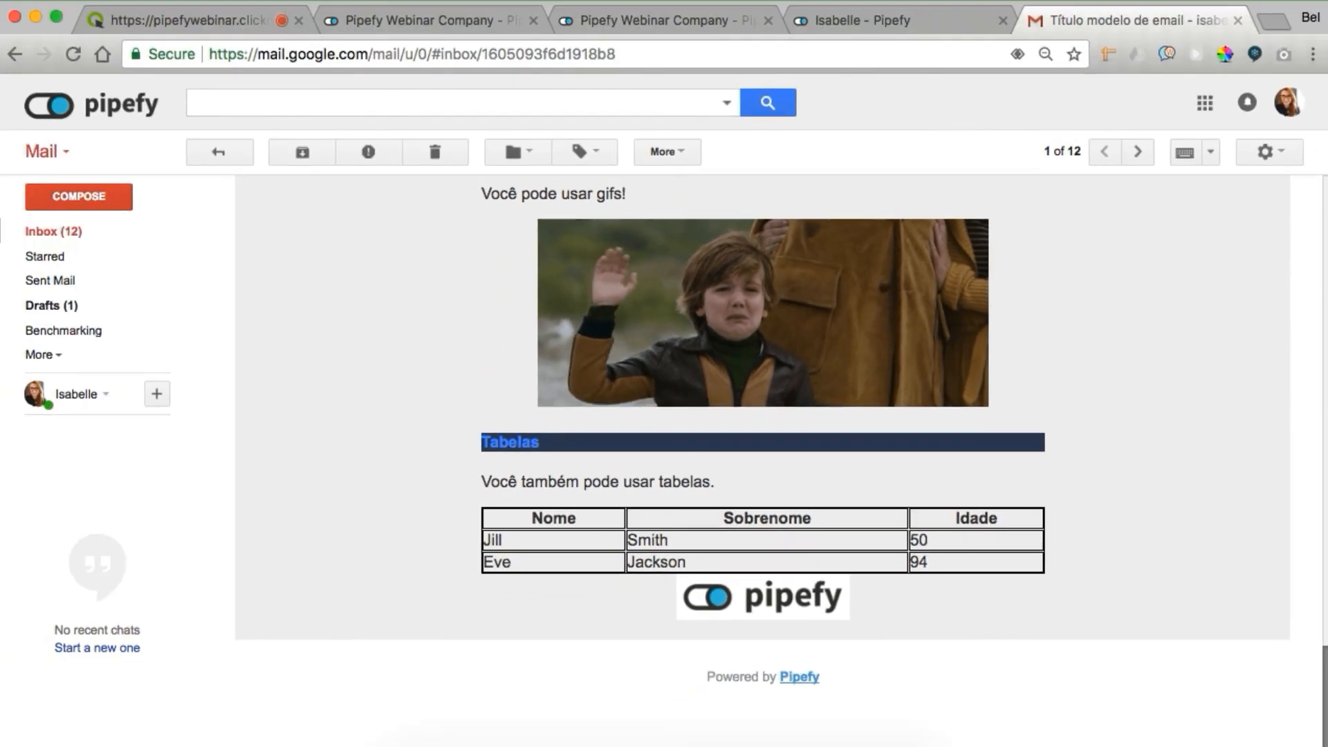
scroll(1318, 623, "down", 3)
scroll(1300, 567, "up", 12)
scroll(1275, 491, "up", 10)
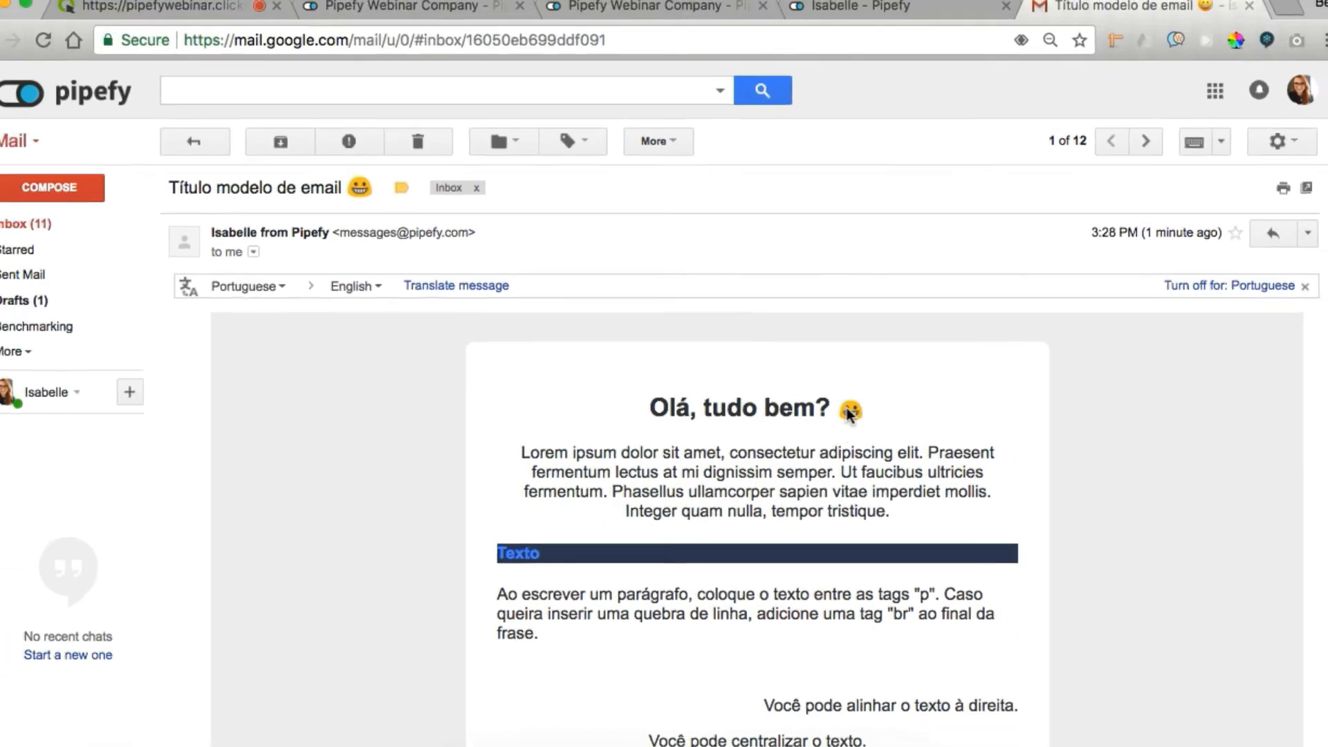
left_click(842, 21)
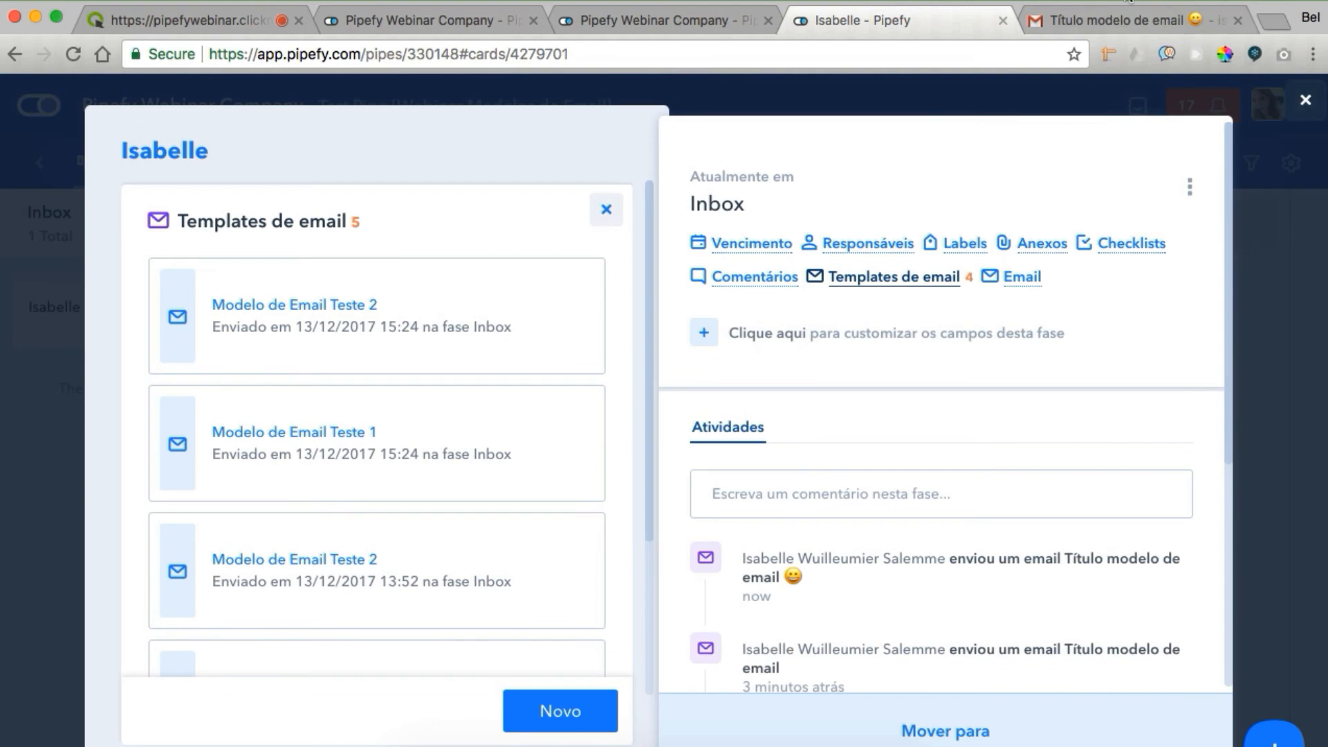
left_click(712, 22)
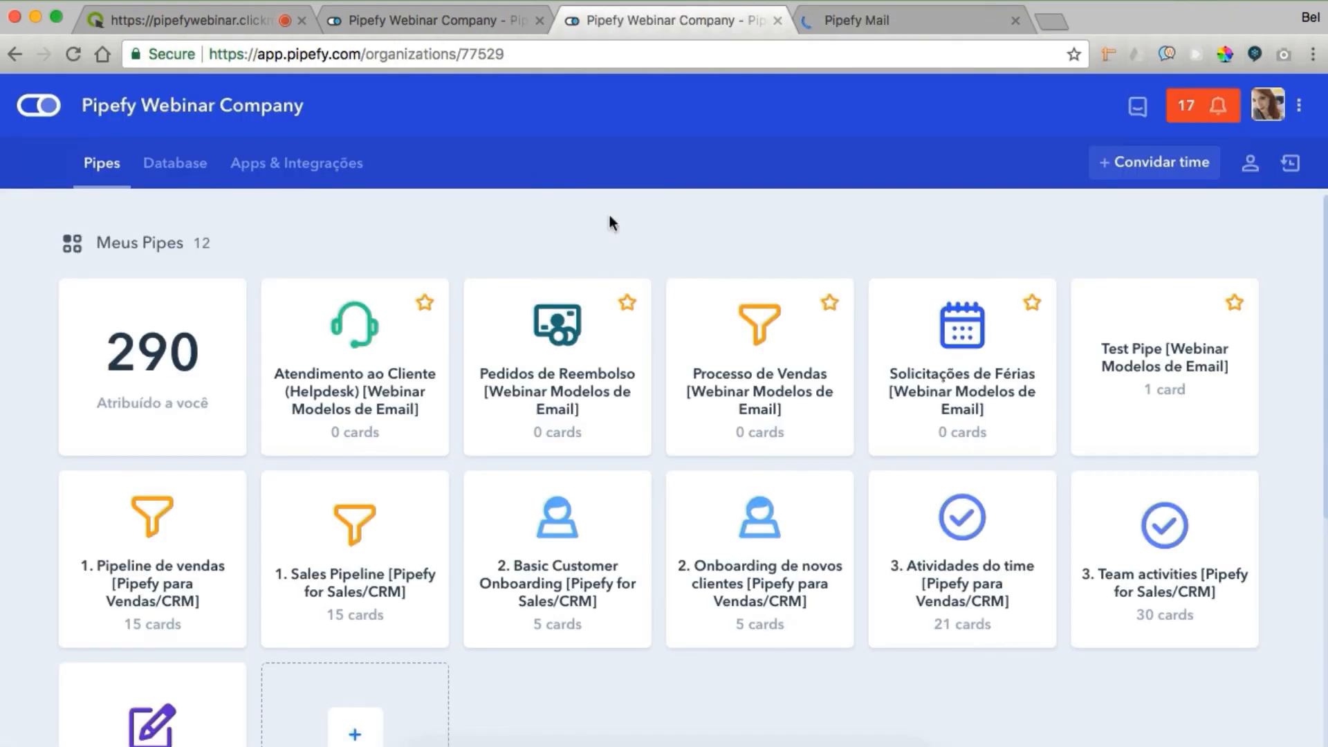
Open the Pedidos de Reembolso [Webinar Modelos de Email] pipe in a new tab and view it
left_click(562, 359, "super")
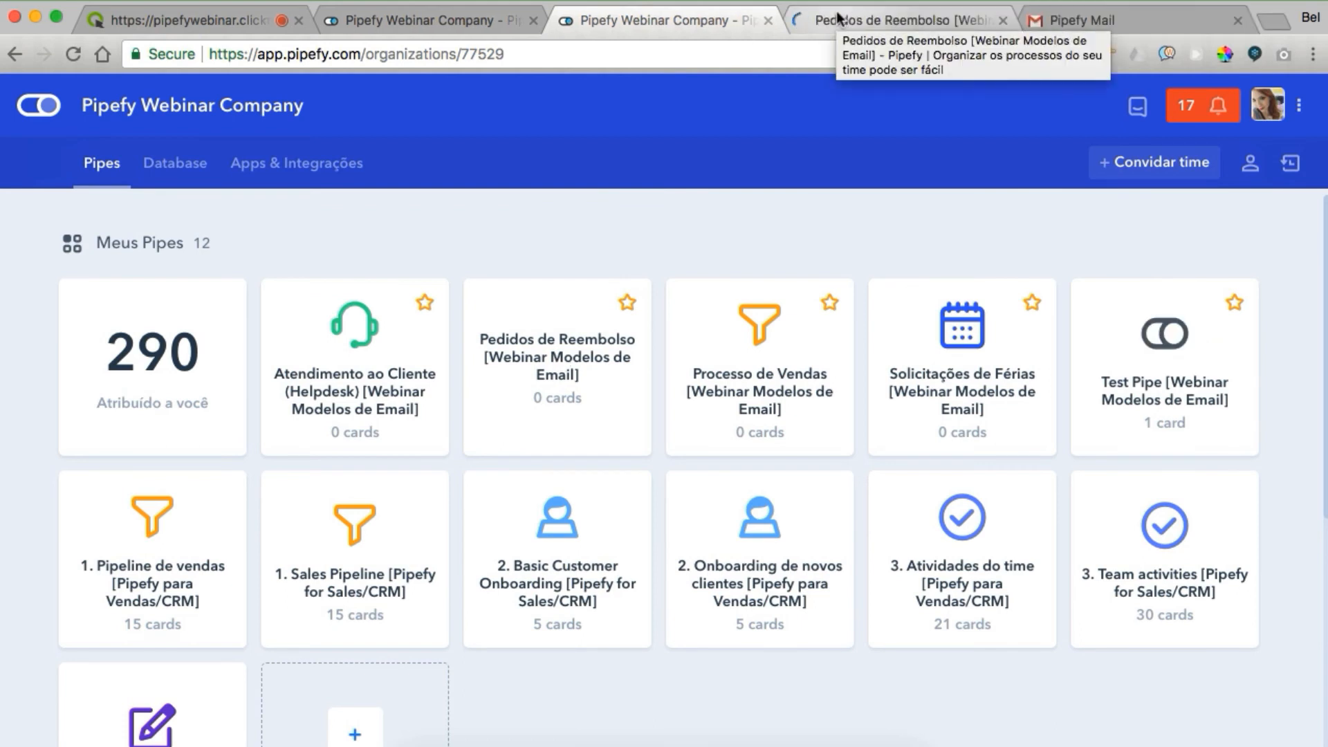
left_click(837, 16)
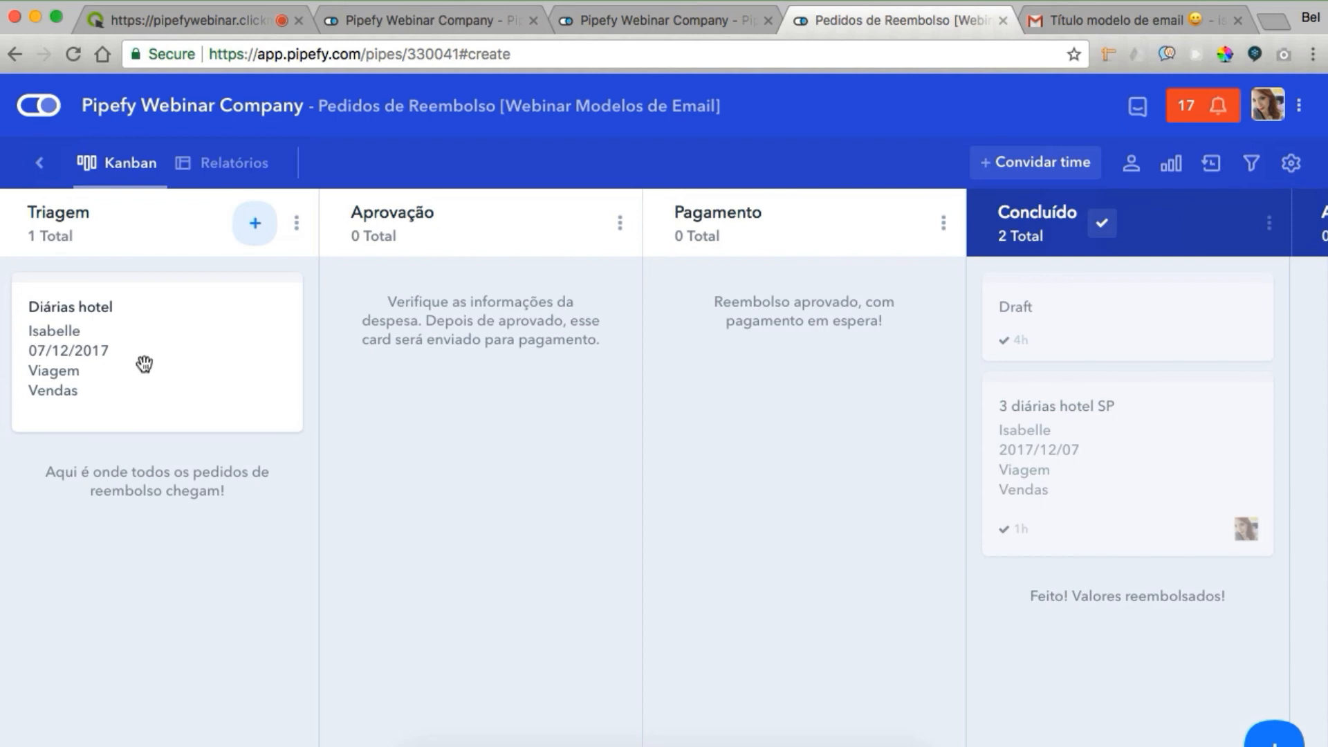
Open the reimbursement pipe's Templates de email settings in a separate tab
left_click(1290, 164)
scroll(1132, 470, "down", 2)
scroll(1132, 471, "down", 5)
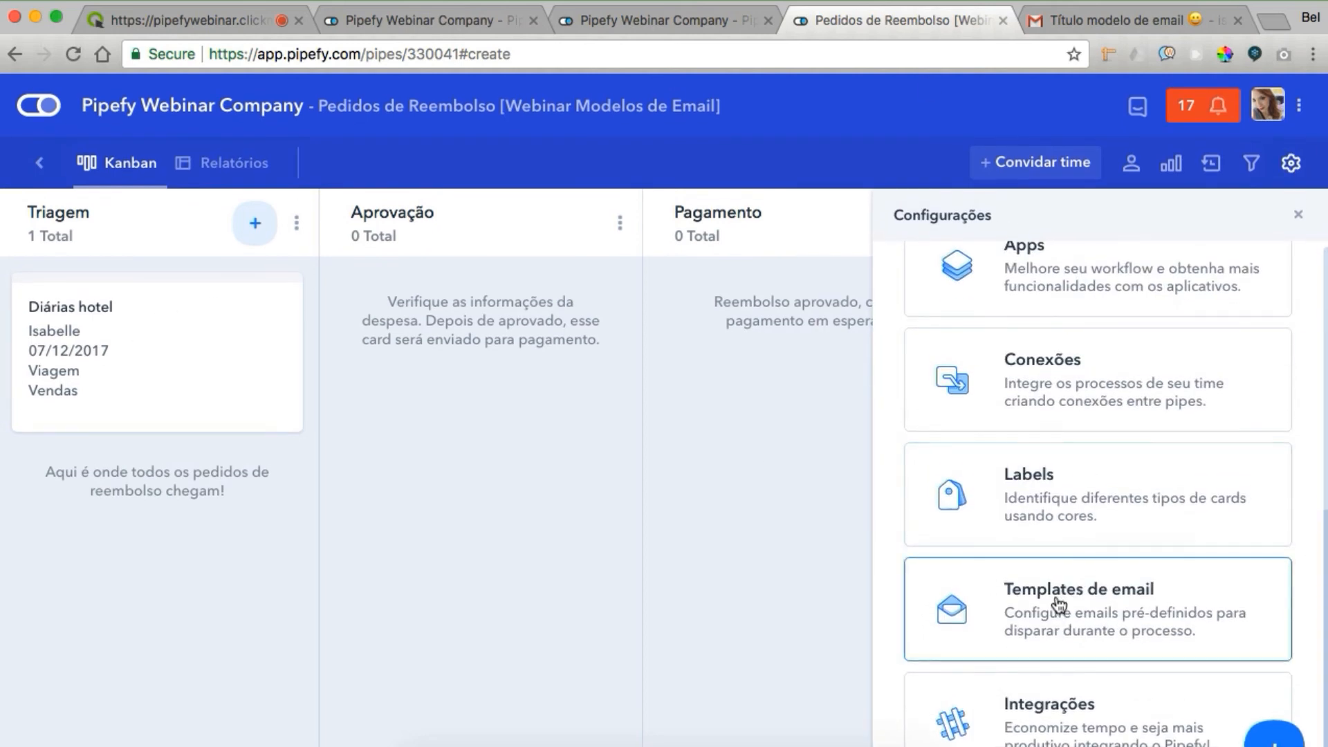
left_click(1055, 604, "super")
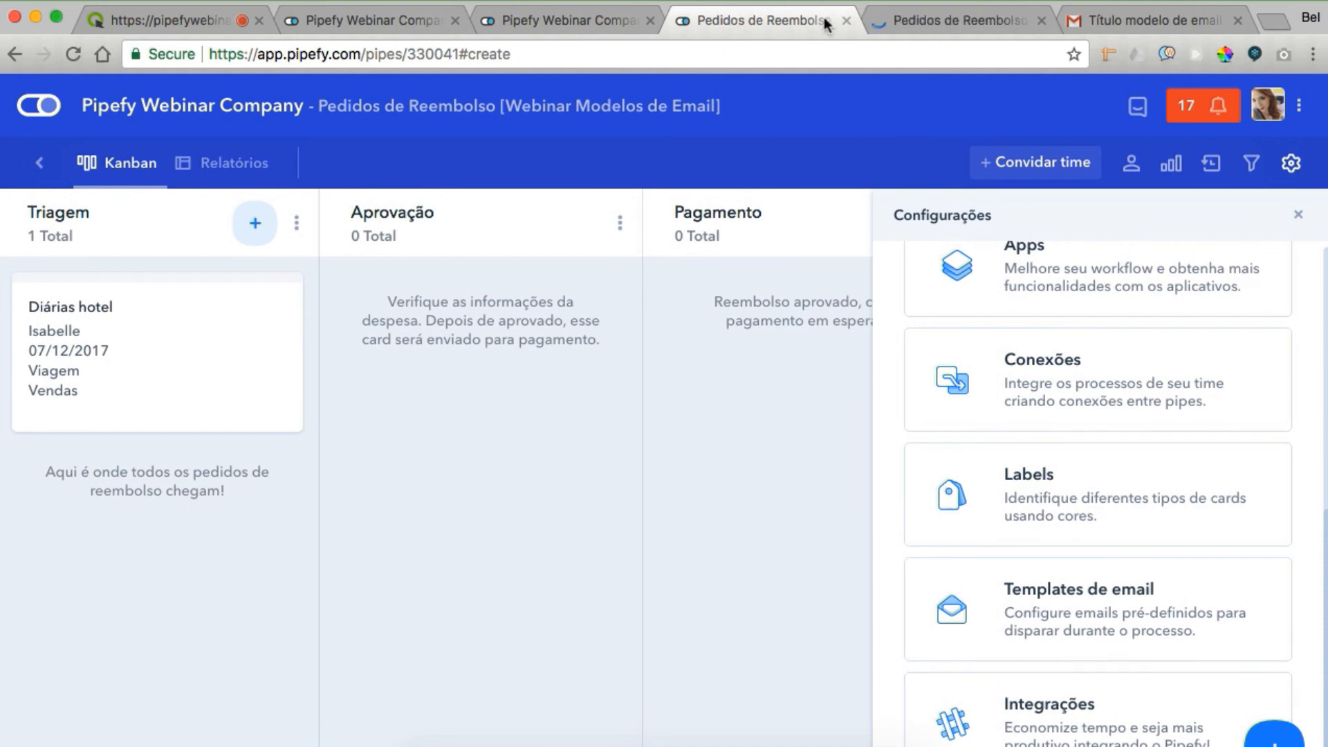
left_click(628, 243)
Assign an approver to the Diárias hotel expense card and move it to Aprovação
left_click(135, 341)
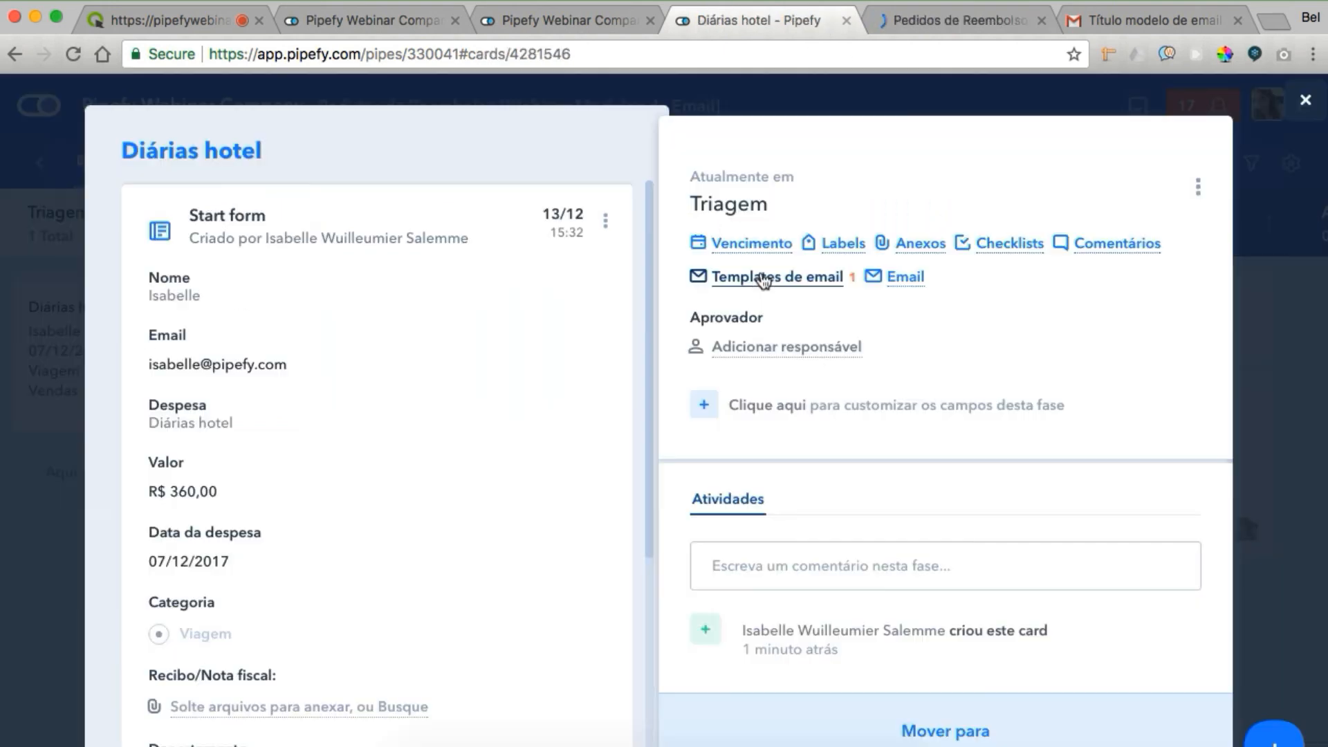
left_click(782, 346)
left_click(789, 507)
left_click(912, 726)
left_click(848, 497)
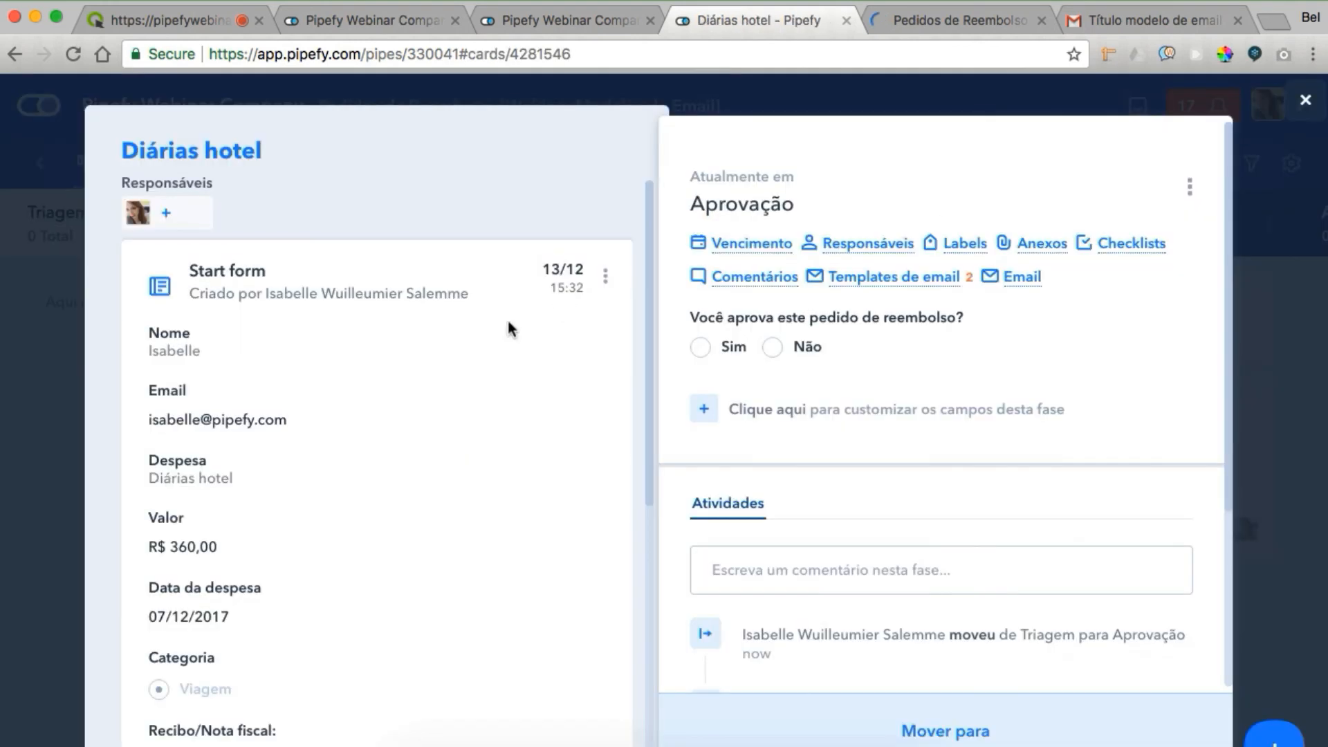
Approve with Sim, move to Pagamento with Transferência, then move the card to Concluído
left_click(699, 347)
left_click(833, 730)
left_click(791, 462)
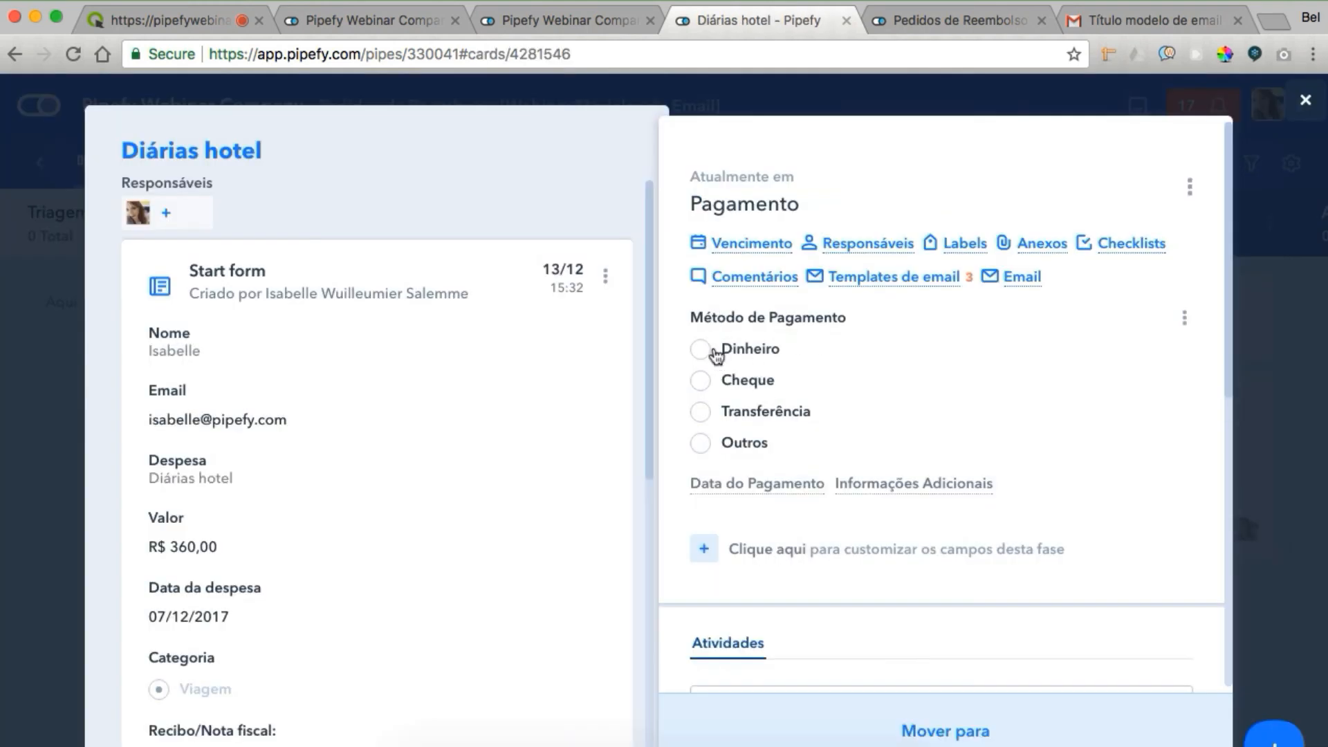
left_click(700, 413)
left_click(880, 717)
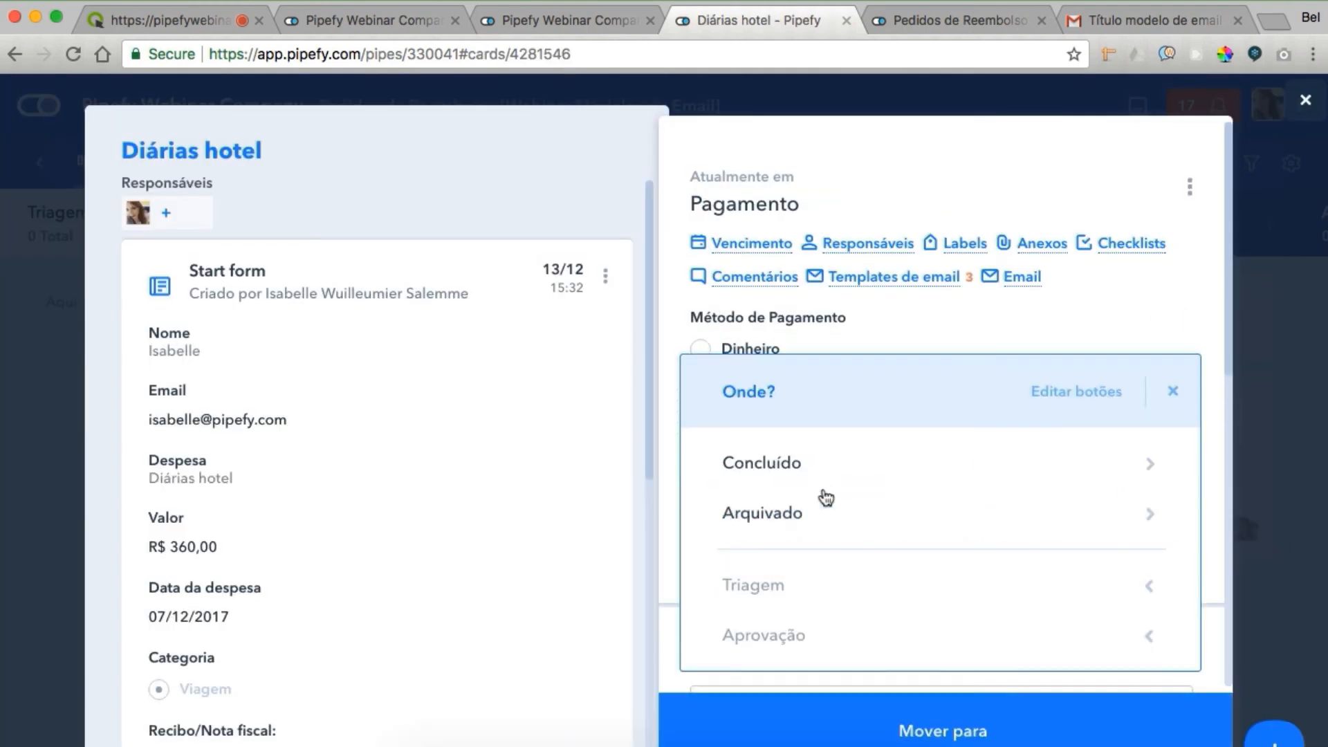
left_click(813, 462)
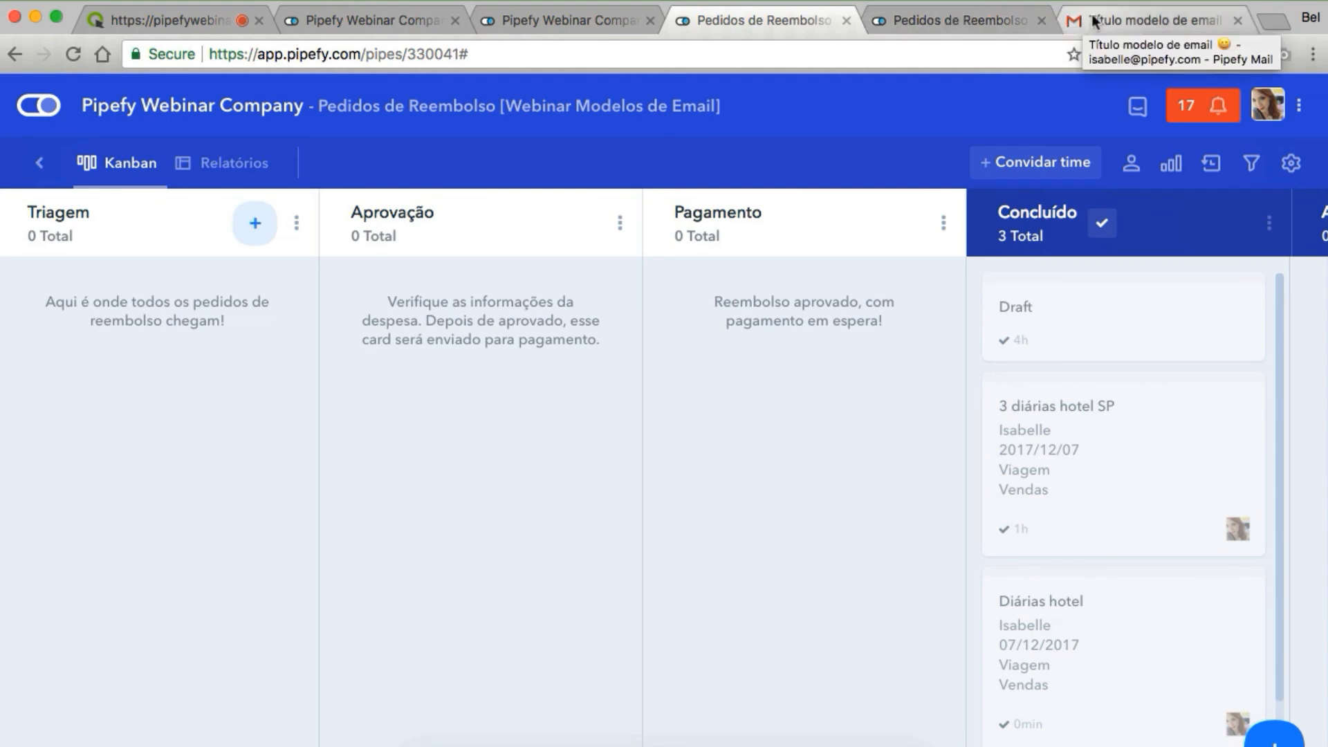
left_click(975, 21)
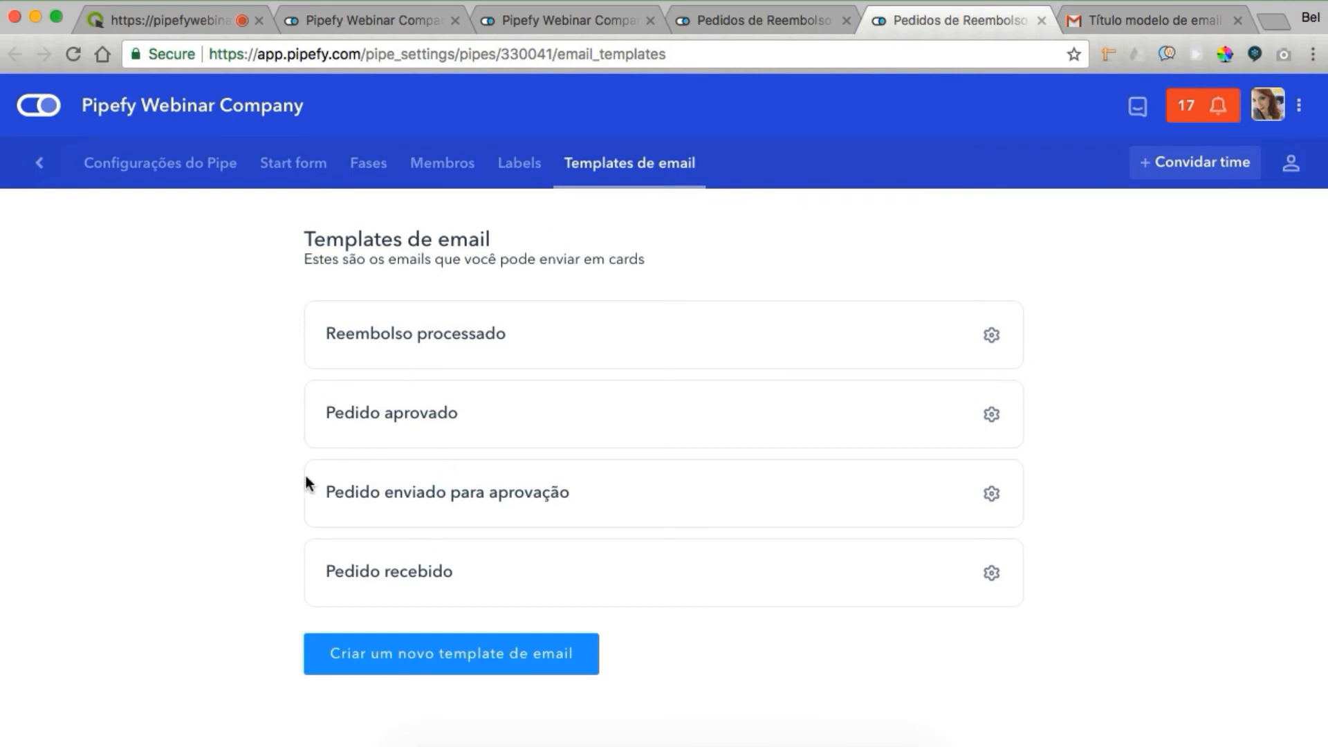
Open Pedido recebido, Pedido enviado para aprovação, Pedido aprovado and Reembolso processado templates in separate tabs
left_click(358, 572, "super")
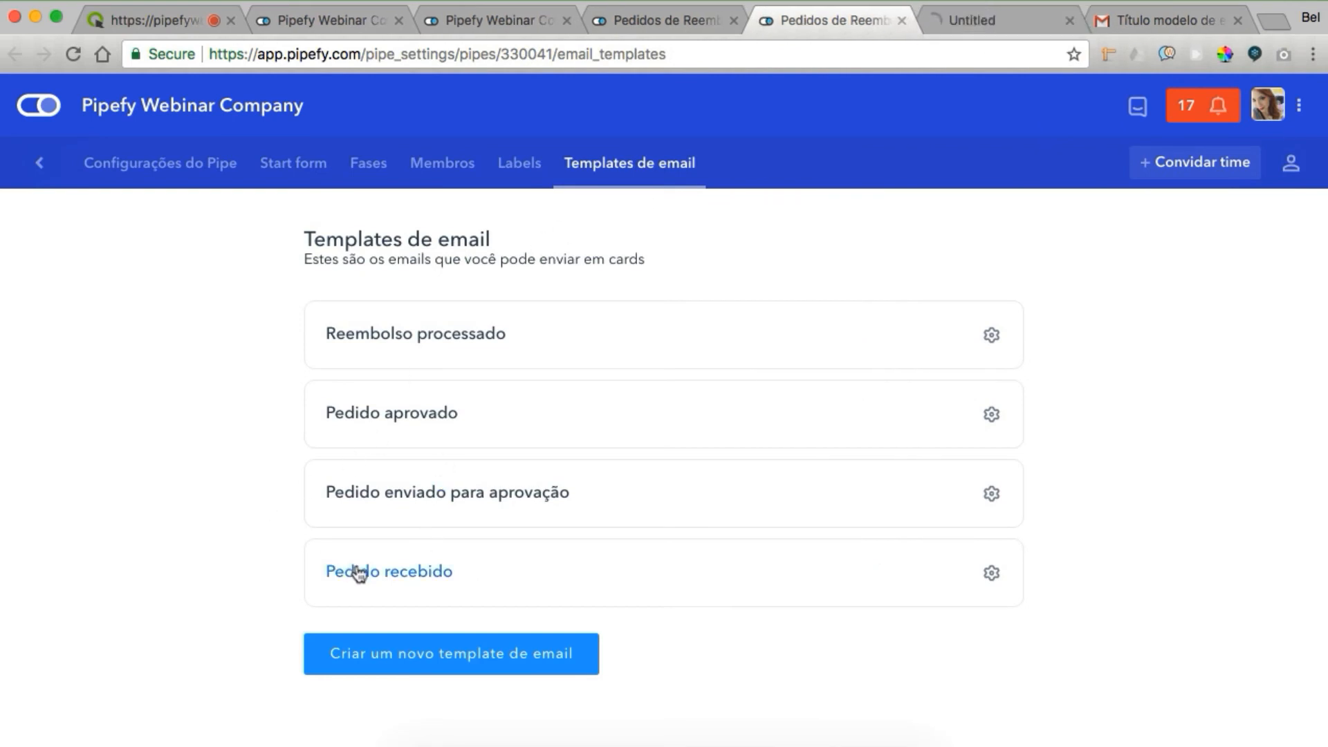
left_click(387, 498, "super")
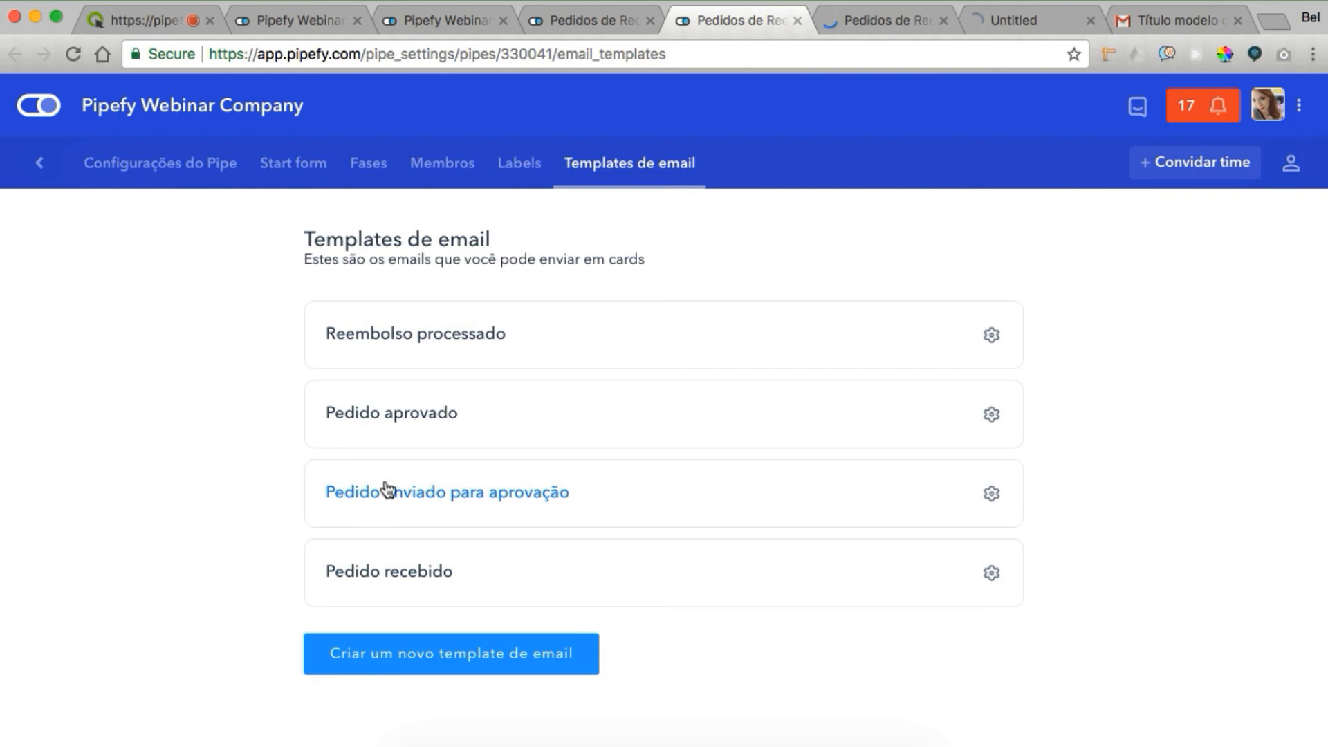
left_click(385, 417, "super")
left_click(469, 336, "super")
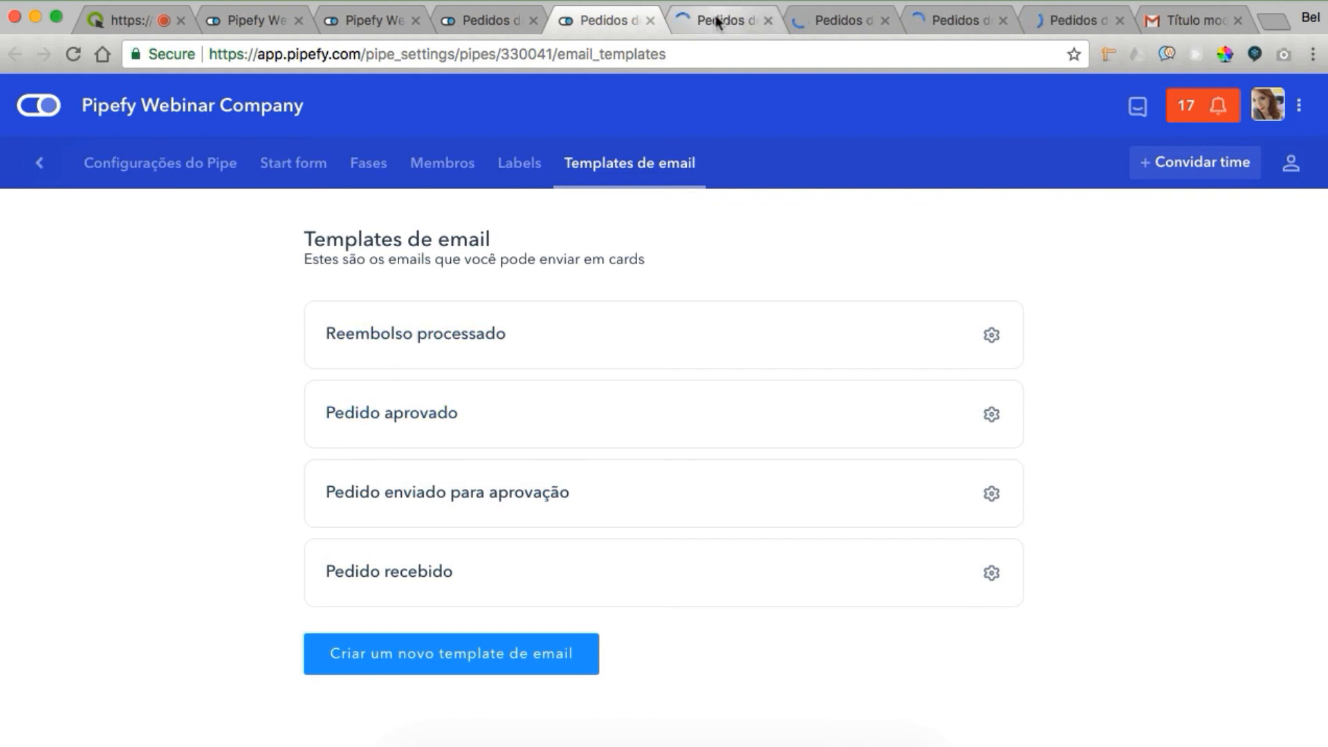
Check the Pedido recebido template's edit settings, then return to the reimbursement Kanban board
left_click(717, 22)
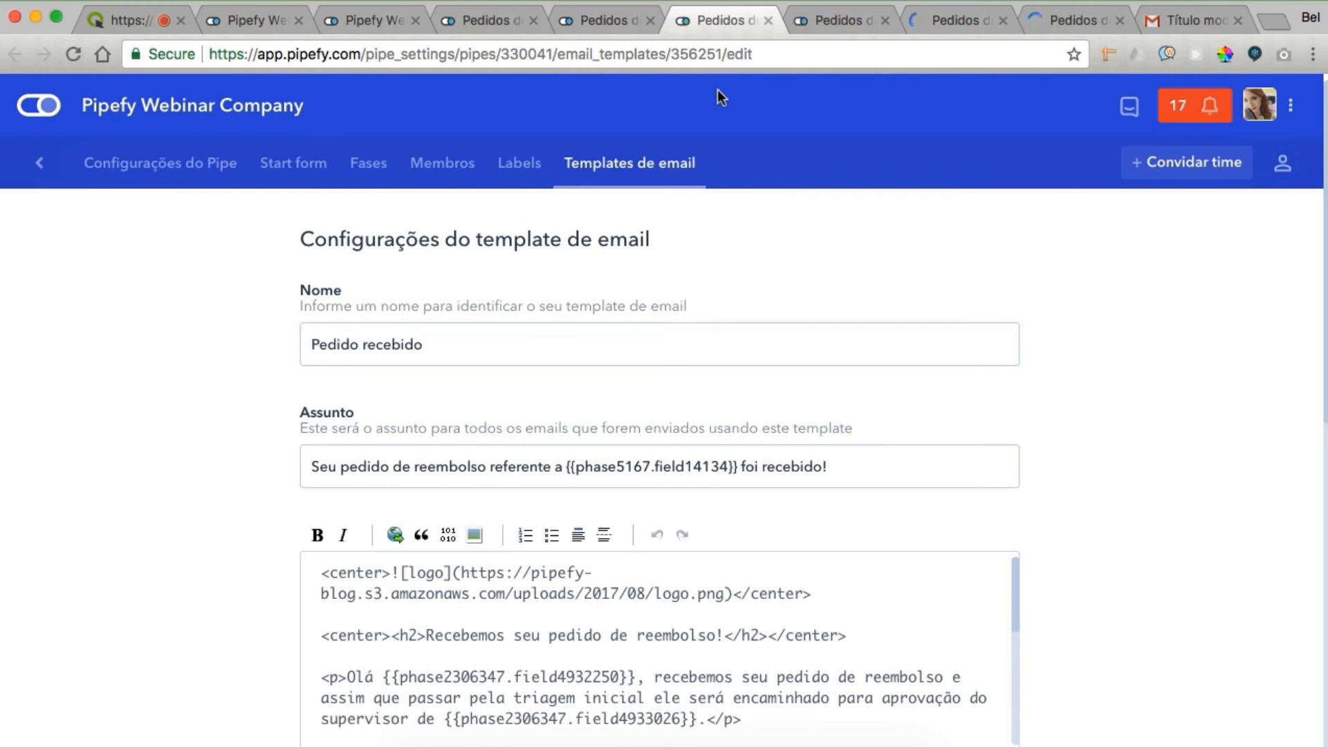
left_click(597, 20)
left_click(476, 16)
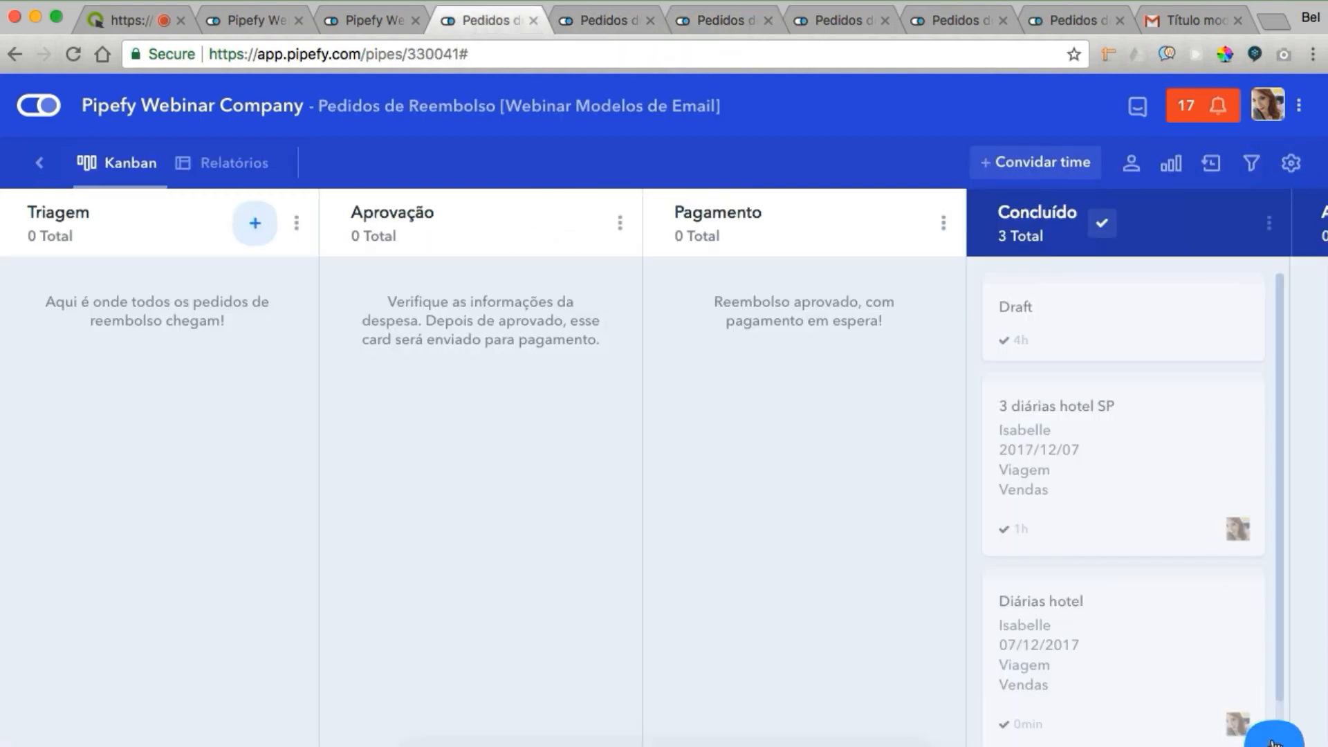
Make the Nova despesa start form public and copy its Link público
left_click(1176, 200)
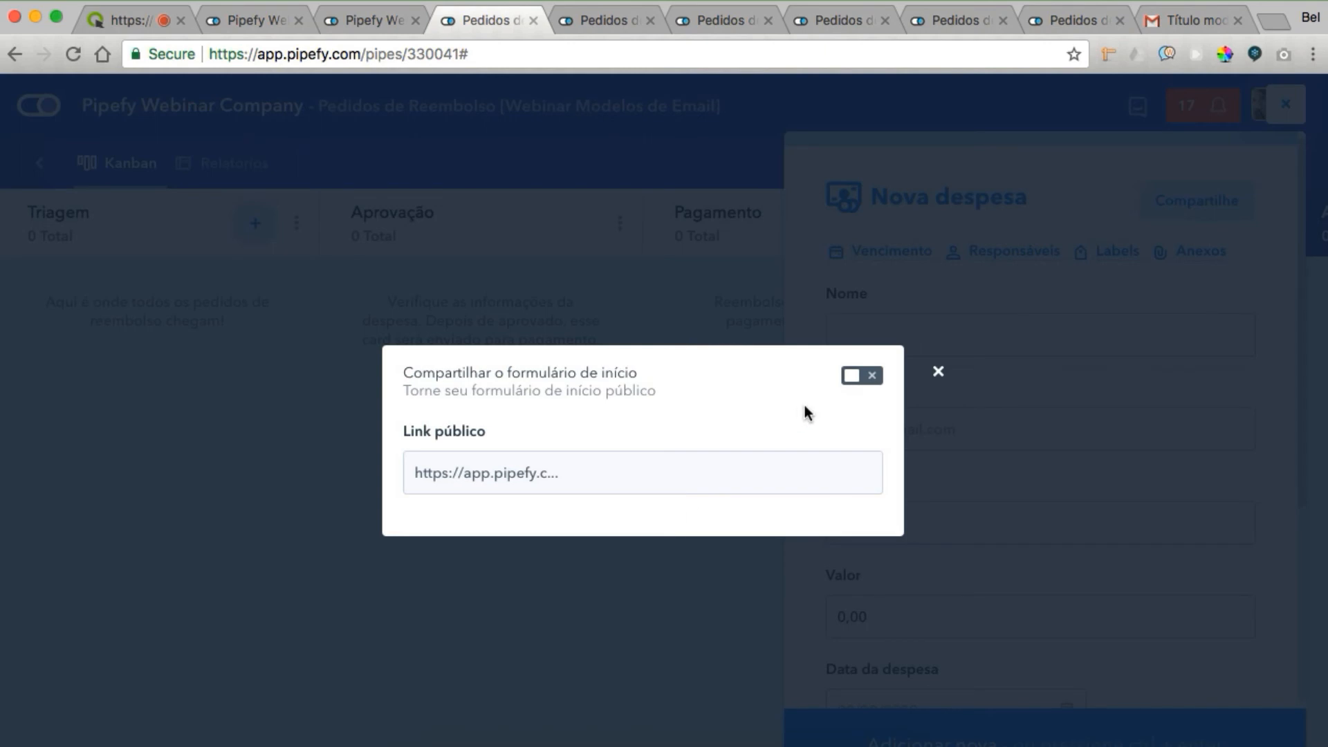
left_click(862, 376)
left_click(538, 397)
left_click(539, 397)
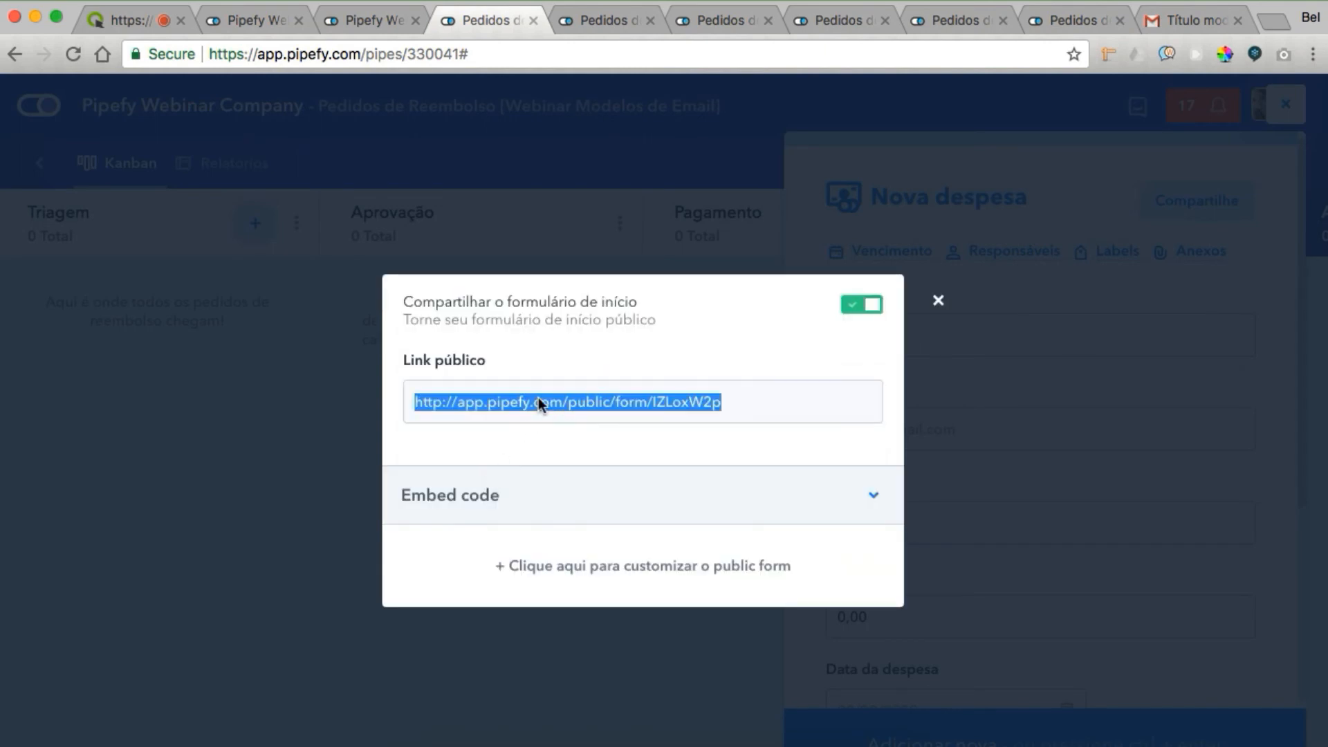
key("super+c")
Load the public link in a new tab, review the expense form, then close that tab
key("super+t")
key("super+v")
key("Return")
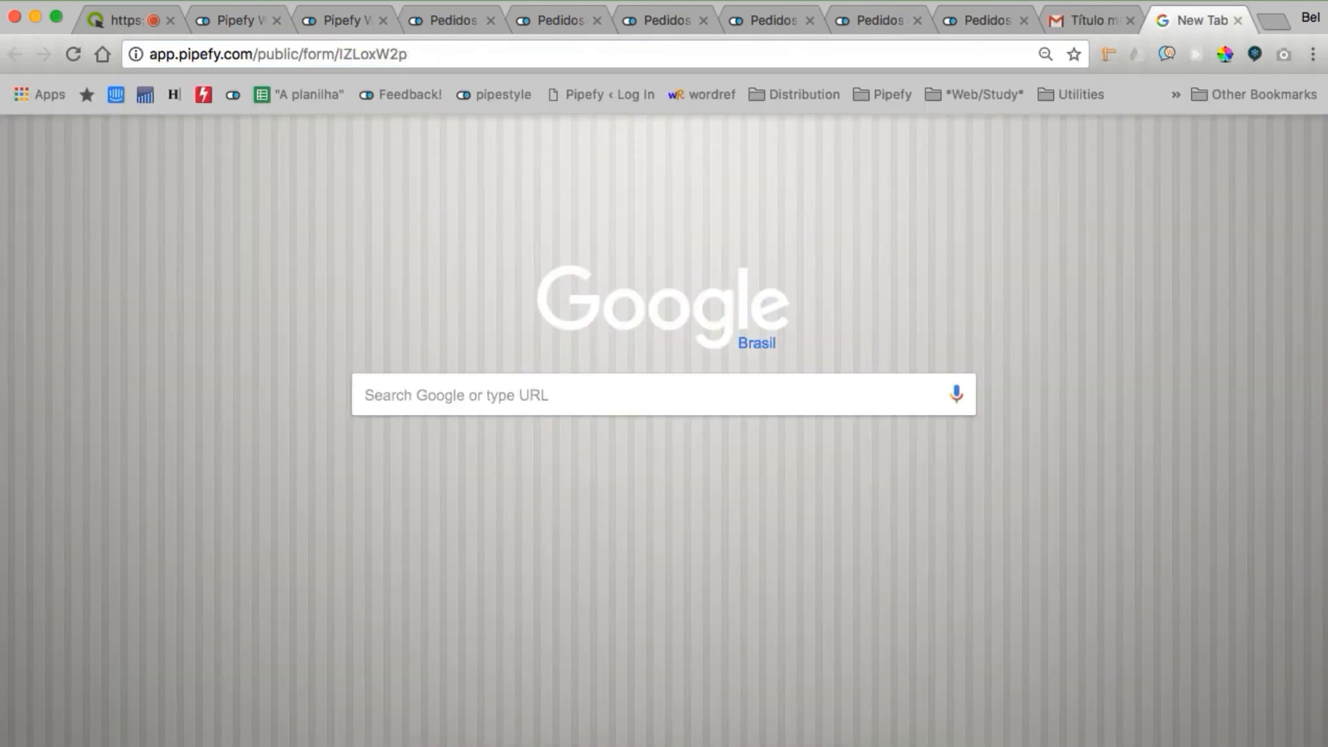
left_click(532, 53)
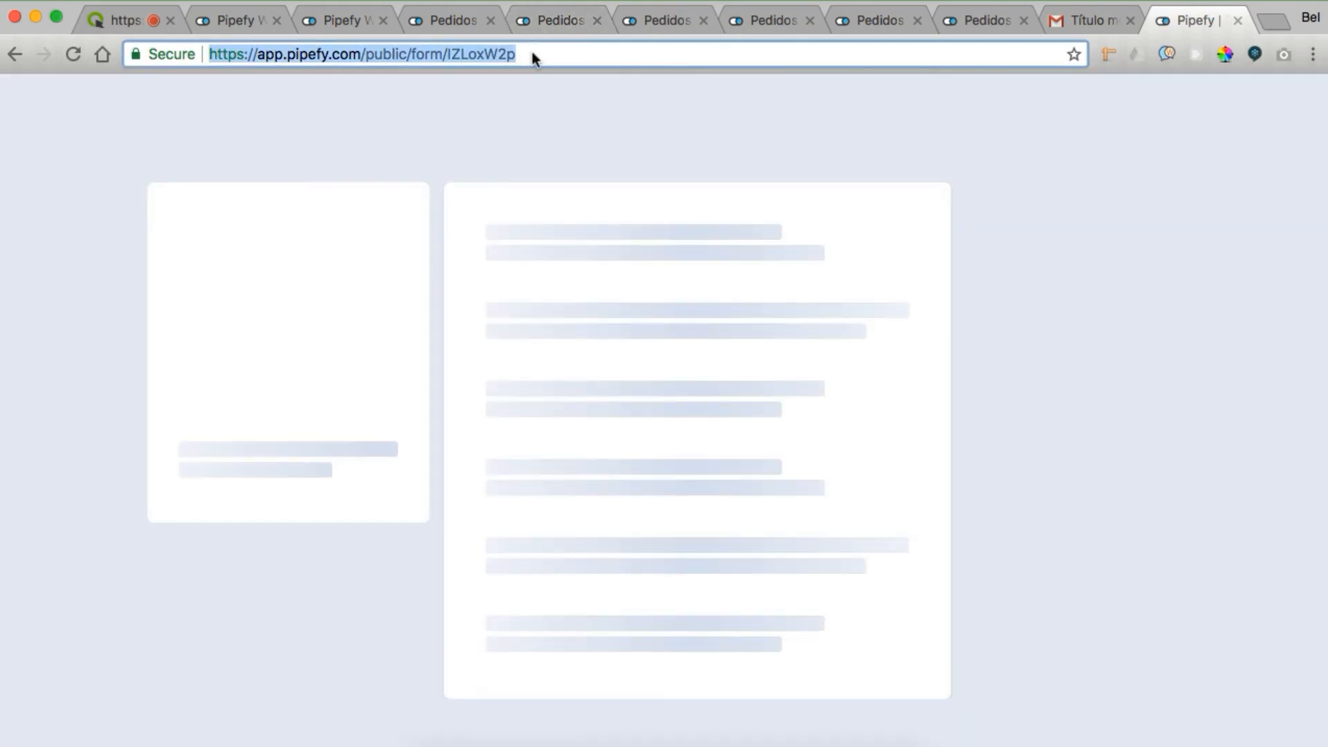
scroll(778, 343, "down", 4)
scroll(778, 343, "up", 4)
scroll(774, 336, "down", 3)
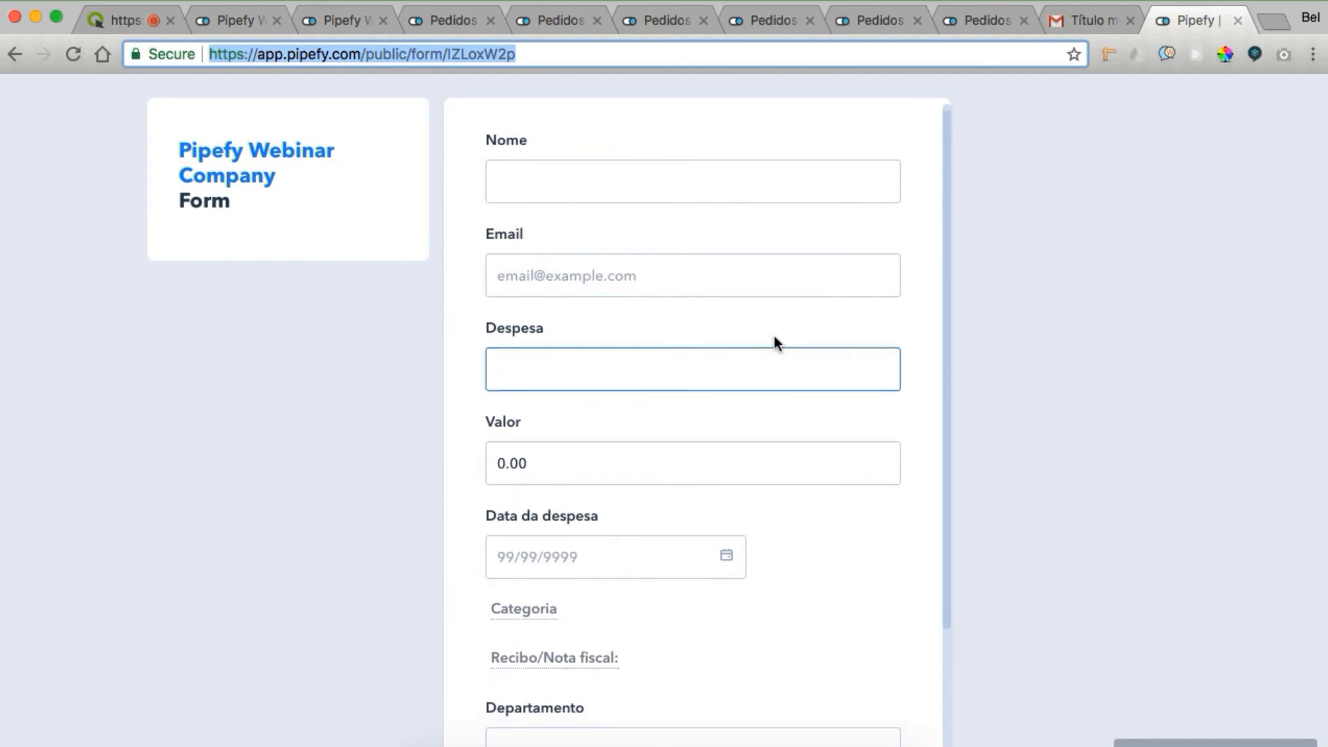
scroll(774, 336, "up", 3)
left_click(622, 197)
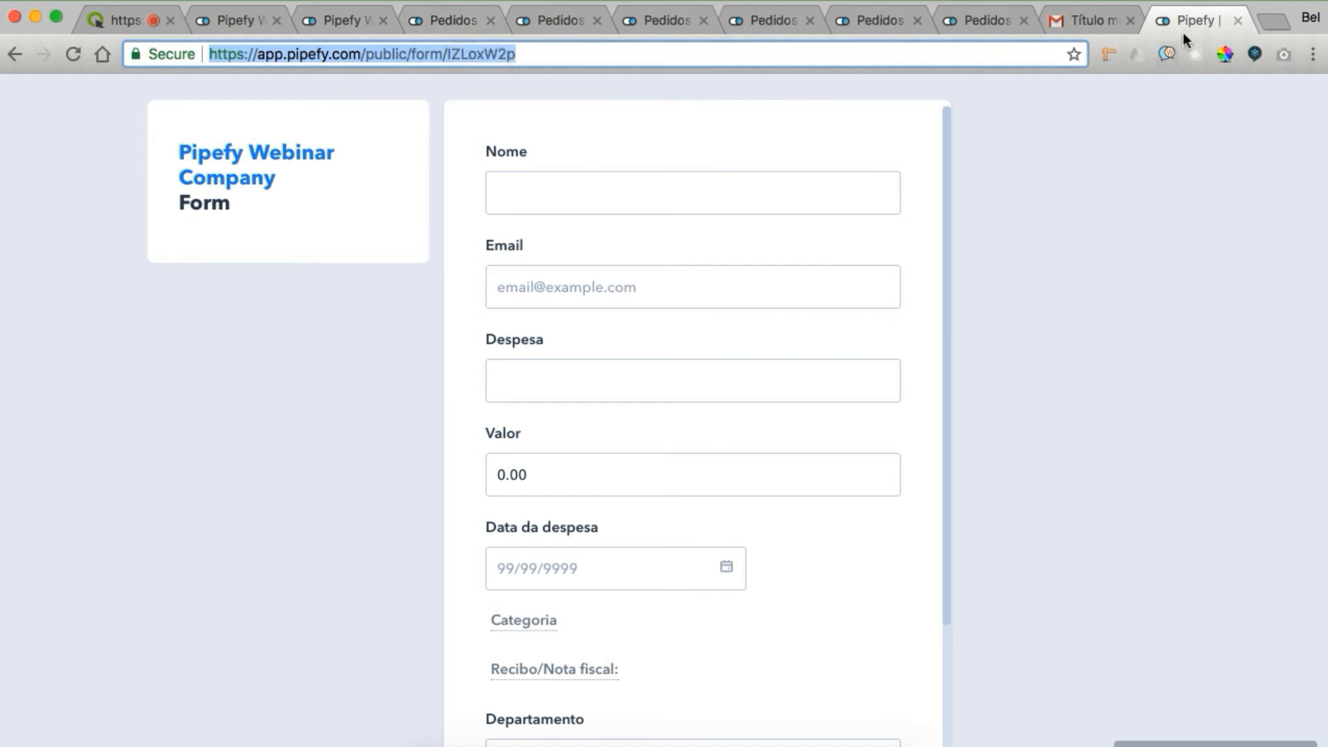
left_click(1237, 21)
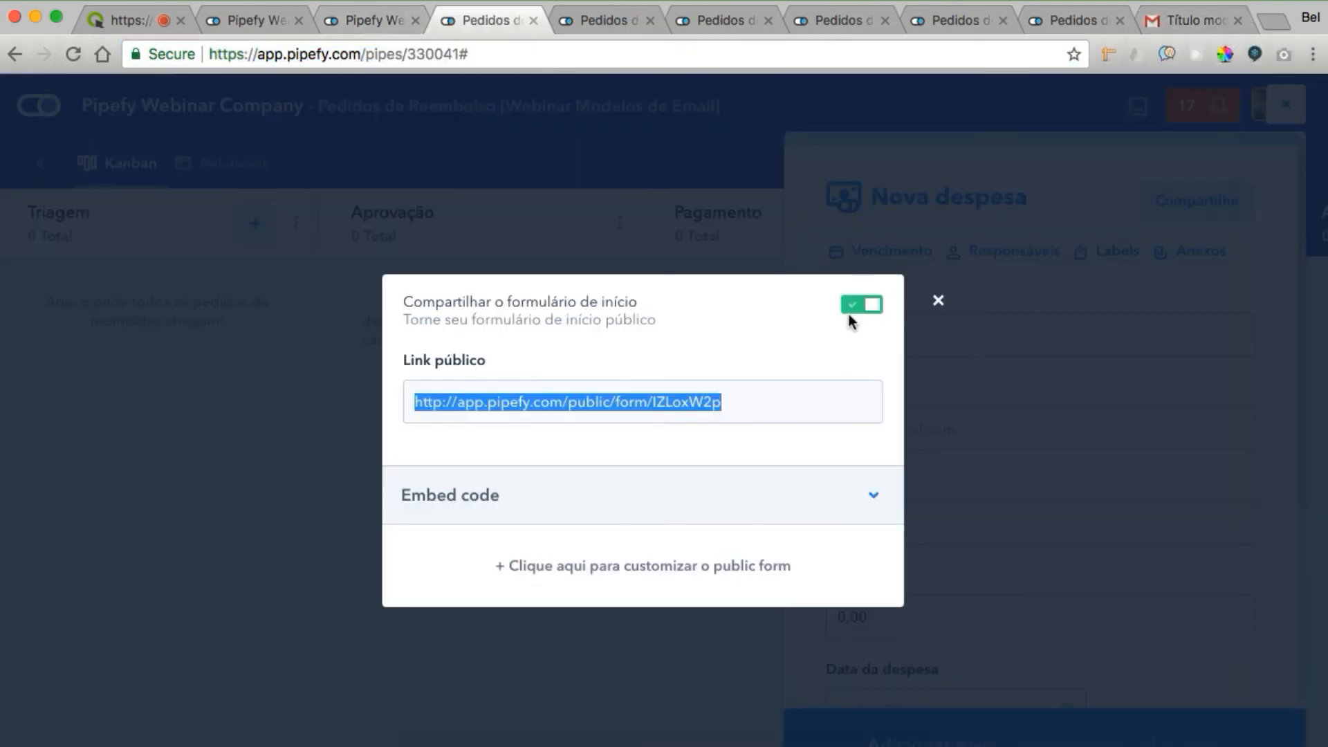
Close the sharing dialog and inspect the Pedido recebido template's subject line
left_click(938, 304)
left_click(609, 19)
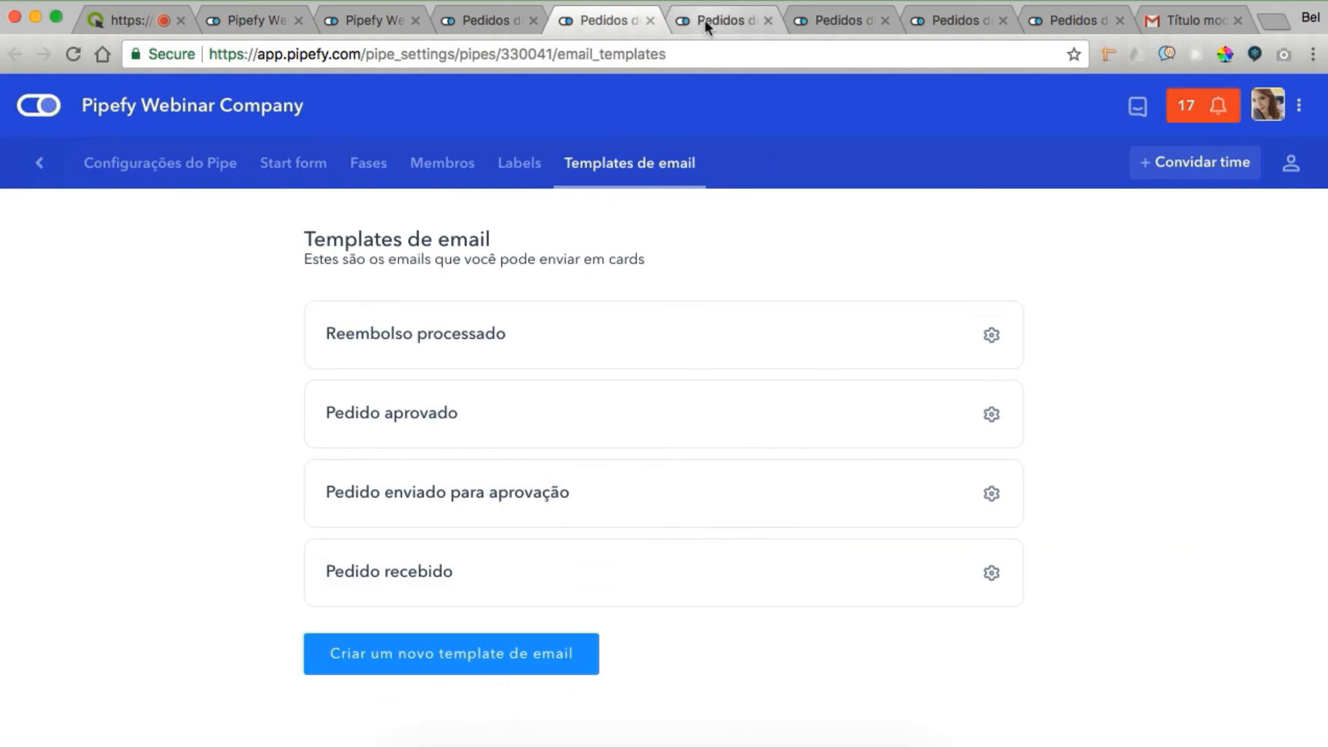
left_click(704, 19)
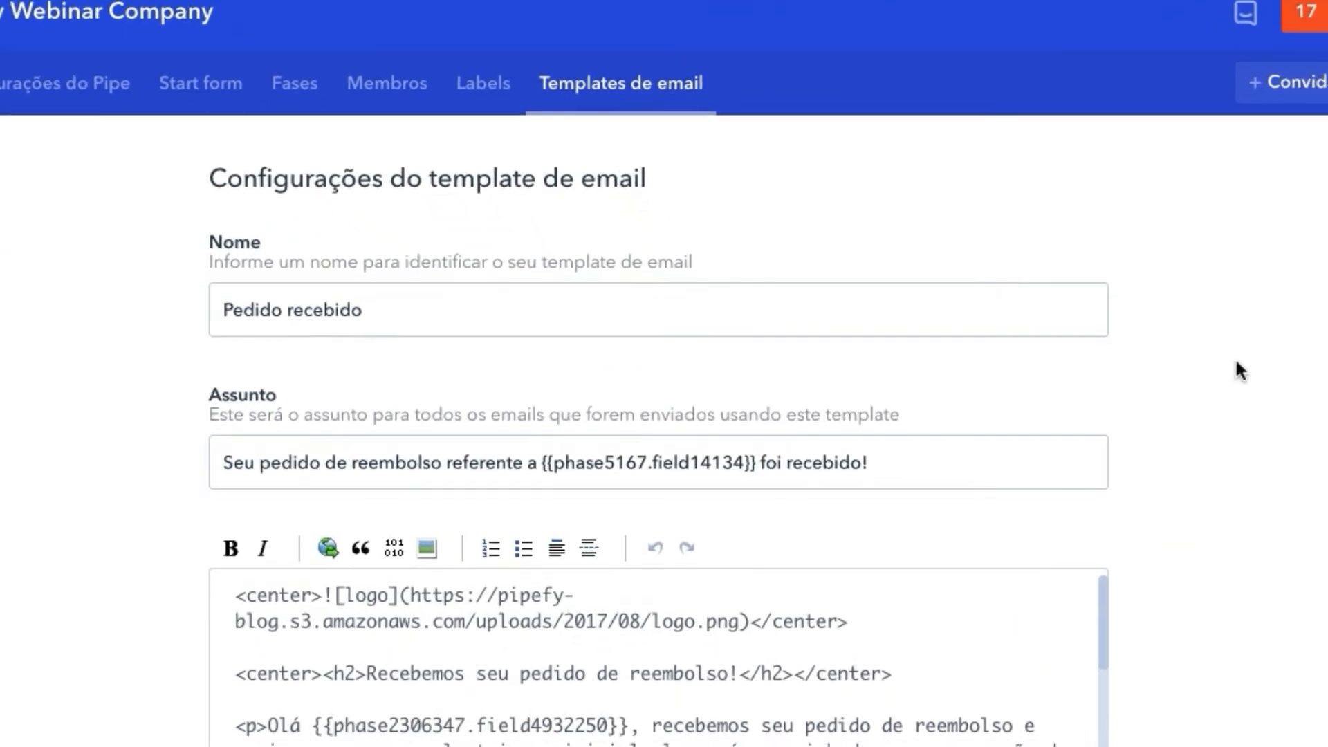
scroll(1237, 363, "down", 3)
left_click(548, 226)
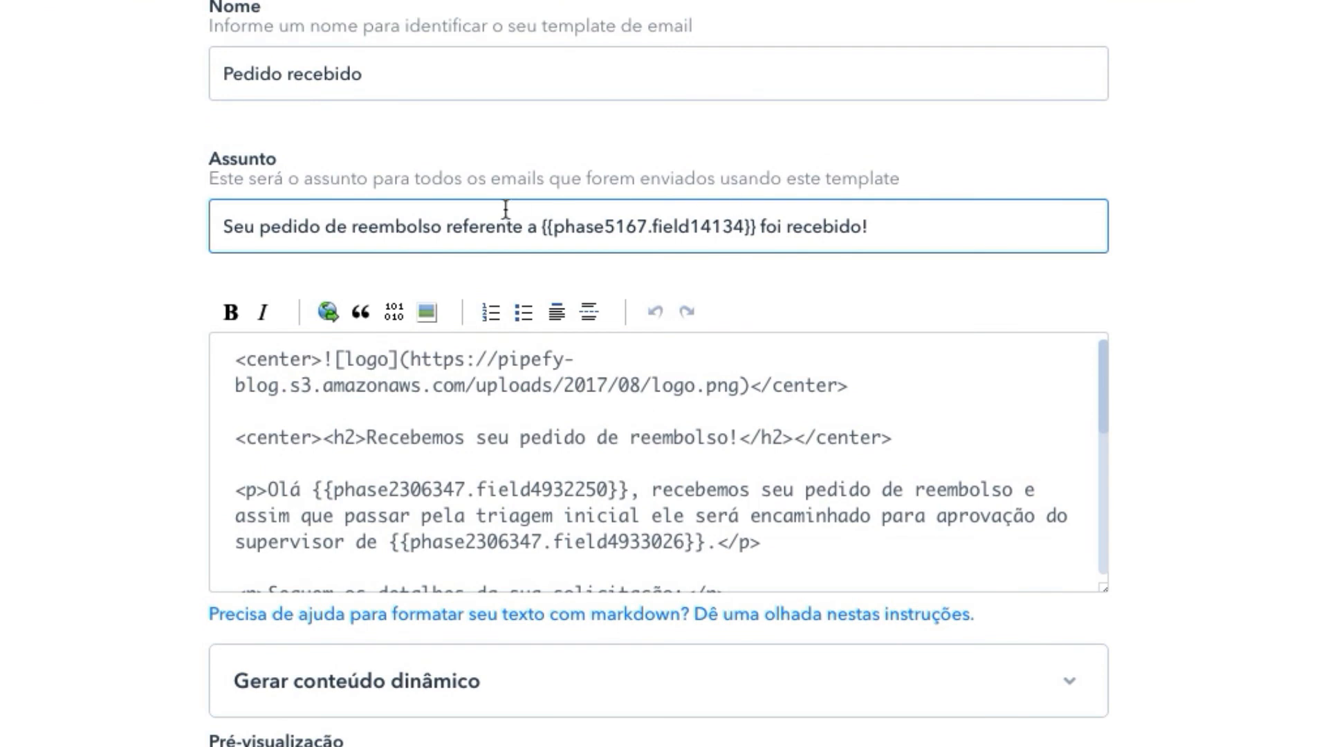
left_click(1135, 337)
Enlarge the Pedido recebido template body and review its HTML markup
scroll(1135, 337, "down", 3)
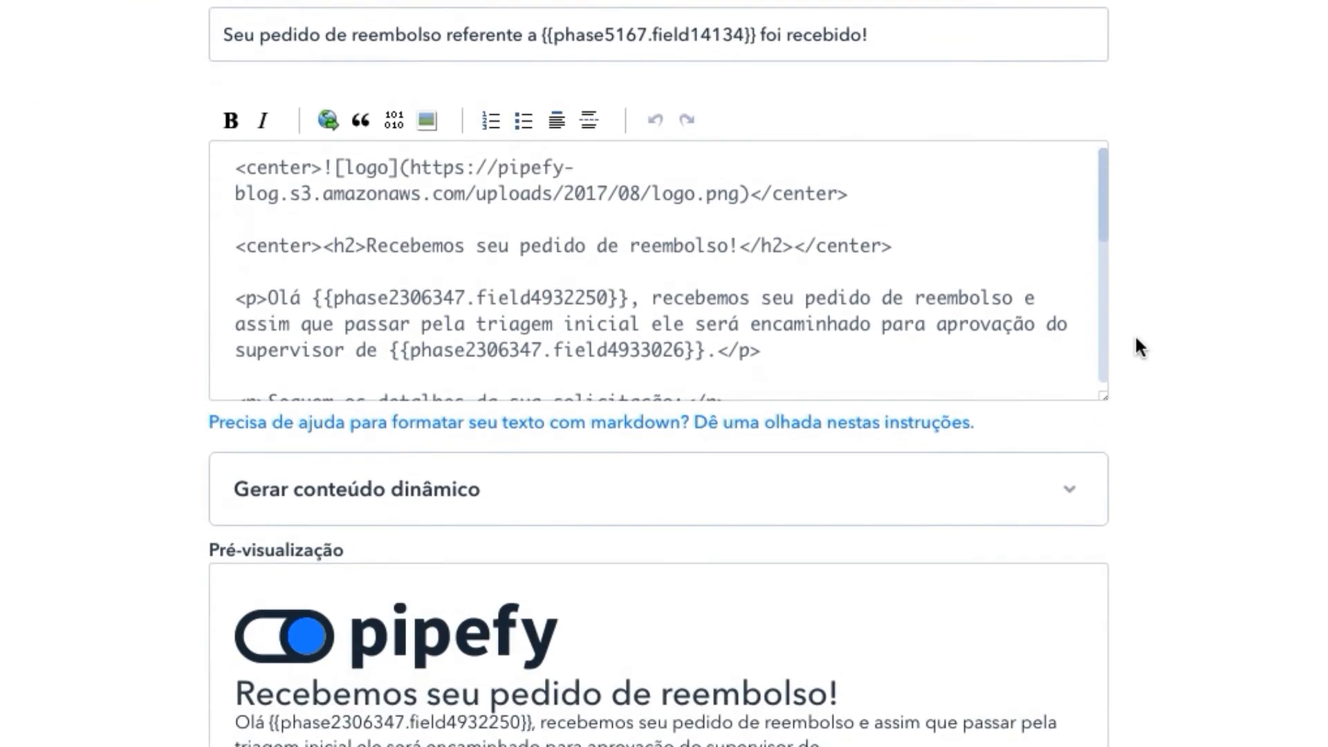
left_click_drag(1104, 378, 1165, 631)
left_click(948, 335)
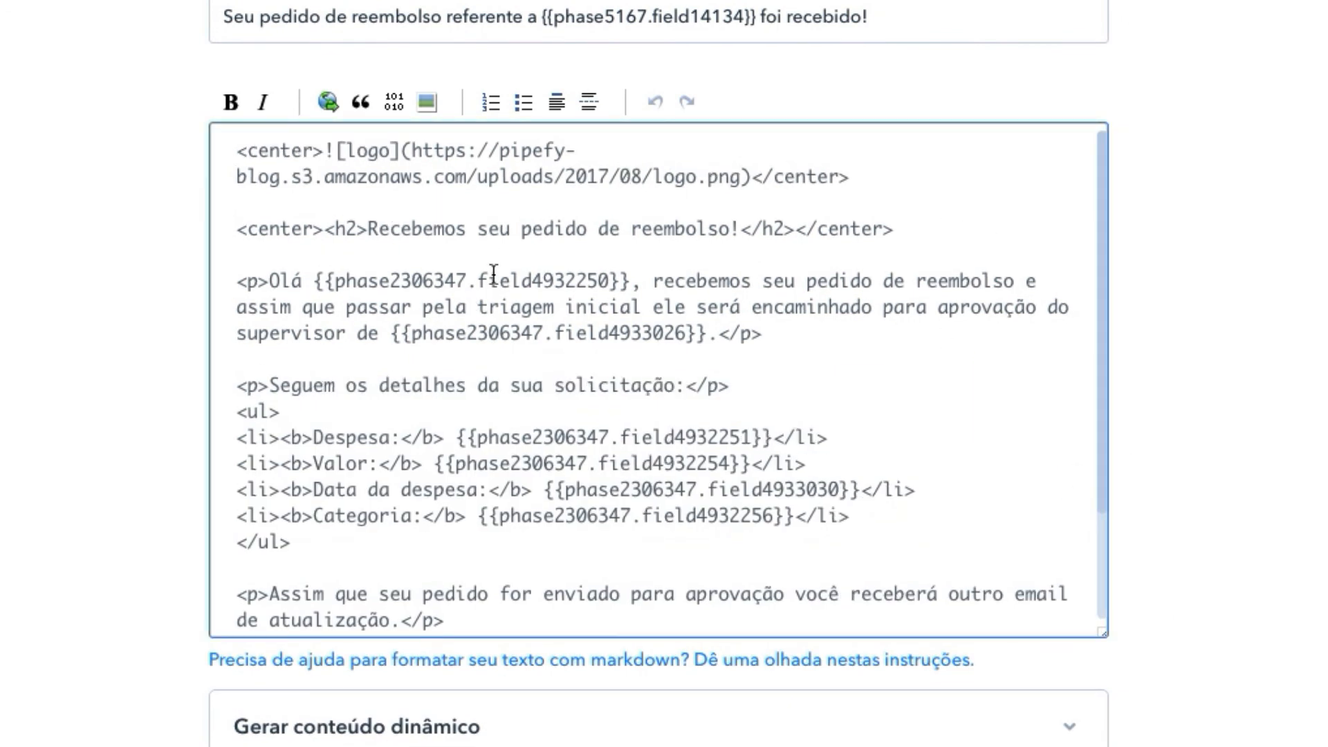
left_click(1112, 242)
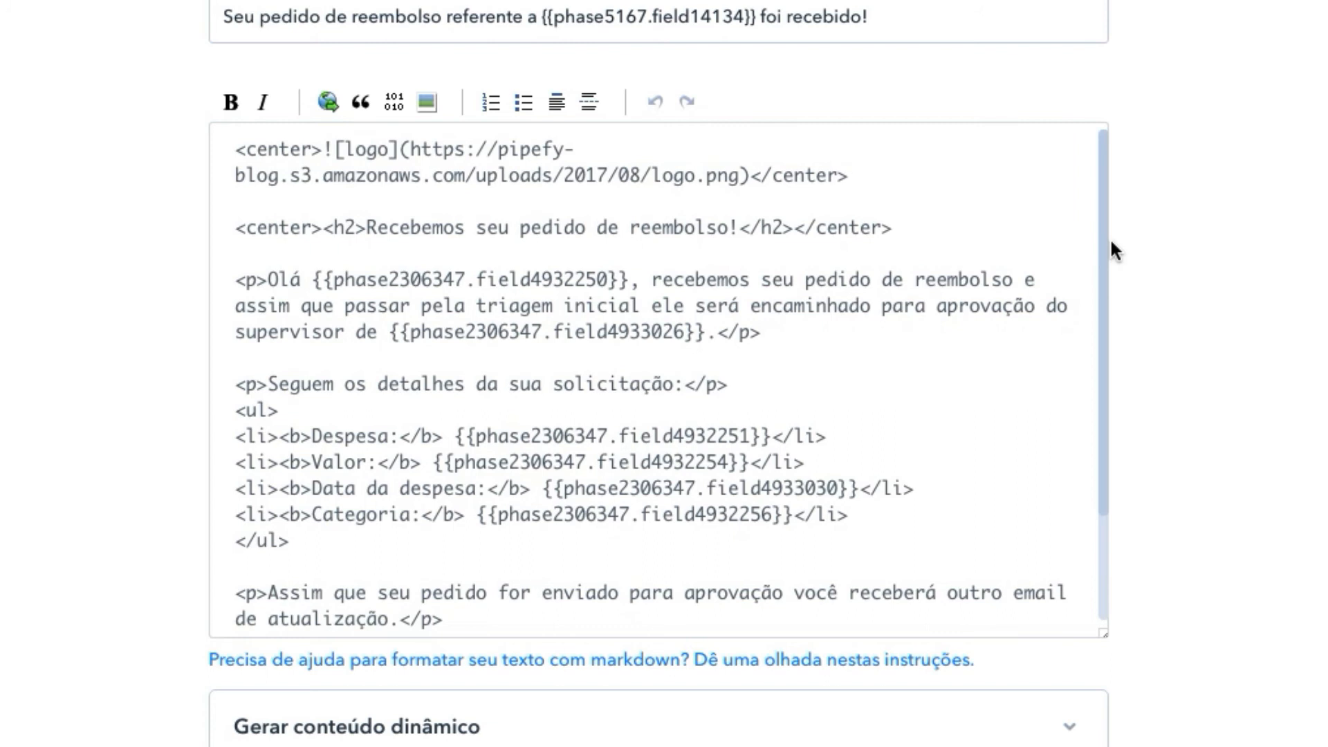
left_click(1100, 197)
left_click_drag(1105, 177, 1111, 280)
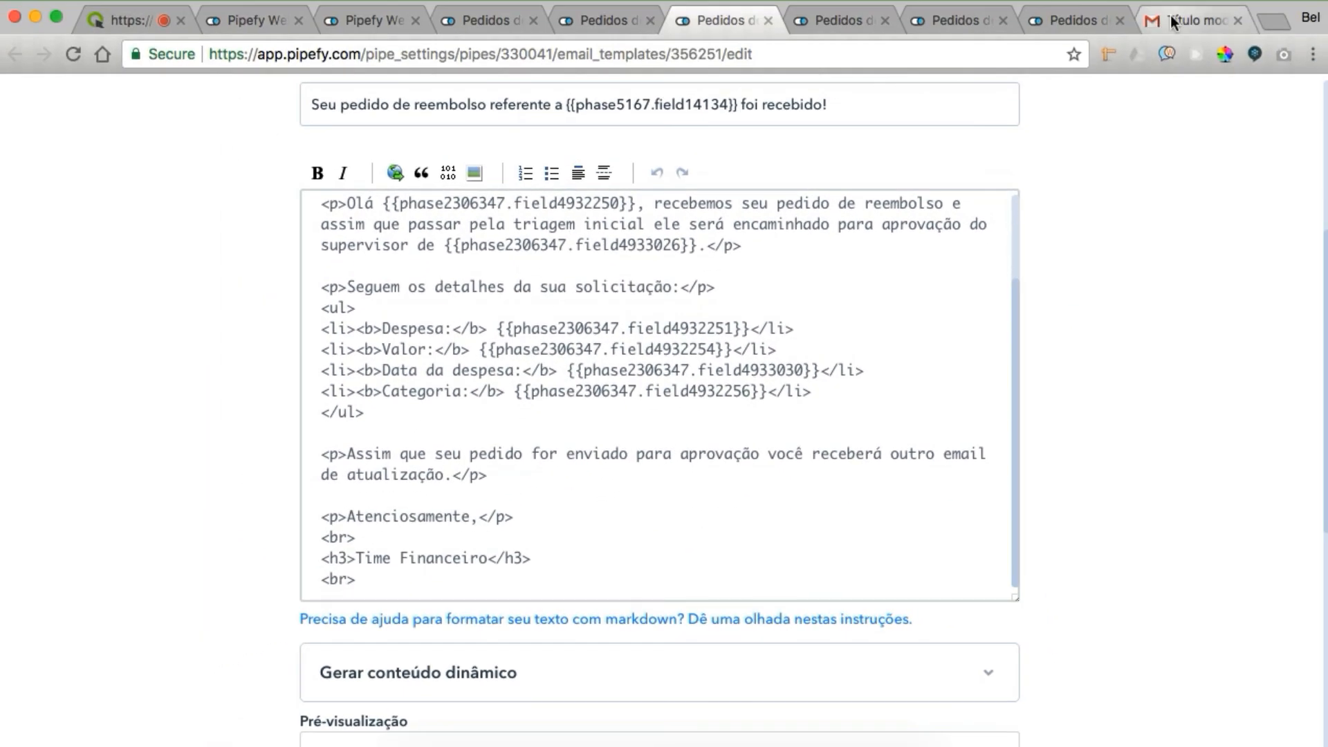
left_click(1176, 20)
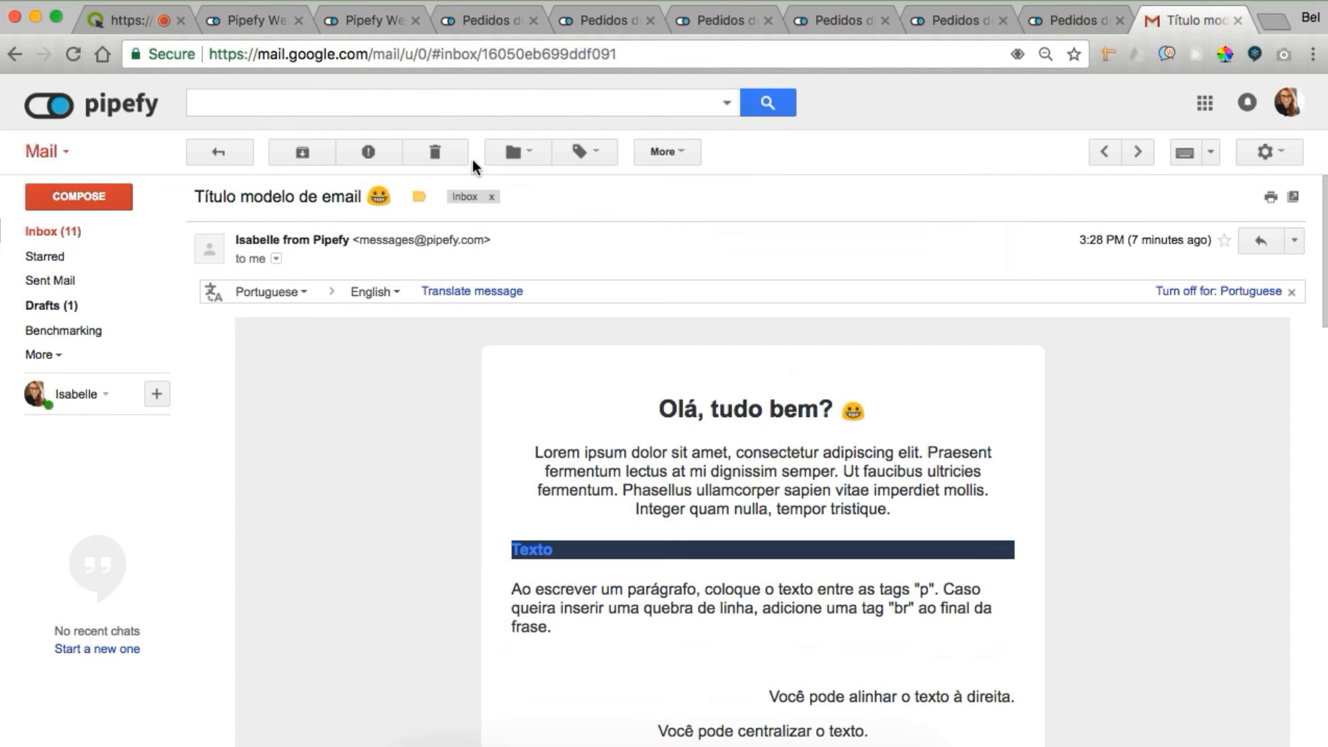
left_click(51, 223)
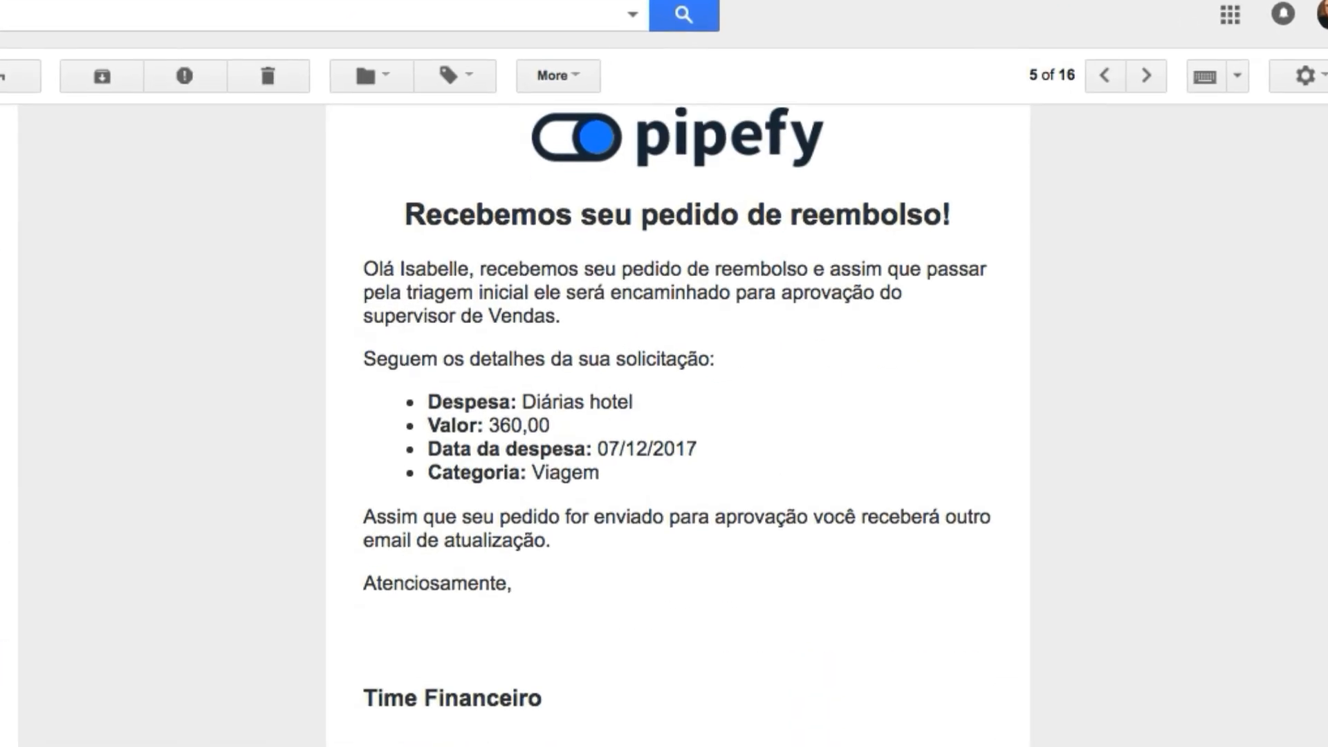
scroll(678, 422, "up", 1)
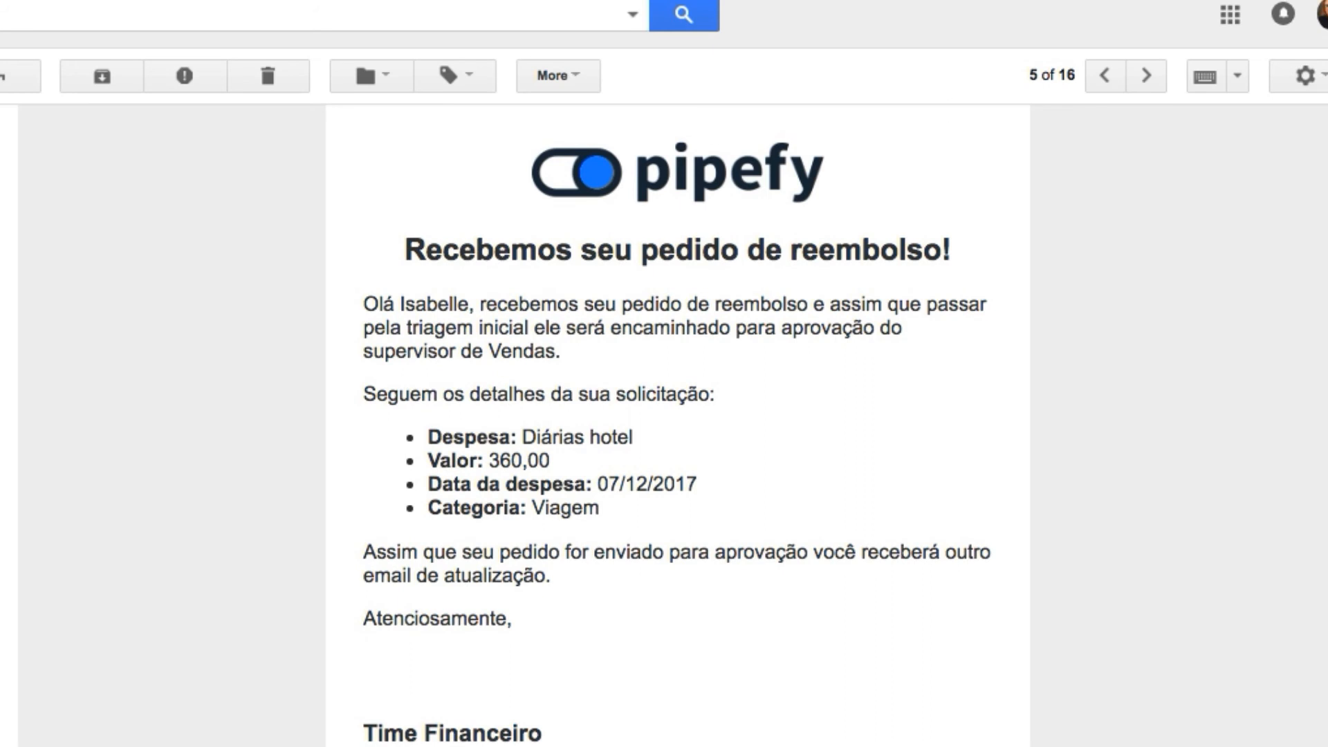
left_click(765, 19)
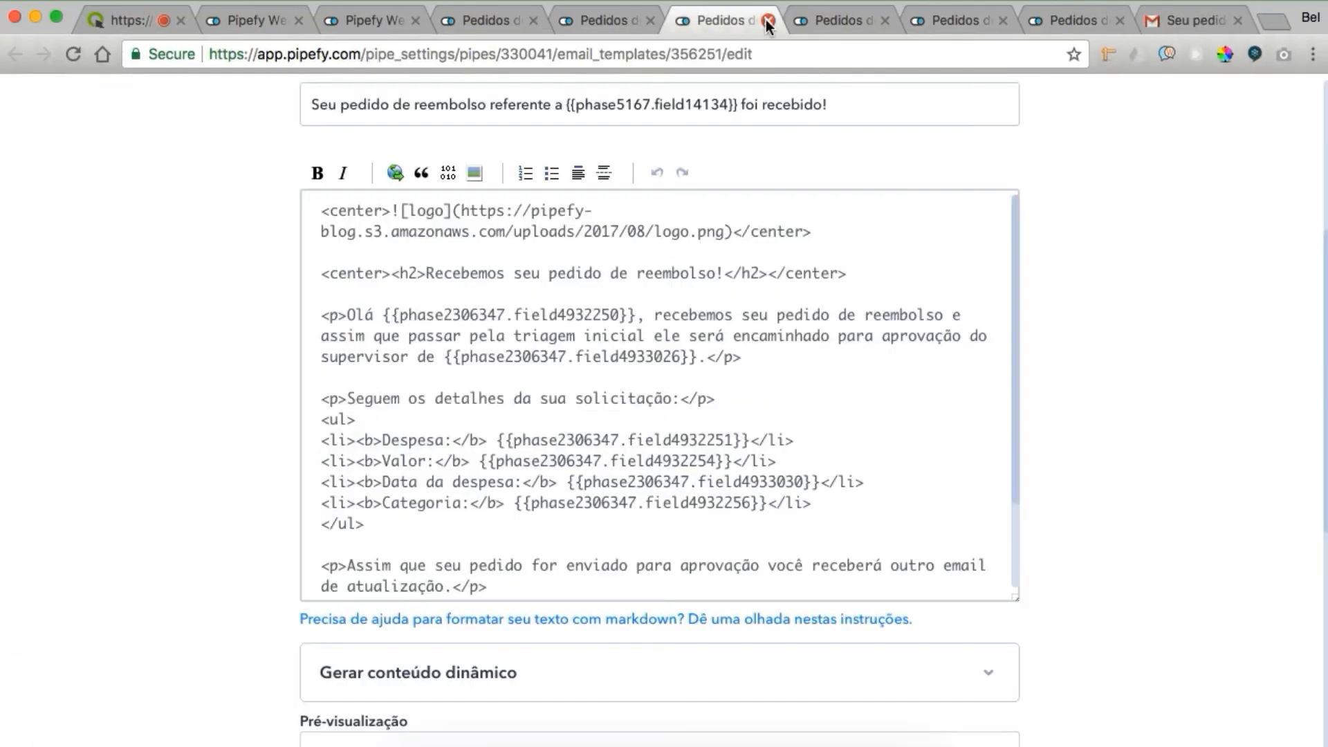
left_click(766, 19)
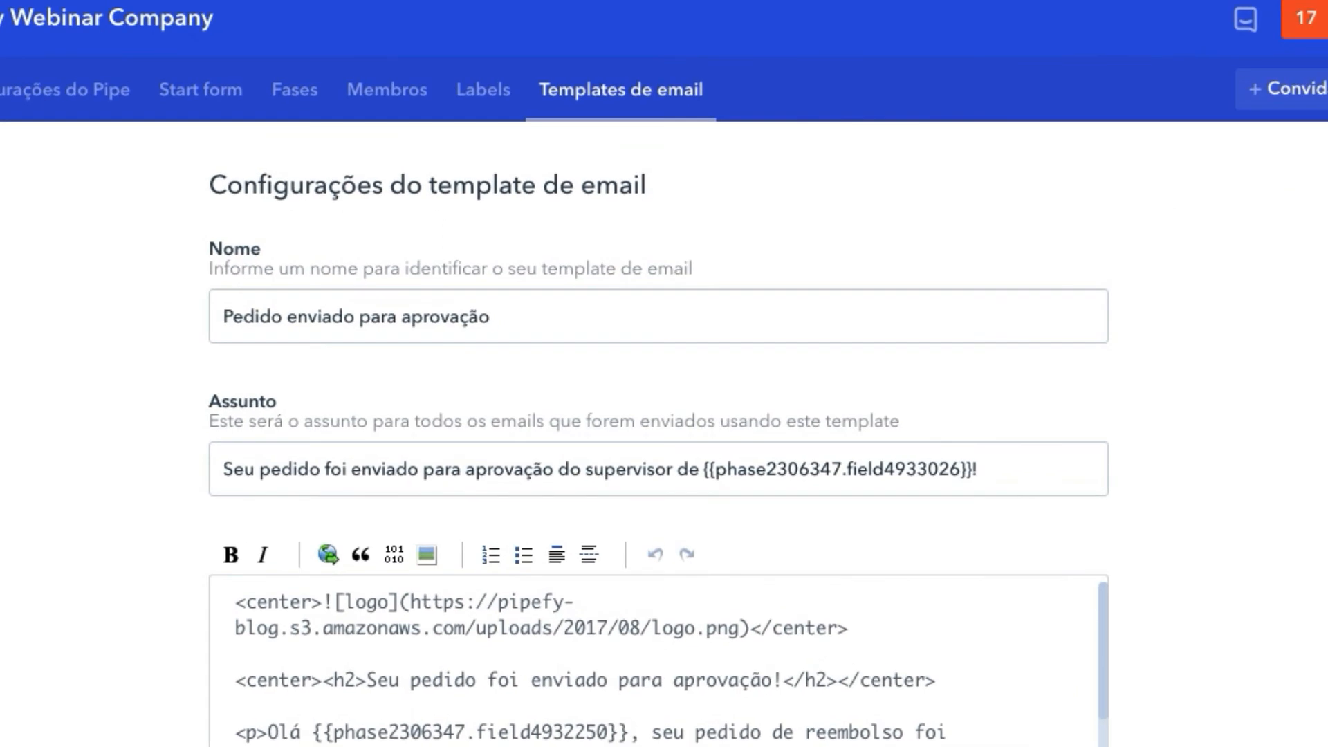
Review the approval-request template's supervisor subject and body, then switch to the Pedido aprovado template
scroll(664, 374, "down", 3)
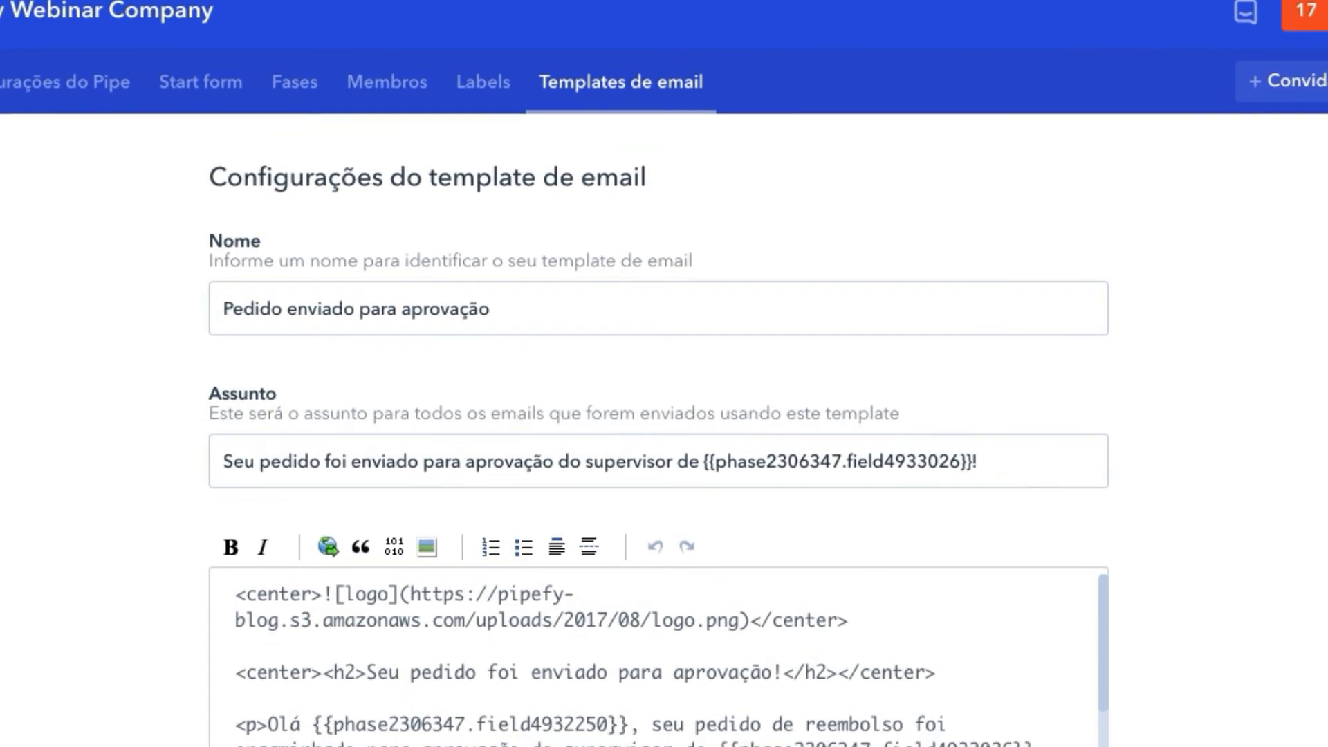
left_click(664, 234)
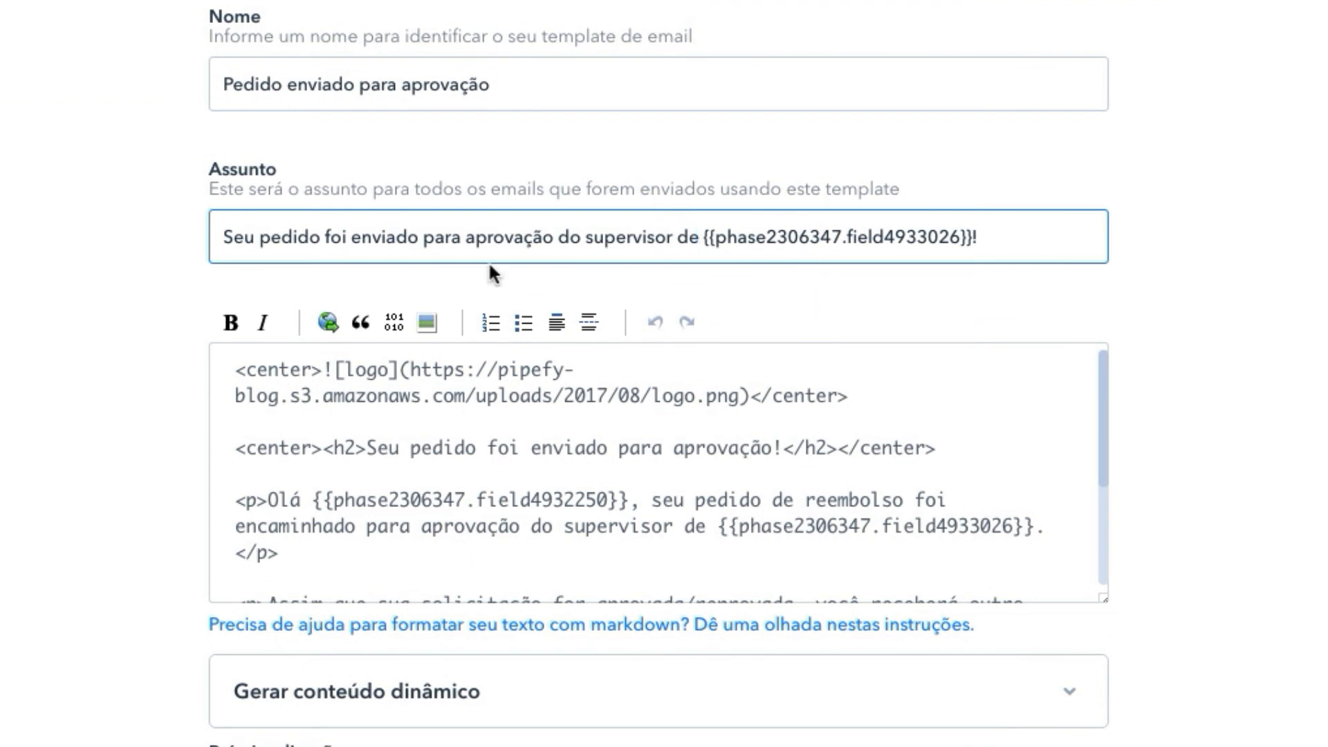
left_click(505, 395)
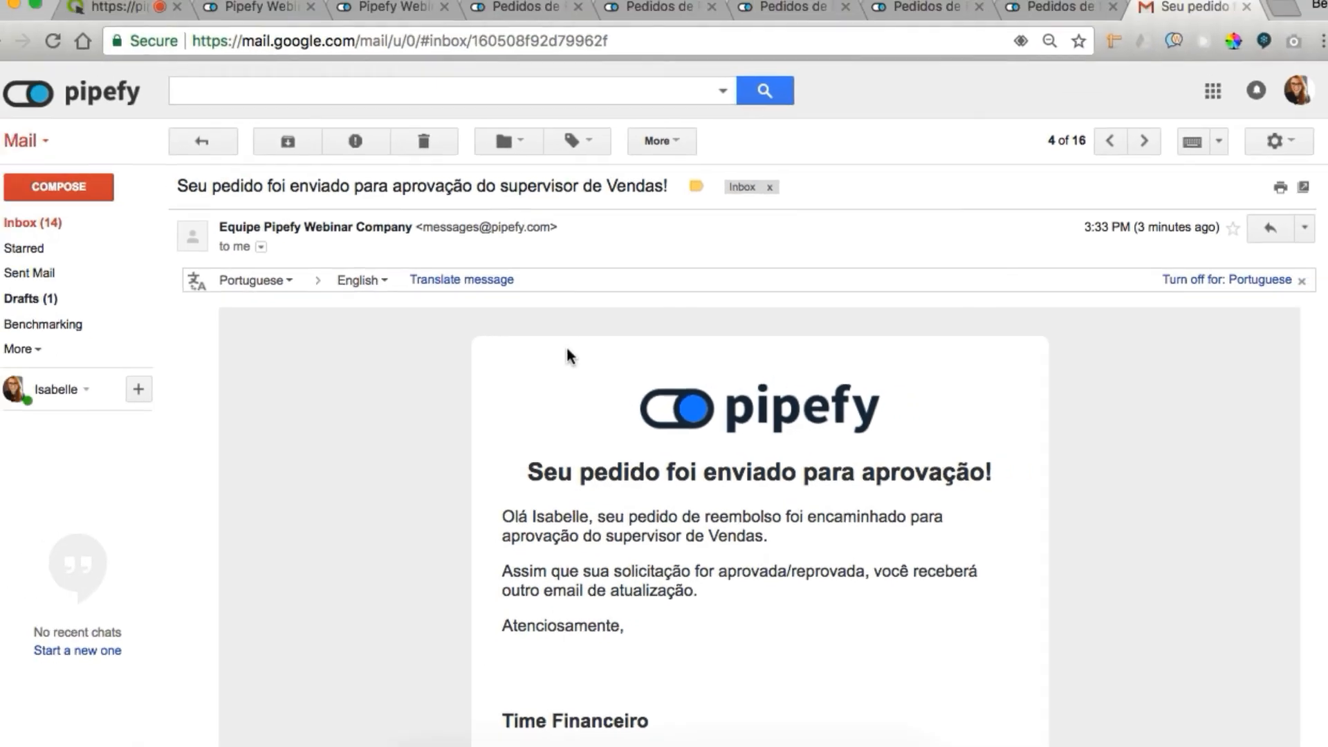
left_click(830, 22)
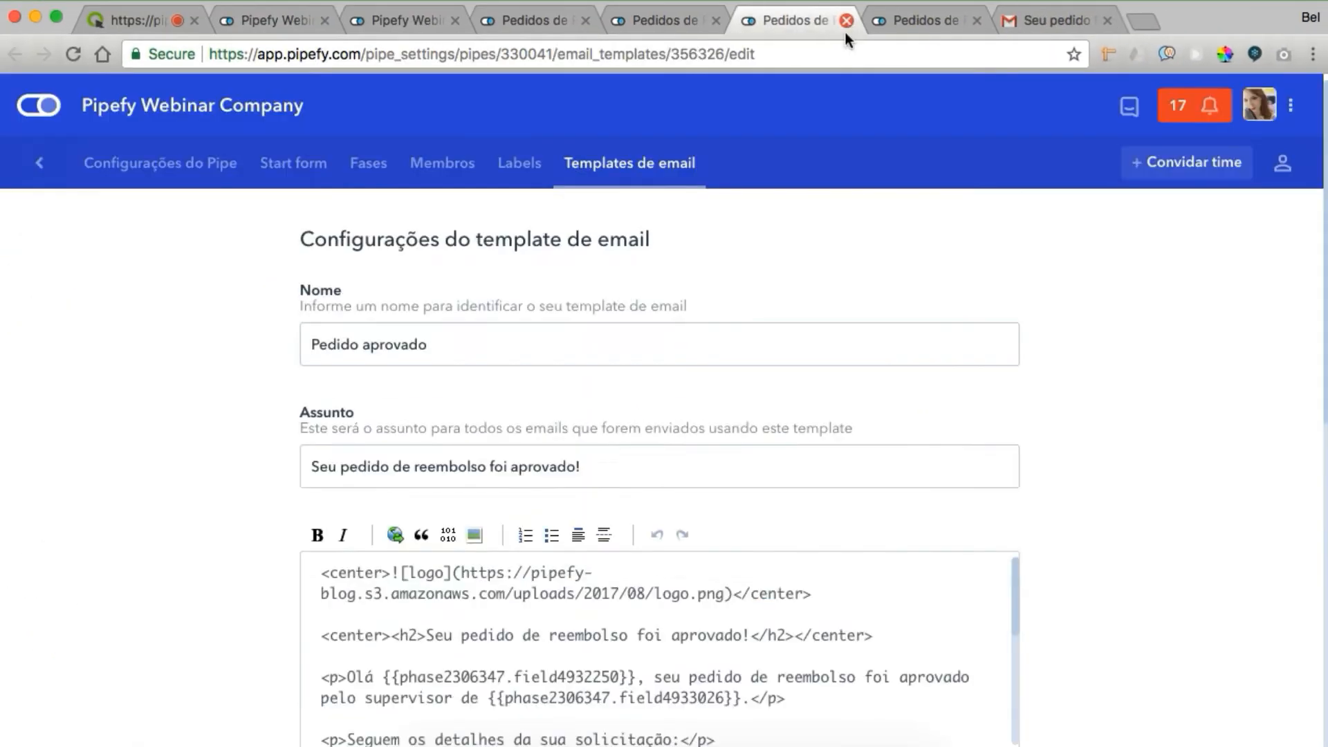
Select the <ul> details list in Pedido aprovado's body and compare it with the approved email's Despesa item
left_click(402, 585)
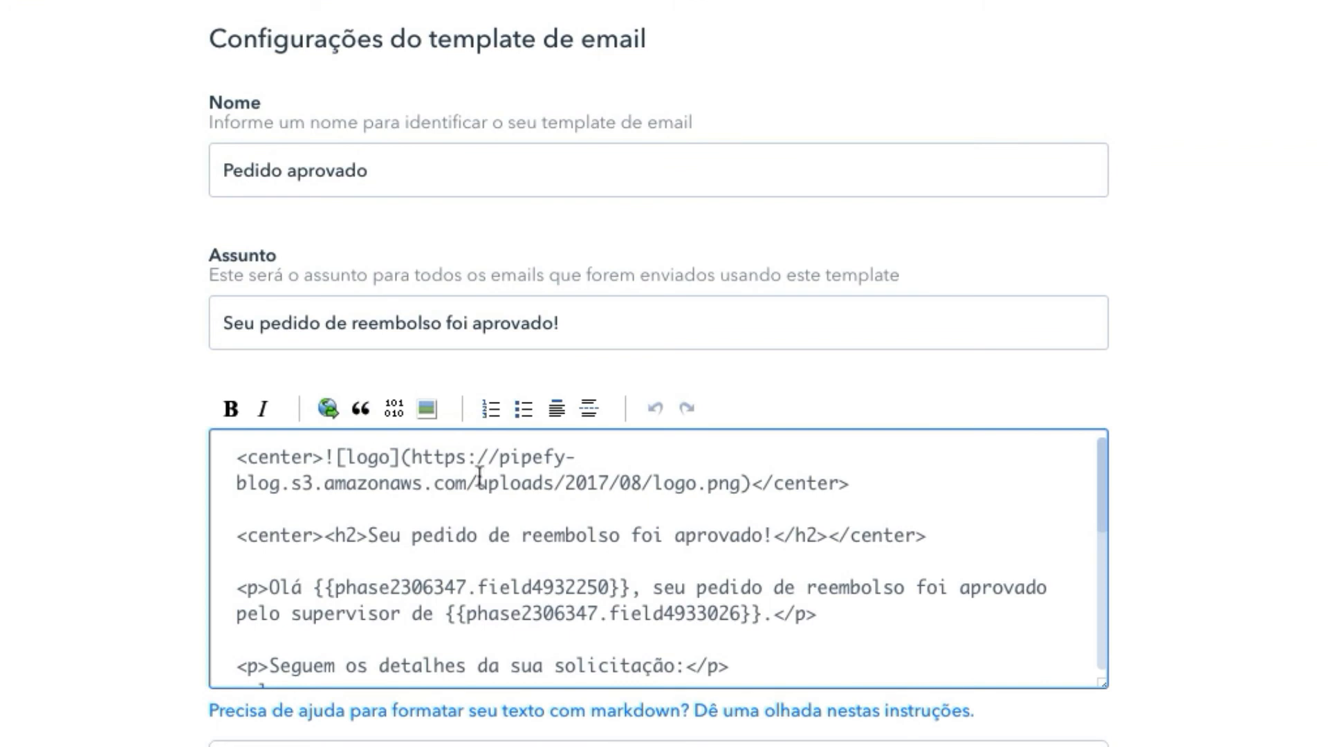
scroll(480, 476, "down", 5)
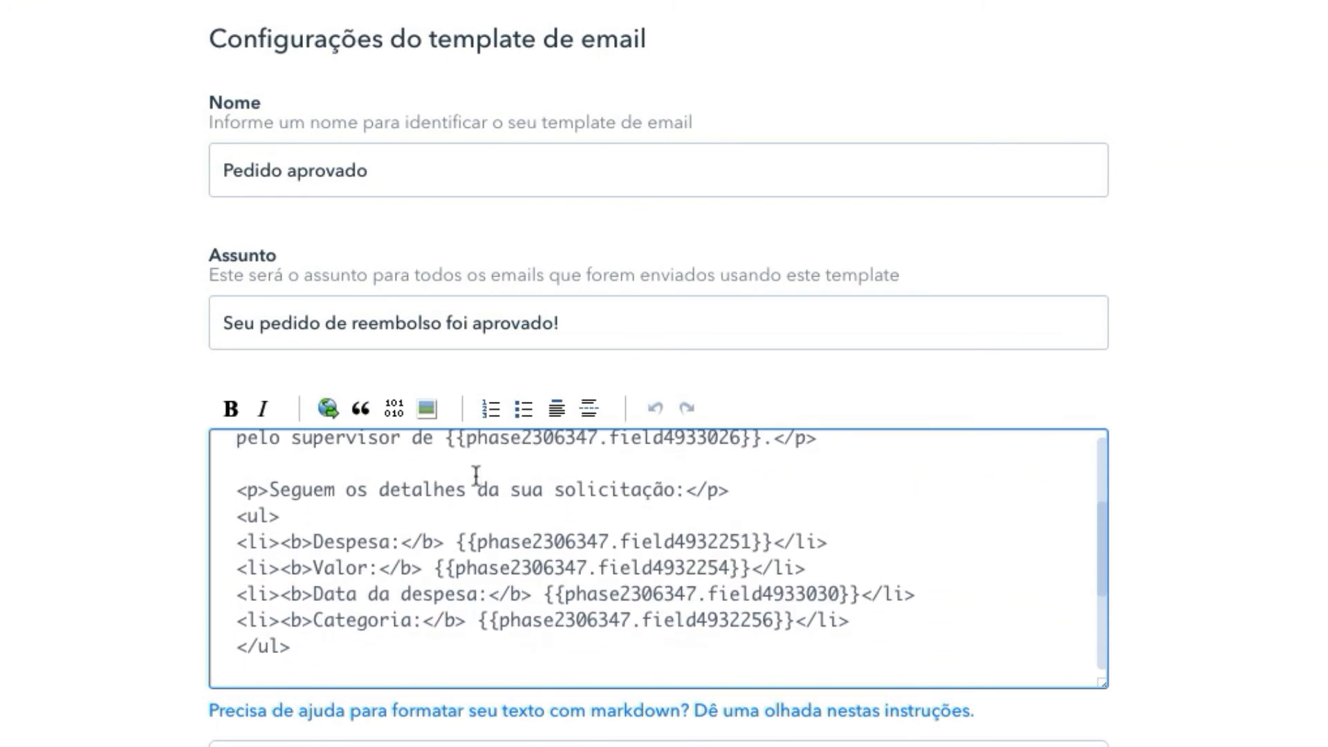
scroll(336, 507, "down", 1)
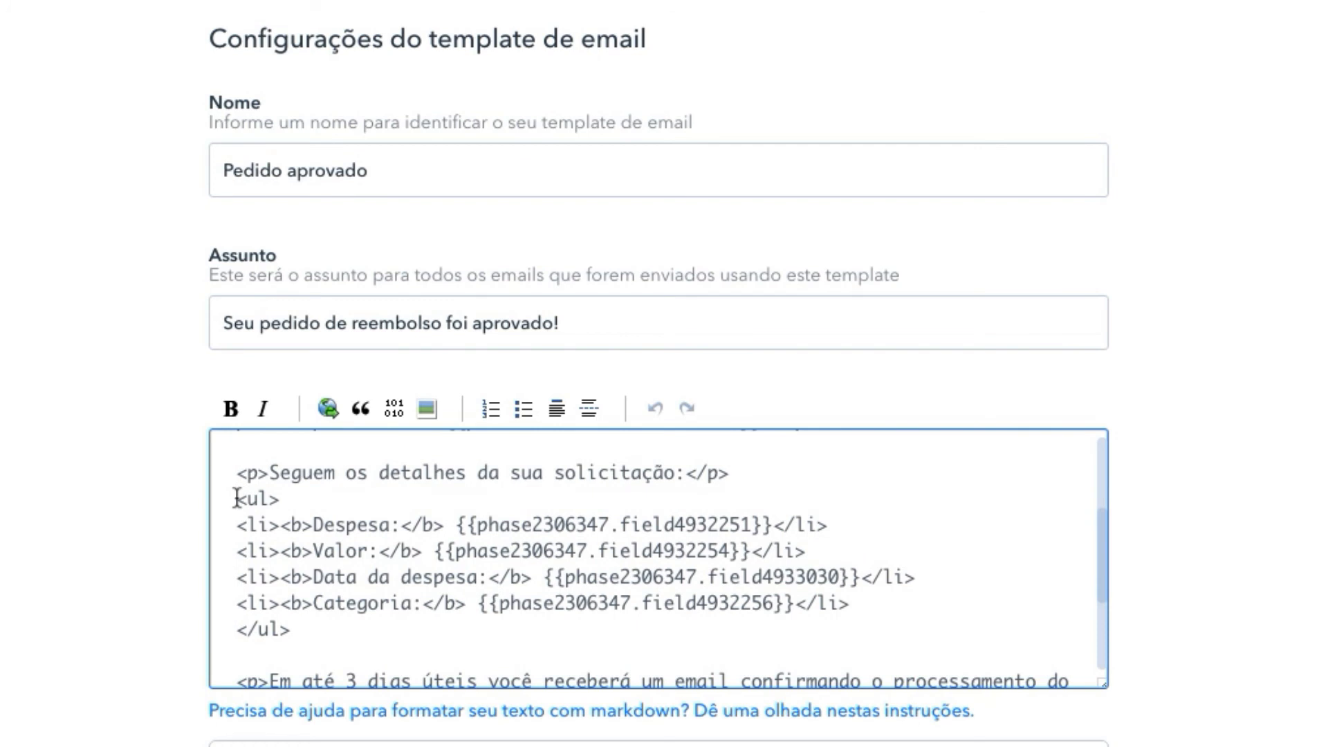
left_click_drag(235, 495, 285, 496)
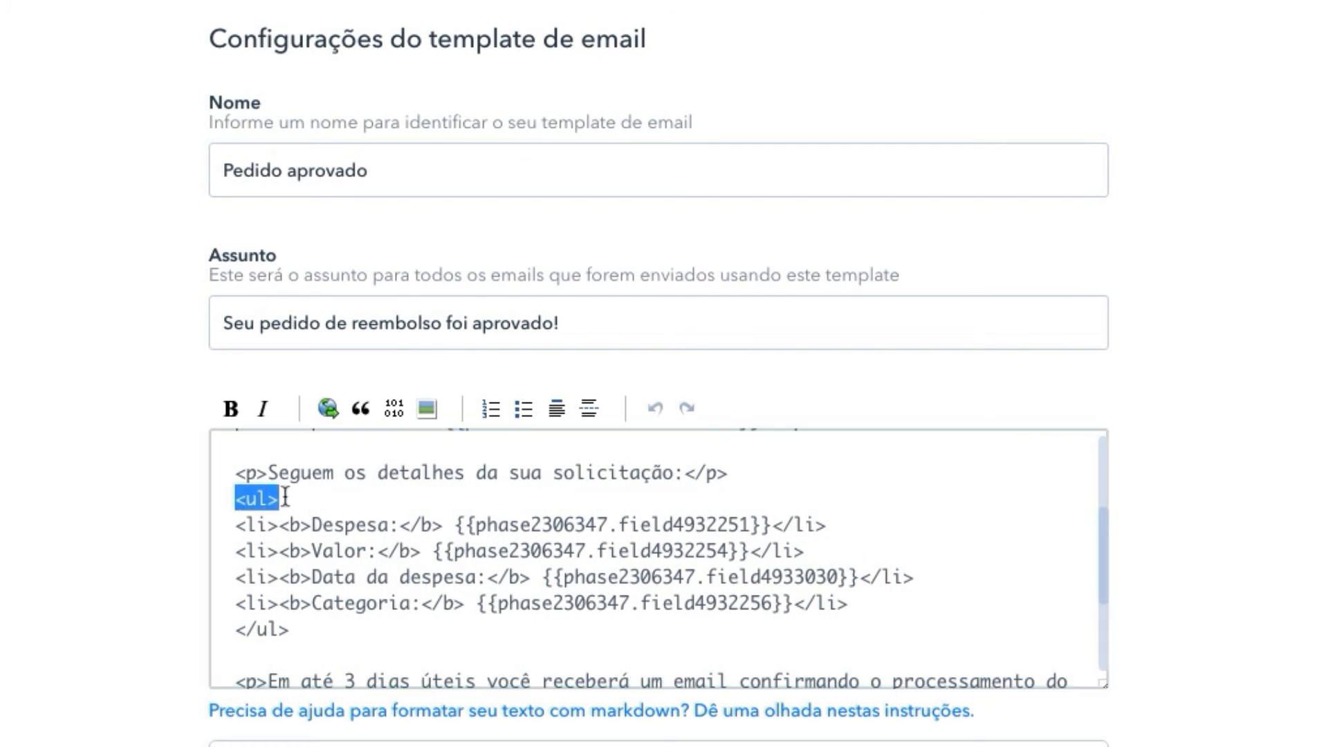
left_click(234, 496)
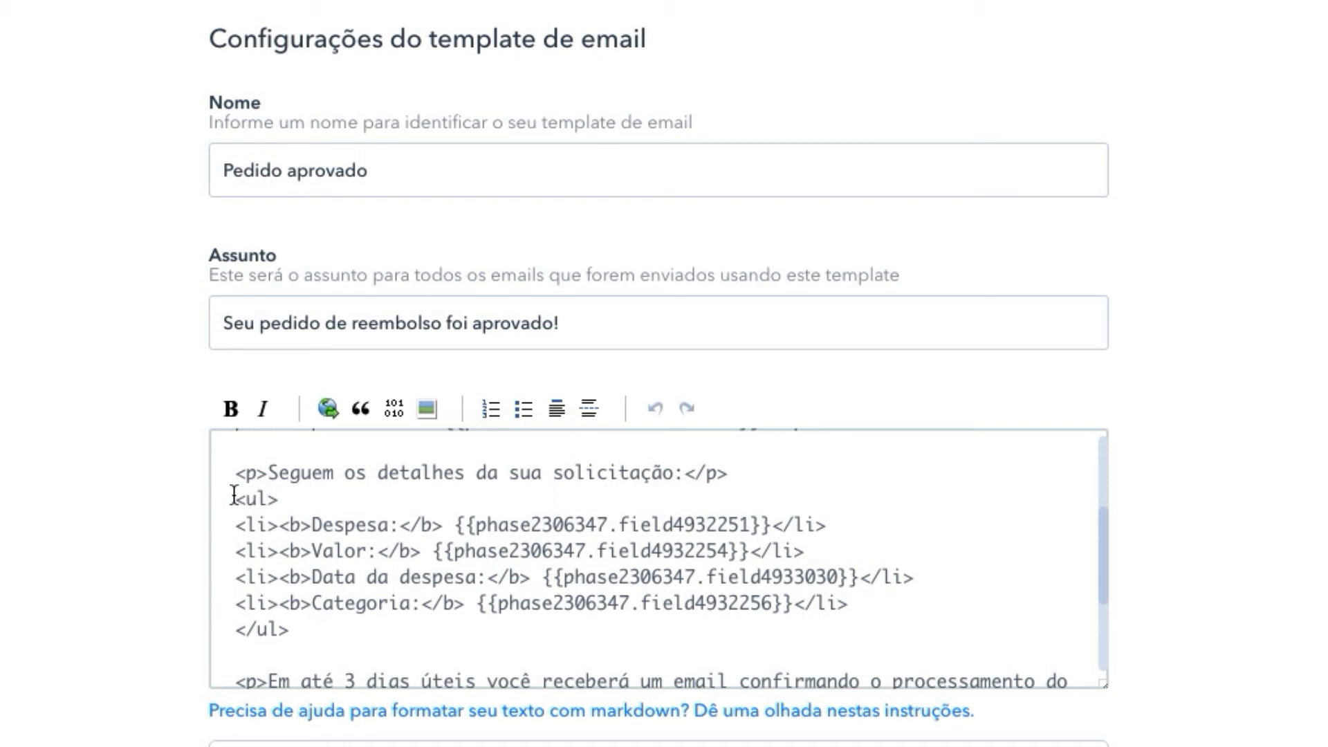
left_click_drag(235, 497, 279, 497)
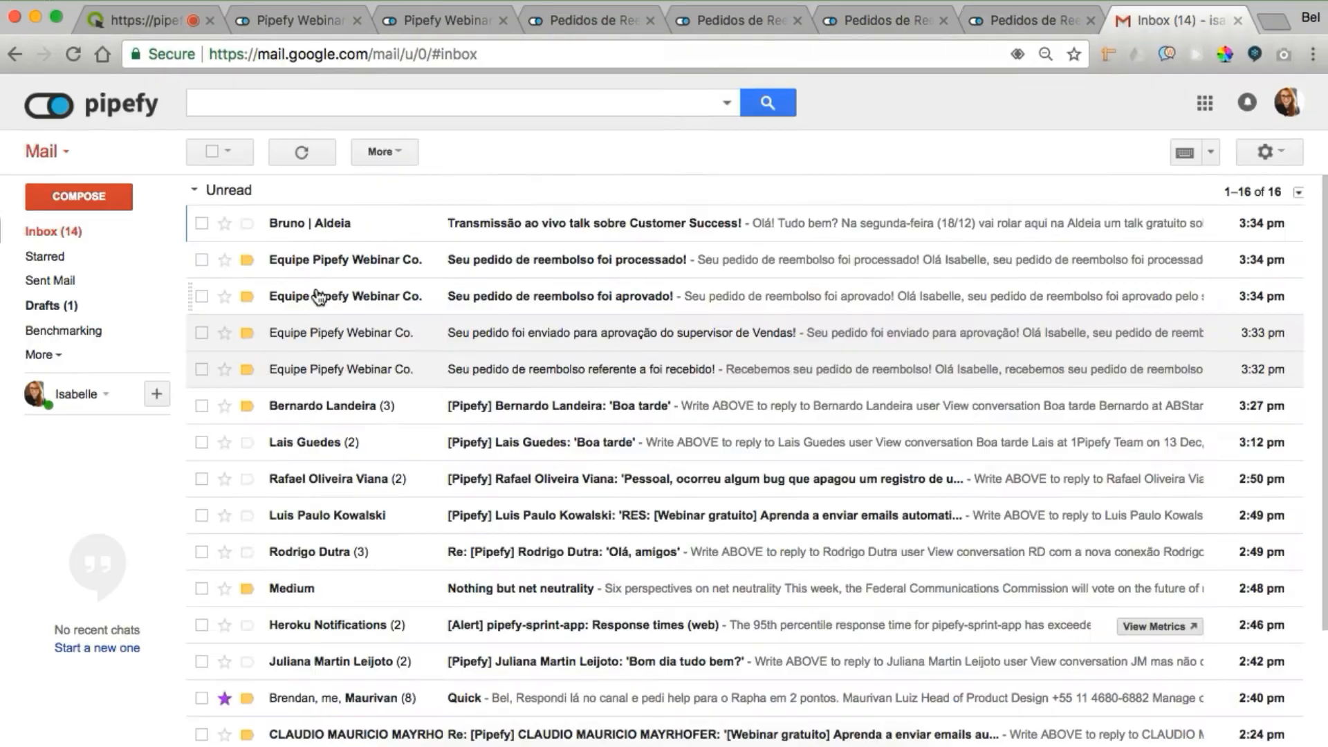
left_click(318, 293)
double_click(536, 607)
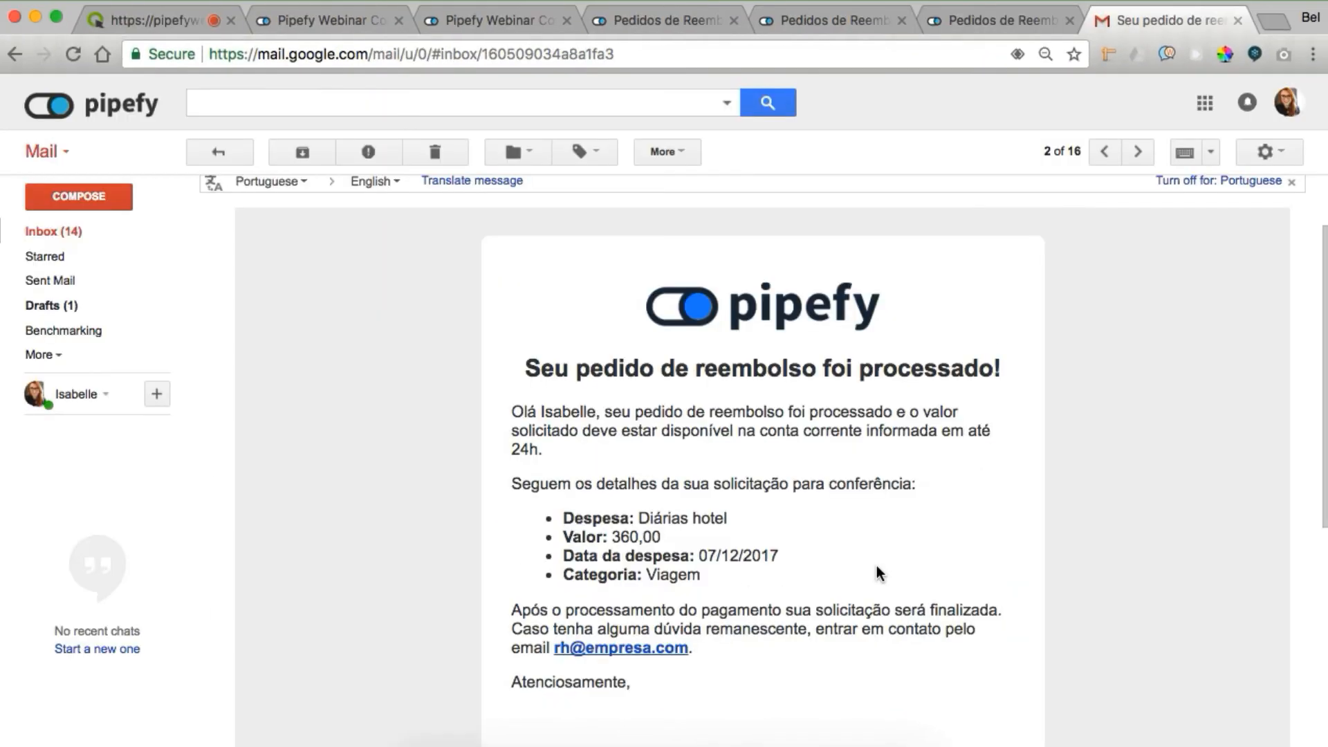
Close the three Pedidos de Reembolso tabs, return to the pipes list, and open Solicitações de Férias in a new tab
scroll(877, 566, "up", 3)
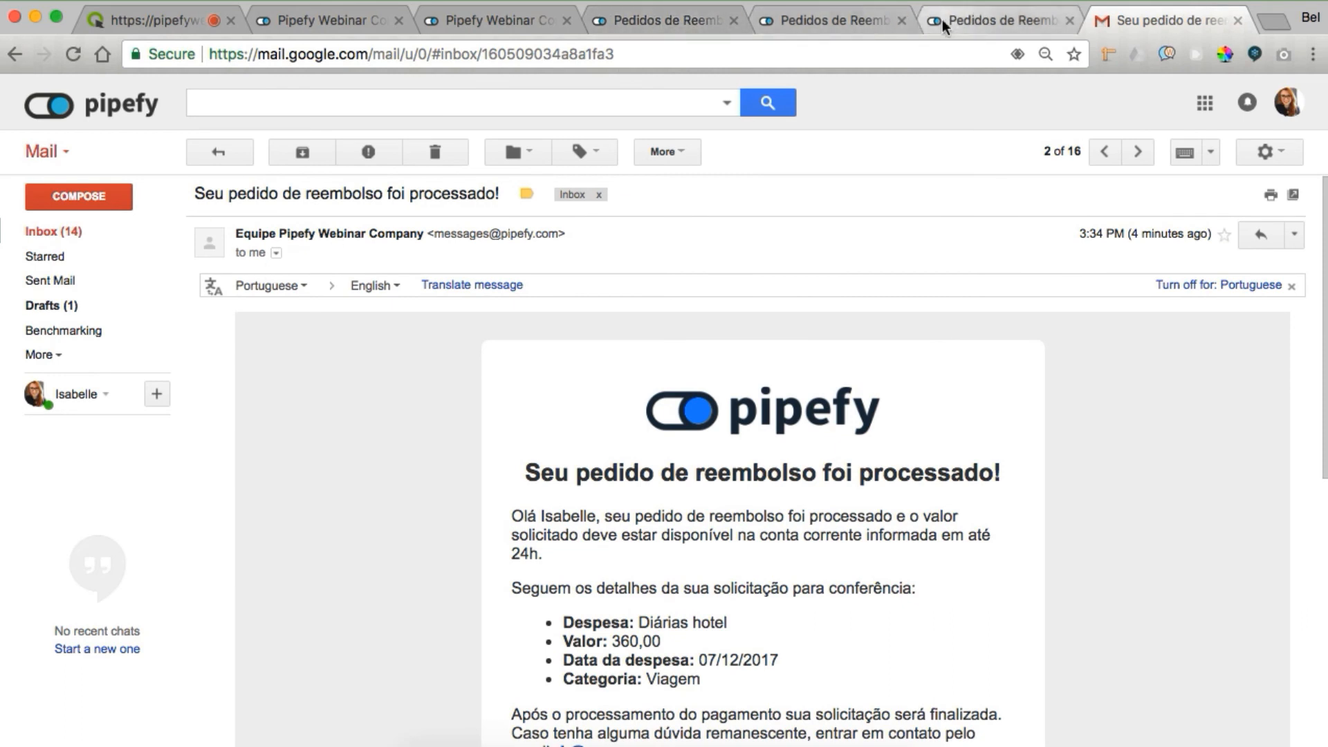
left_click(902, 21)
left_click(903, 22)
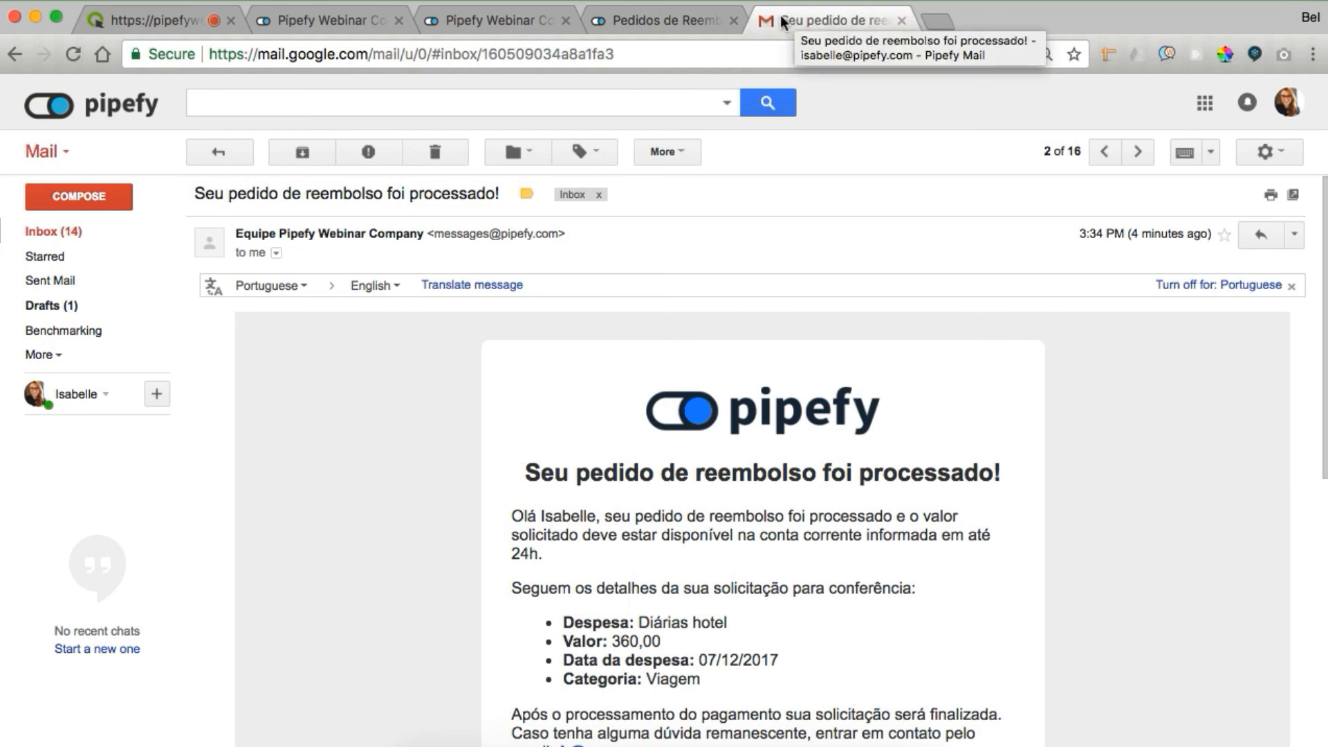
left_click(733, 22)
left_click(446, 20)
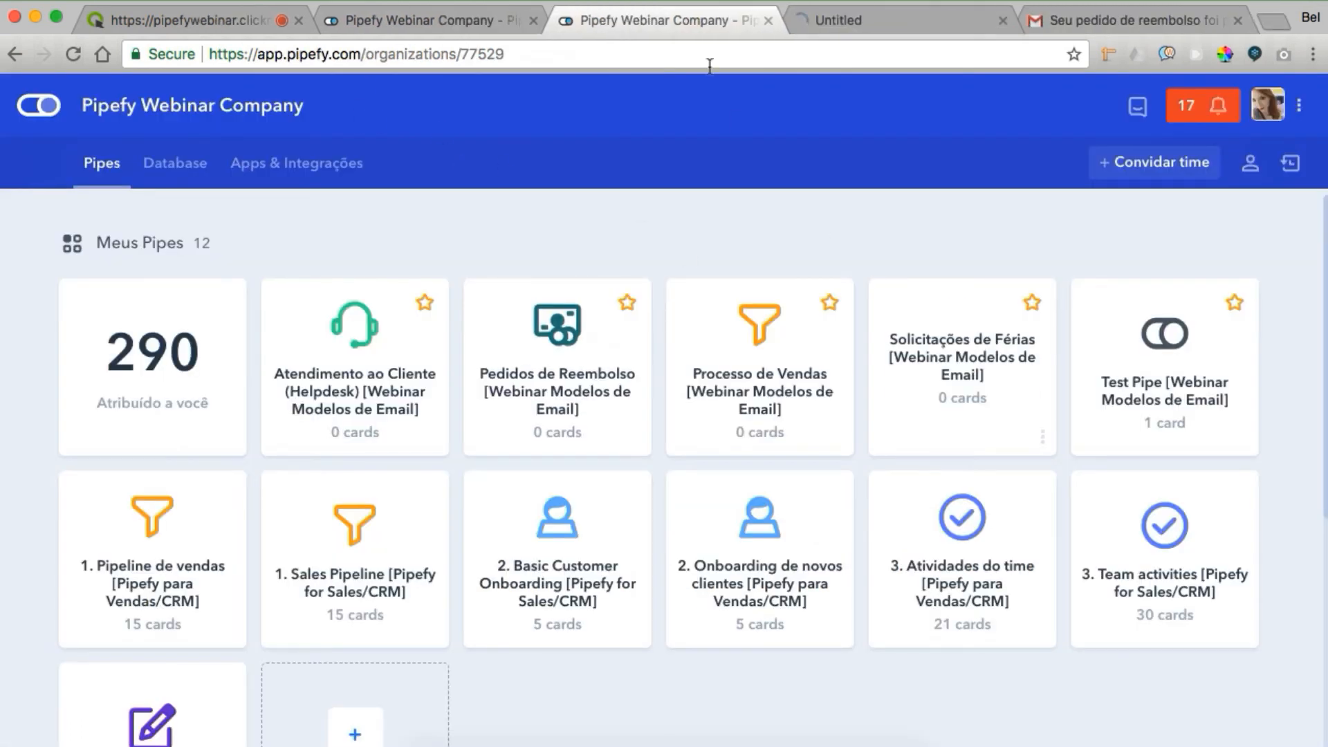
left_click(534, 22)
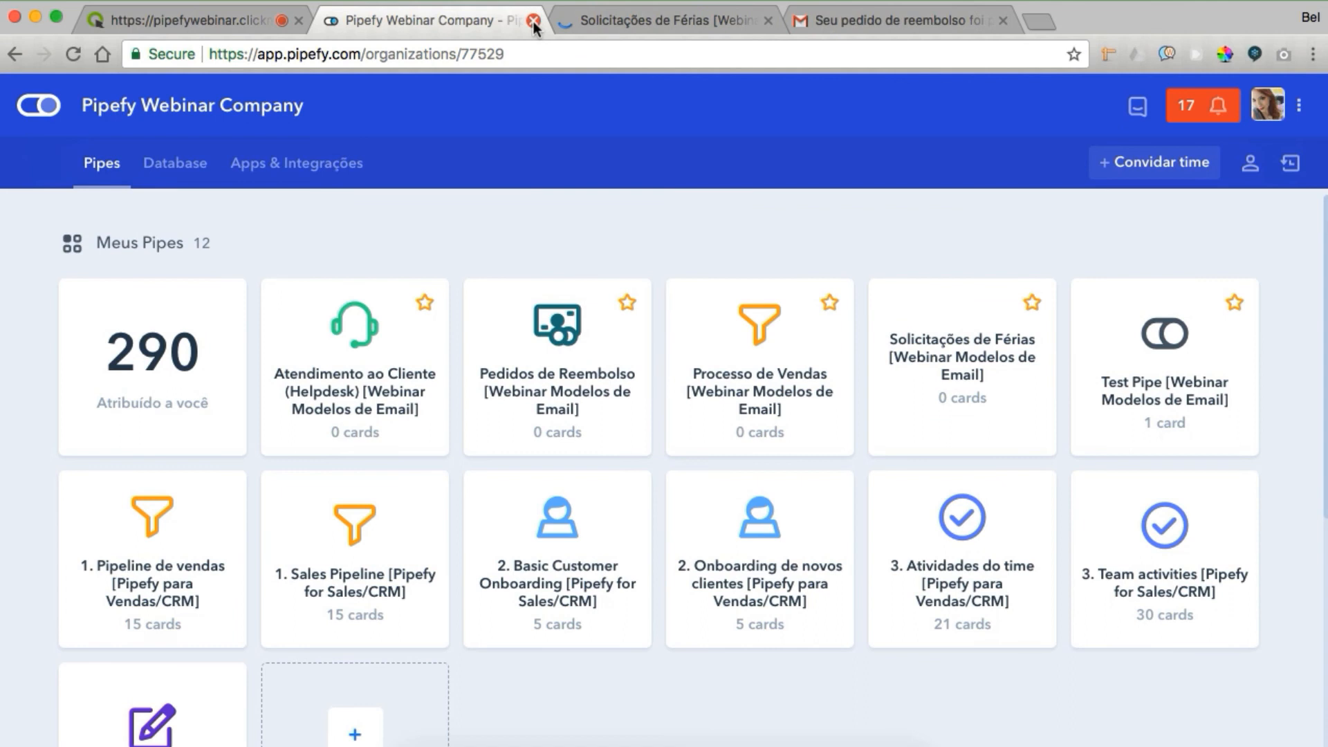
In the Solicitações de Férias pipe settings, open Templates de email in a new tab and close the panel
left_click(587, 24)
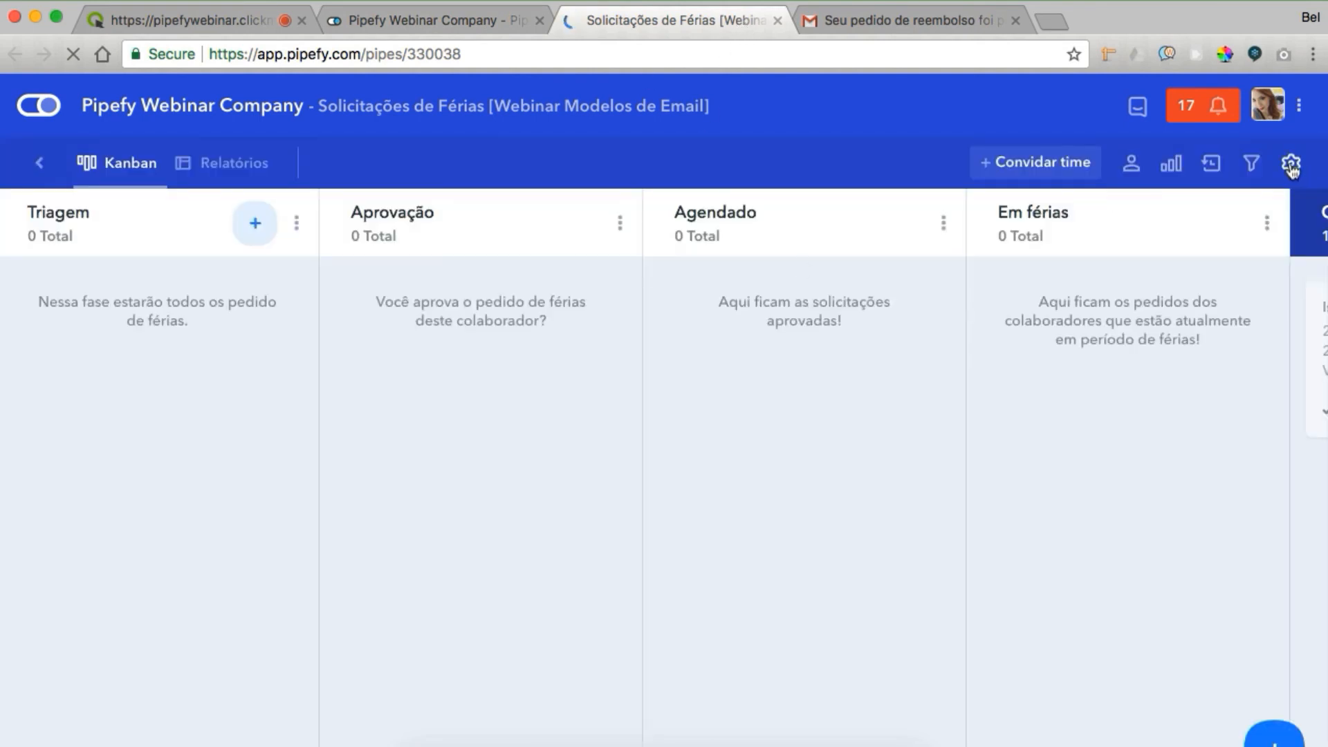
left_click(1291, 168)
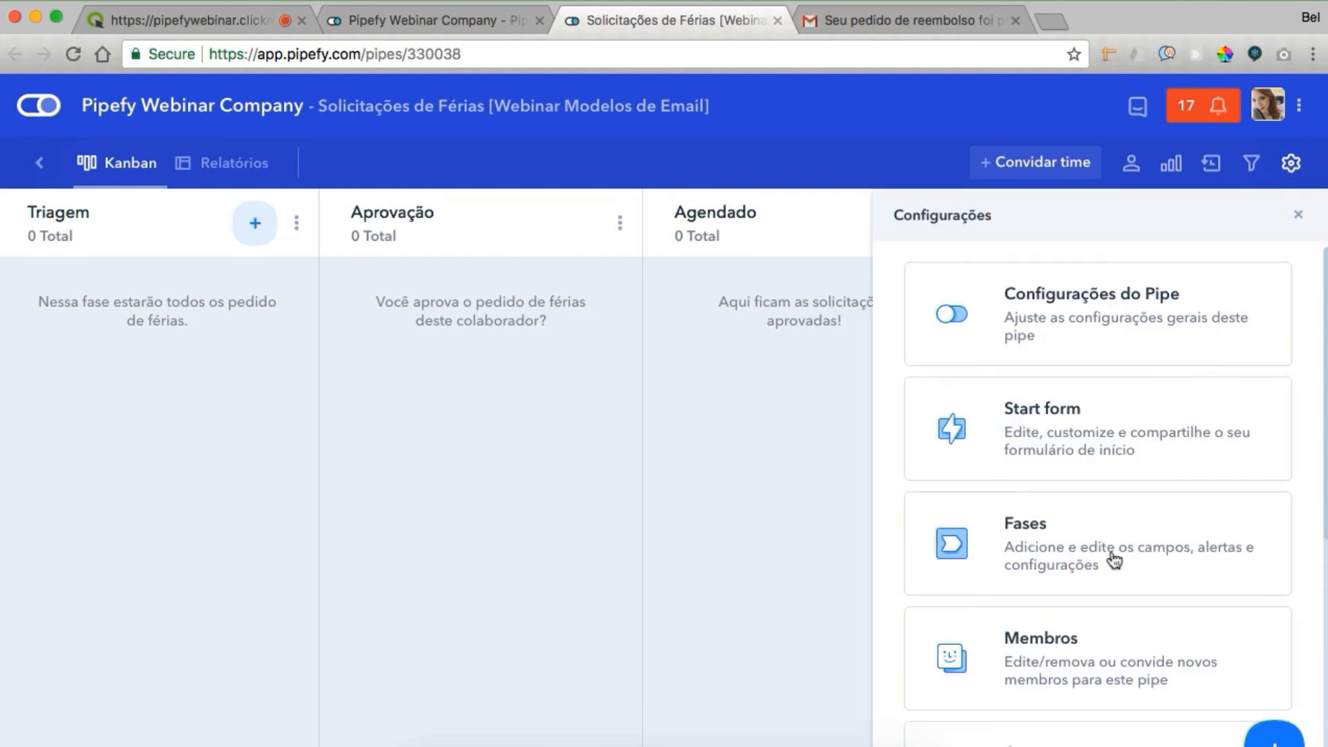
scroll(1114, 559, "down", 5)
scroll(1113, 558, "down", 2)
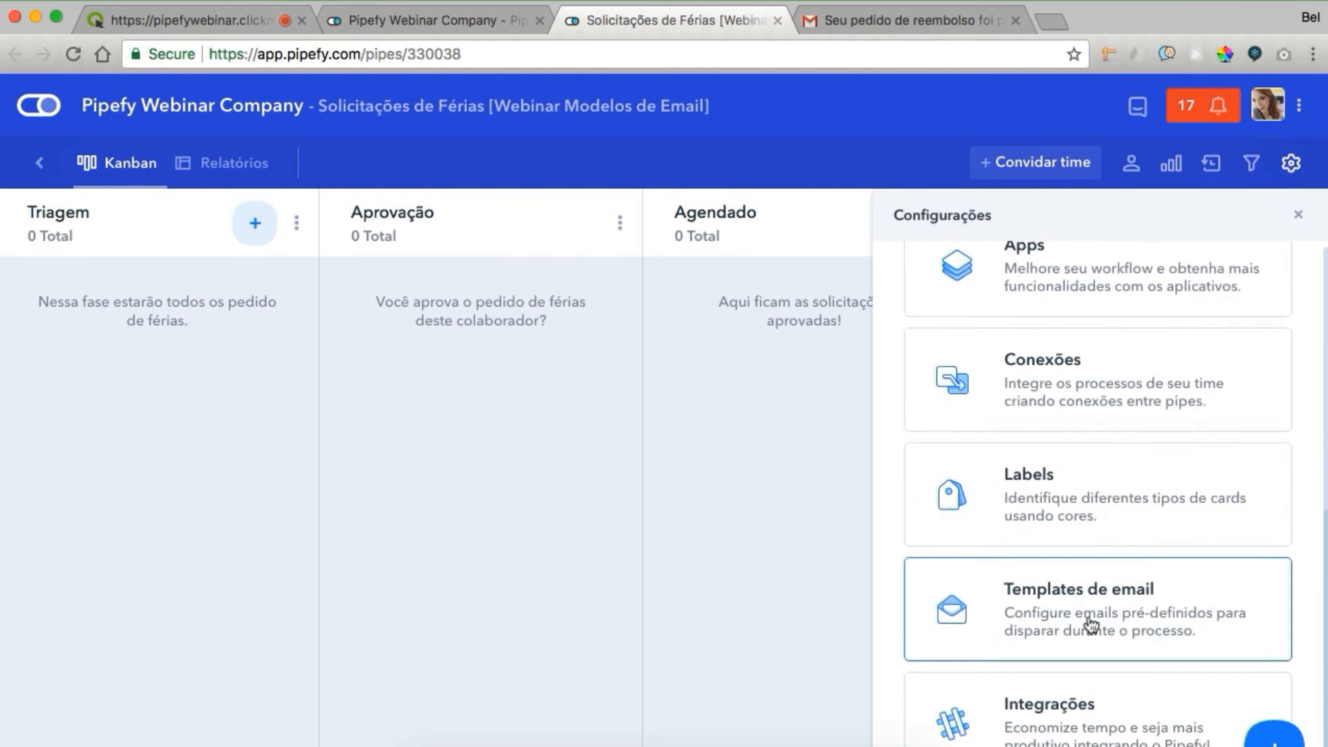
left_click(1092, 626)
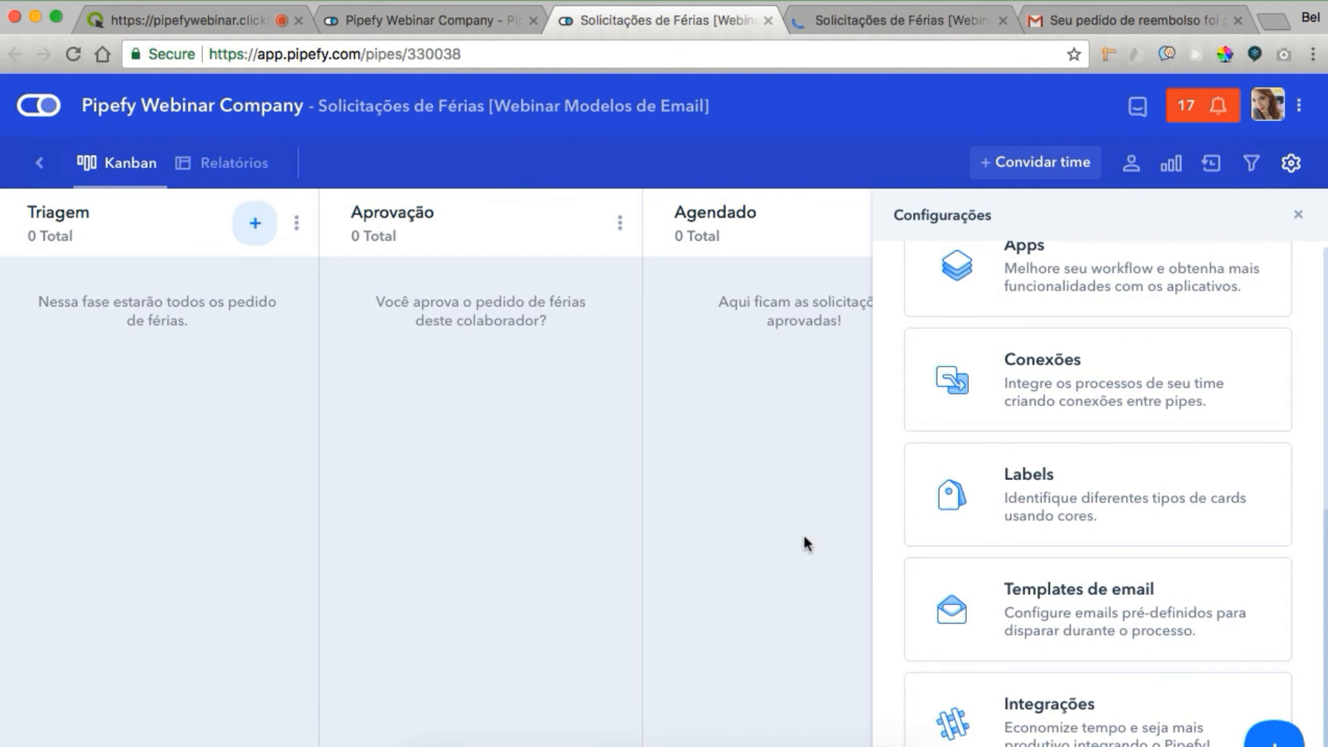
left_click(1299, 217)
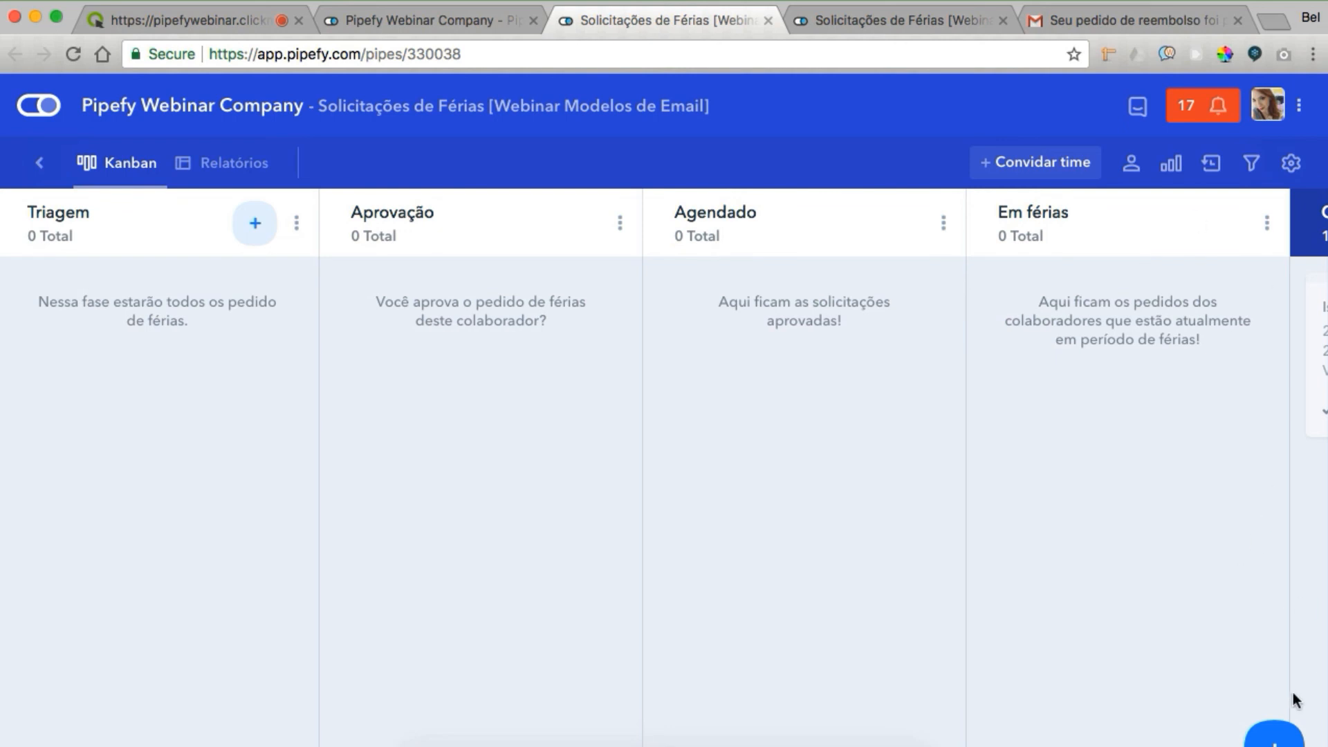
Start a vacation request with the requester's name, dates 01/12/2017 to 31/01/2018, and department Vendas
left_click(1253, 740)
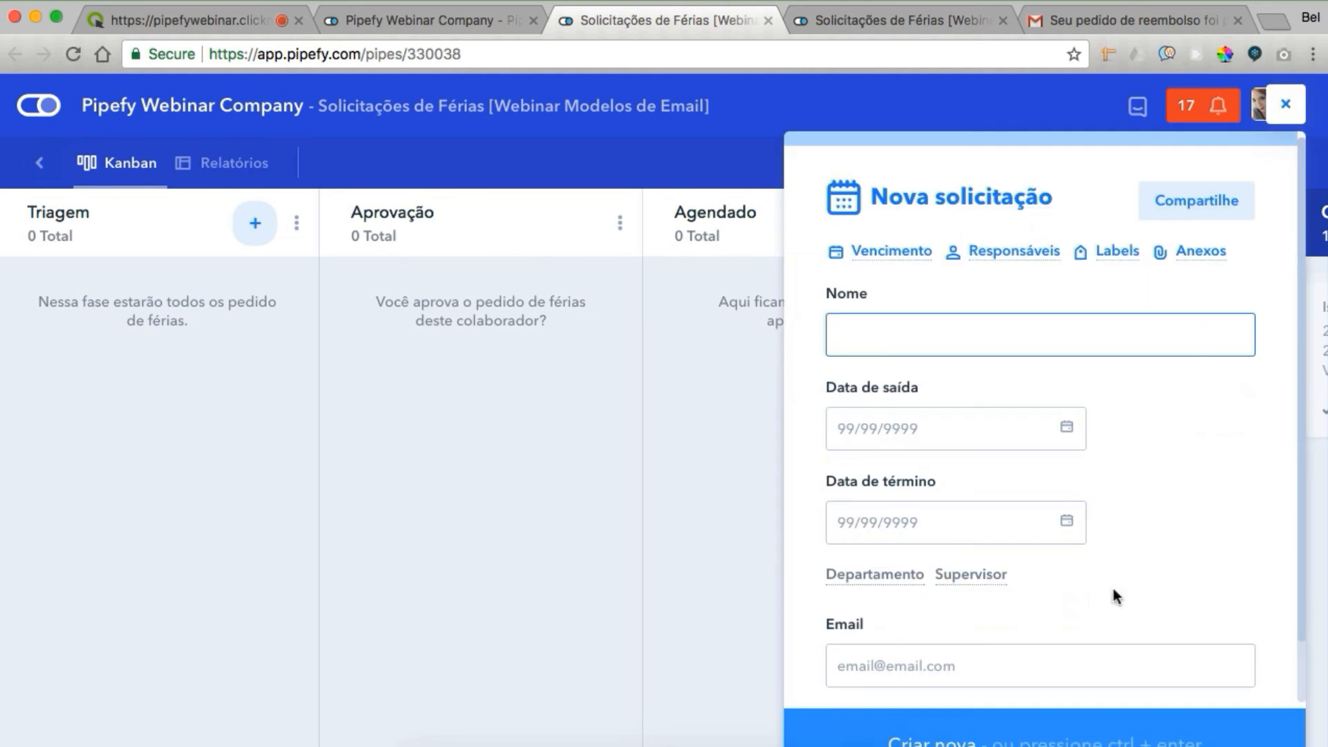
type("Isabelle")
key("Tab")
left_click(1052, 139)
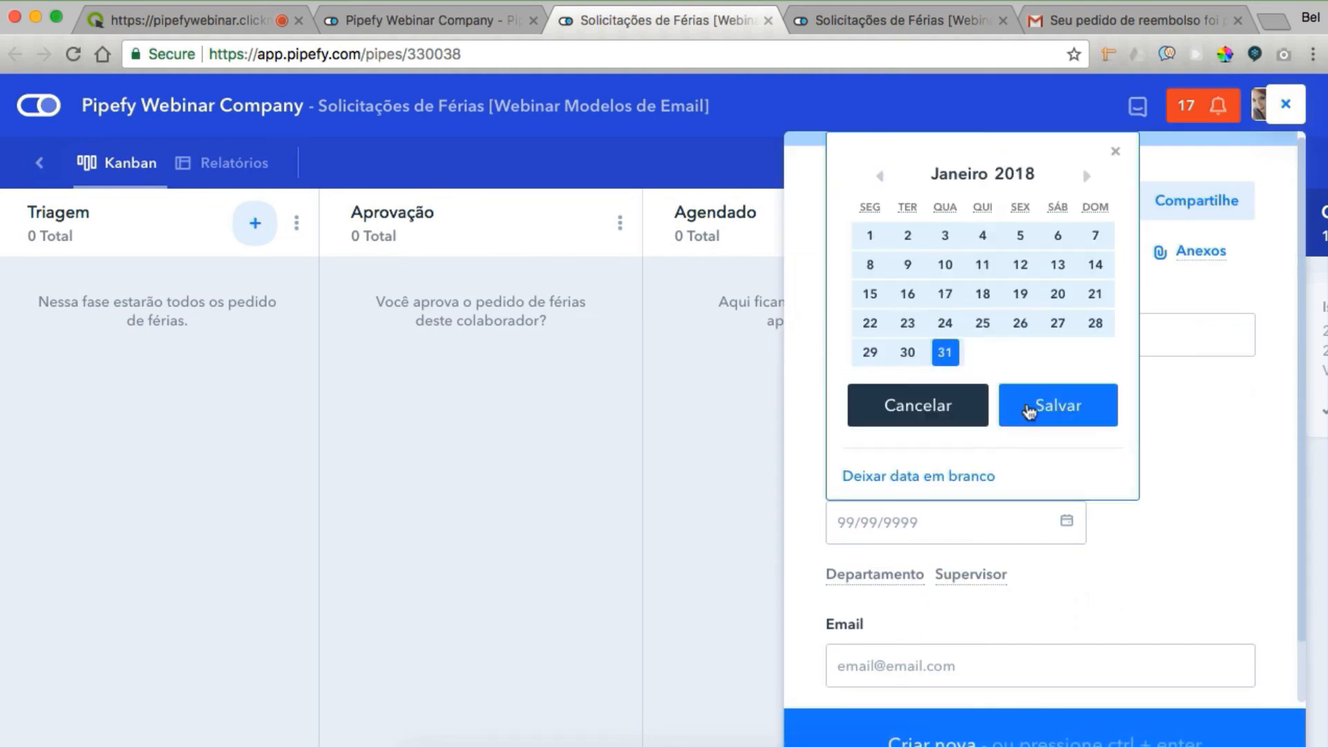
left_click(1035, 407)
left_click(894, 562)
left_click(896, 611)
left_click(892, 711)
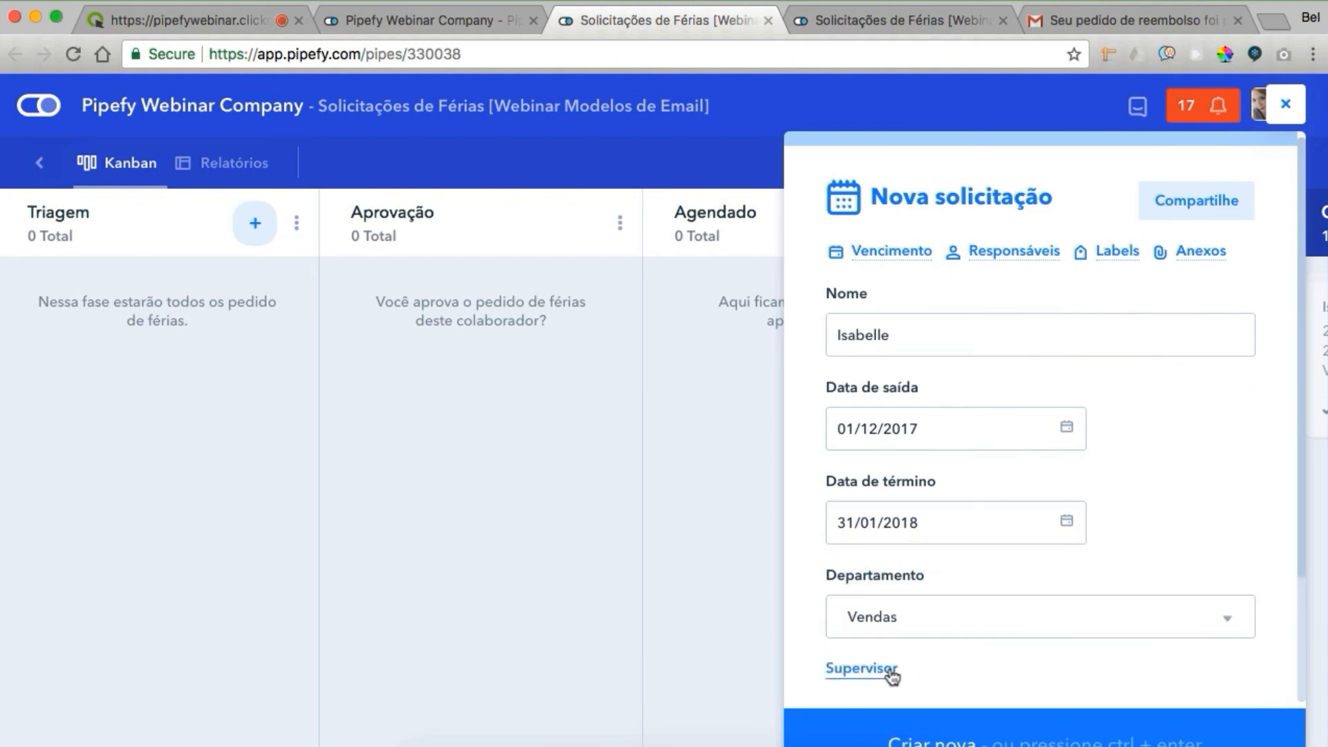
Enter the supervisor's name and the requester's e-mail address, then submit with Criar nova
scroll(965, 551, "down", 3)
left_click(913, 501)
left_click(908, 589)
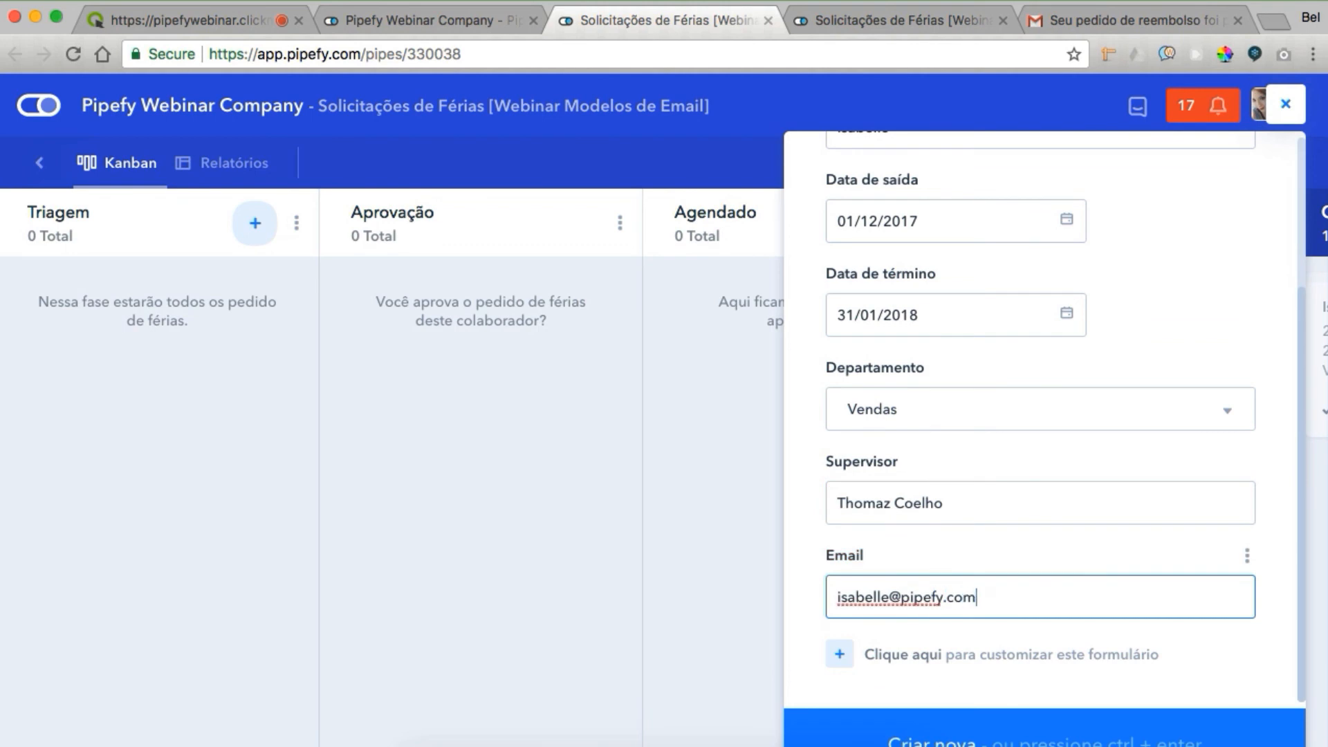
left_click(940, 726)
On the new card, answer Sim to the vacation policy question and add an Aprovador
left_click(84, 308)
left_click(700, 379)
left_click(733, 456)
left_click(865, 623)
Move the card into Aprovação, approve the request, and move it to Agendado
left_click(1057, 633)
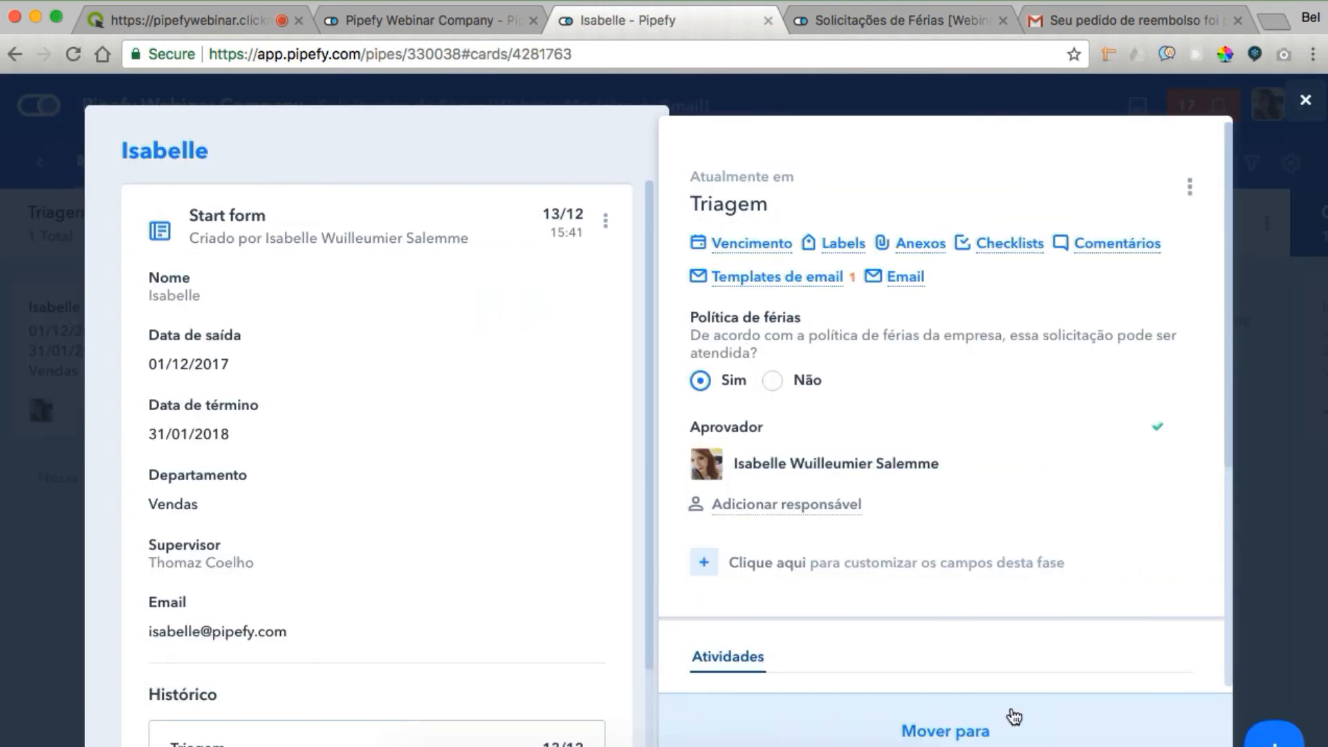
left_click(1010, 727)
left_click(918, 593)
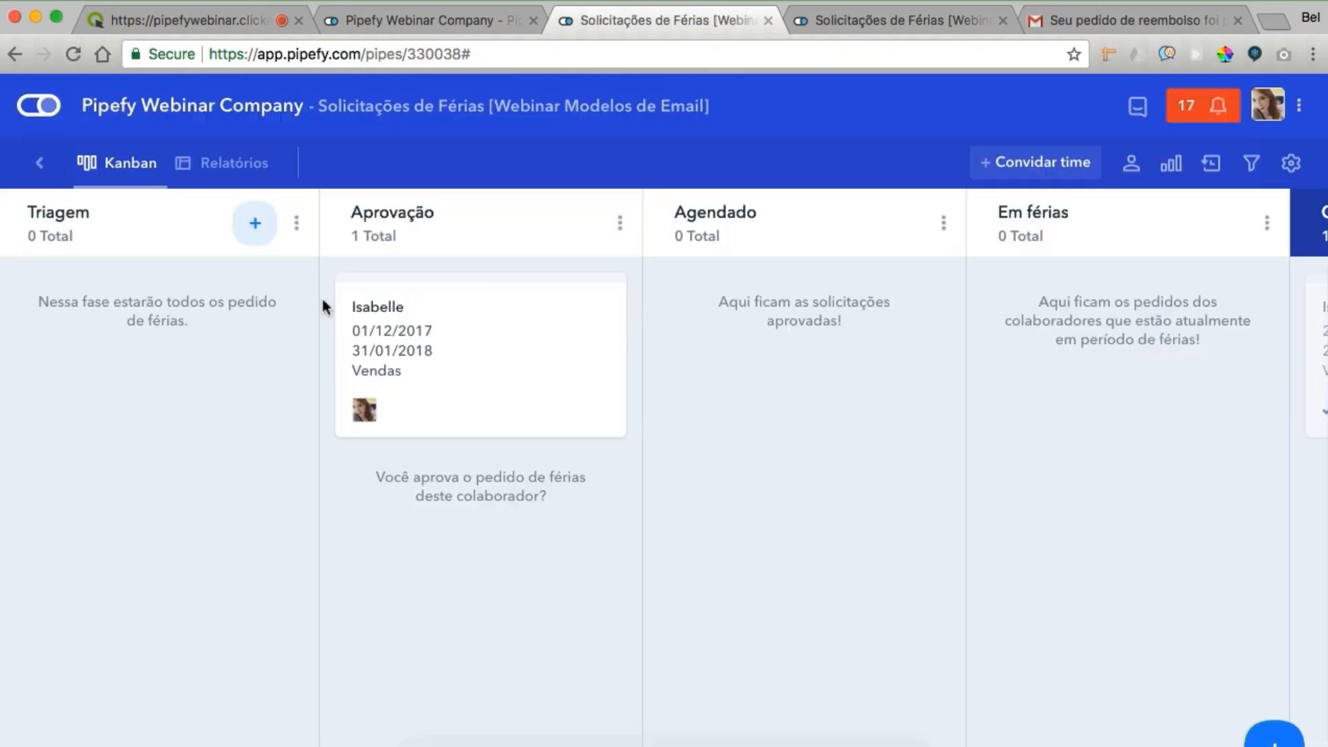
left_click(370, 335)
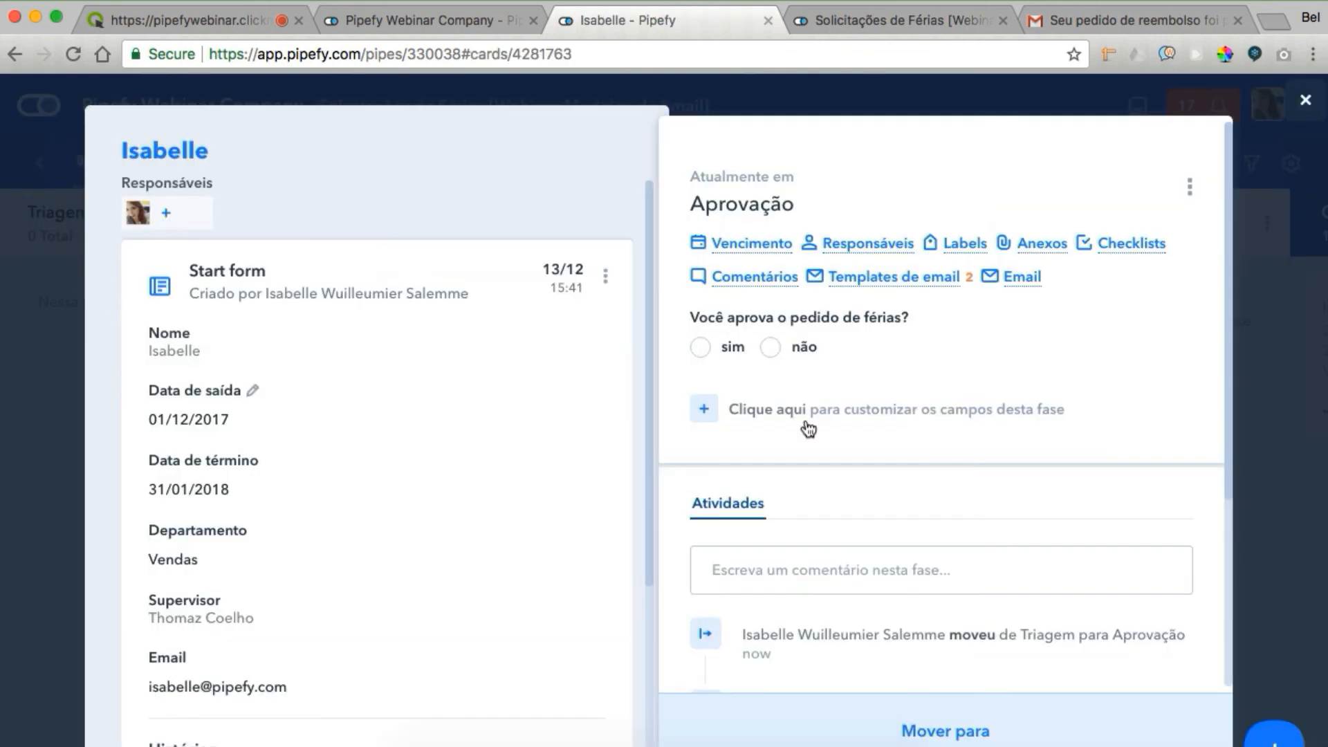
left_click(700, 348)
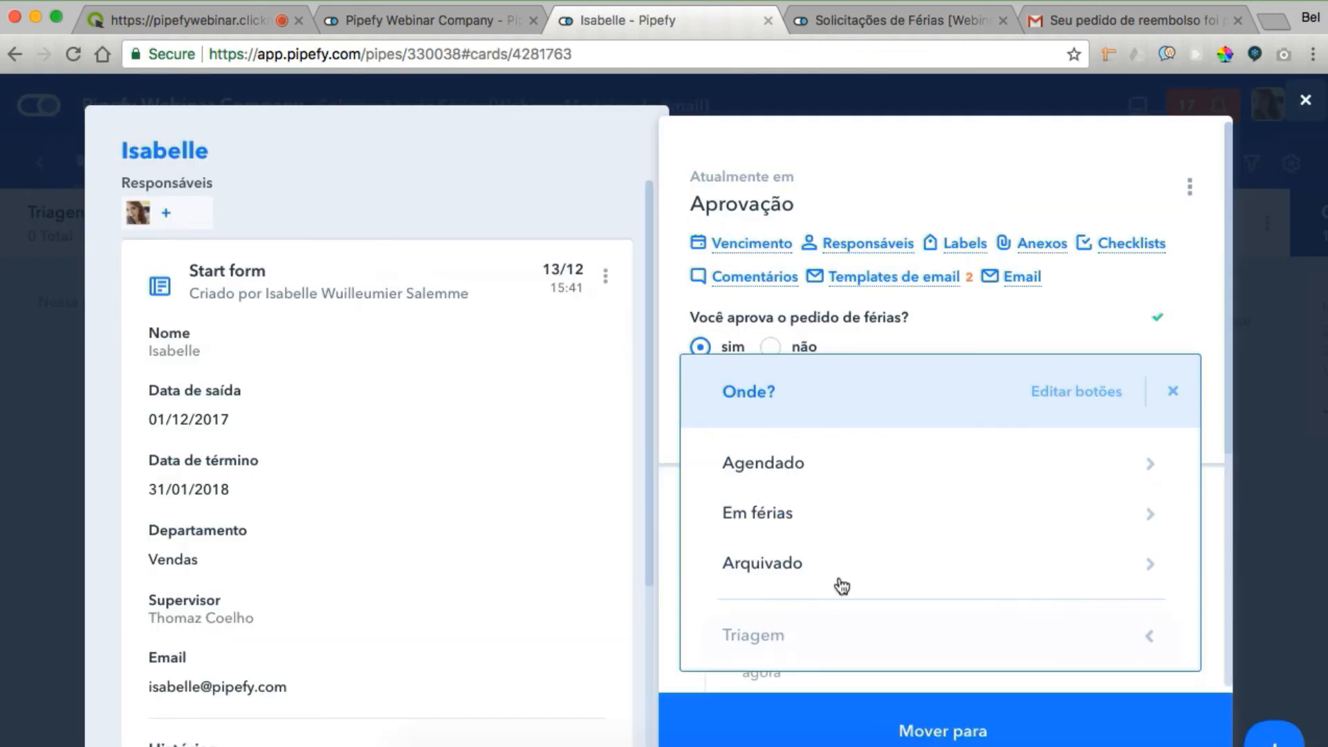
left_click(816, 481)
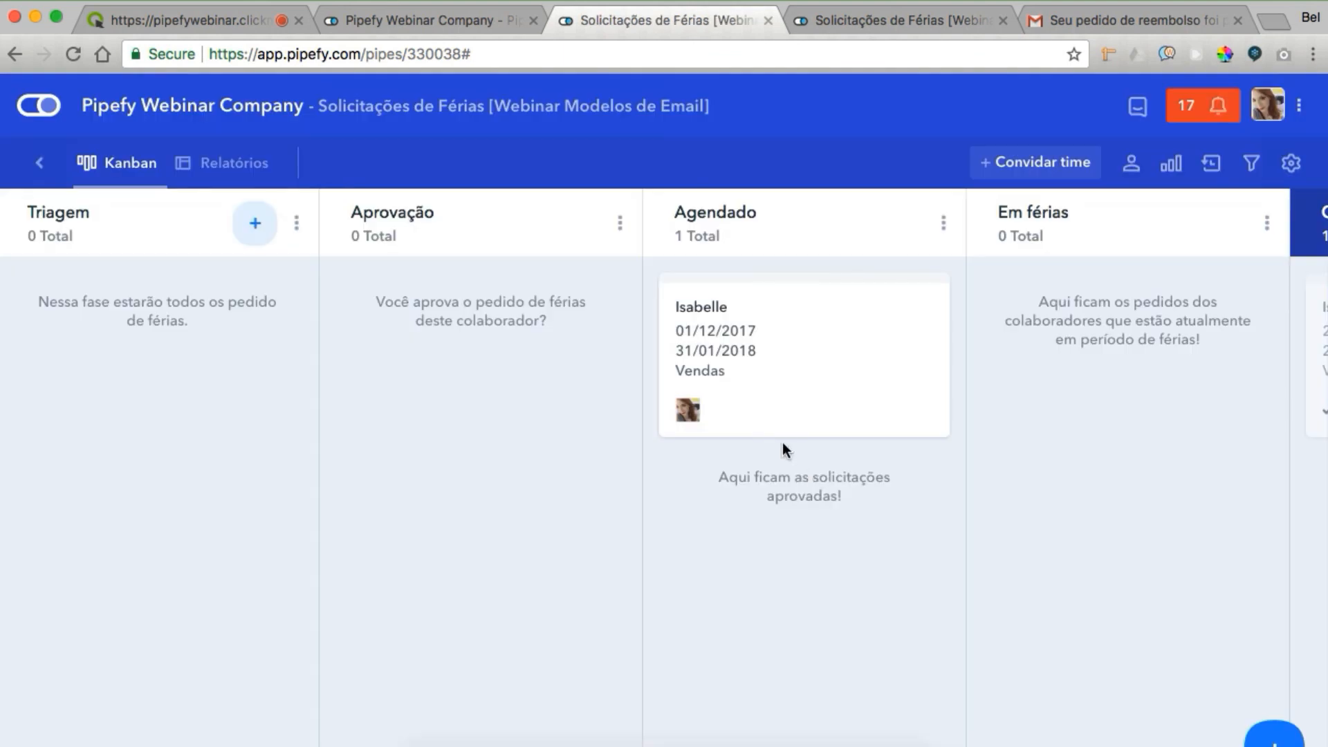
Move the vacation request card to Em férias, then on to Concluído
left_click(729, 356)
left_click(850, 520)
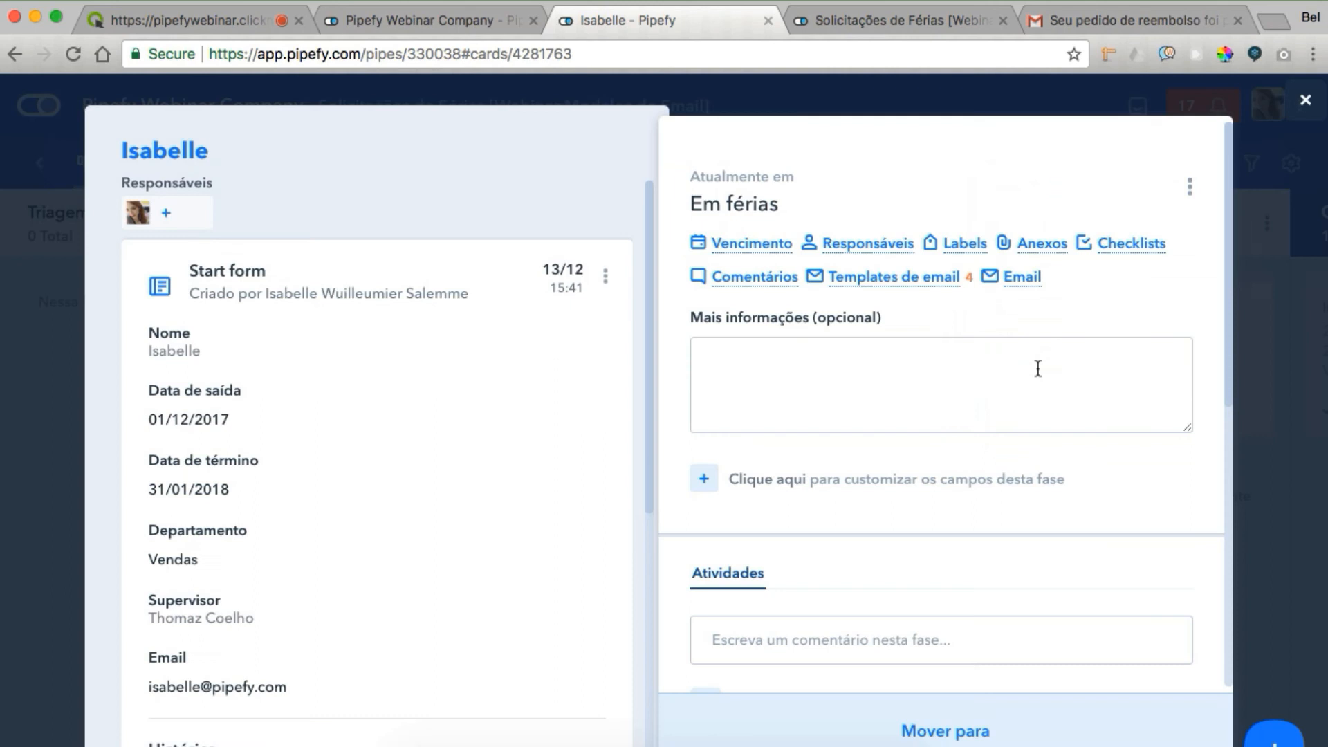
left_click(1035, 370)
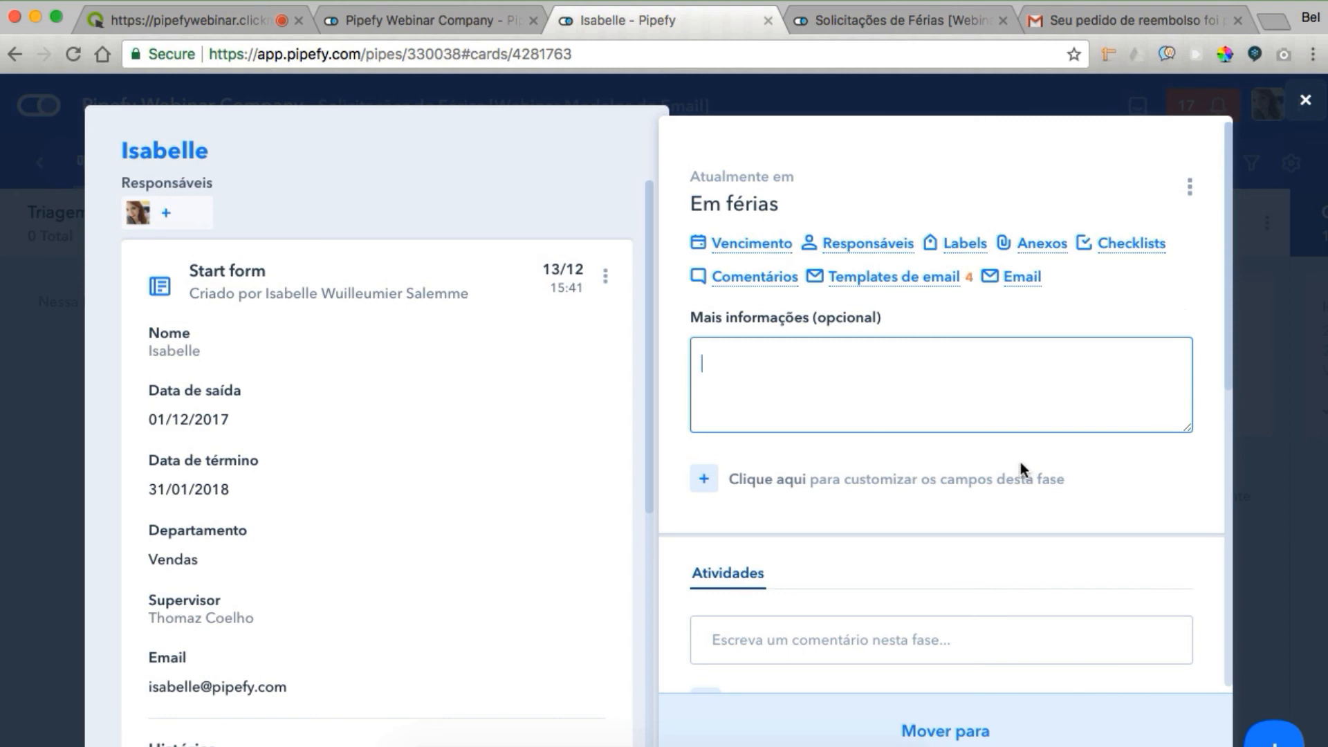
left_click(865, 728)
left_click(812, 485)
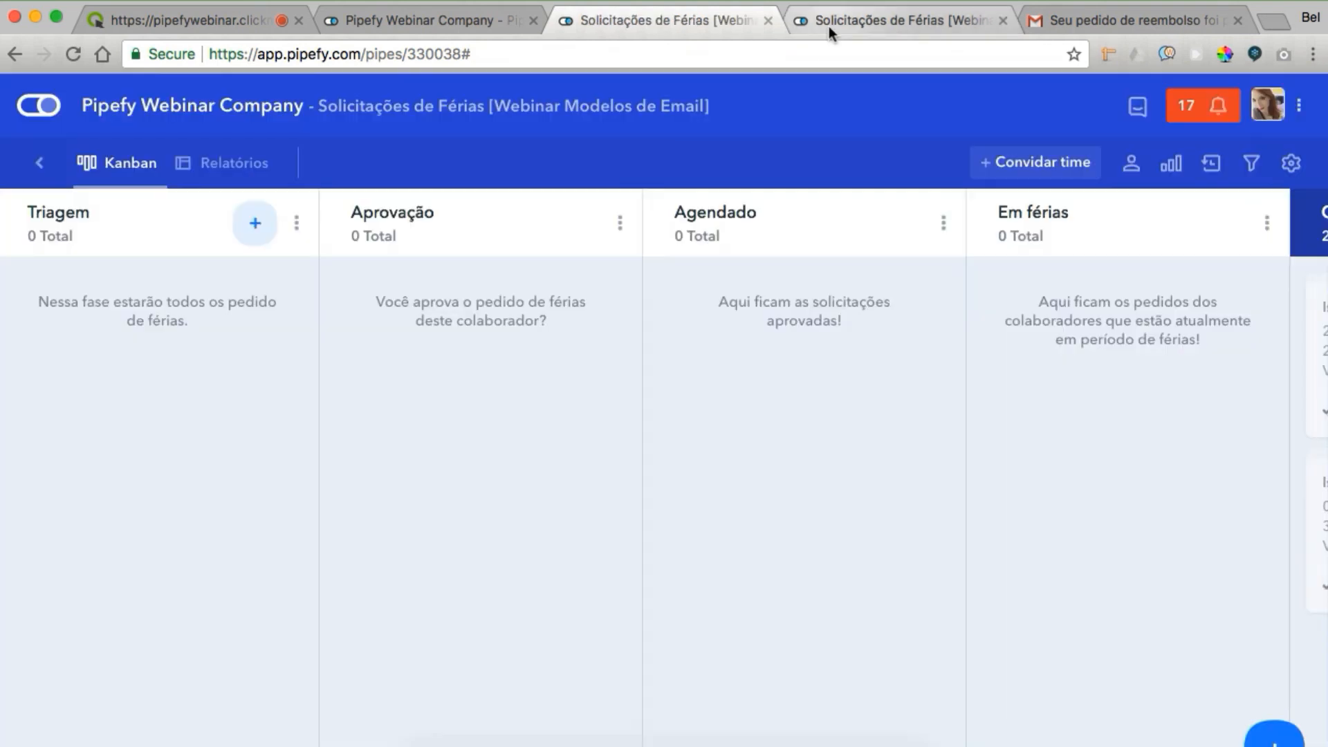
Open the five vacation templates, from Pedido de férias recebido to Volta de férias, in background tabs
left_click(829, 29)
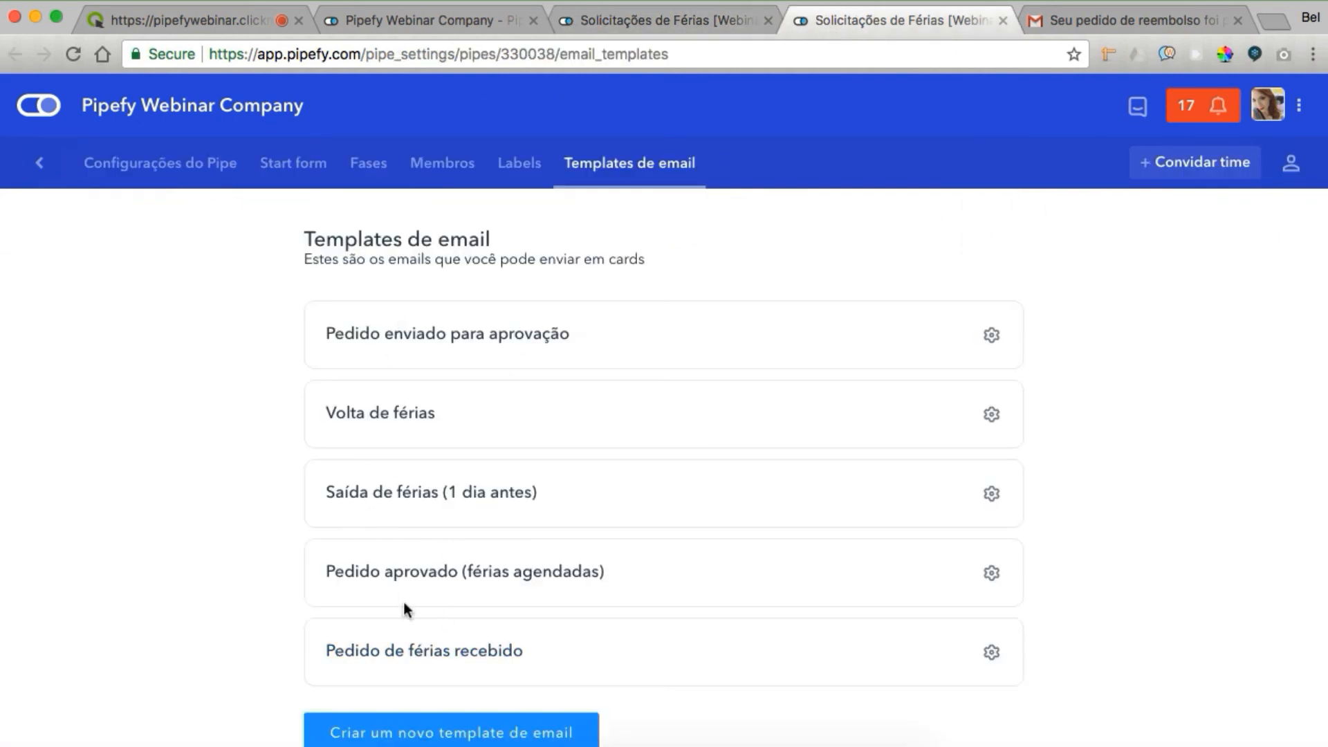
left_click(401, 656, "super")
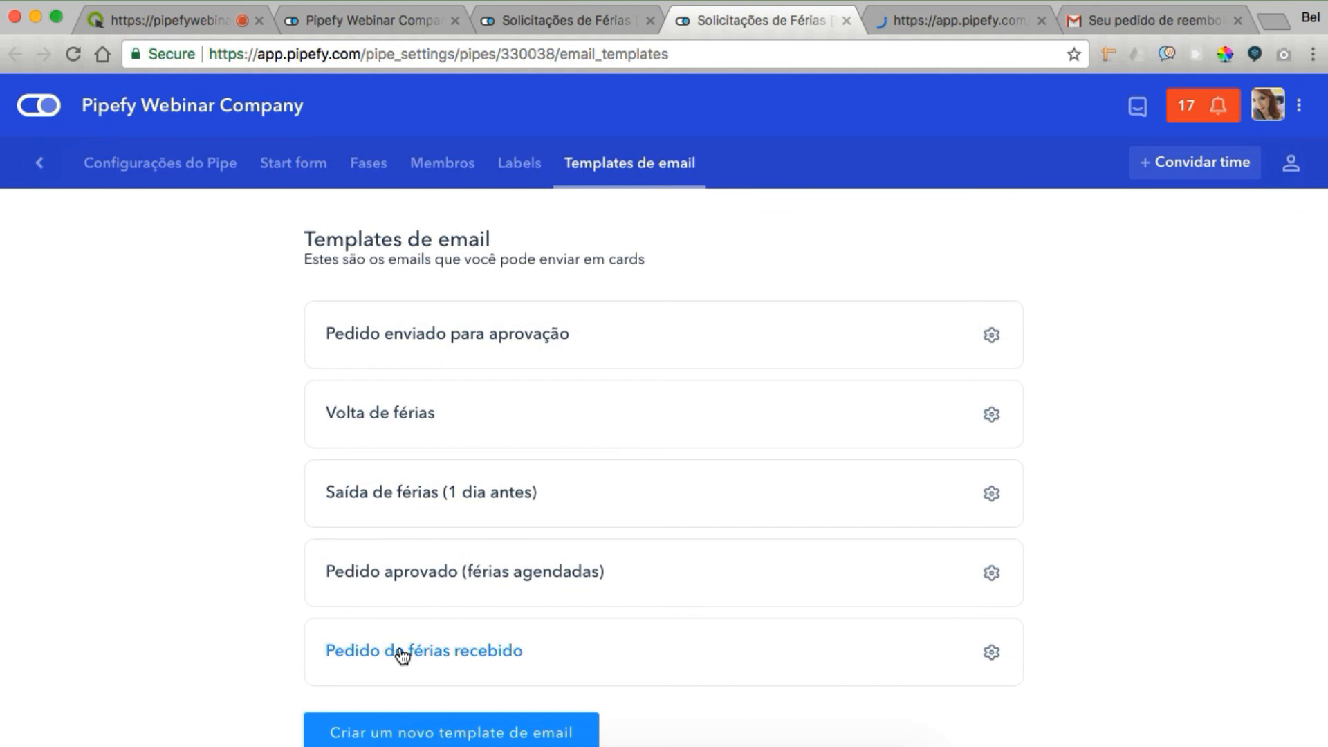
left_click(395, 336, "super")
left_click(401, 572, "super")
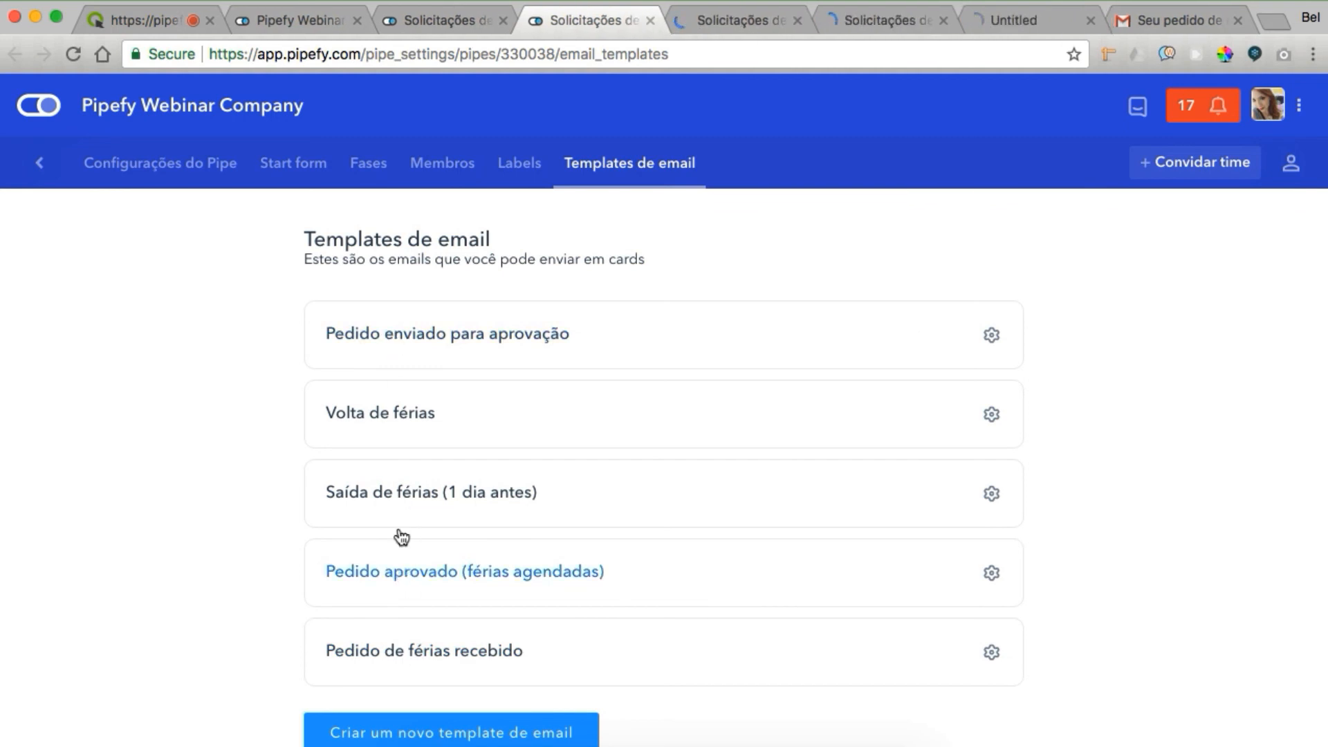
left_click(382, 495, "super")
left_click(378, 417, "super")
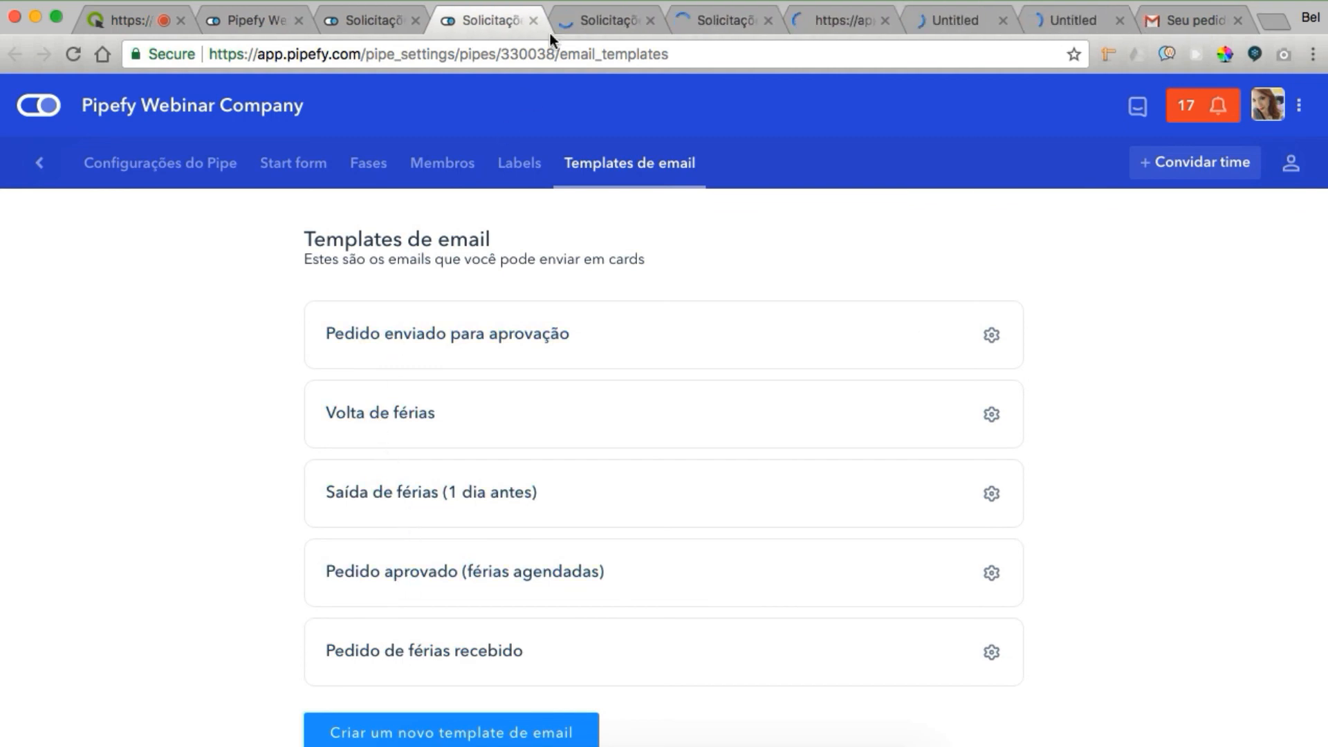
Read through the Pedido de férias recebido template body, then bring up the Gmail inbox
left_click(573, 20)
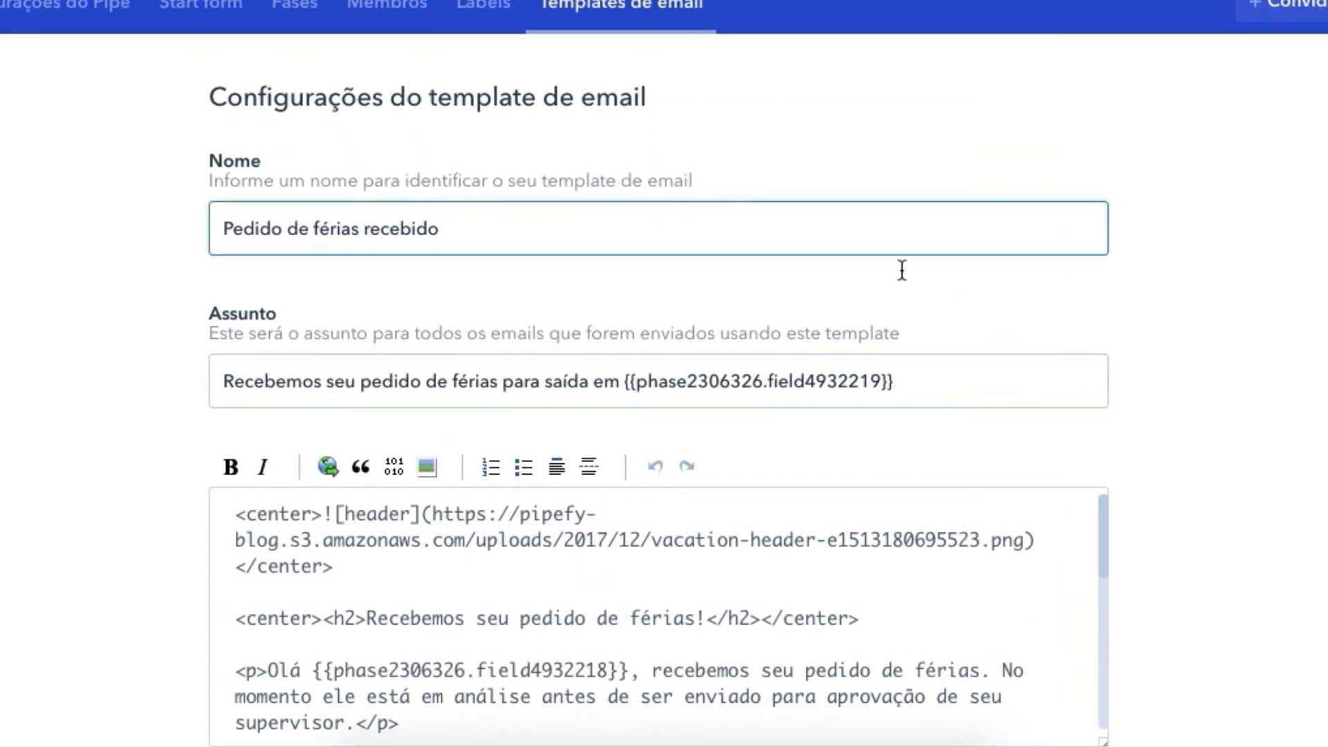
scroll(902, 270, "down", 1)
scroll(902, 270, "up", 1)
scroll(902, 271, "down", 1)
left_click(816, 529)
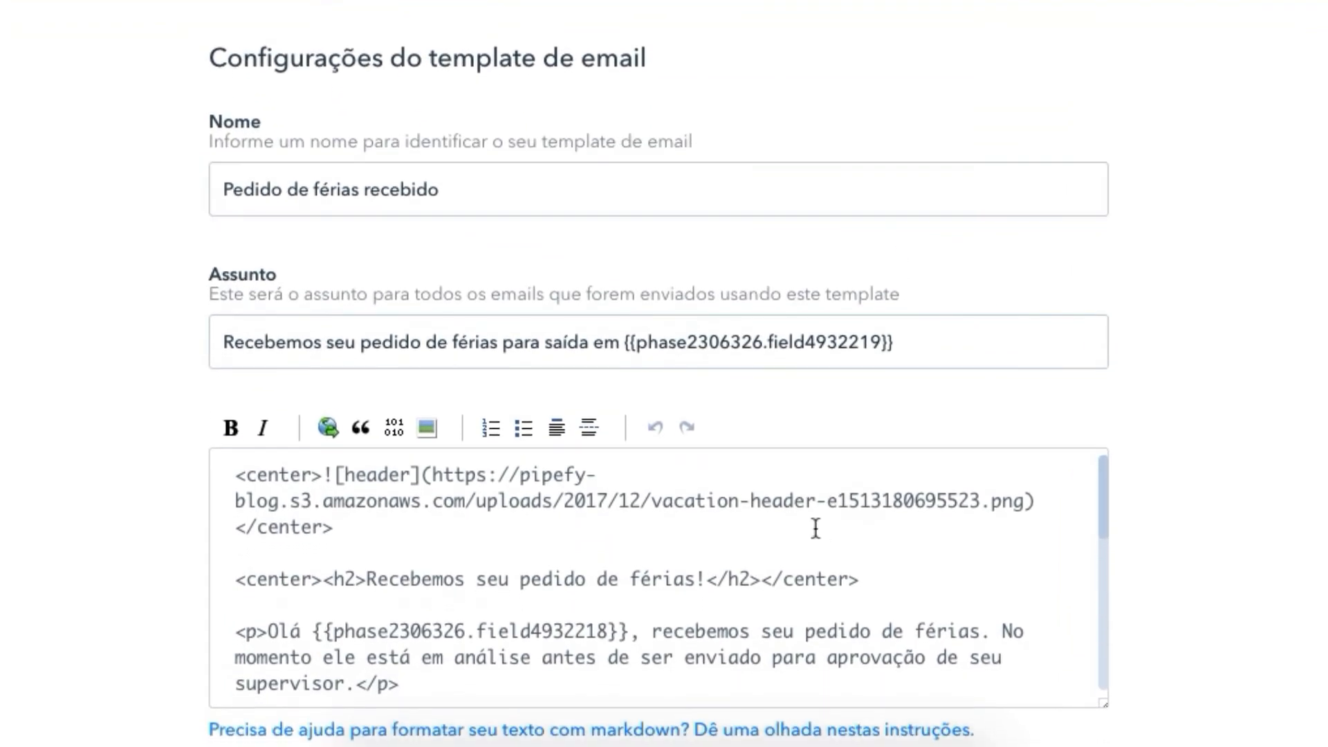
scroll(815, 529, "down", 5)
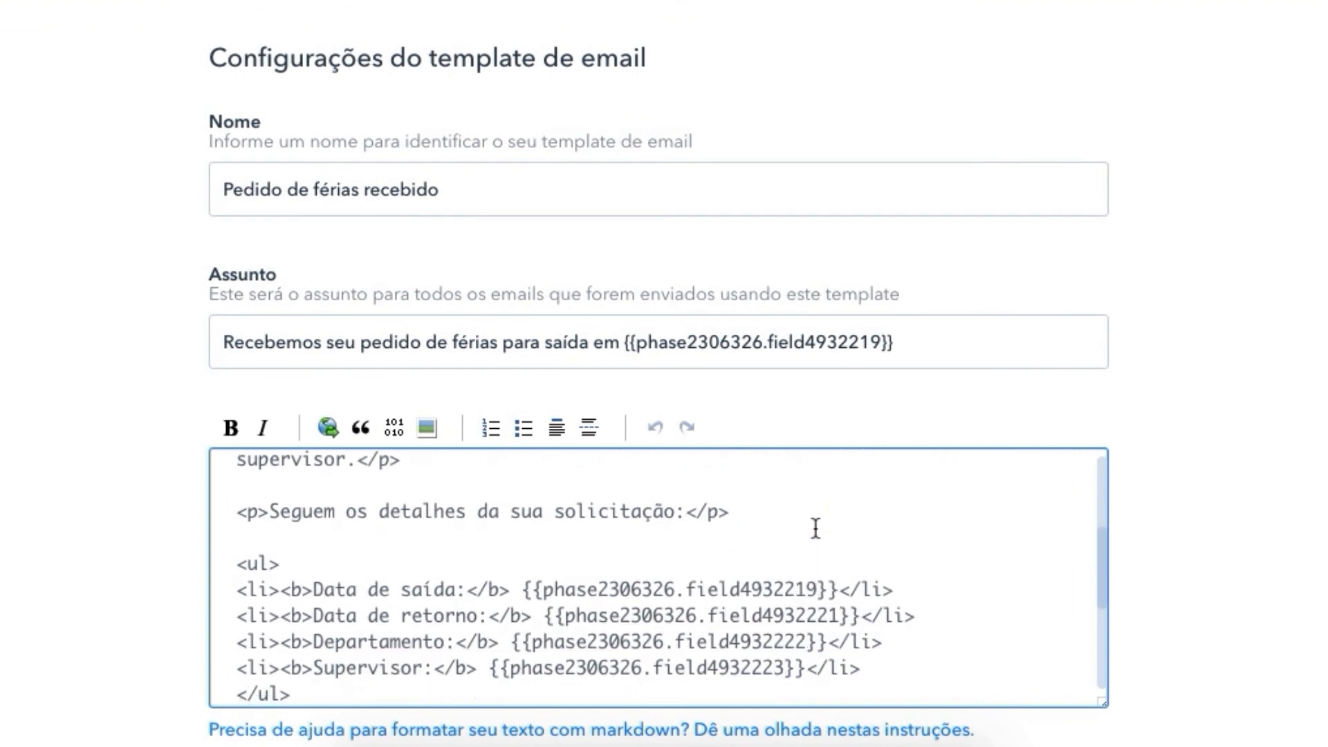
scroll(816, 529, "down", 1)
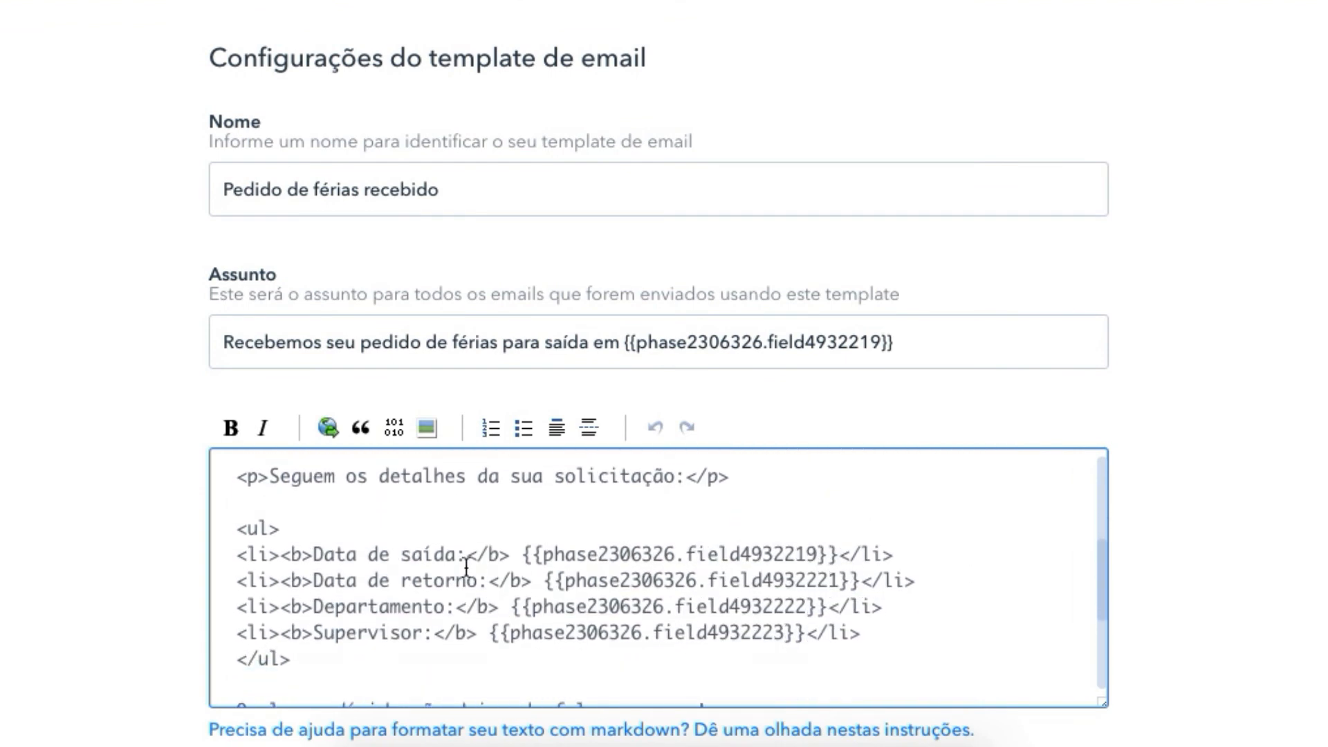
left_click(1195, 19)
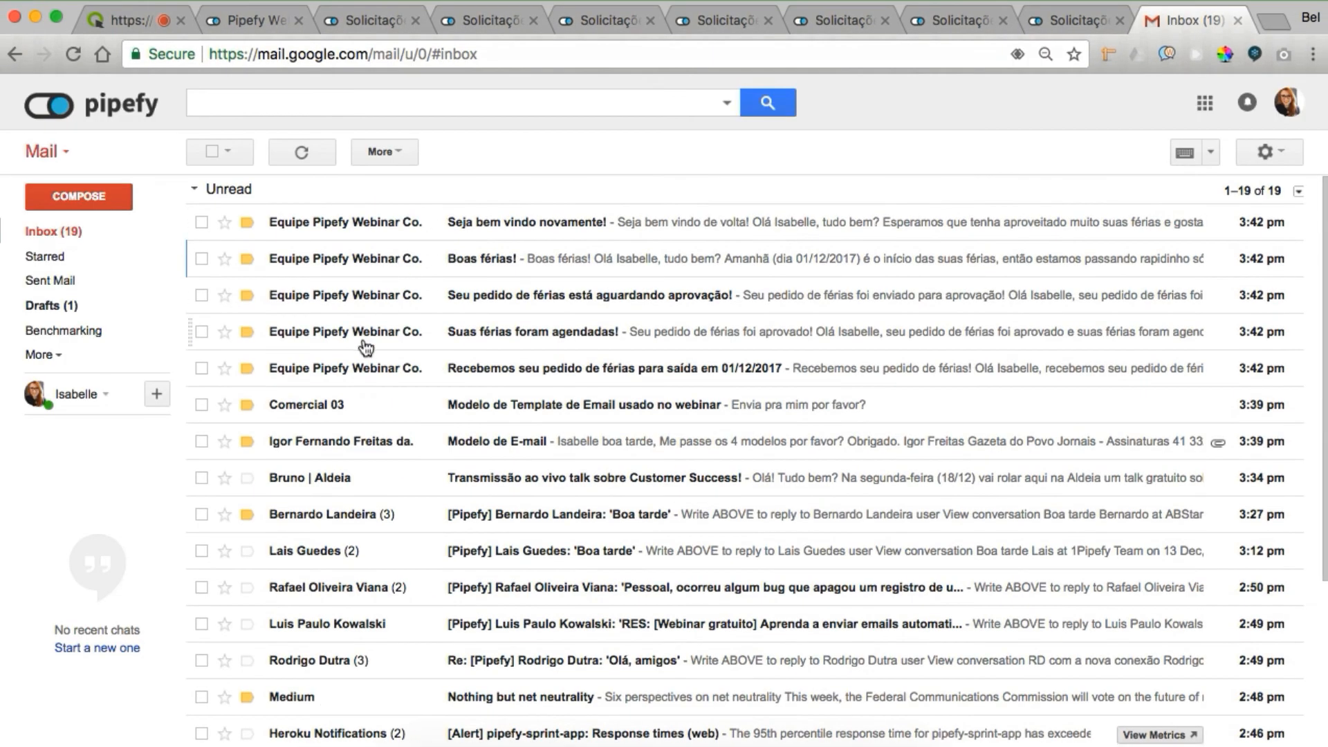
Read the 'Recebemos seu pedido de férias' email and compare it with its template
left_click(349, 370)
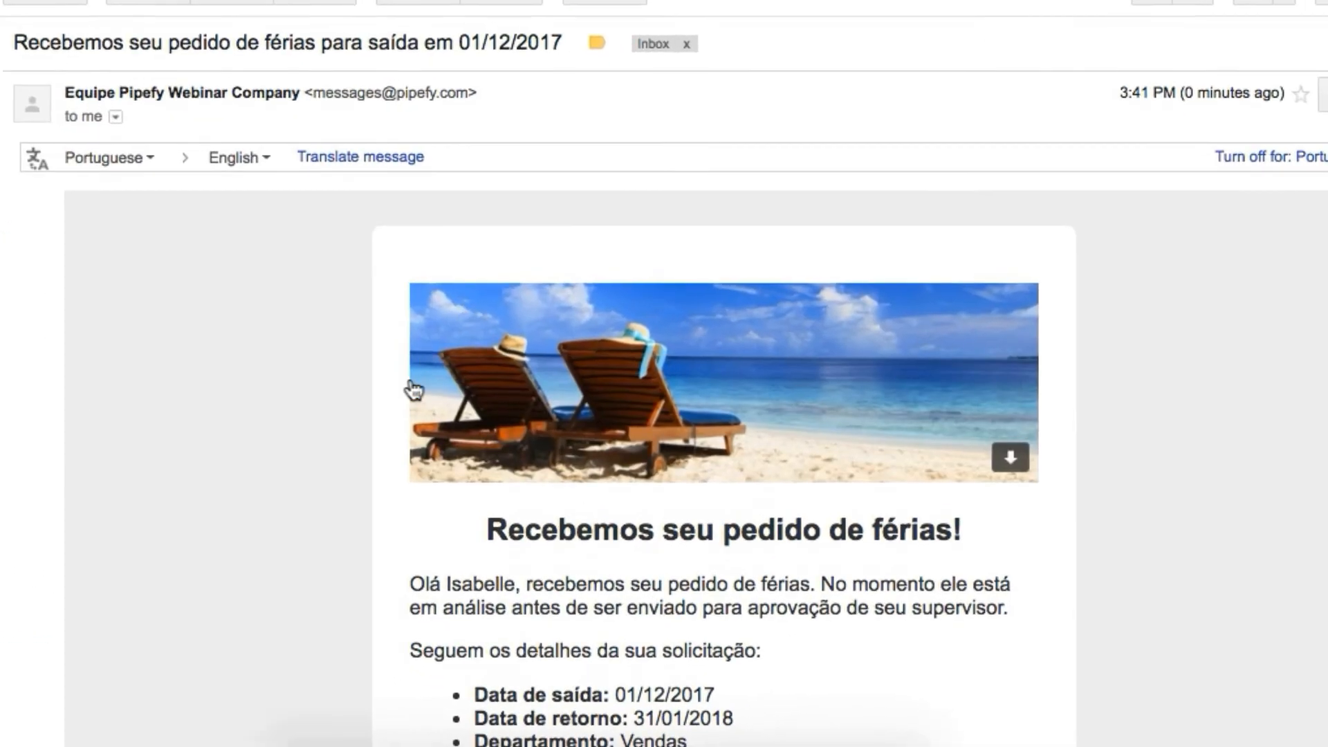
scroll(329, 443, "down", 5)
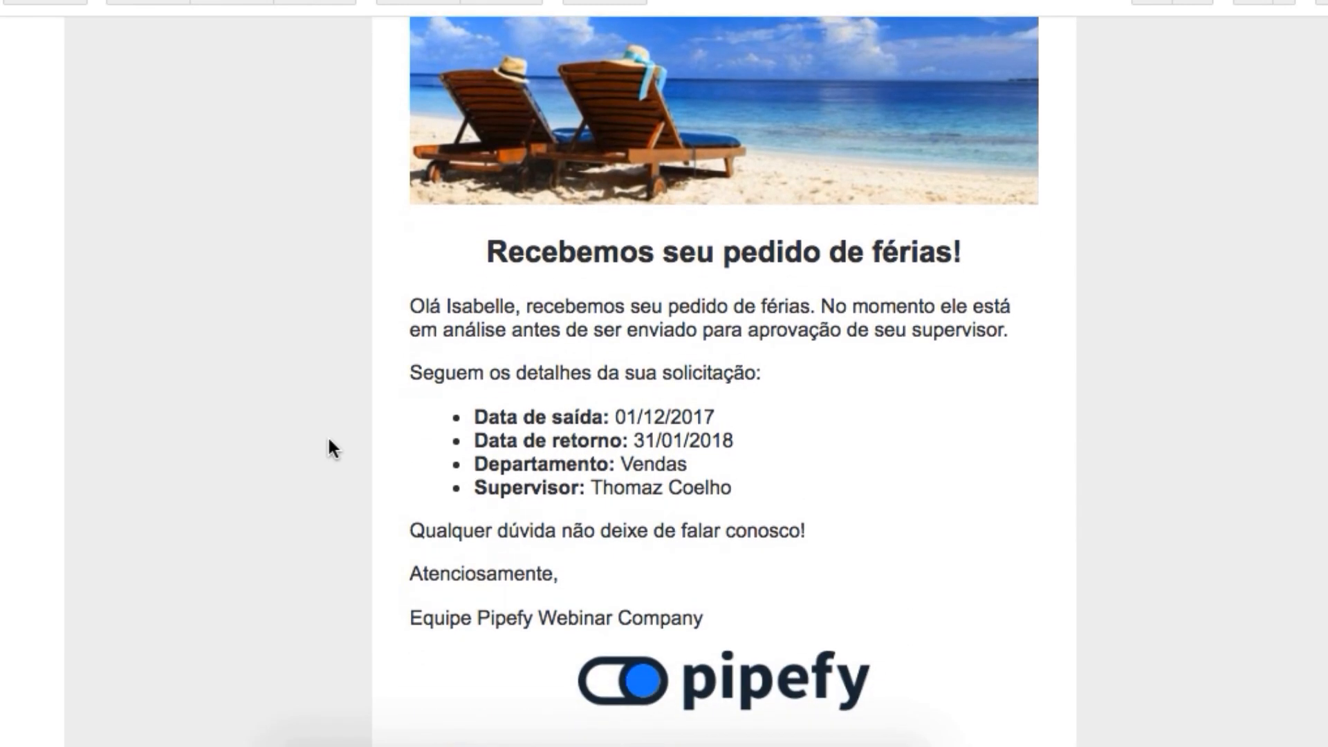
scroll(328, 440, "down", 3)
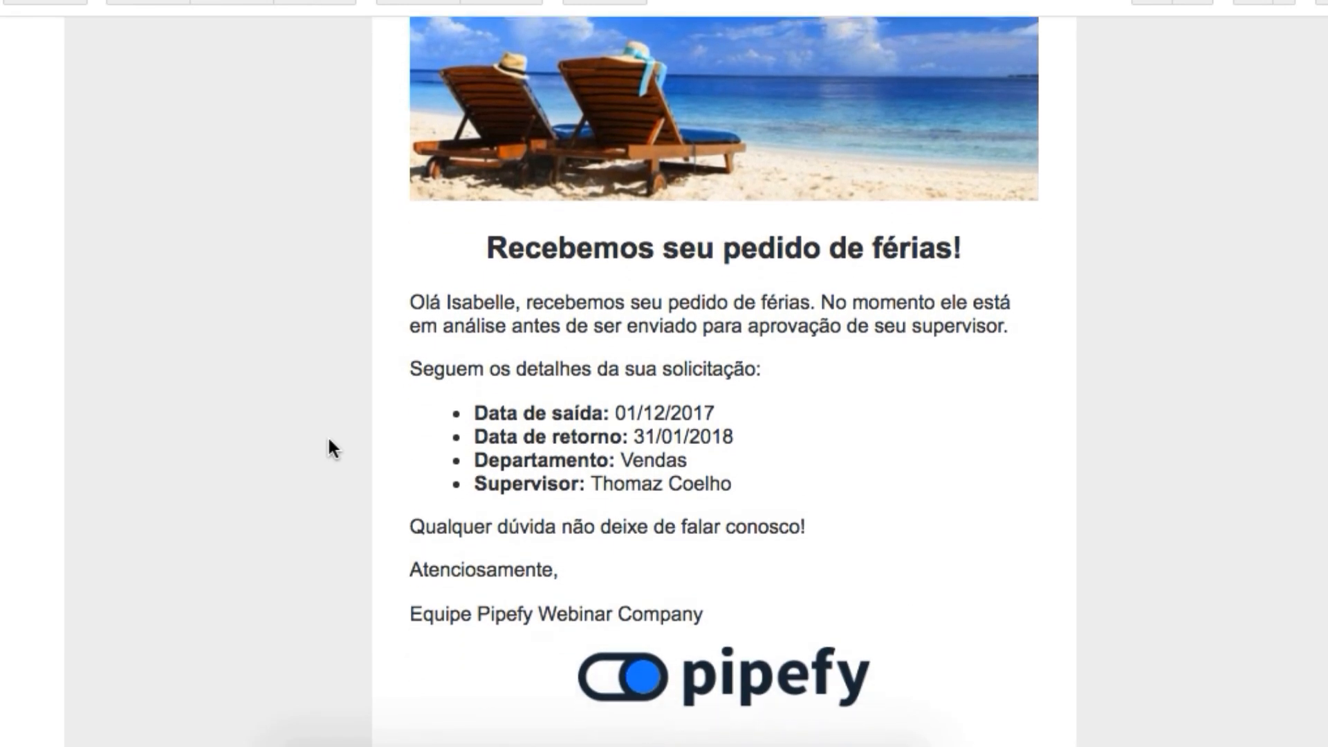
scroll(330, 442, "up", 4)
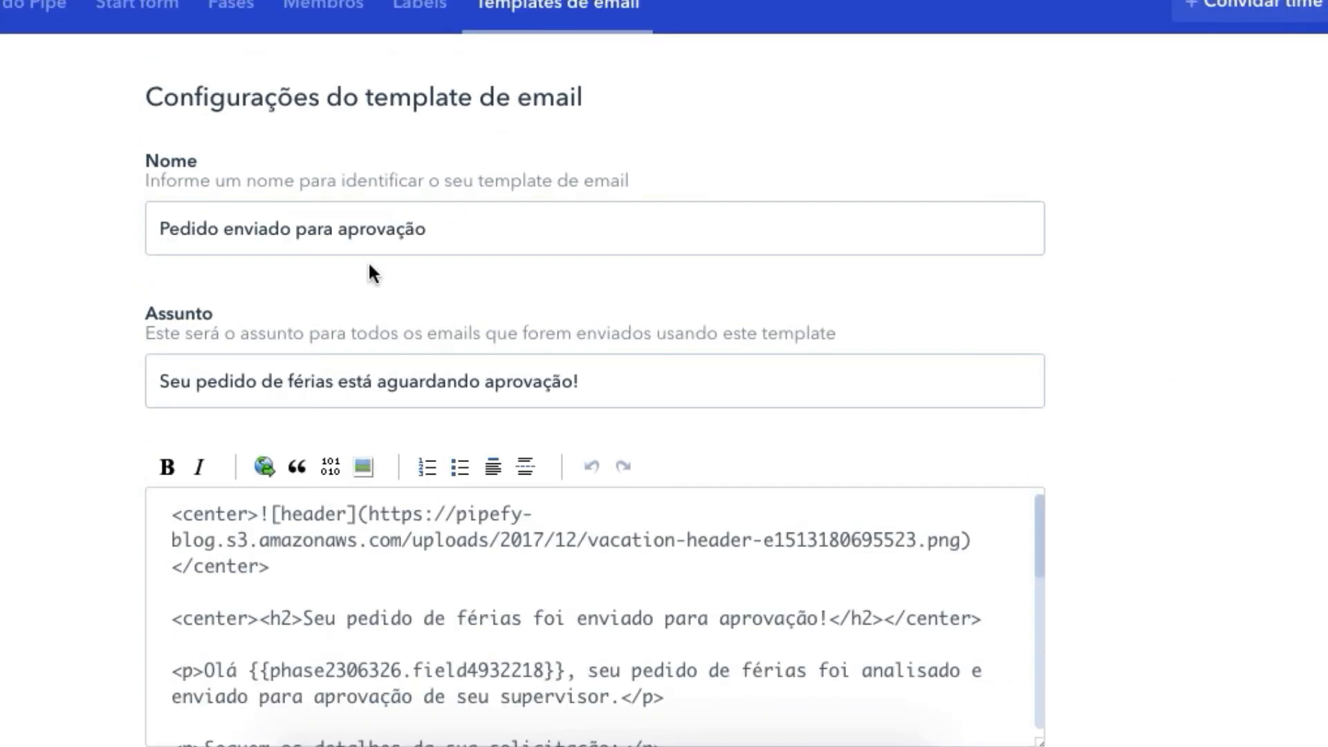
left_click(449, 499)
scroll(457, 590, "down", 5)
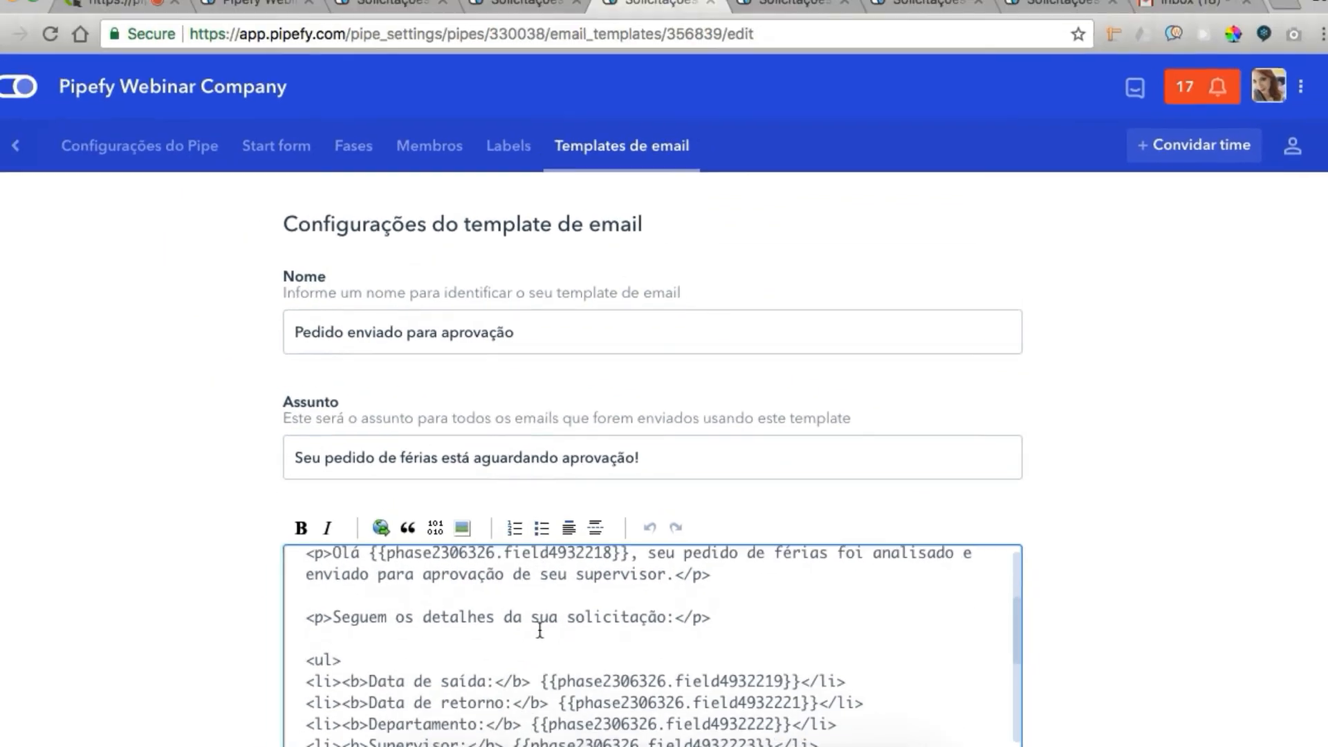
left_click(1159, 22)
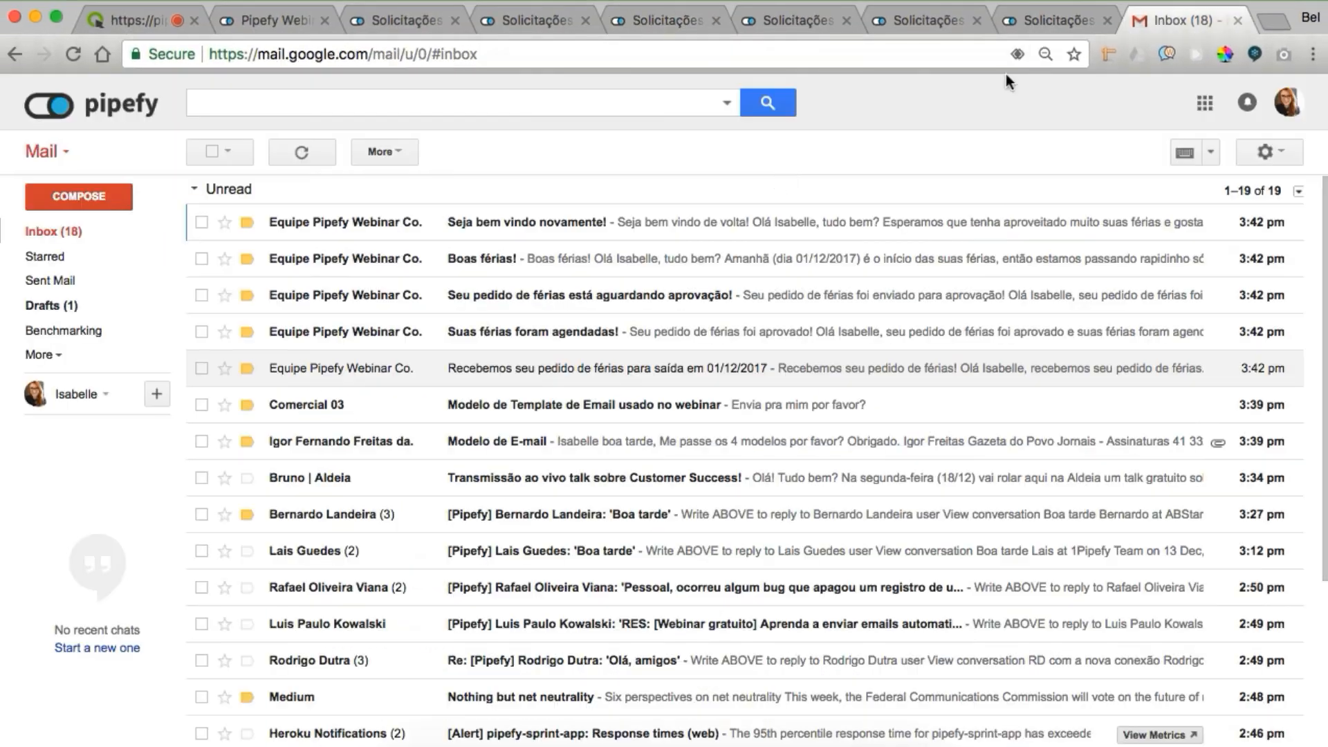
Read the awaiting-approval email and compare it with the Pedido aprovado (férias agendadas) template
left_click(332, 299)
scroll(548, 424, "down", 4)
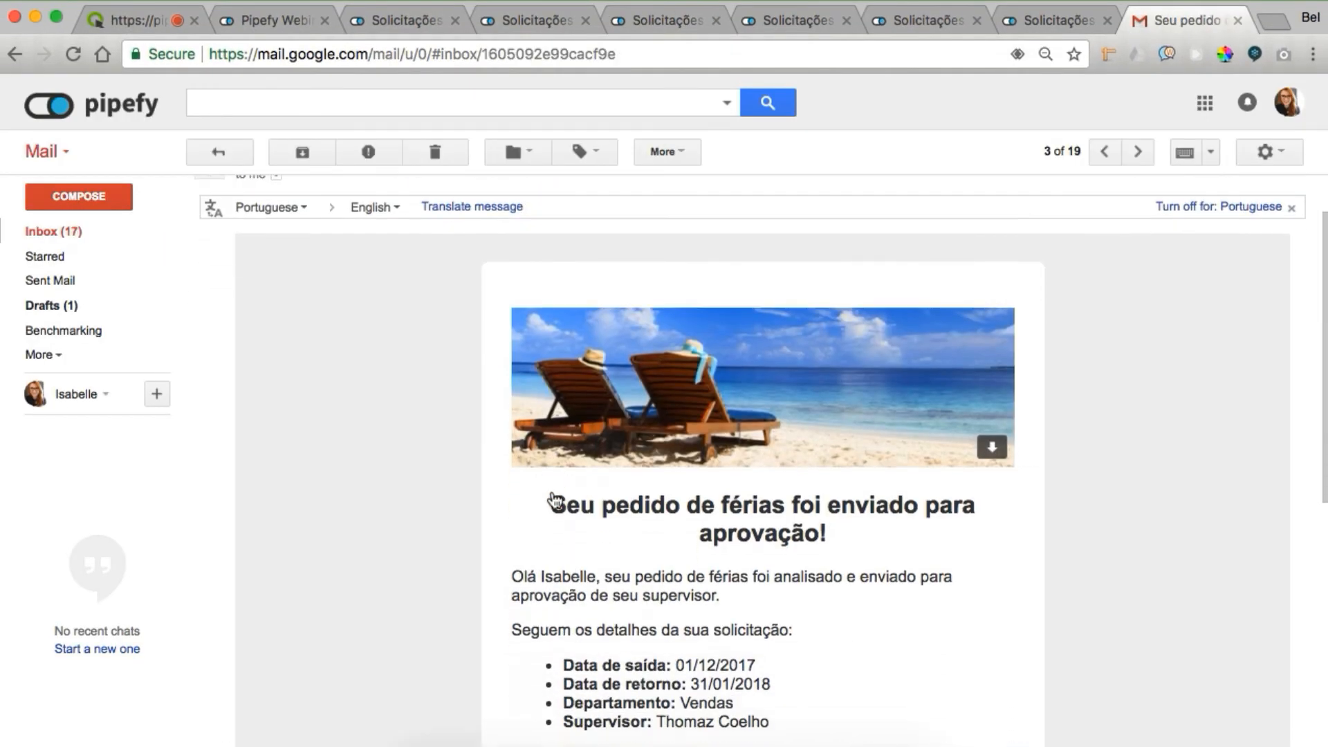
scroll(553, 498, "down", 3)
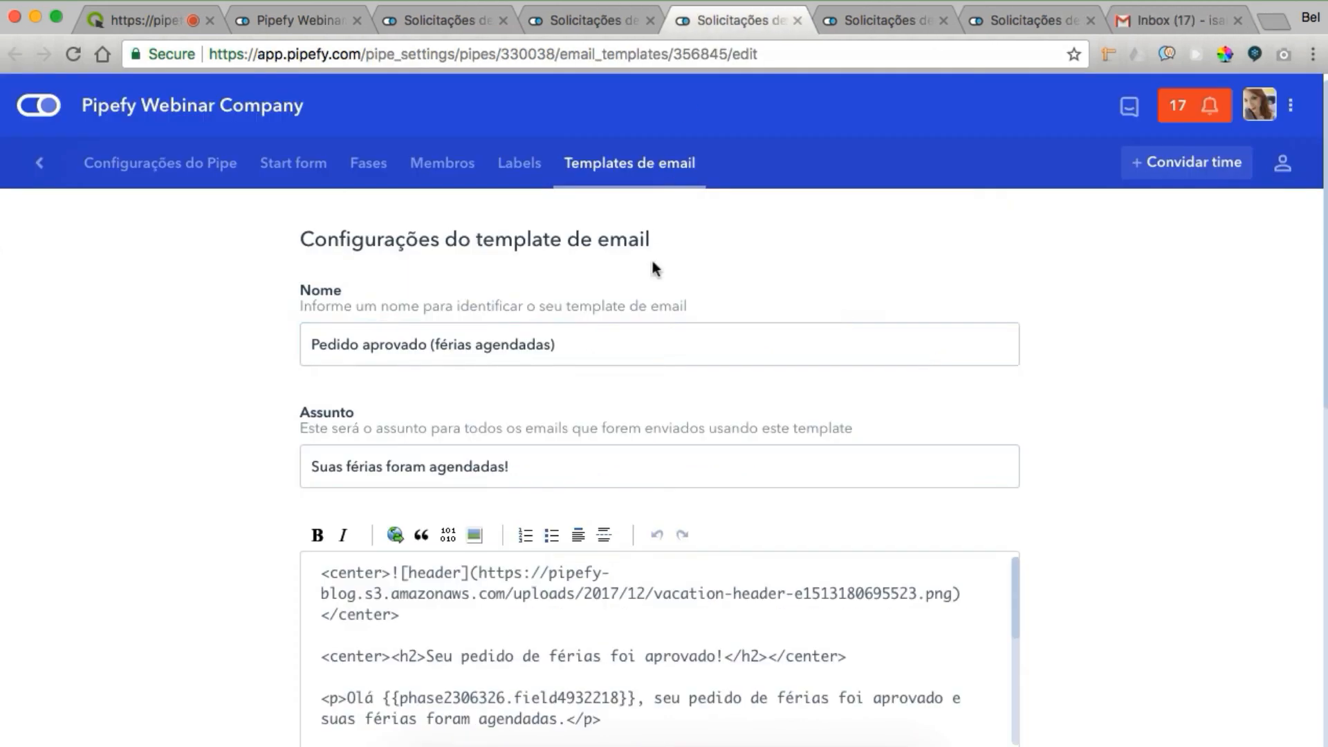
left_click(495, 352)
left_click(1028, 187)
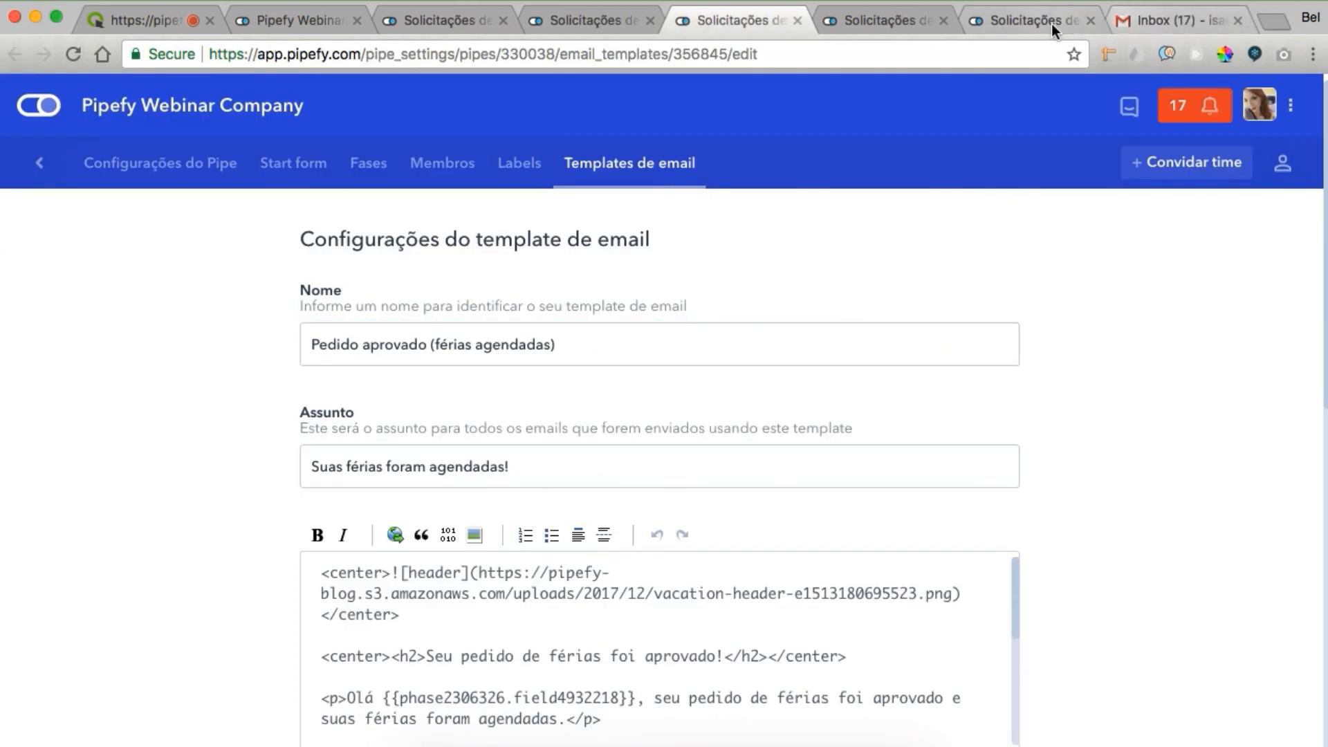
left_click(1169, 20)
Check 'Suas férias foram agendadas!' against the Saída de férias template, then read 'Boas férias!'
left_click(512, 370)
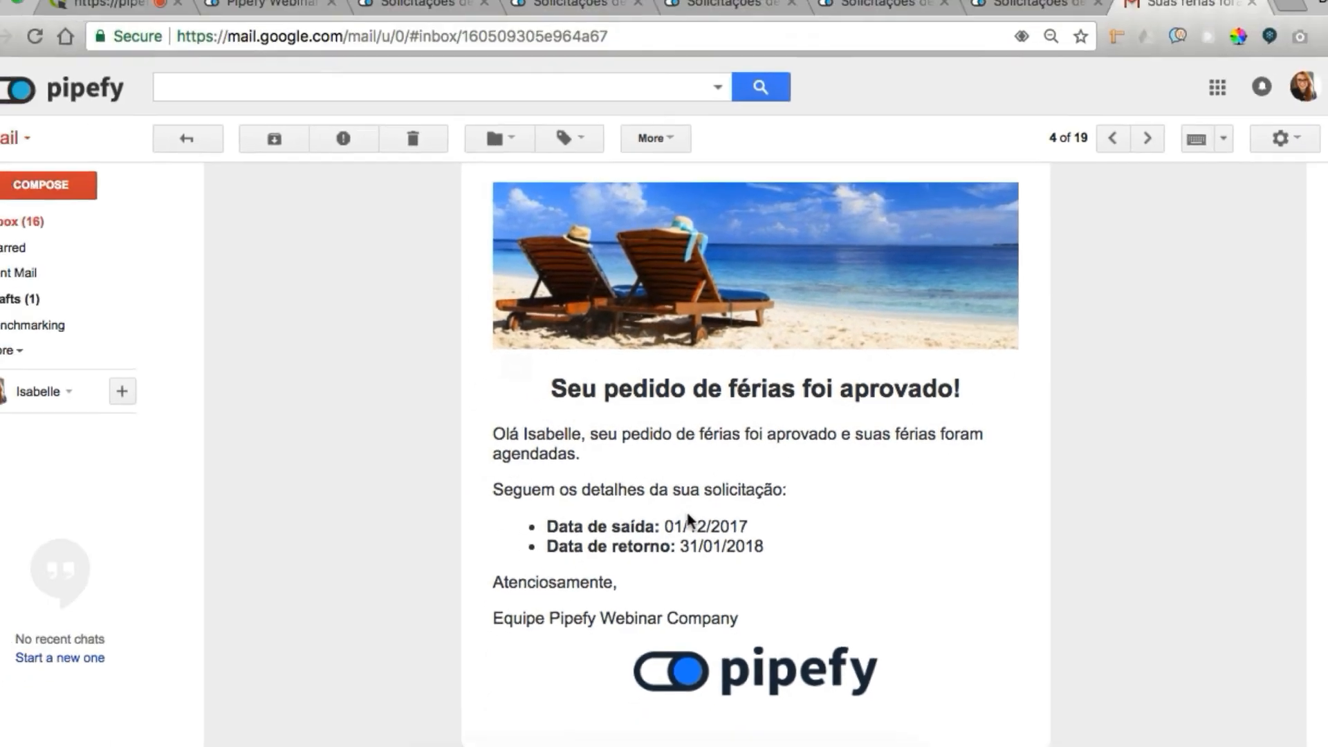
left_click(796, 19)
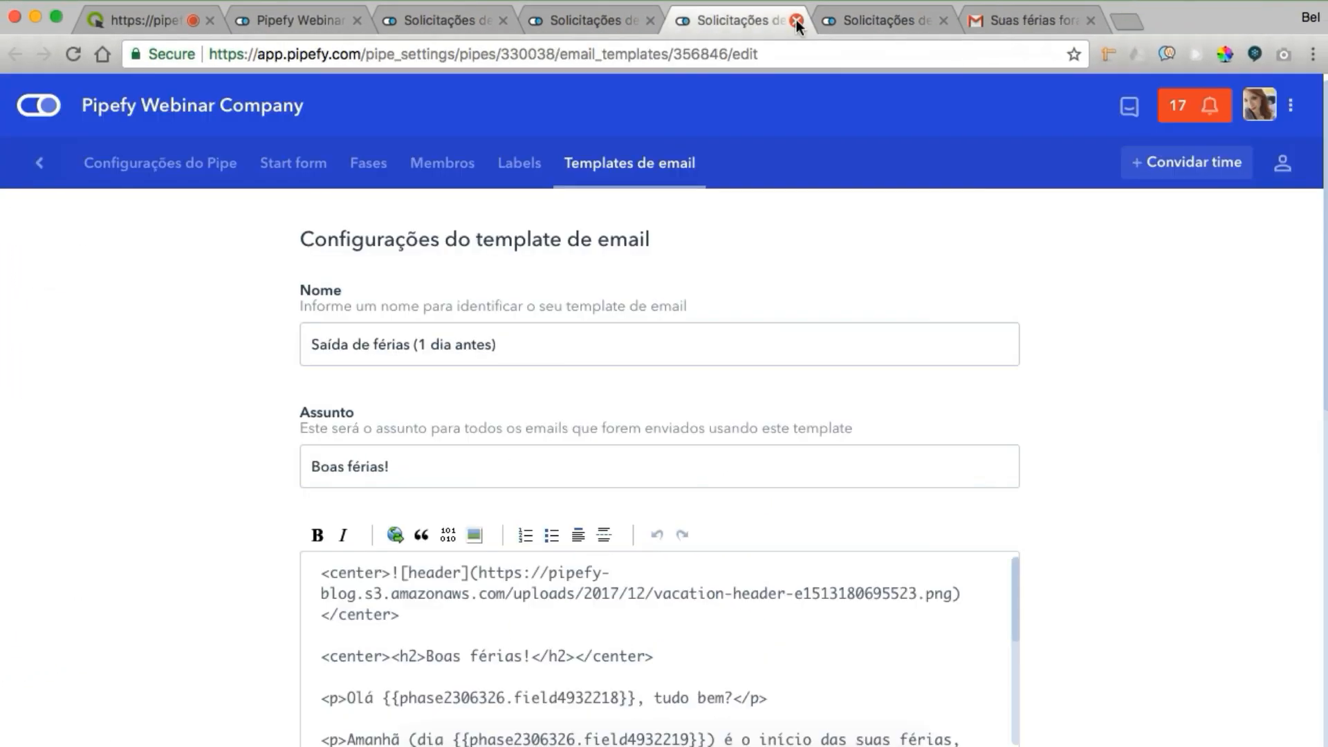
left_click(1042, 18)
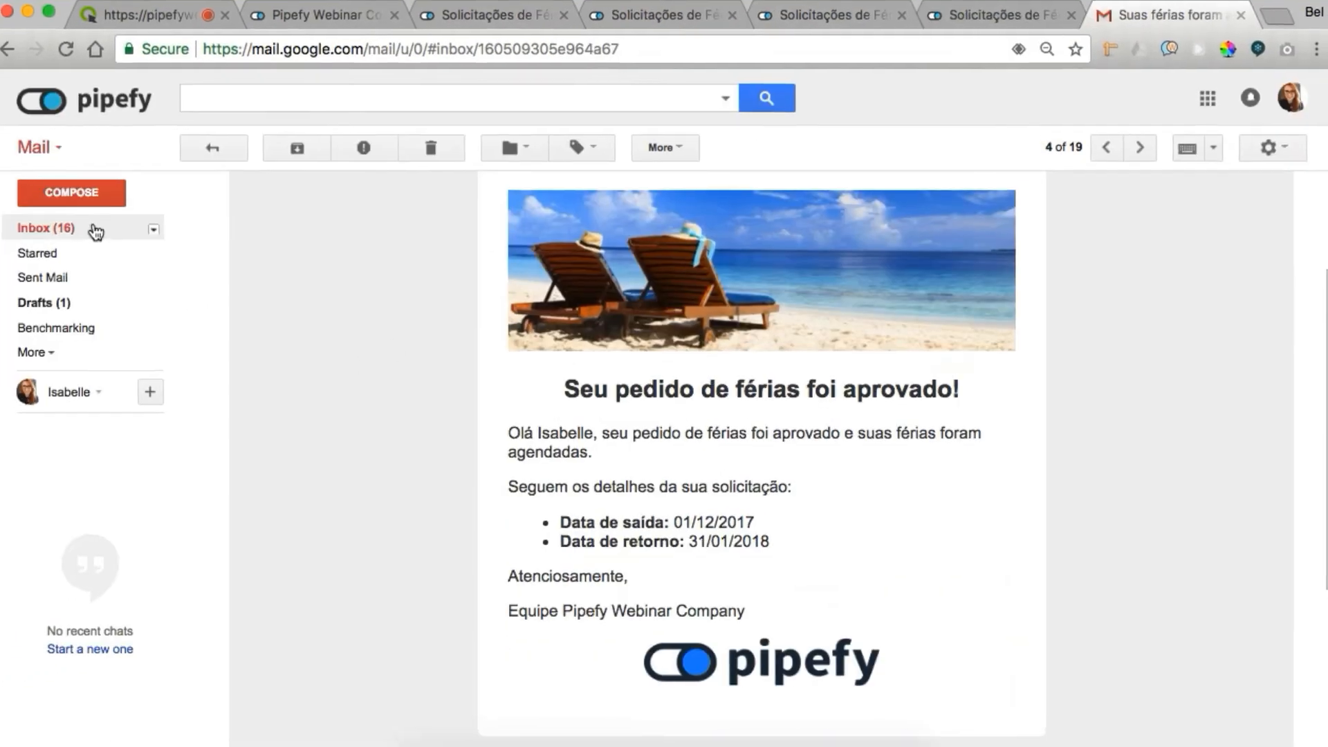
left_click(94, 228)
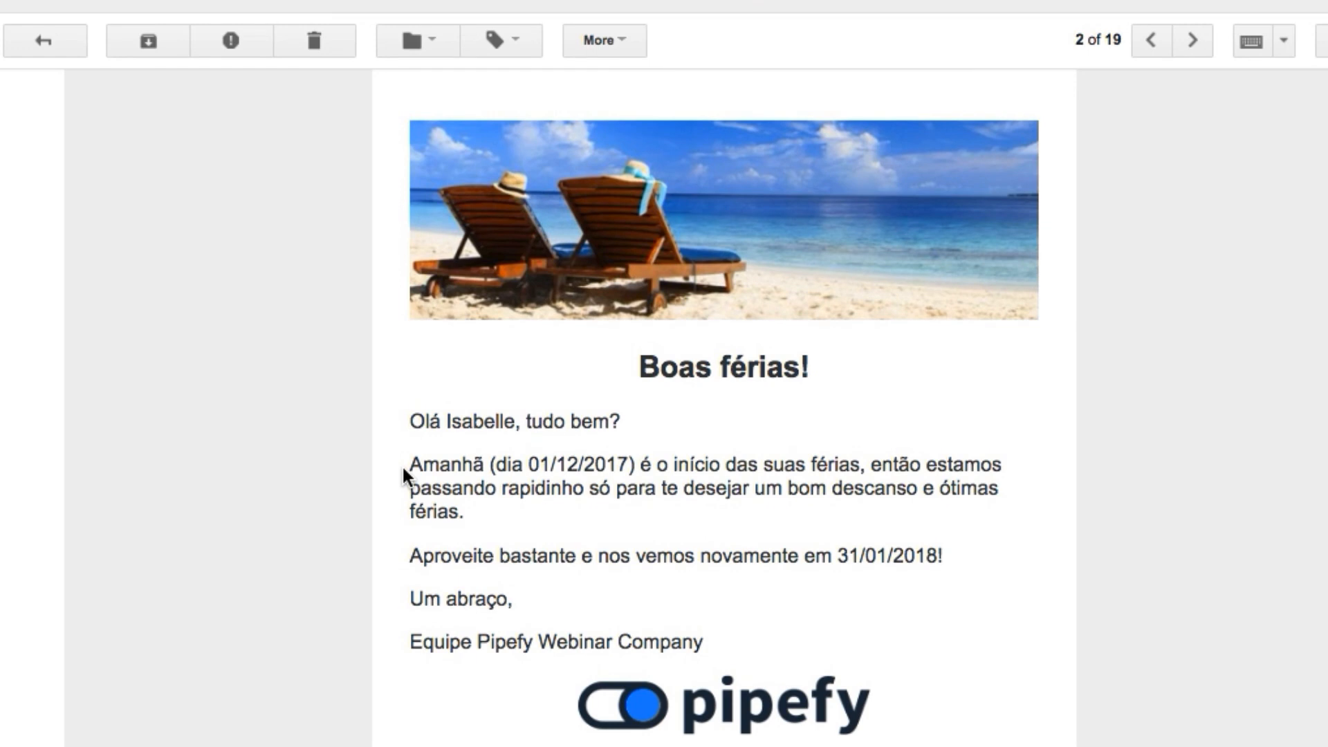
scroll(403, 473, "up", 3)
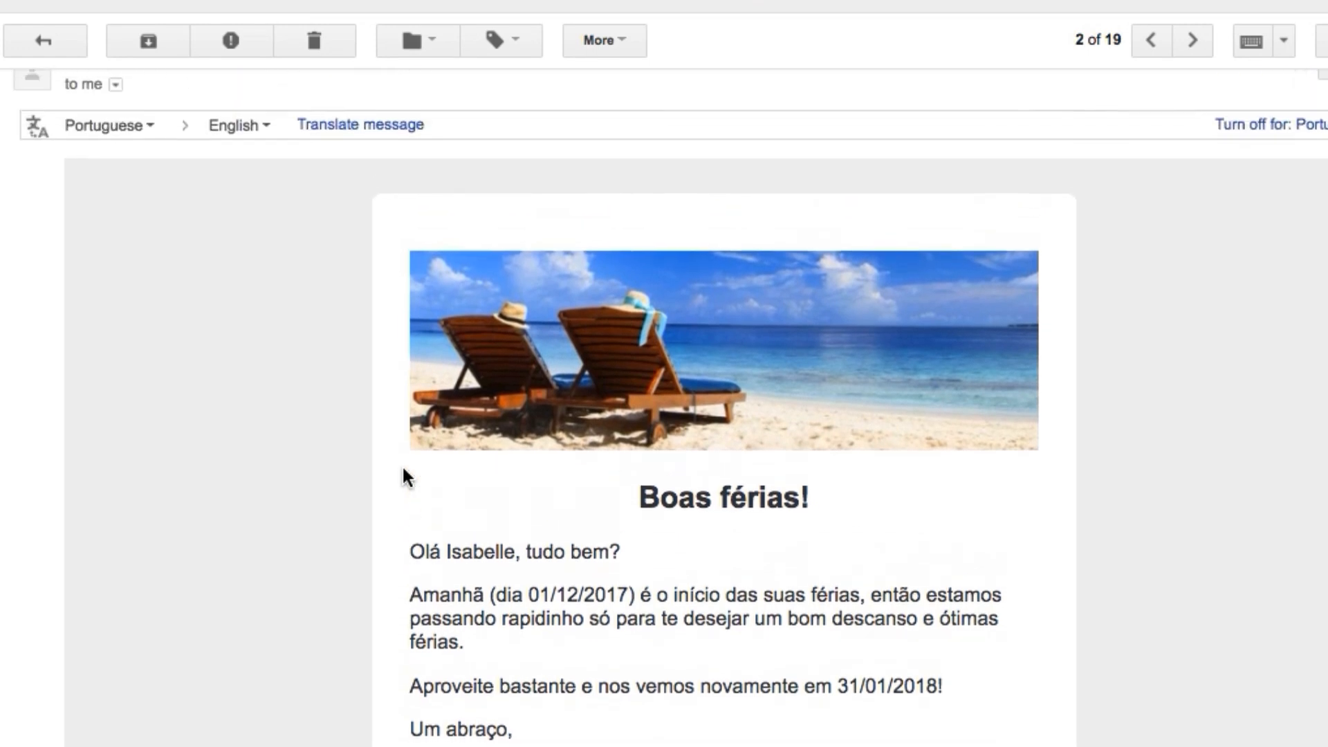
scroll(404, 476, "down", 2)
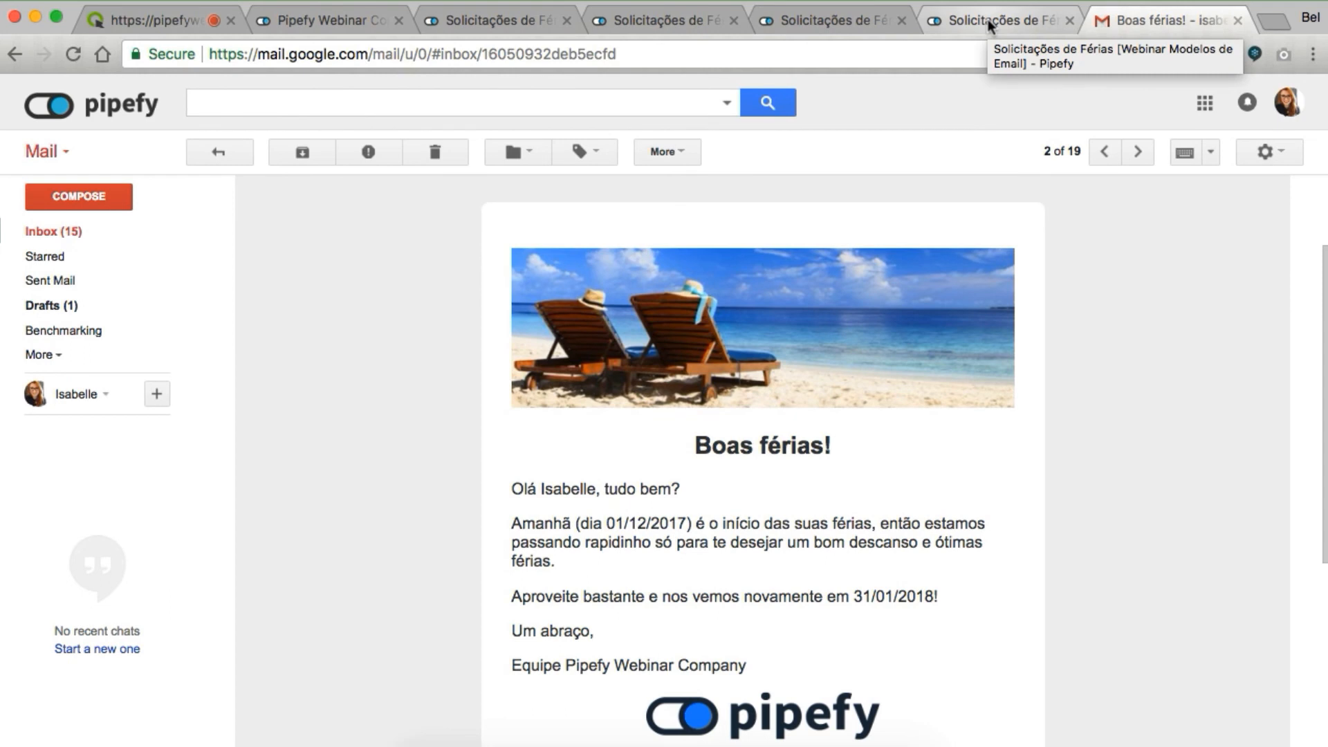
Close the Saída de férias and Volta de férias template tabs and open 'Seja bem vindo novamente!' from the inbox
left_click(988, 20)
left_click(887, 20)
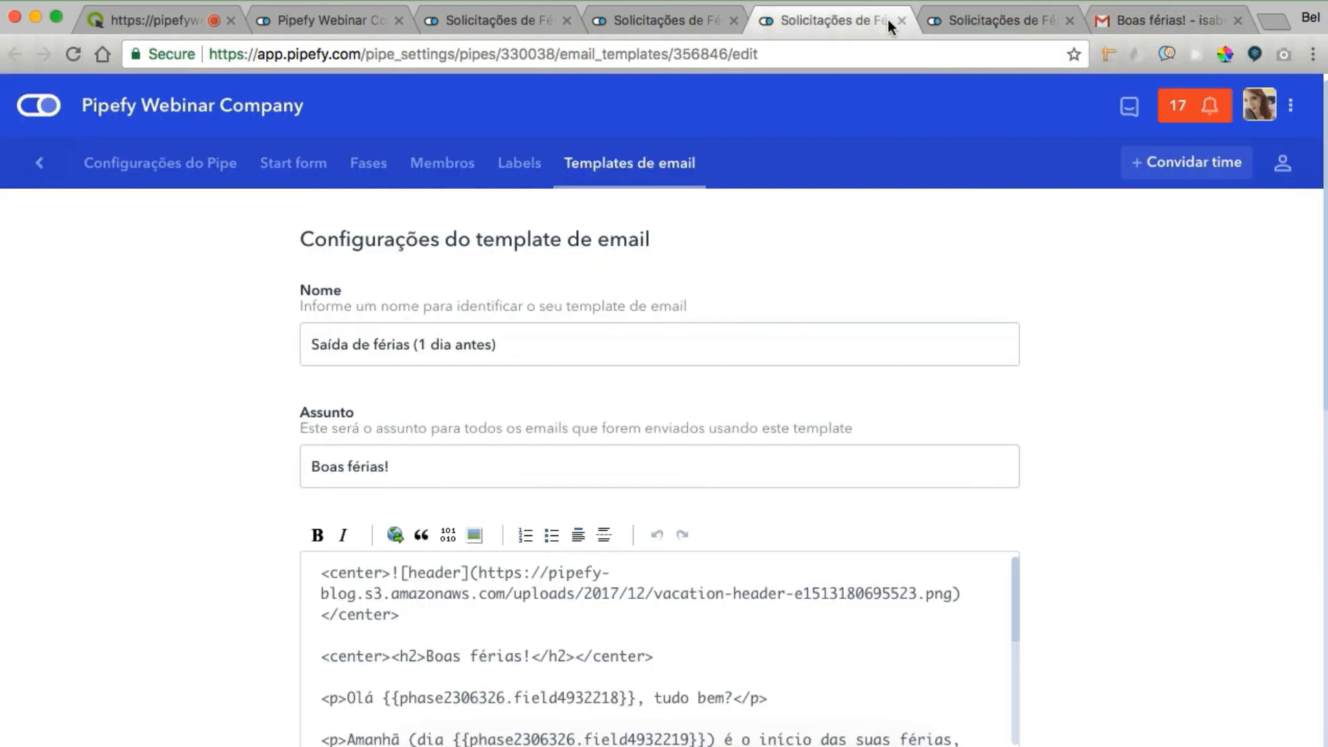
left_click(895, 22)
left_click(895, 22)
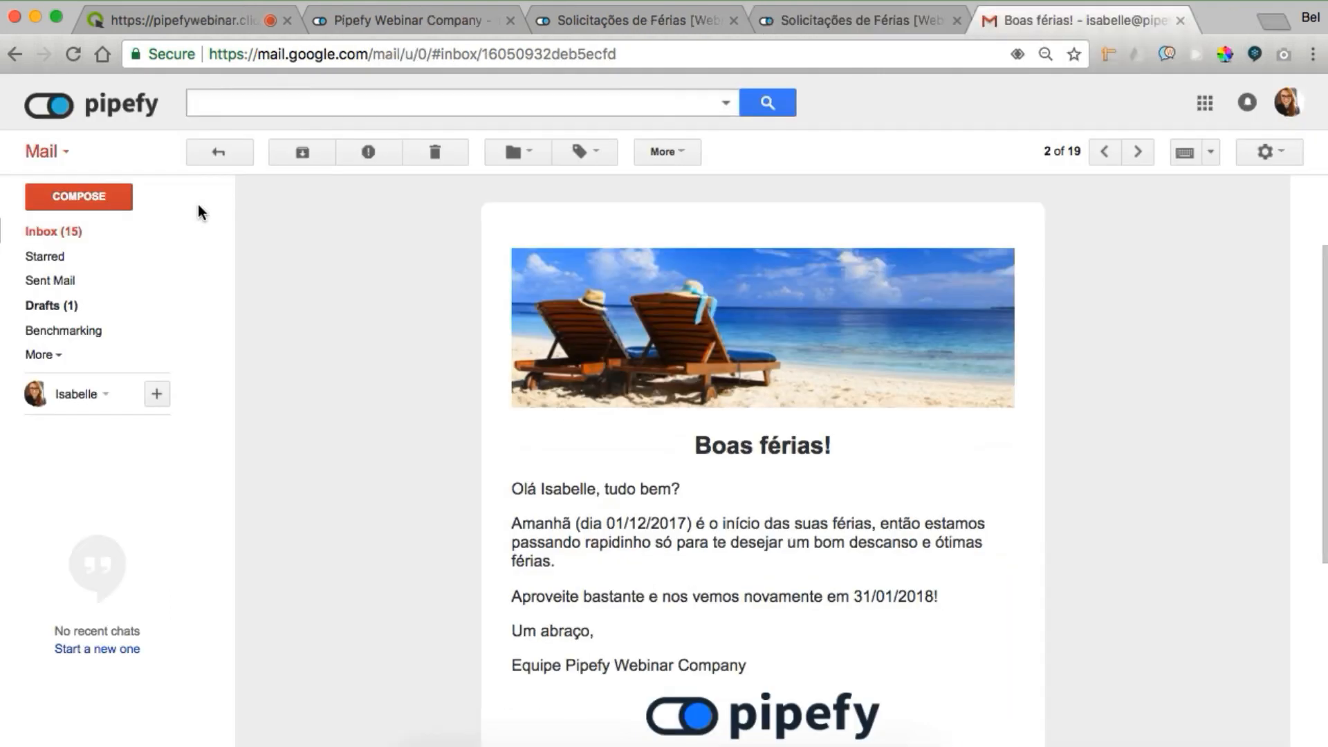
left_click(217, 153)
left_click(388, 220)
scroll(662, 553, "down", 5)
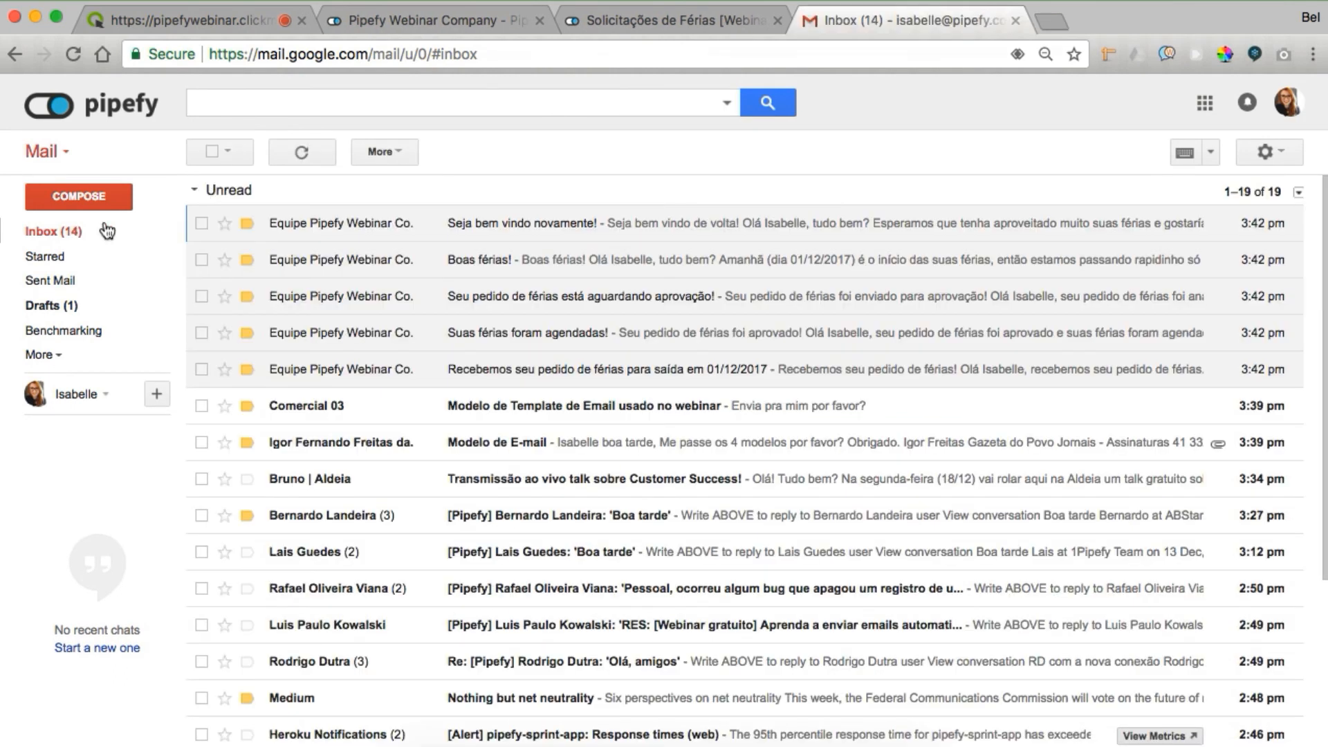
In the Solicitações de Férias pipe settings, load the email templates page and the Atendimento phase settings
left_click(640, 20)
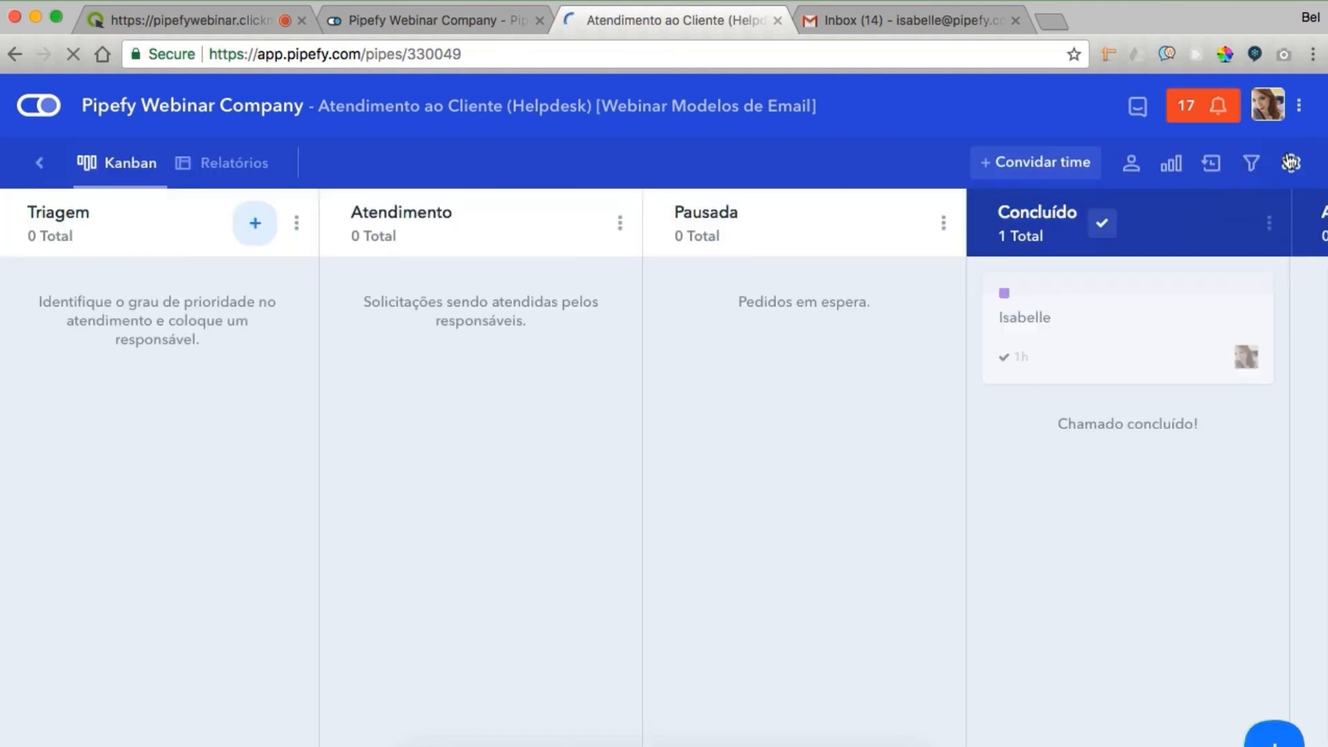
left_click(1291, 162)
scroll(1041, 599, "down", 5)
scroll(1042, 603, "down", 3)
left_click(1121, 658, "super")
scroll(1032, 442, "up", 3)
scroll(1034, 443, "up", 3)
left_click(975, 388)
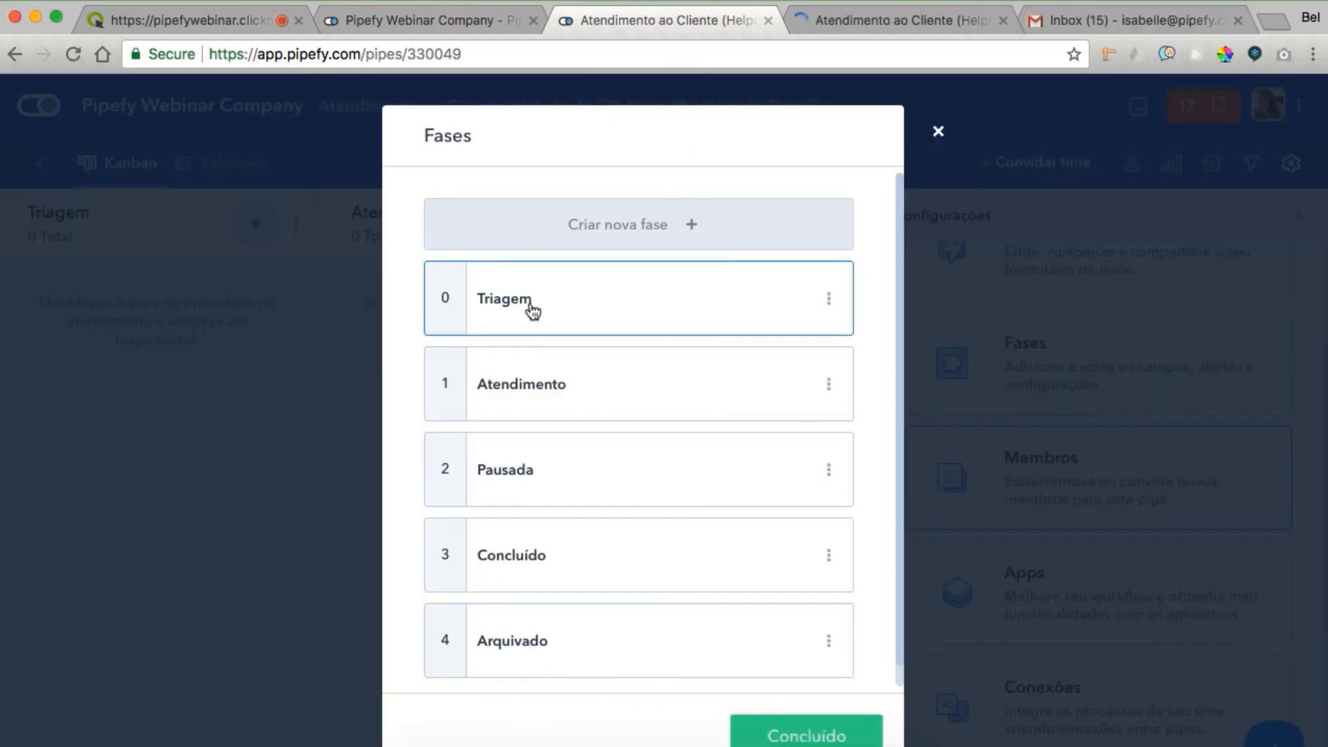
left_click(512, 385)
Review the Chamado em atendimento template, close it, and expand the phase's Templates de email
left_click(890, 26)
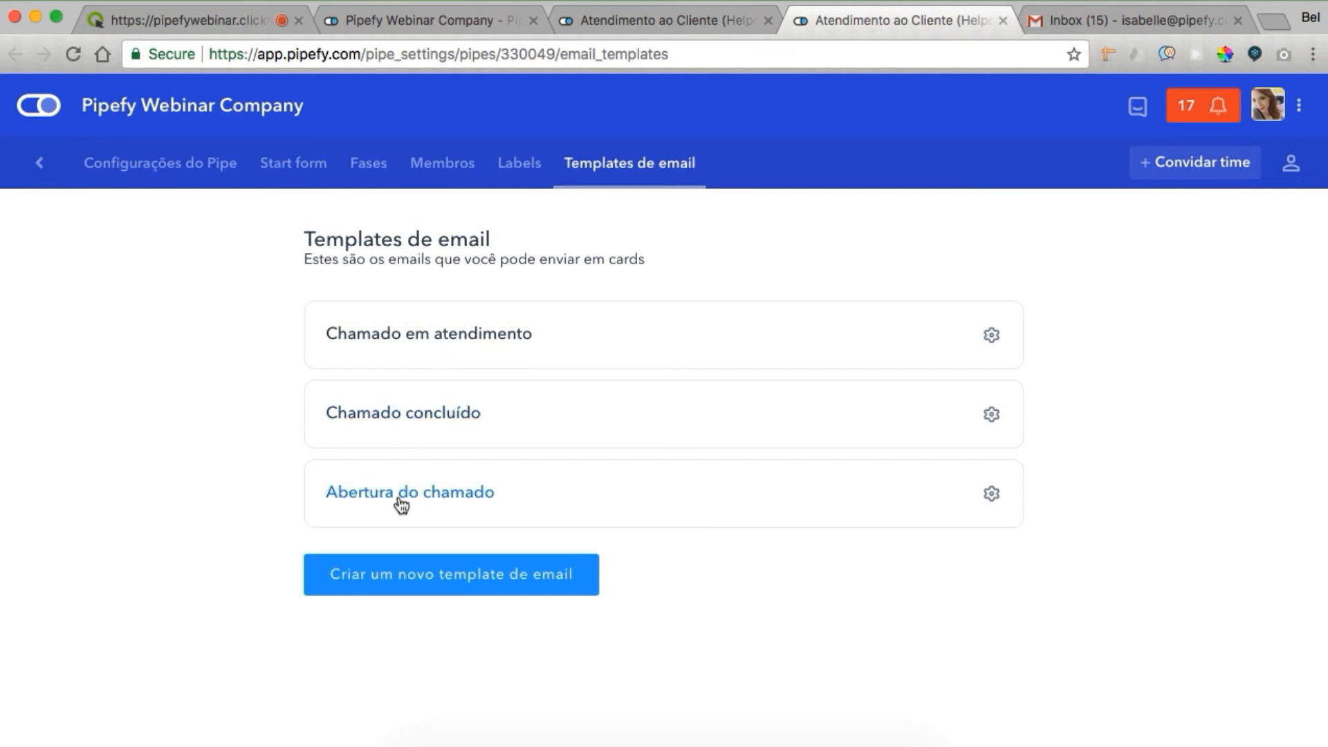
left_click(395, 344)
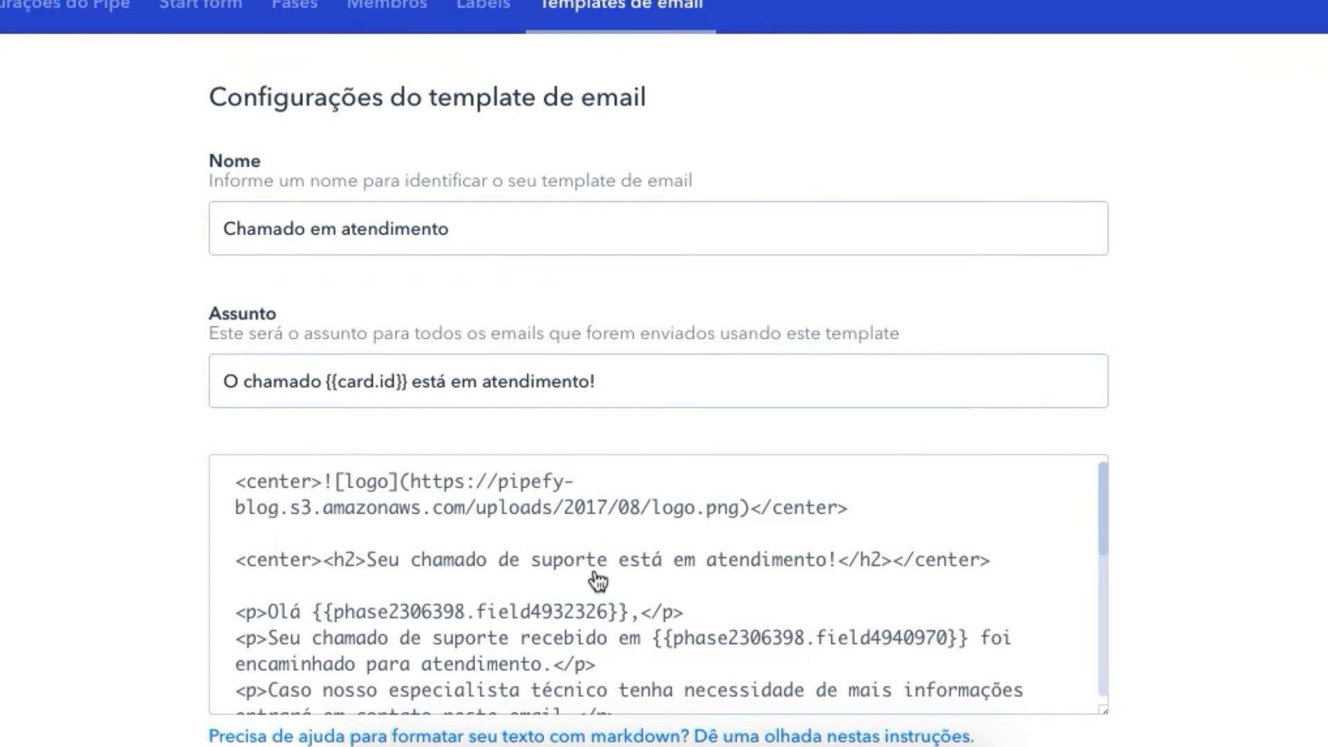
scroll(672, 583, "down", 5)
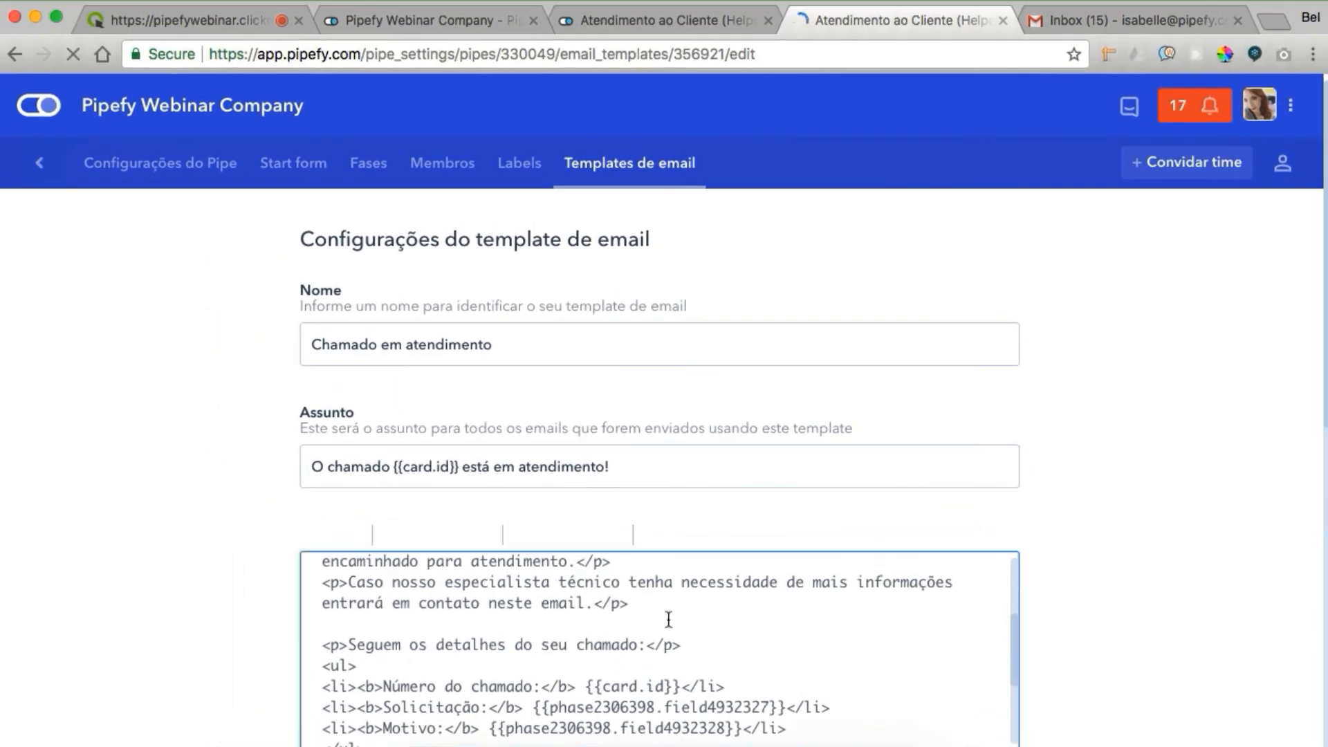
scroll(668, 619, "down", 3)
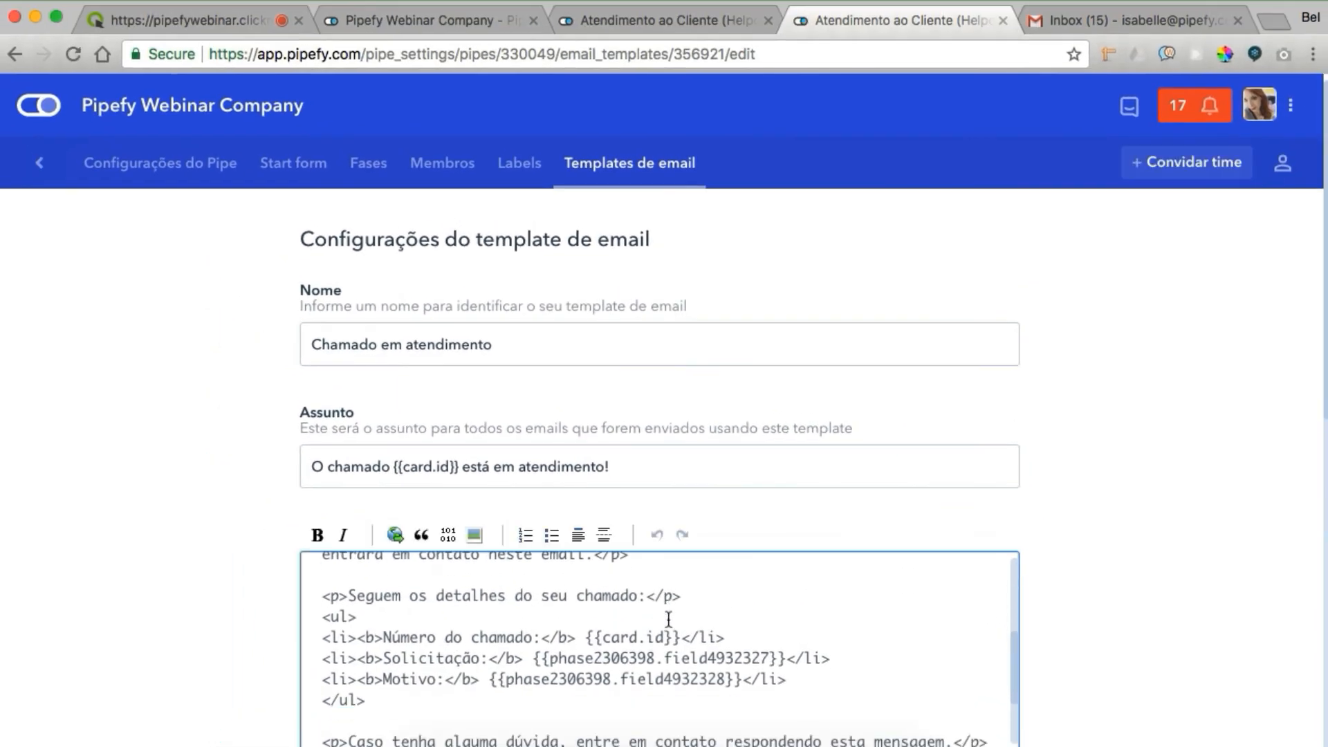
left_click(1003, 20)
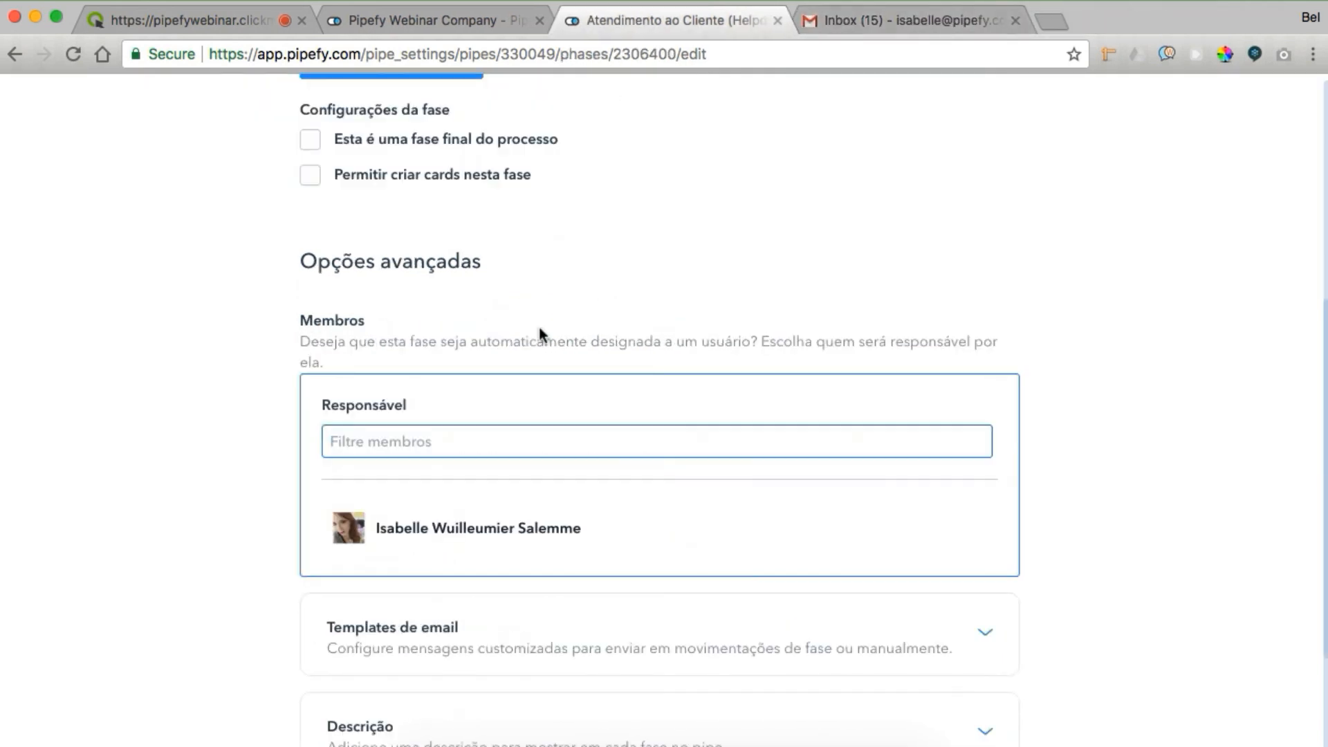
scroll(540, 334, "down", 2)
scroll(477, 651, "down", 2)
scroll(476, 647, "down", 1)
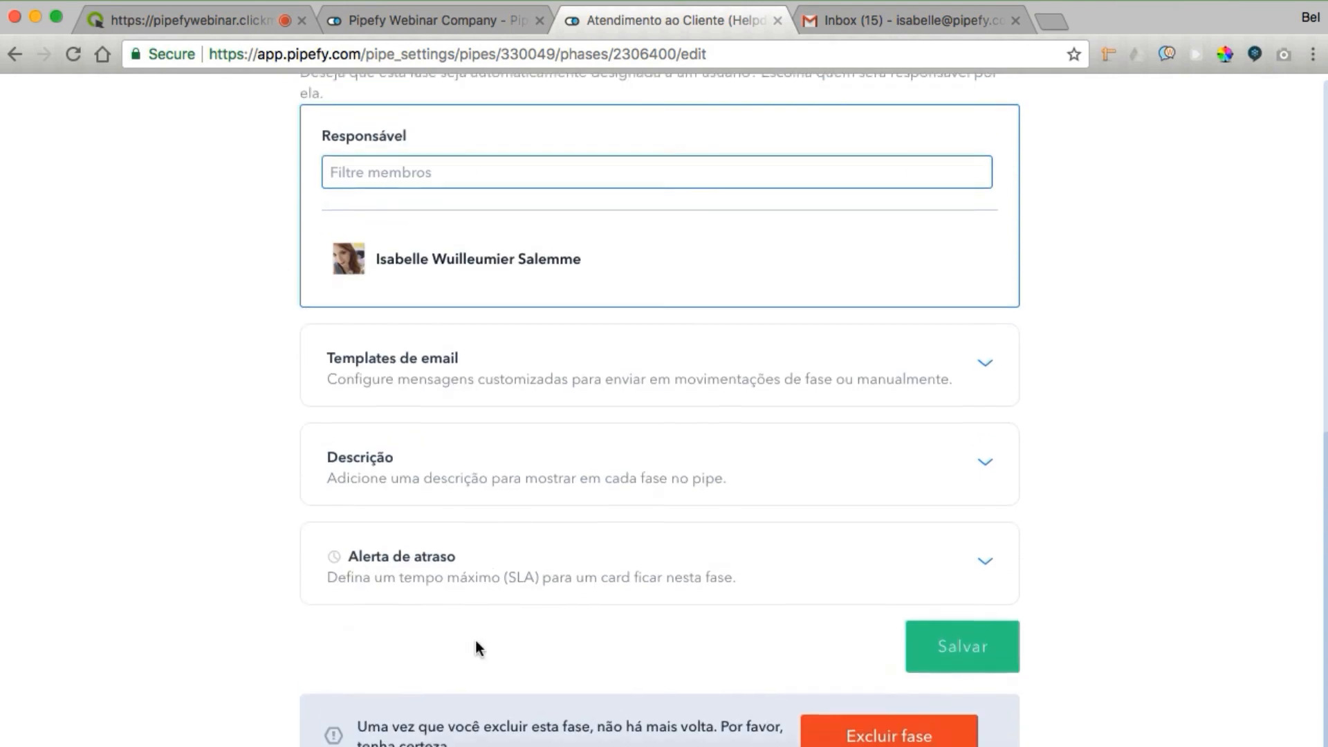
left_click(505, 386)
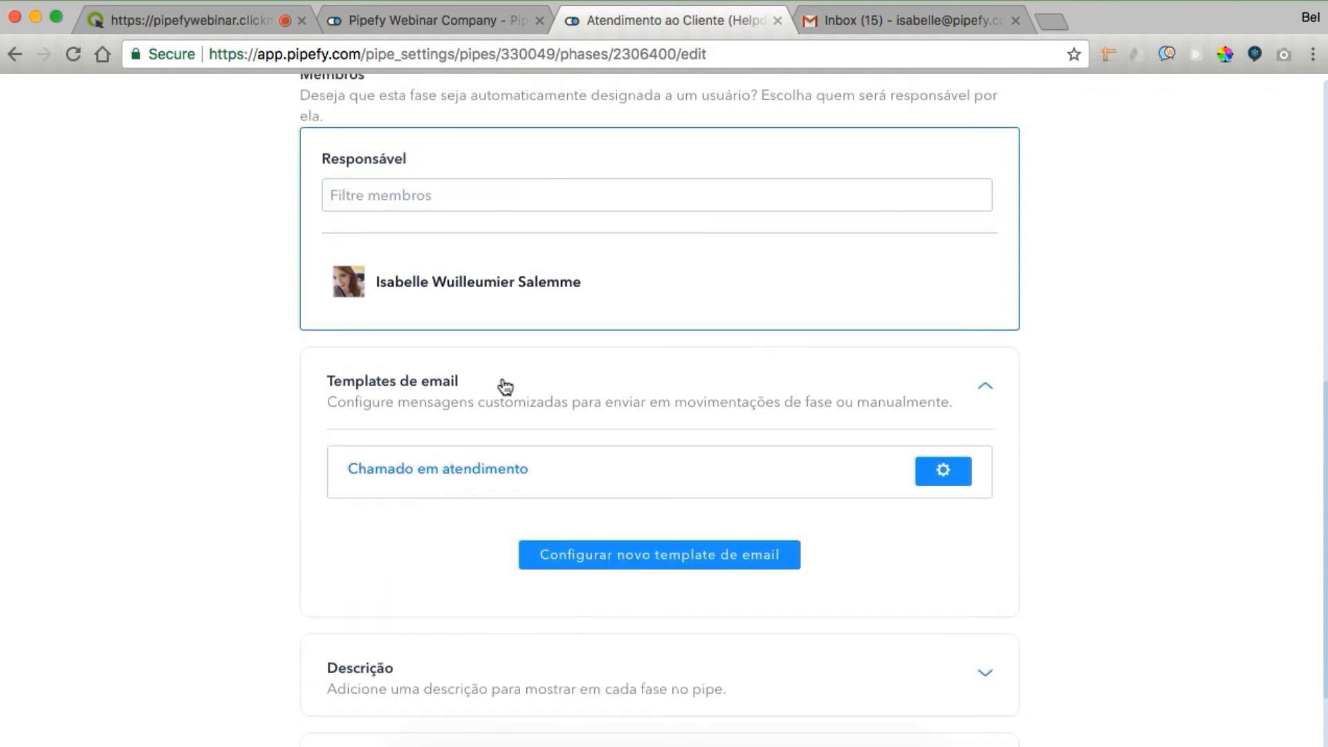
Open the phase's Chamado em atendimento email settings and expand Gerar conteúdo dinâmico
left_click(462, 476)
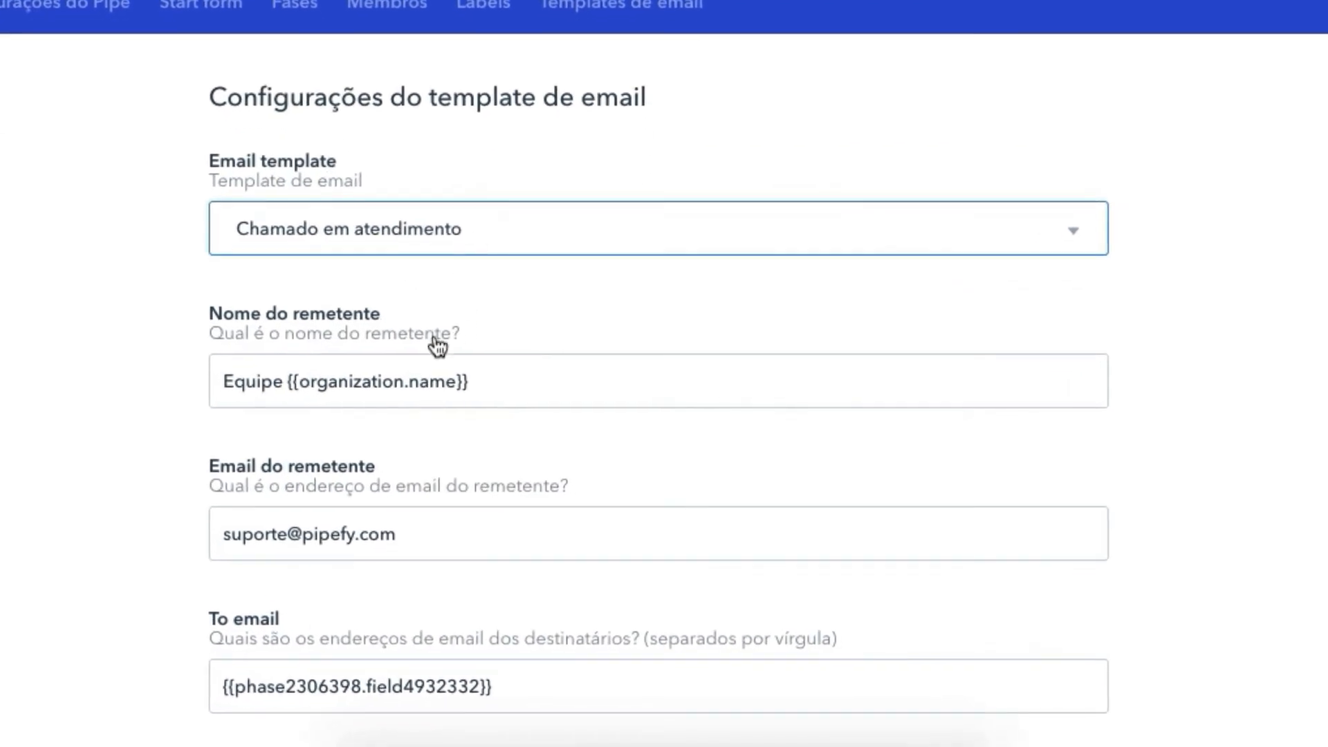
scroll(429, 387, "down", 1)
scroll(444, 391, "down", 3)
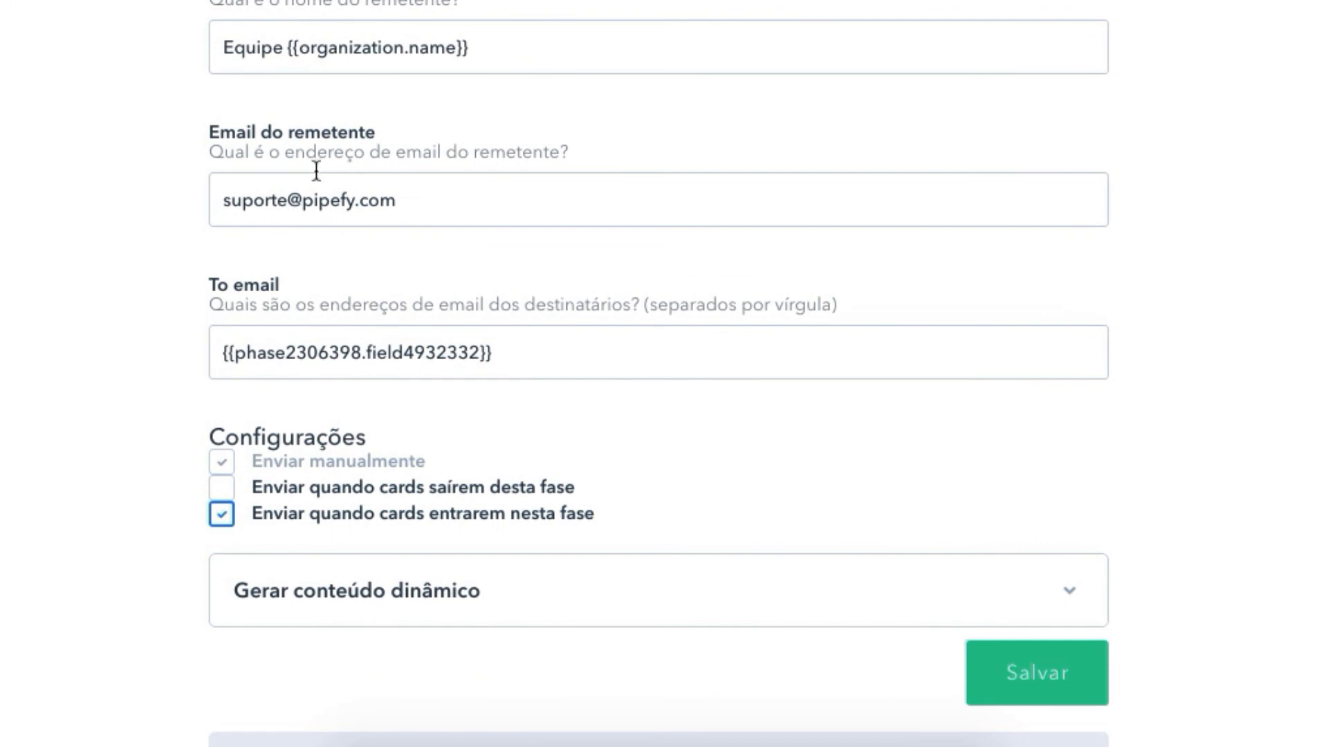
scroll(301, 183, "down", 2)
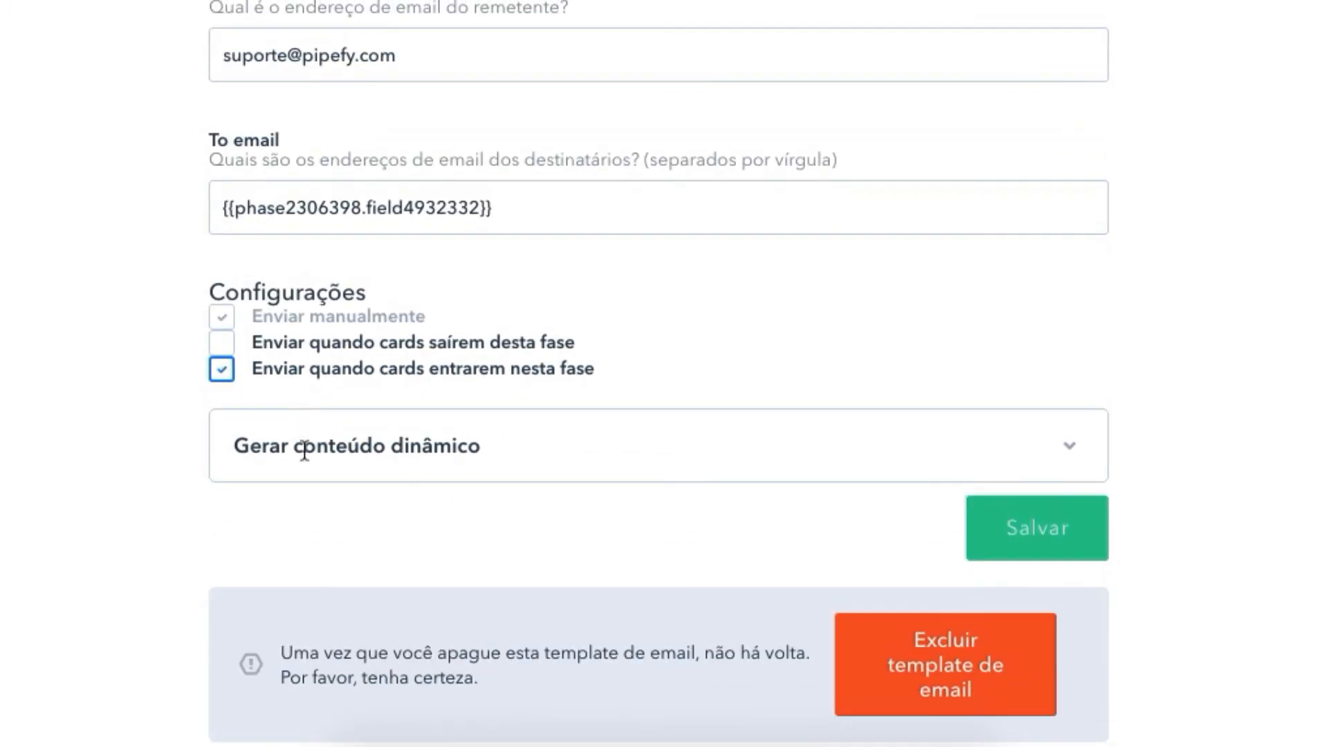
left_click(303, 450)
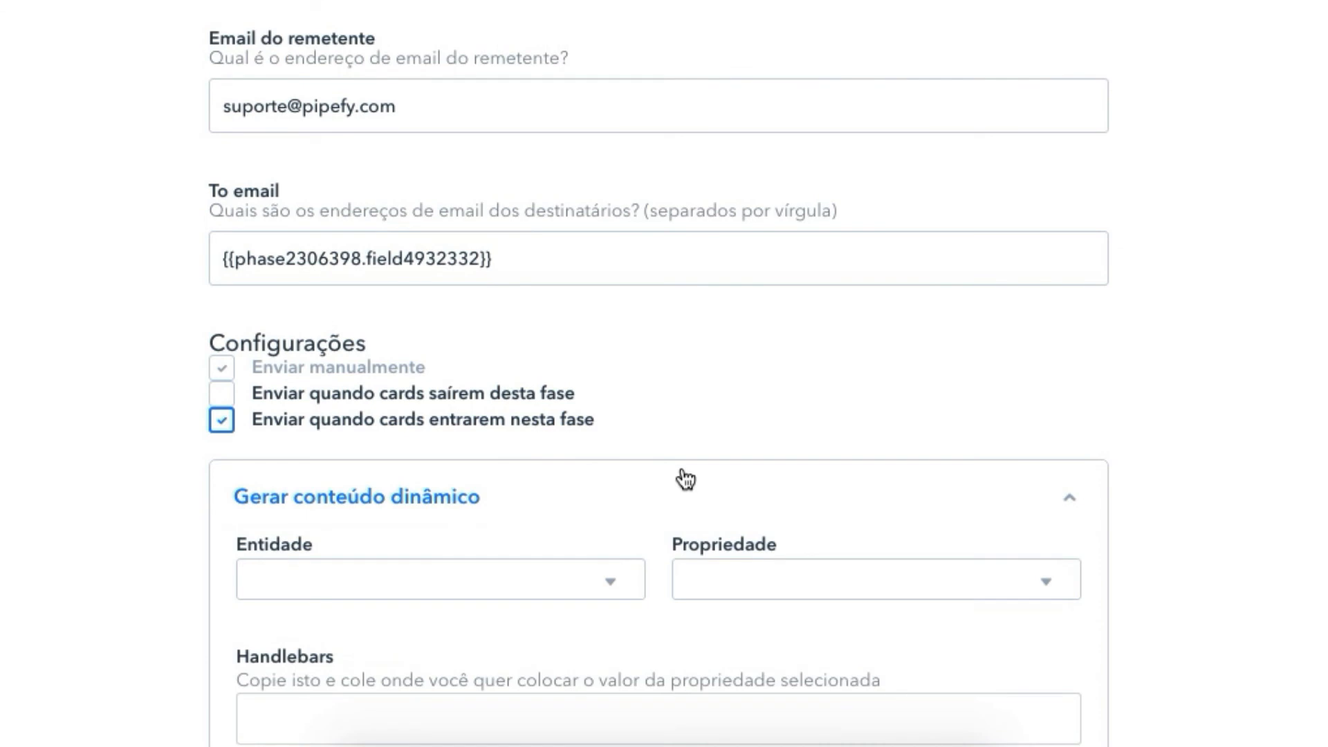
scroll(602, 444, "down", 2)
Generate {{card.email}} from Entidade Card and Propriedade Email, paste it as the address, and save
left_click(619, 451)
left_click(626, 468)
left_click(753, 446)
left_click(739, 524)
left_click(579, 590)
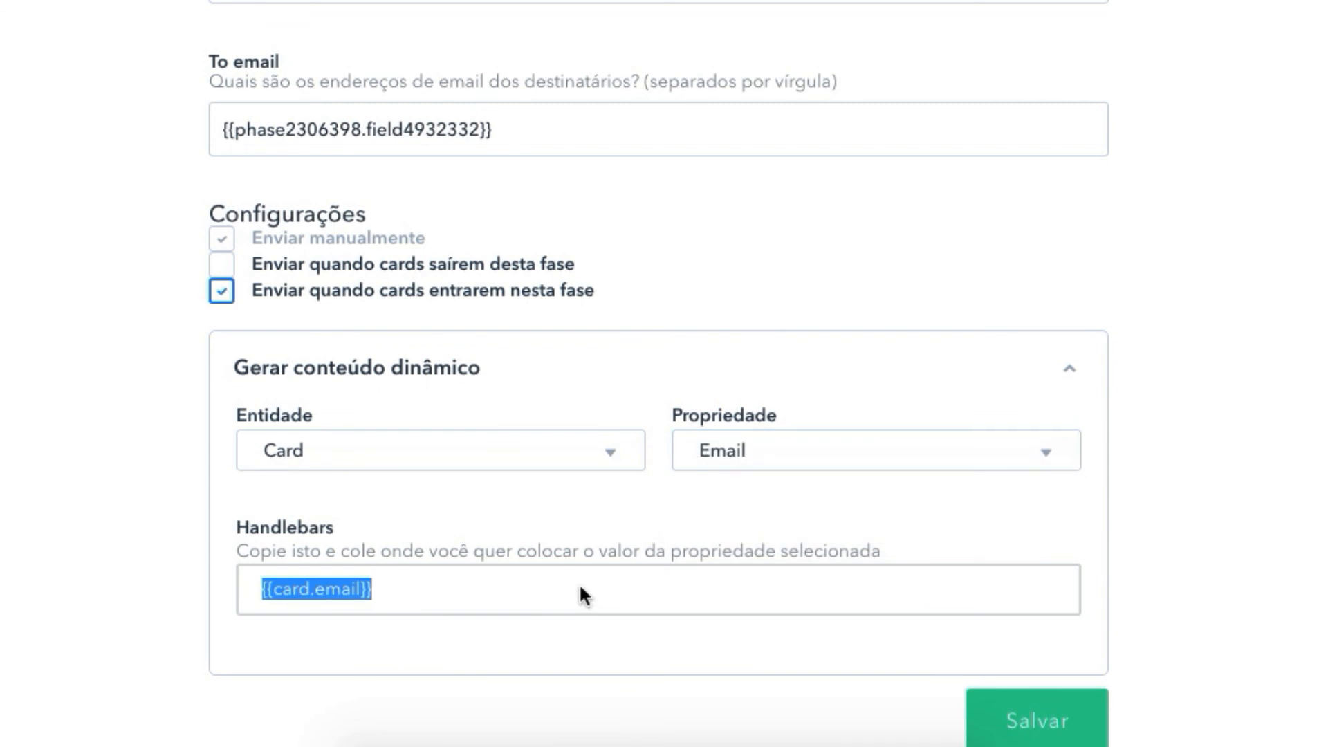
left_click(491, 56)
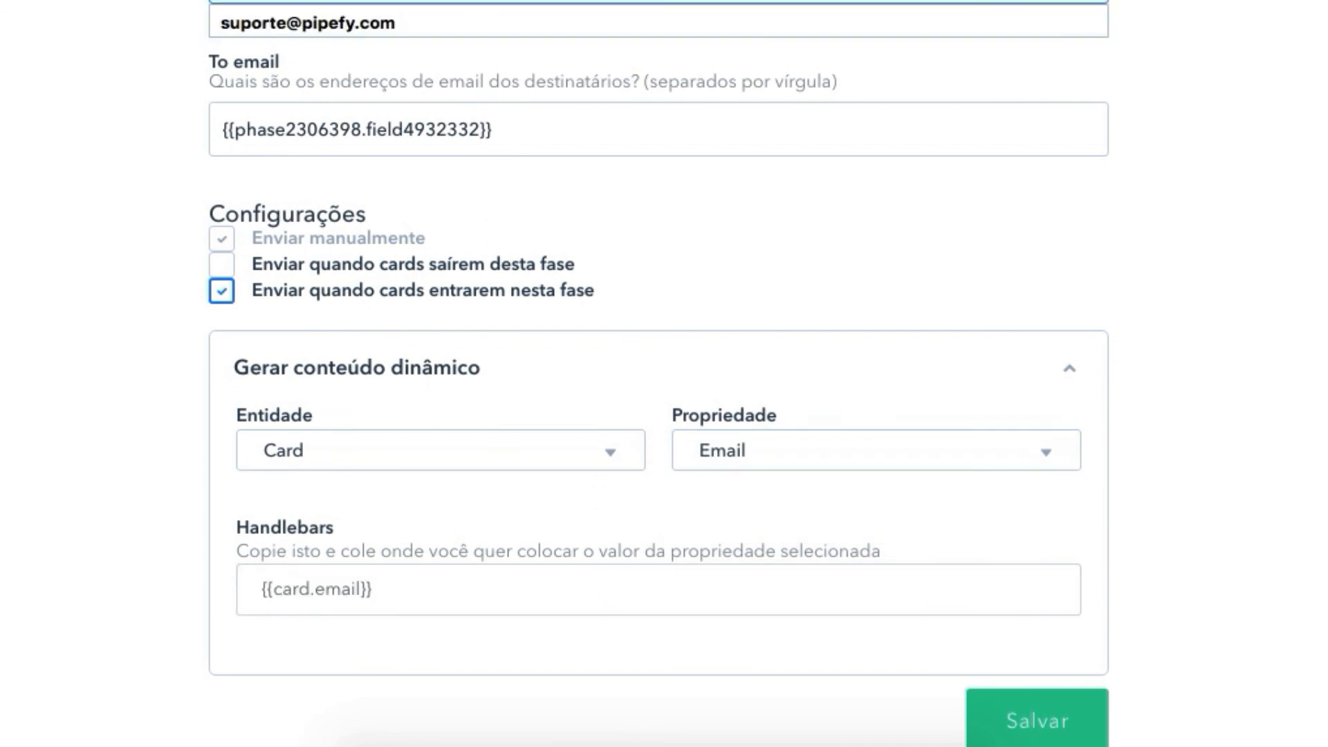
type("{{card.email}}")
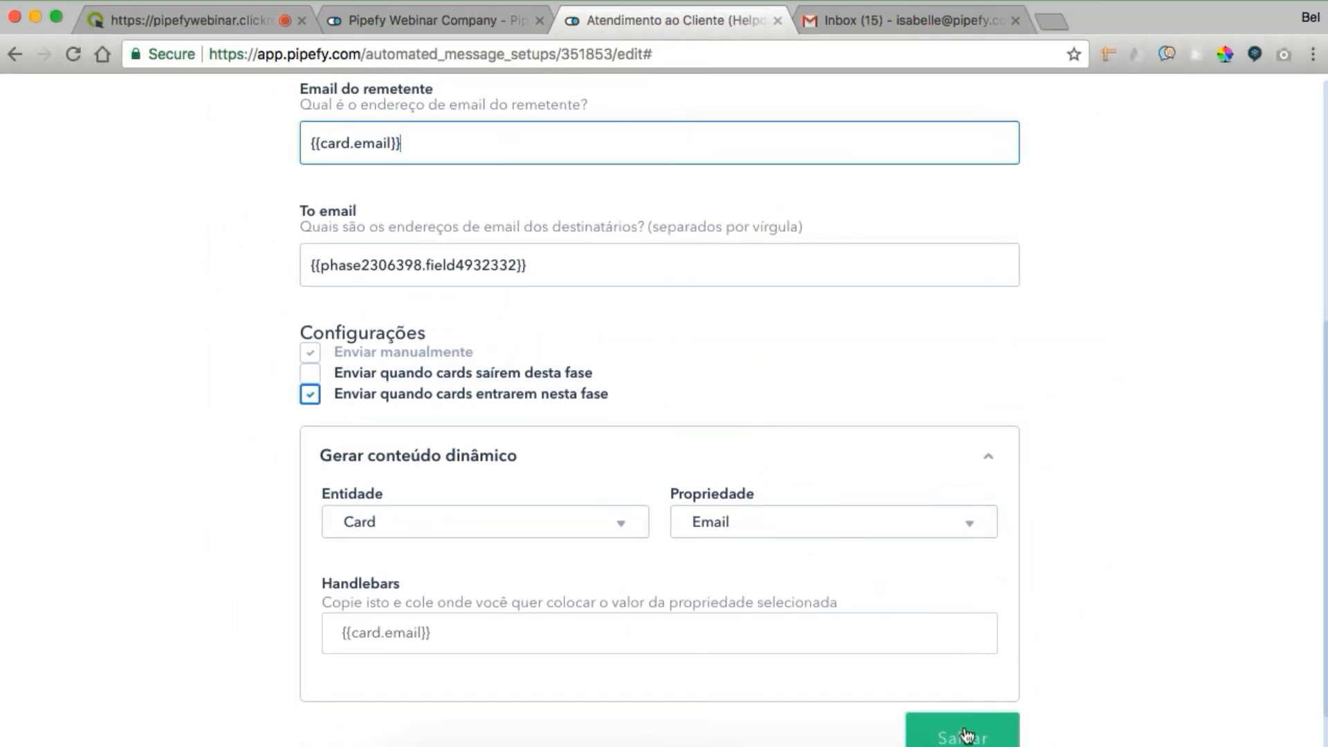
left_click(965, 735)
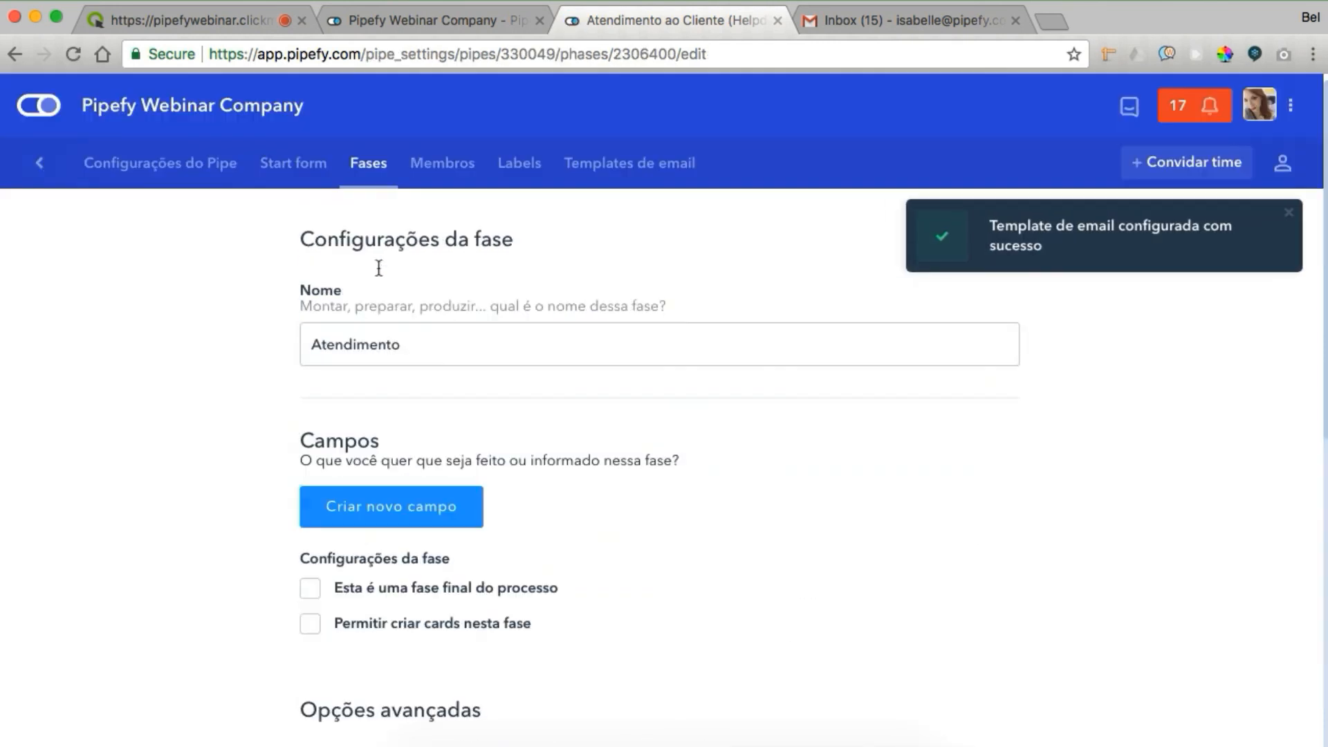
Start a new ticket with the requester's name and request 'Solicitação de suporte'
left_click(42, 164)
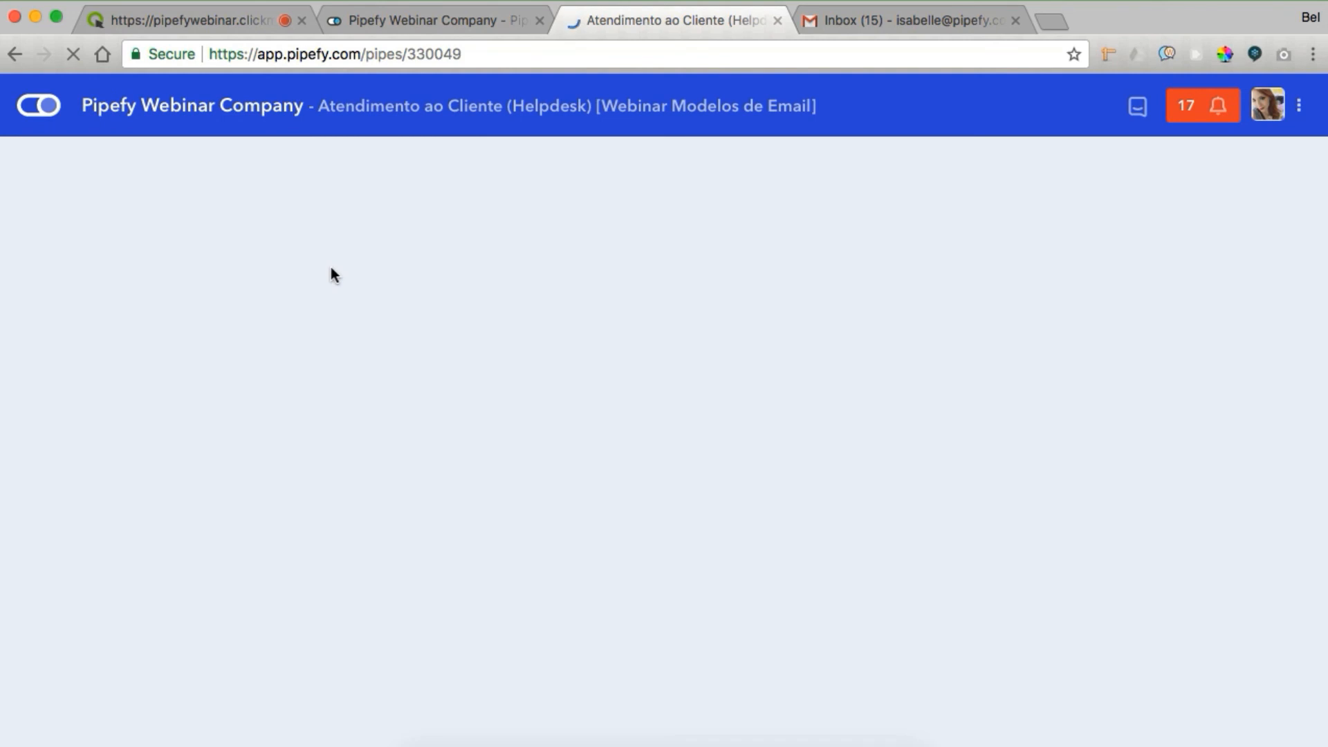
left_click(1276, 735)
type("Is")
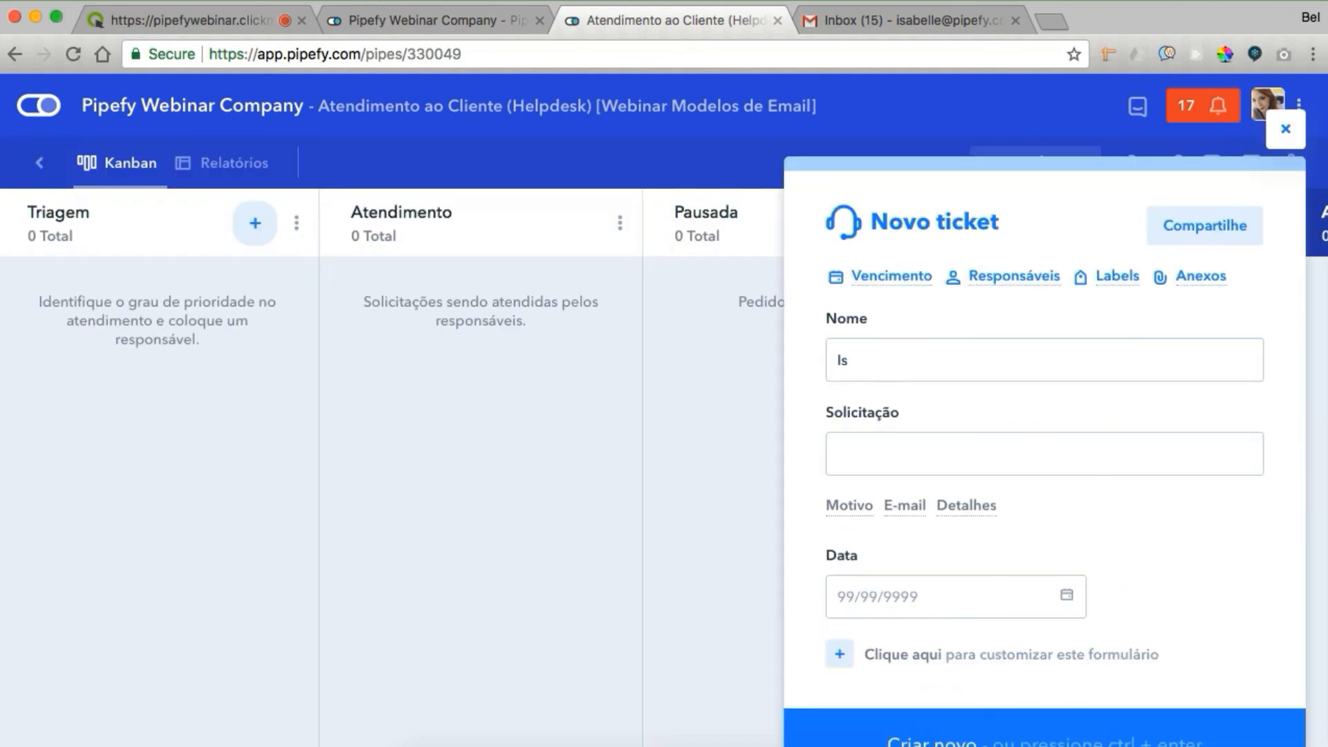
type("abelle")
key("Tab")
type("Solicitação de suporte")
Set Motivo to Solicitação, enter the requester's e-mail and date 13/12/2017, then create the ticket
left_click(840, 506)
left_click(966, 524)
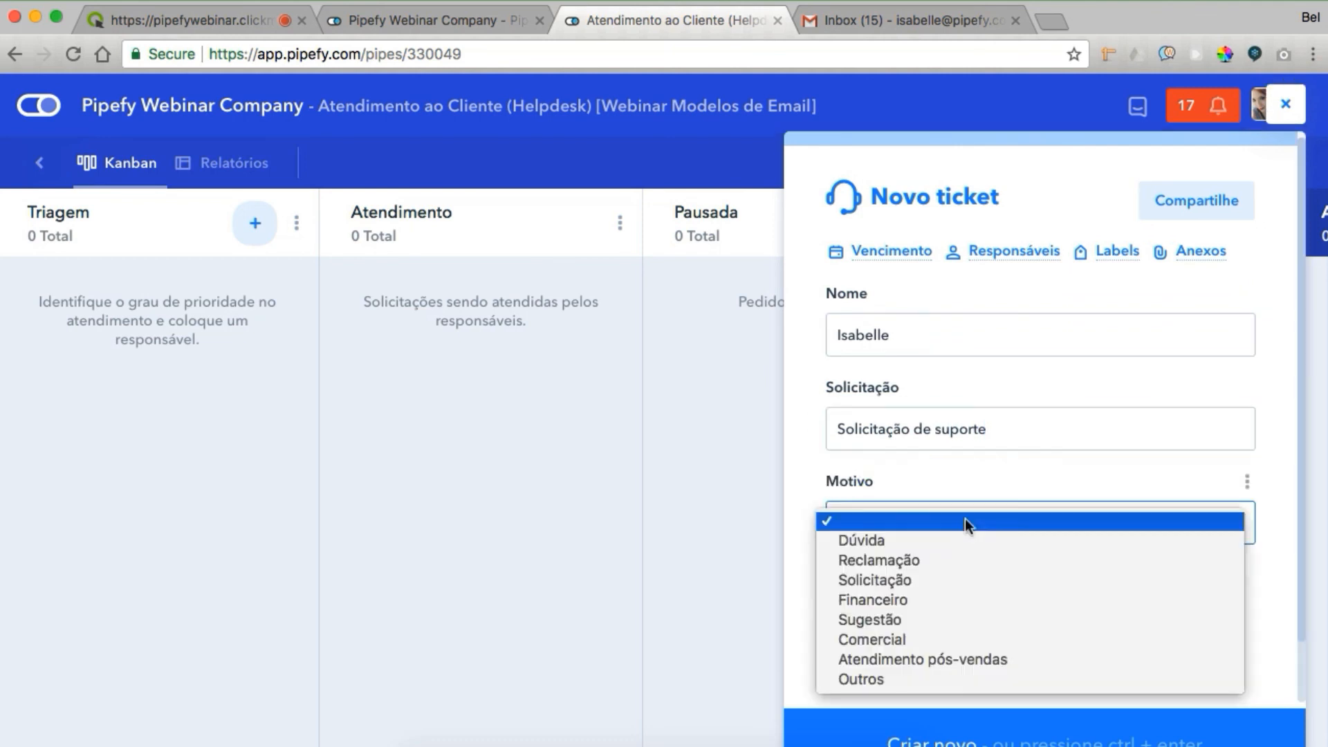
left_click(965, 580)
left_click(851, 580)
scroll(1031, 619, "down", 3)
left_click(1069, 599)
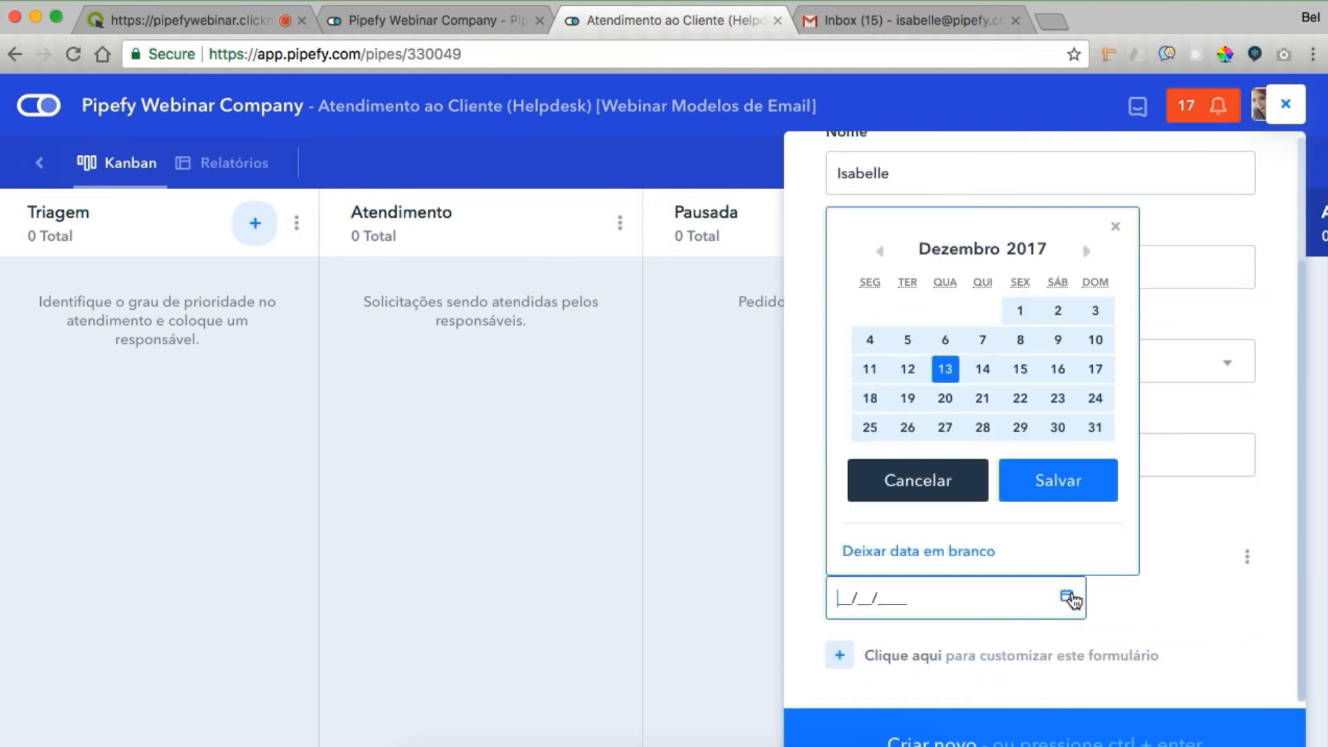
left_click(1009, 477)
key("ctrl+Return")
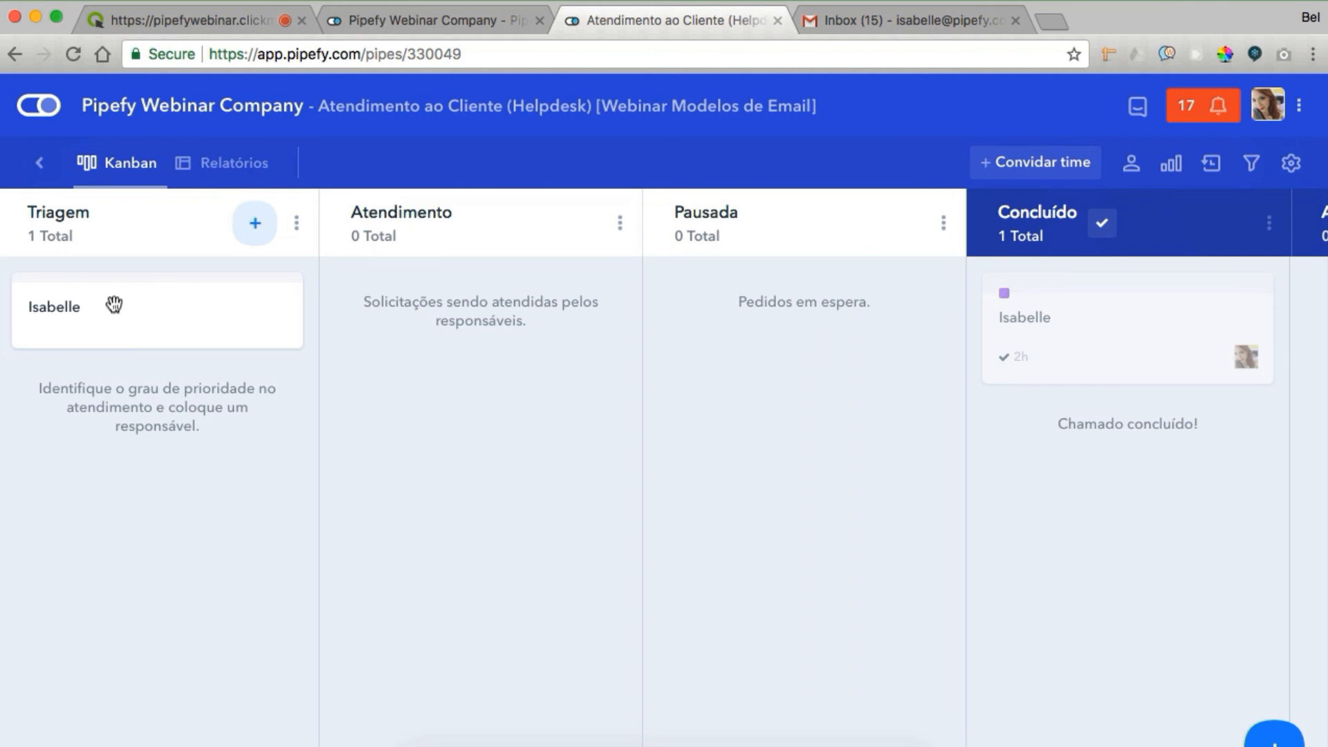
Inspect the new ticket card's ID number and web address
left_click(111, 325)
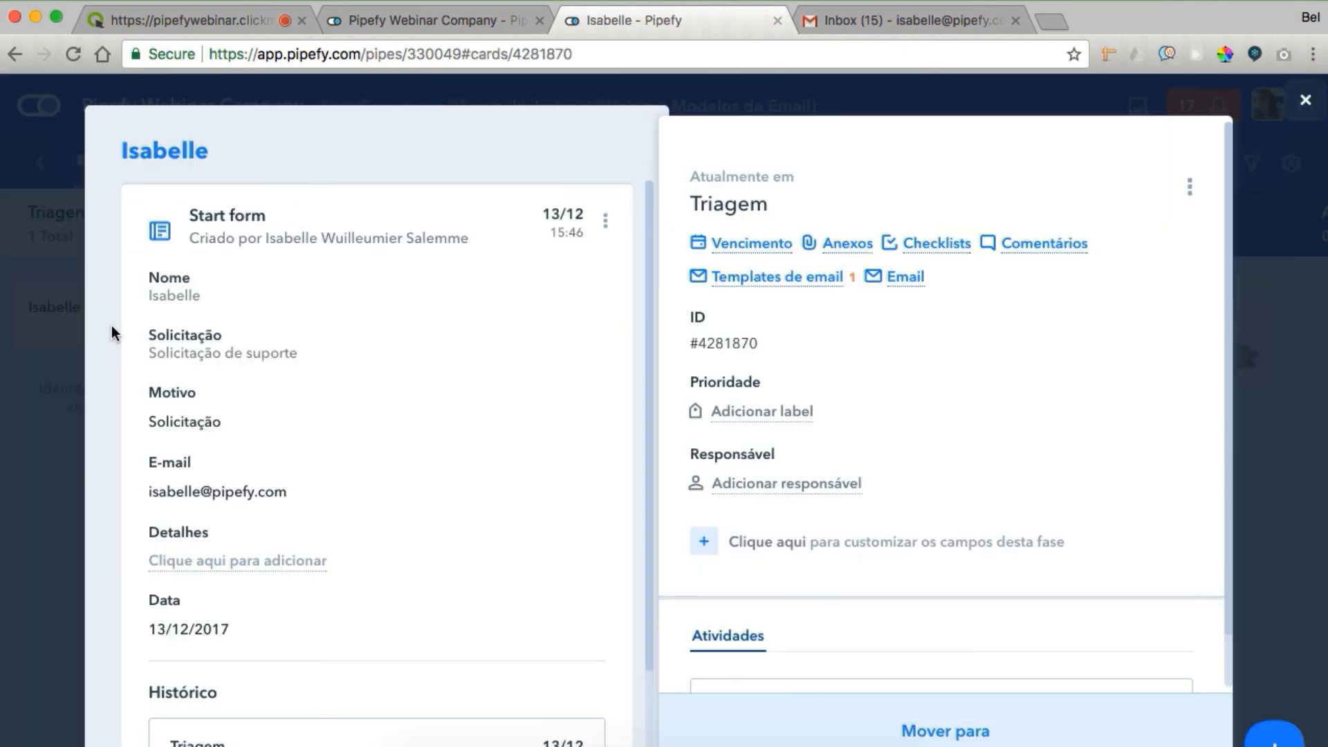
left_click_drag(725, 318, 666, 317)
left_click(758, 344)
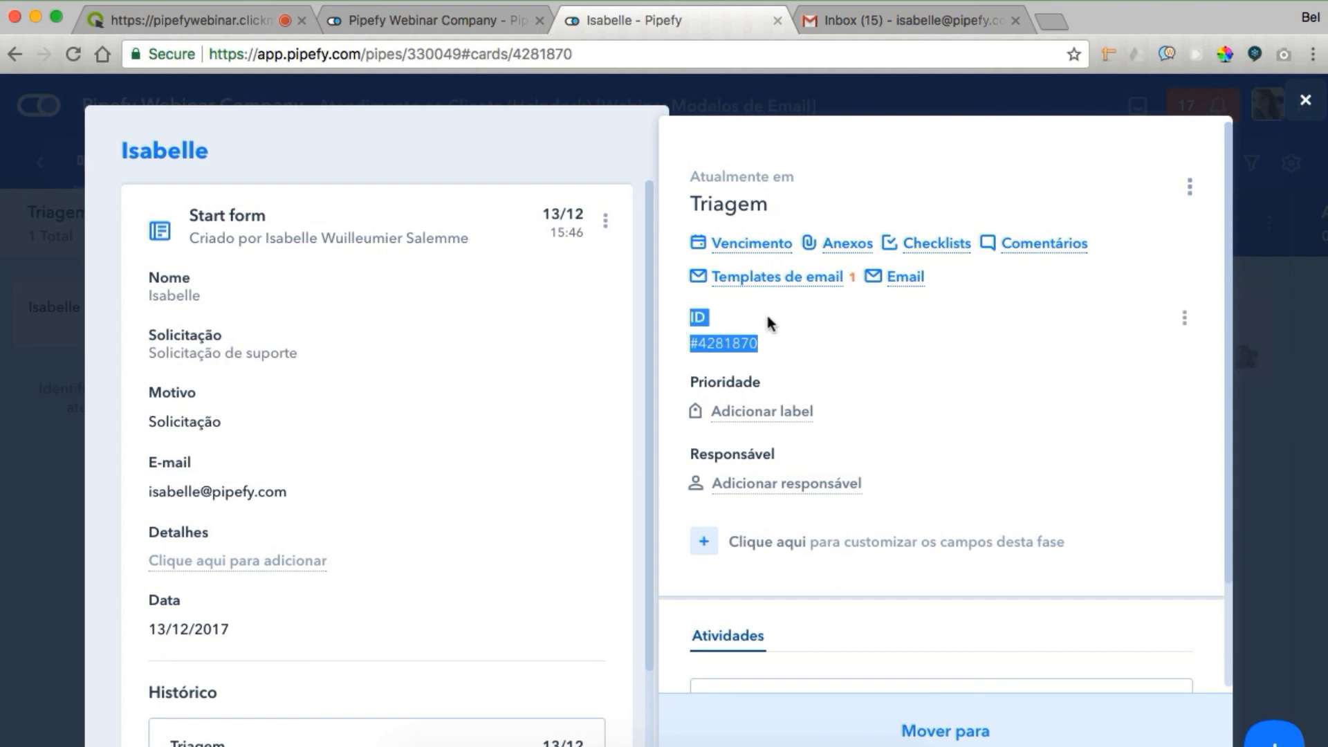
left_click_drag(575, 53, 209, 53)
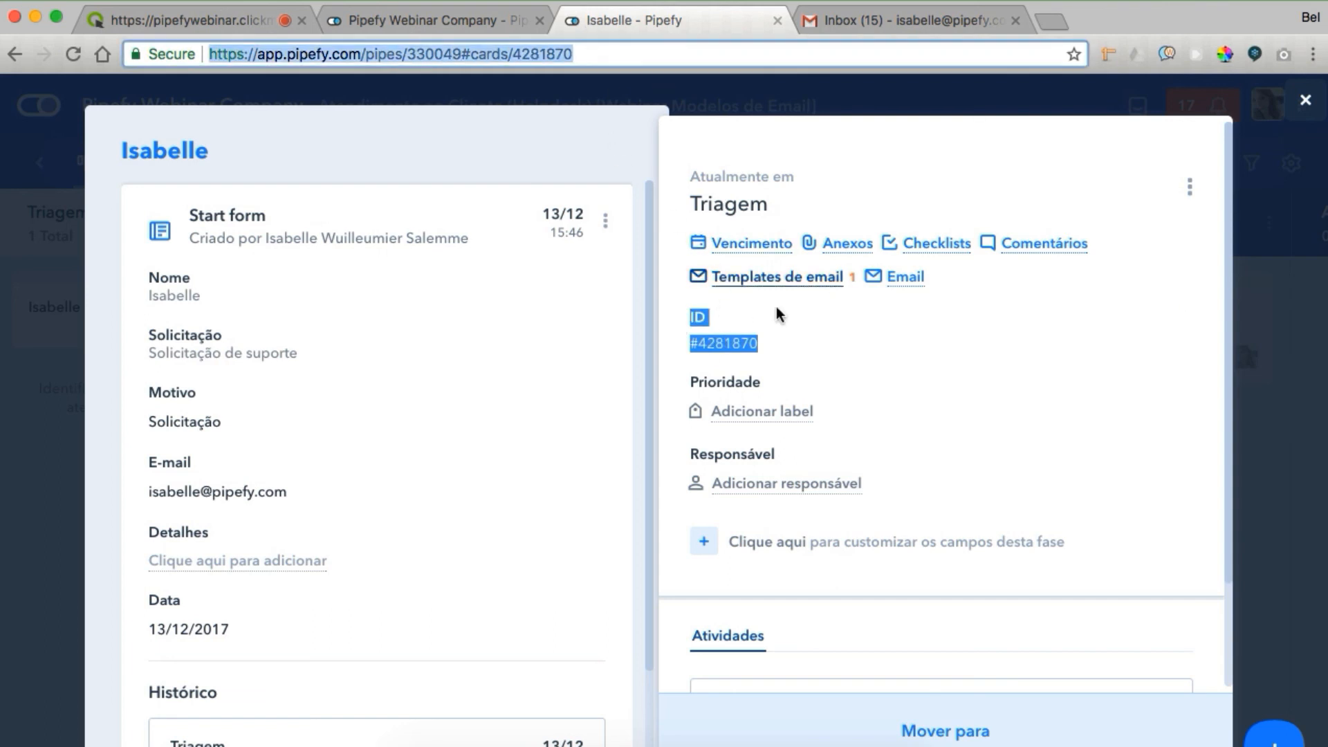
left_click(767, 343)
left_click_drag(768, 344, 690, 342)
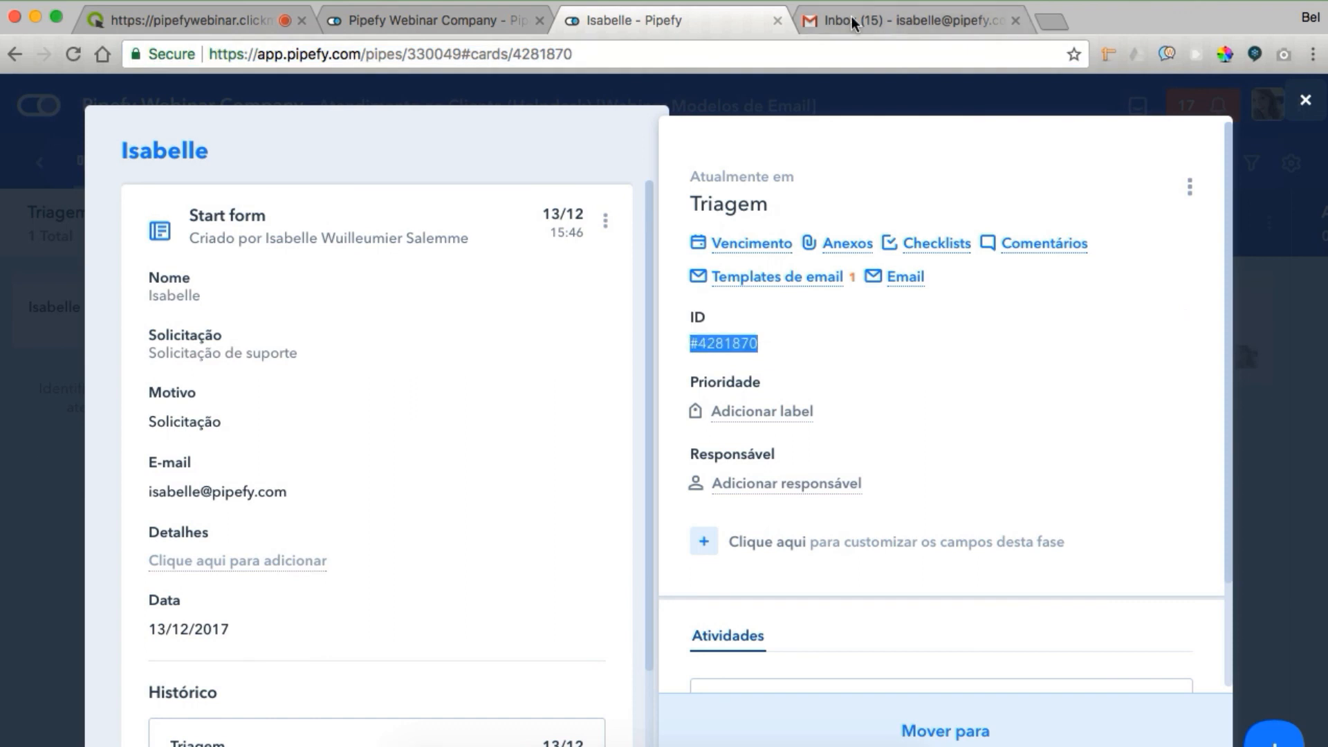
left_click(759, 344)
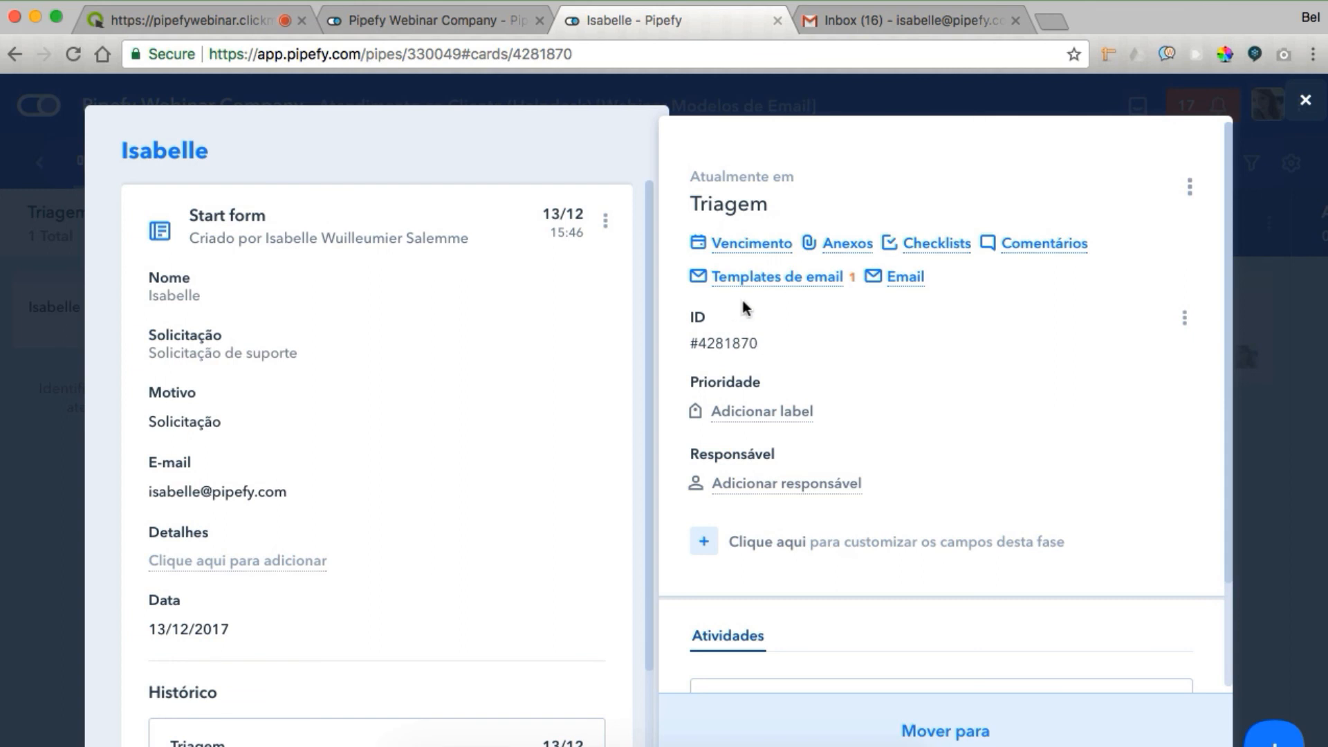
left_click(32, 409)
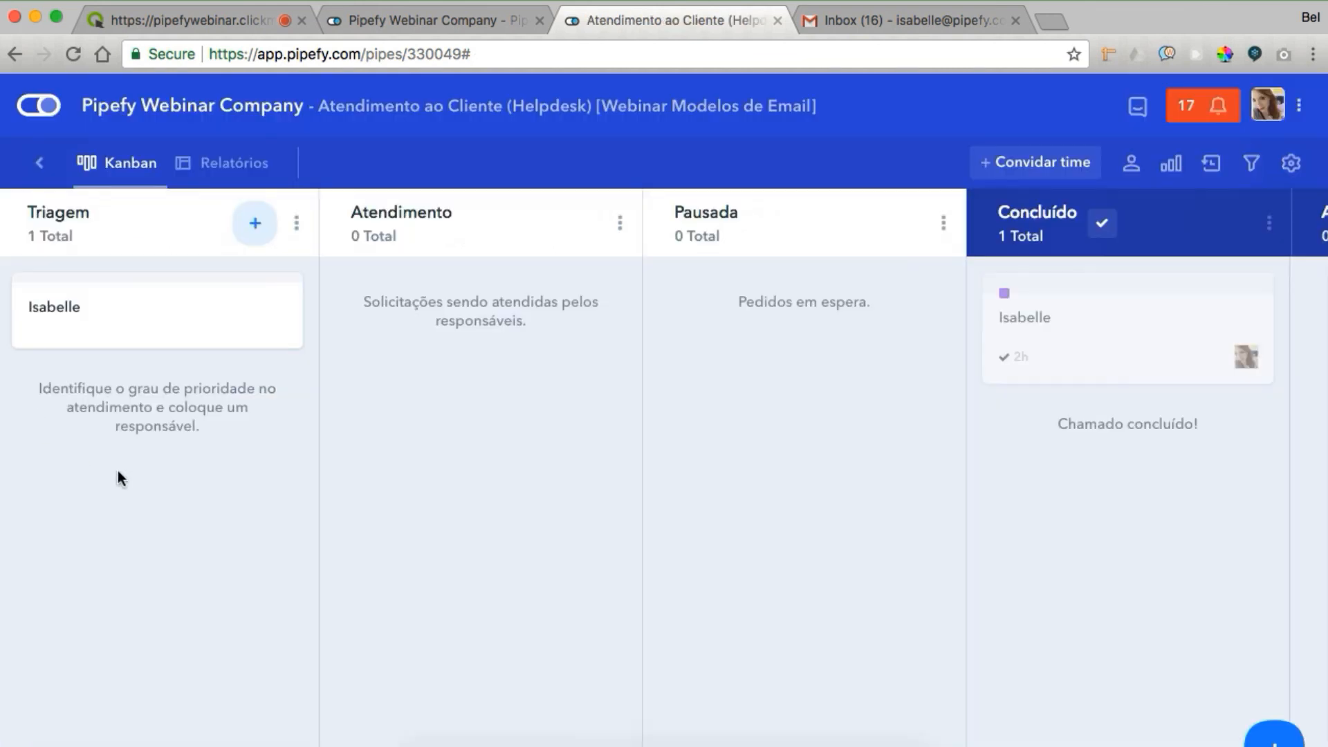
Show the ID as a card subtitle in the pipe settings and save
left_click(1291, 163)
left_click(1167, 298)
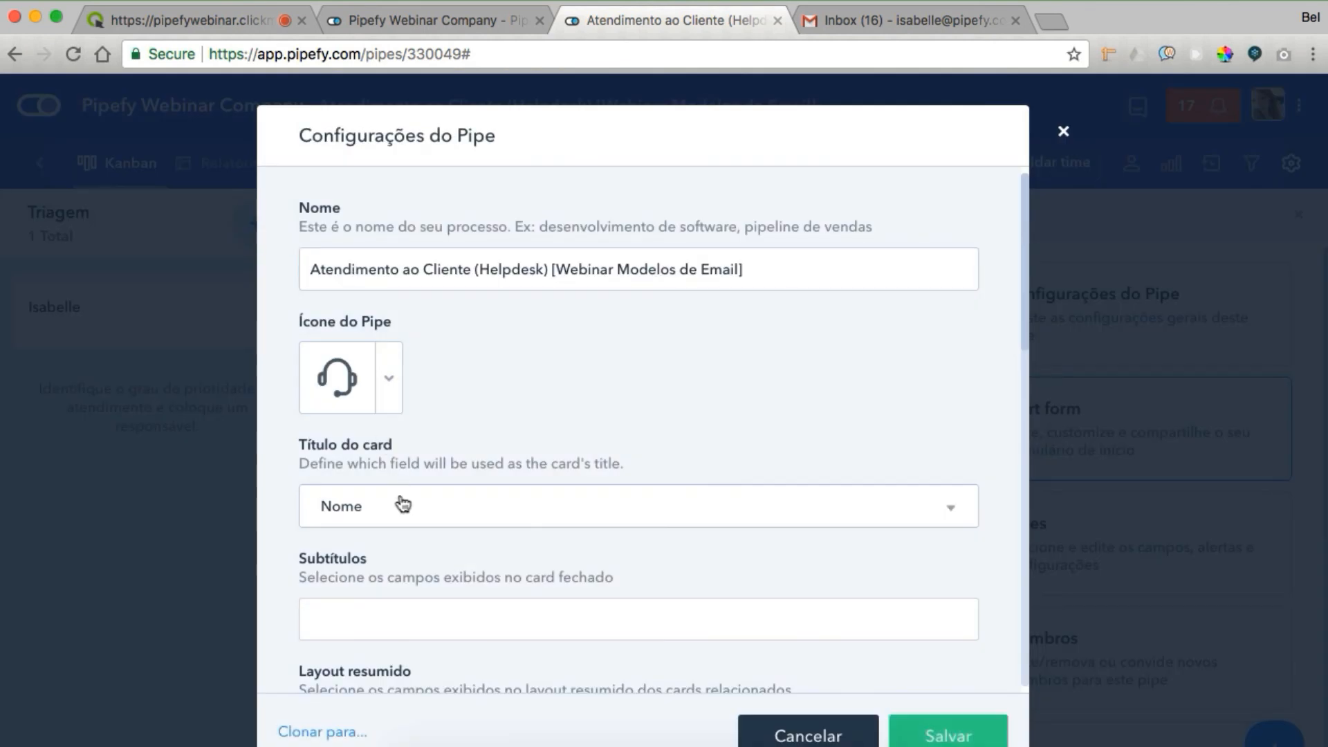
left_click(396, 626)
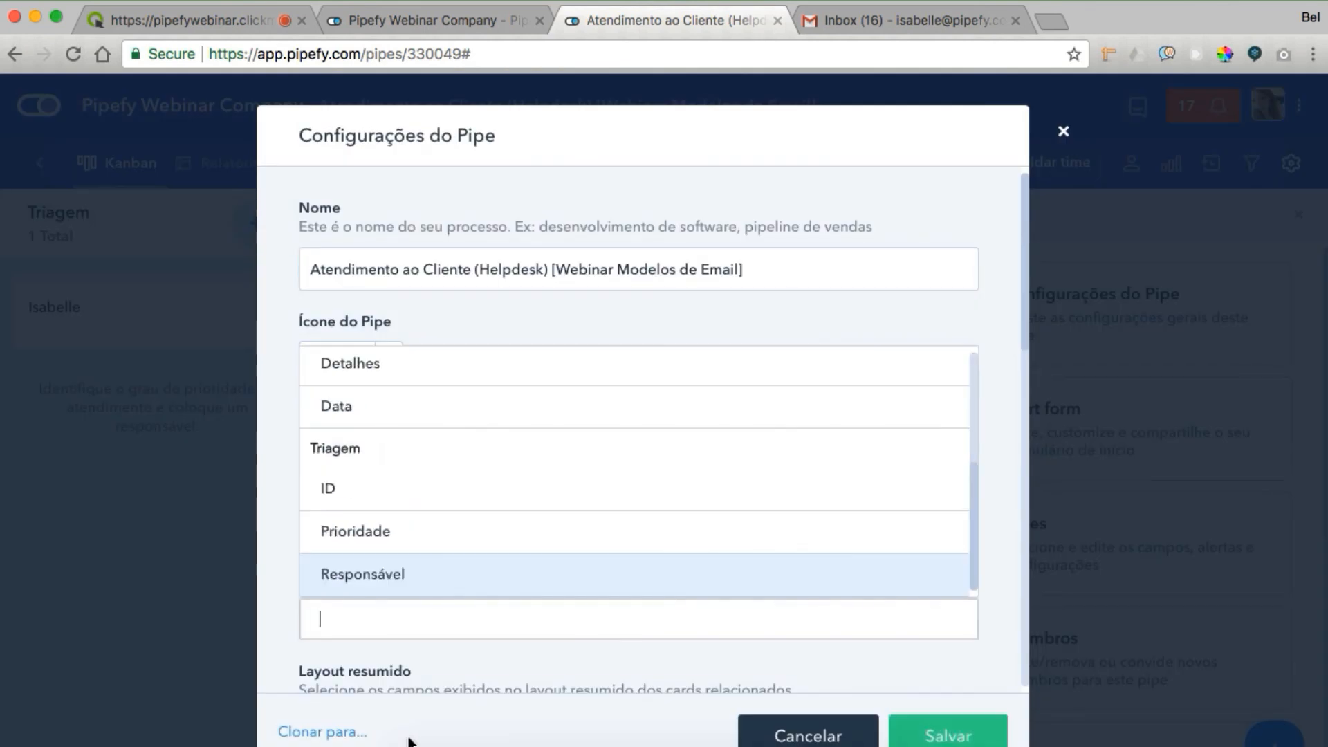
left_click(382, 486)
left_click(902, 727)
left_click(921, 732)
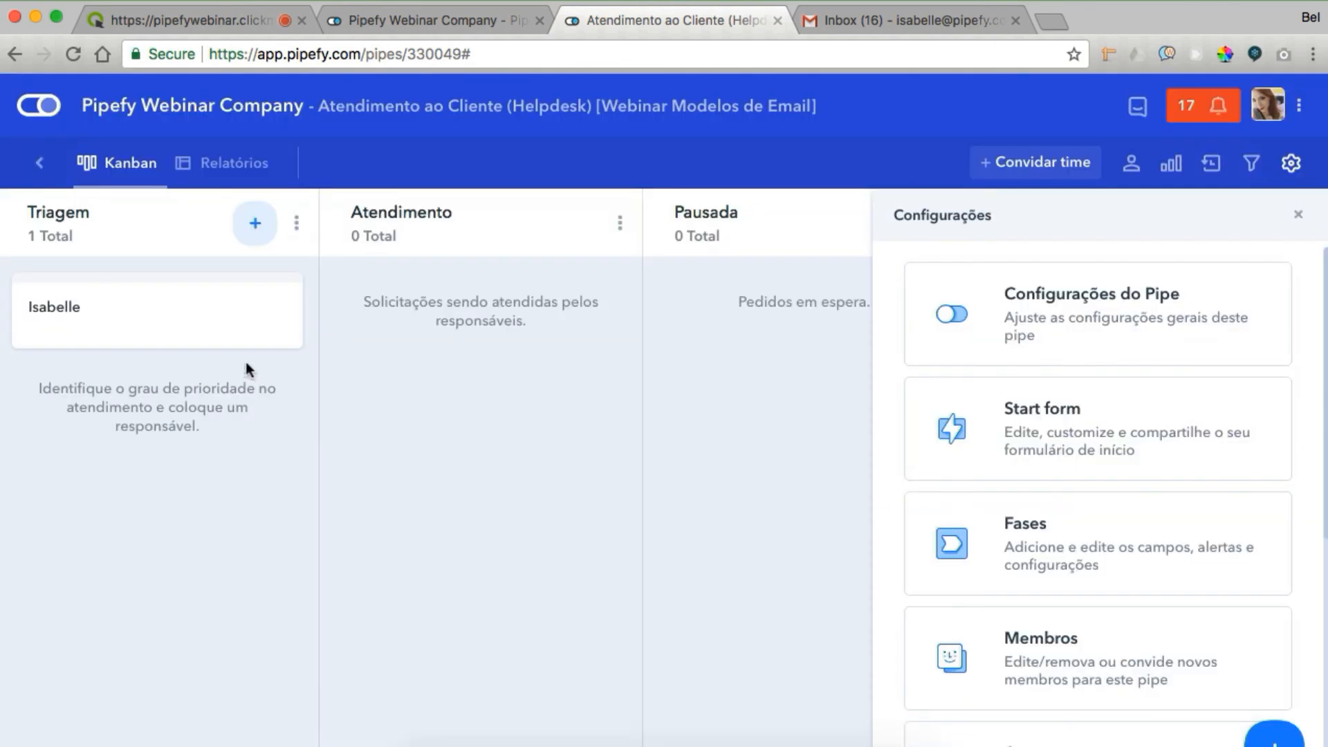
Label the ticket Alta prioridade, assign the pipe member, and move it into Atendimento
left_click(204, 333)
left_click(763, 413)
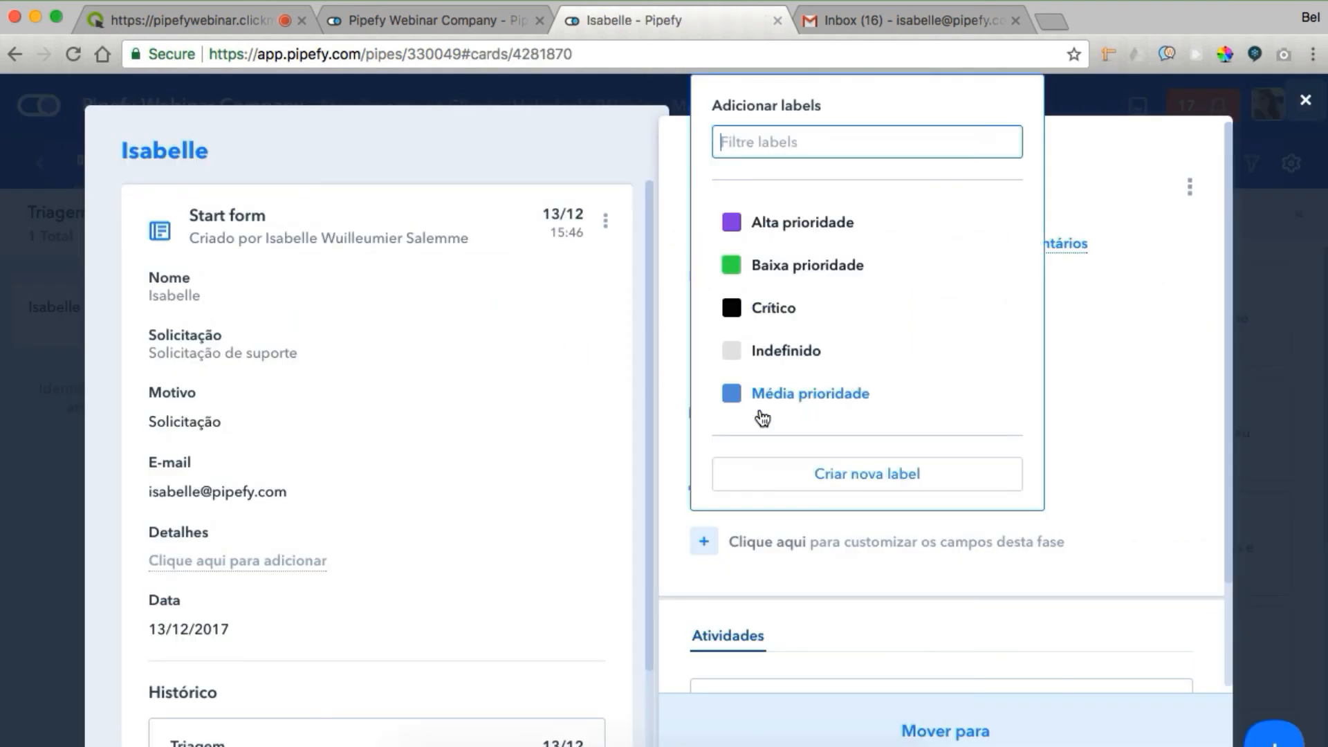
left_click(786, 219)
left_click(839, 516)
left_click(789, 679)
left_click(55, 462)
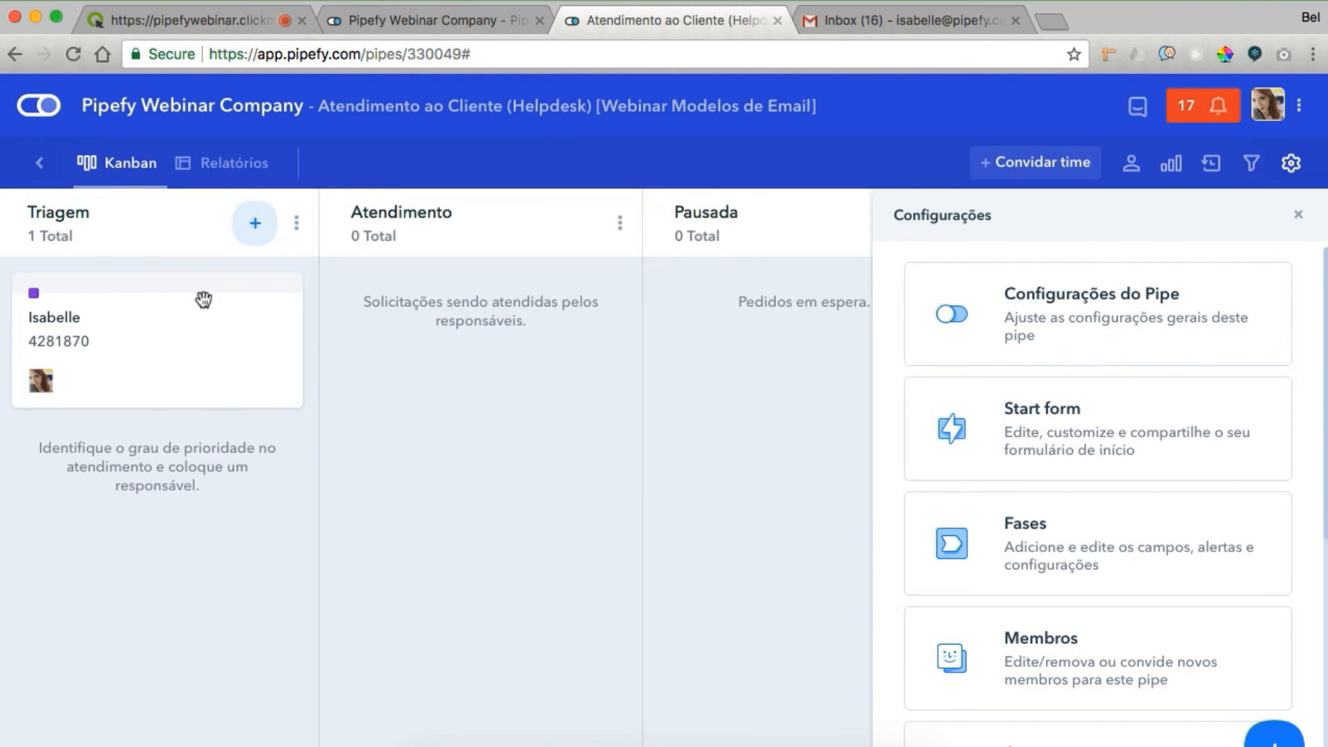
left_click_drag(203, 299, 477, 308)
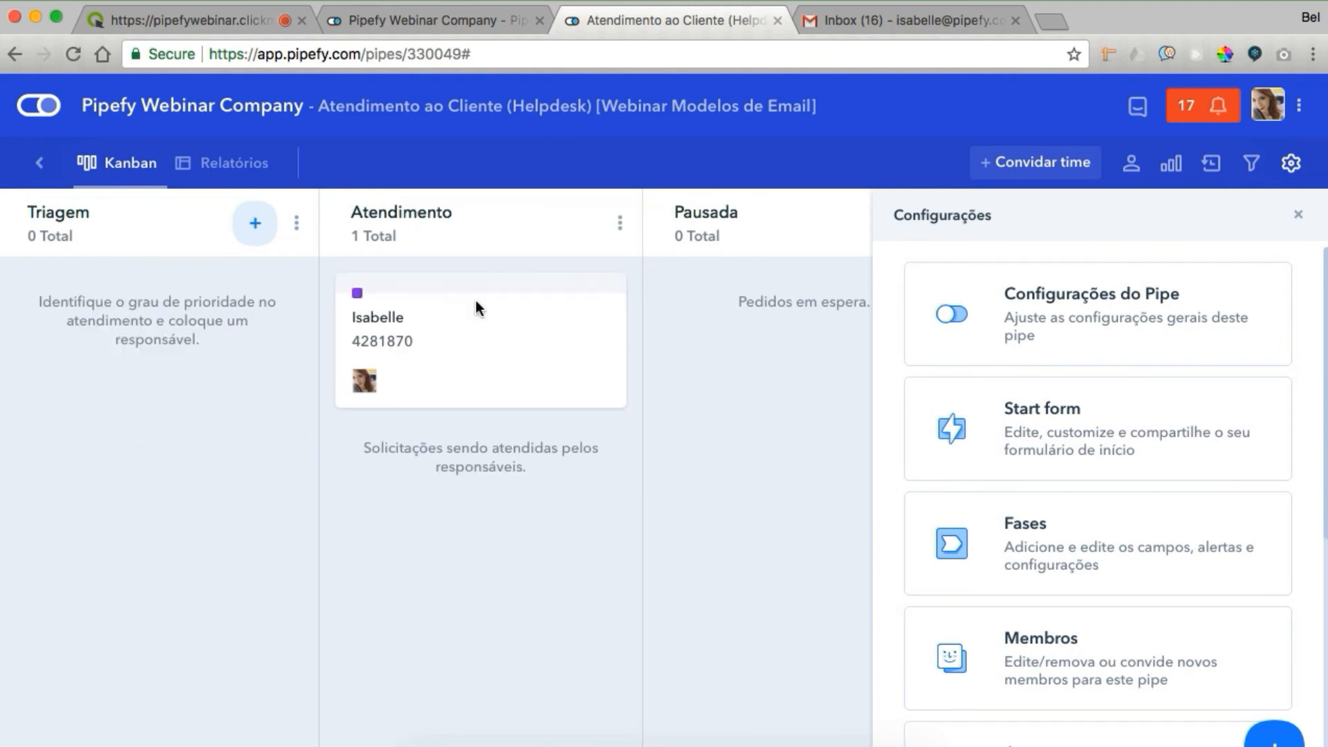
left_click(890, 19)
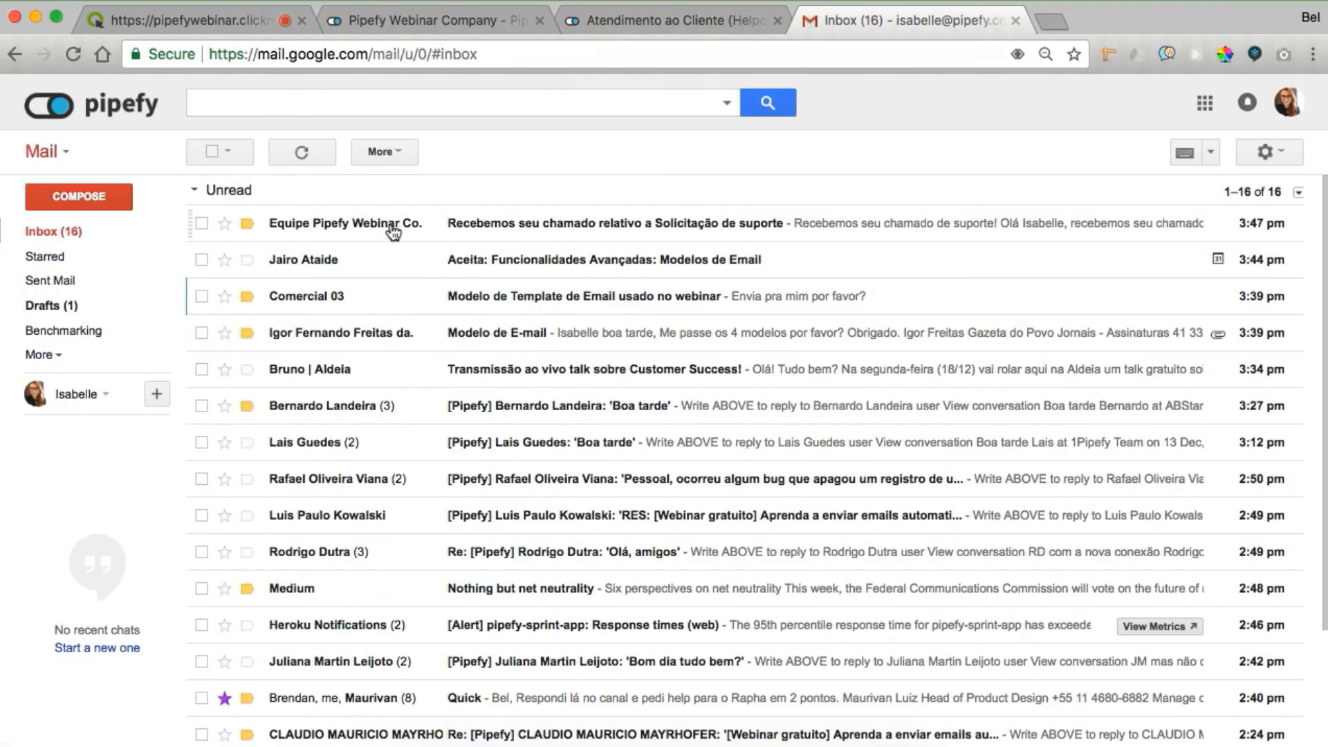
Read the support-request confirmation email, highlighting its Número do chamado and request details
left_click(347, 222)
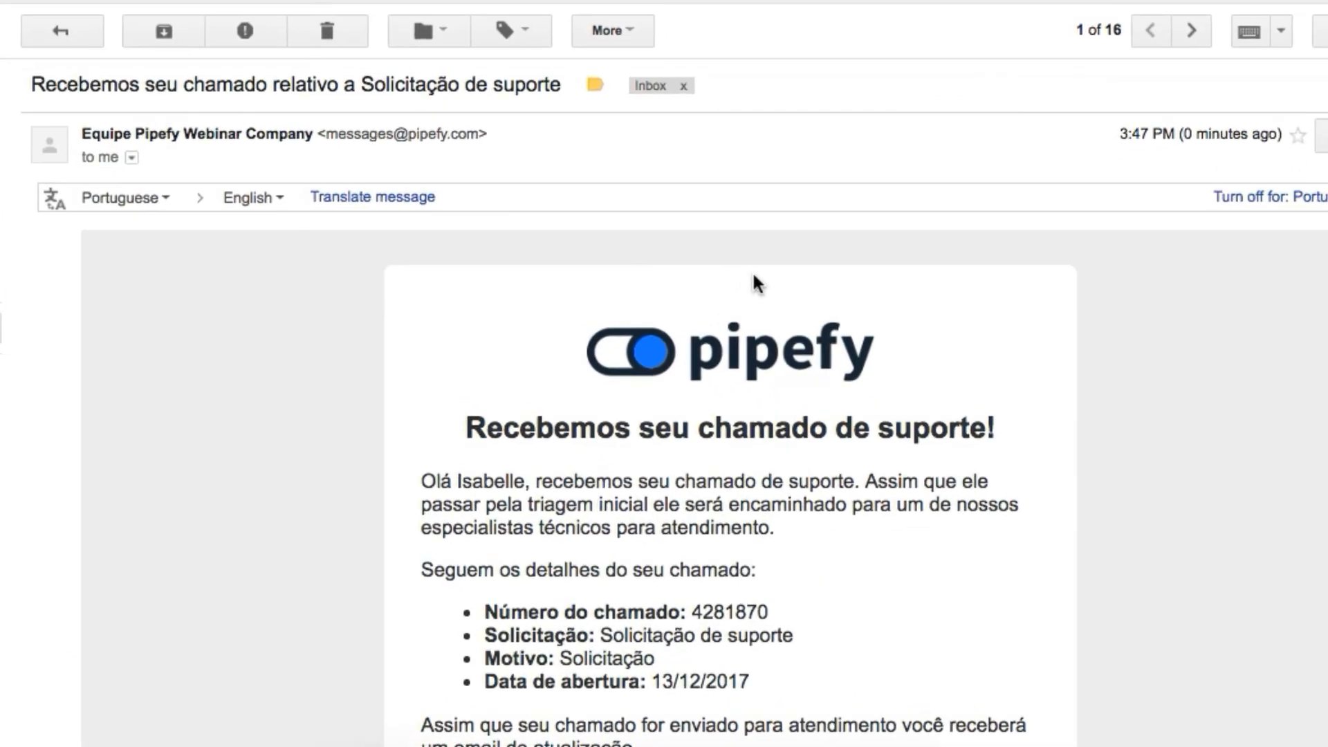
scroll(781, 350, "down", 3)
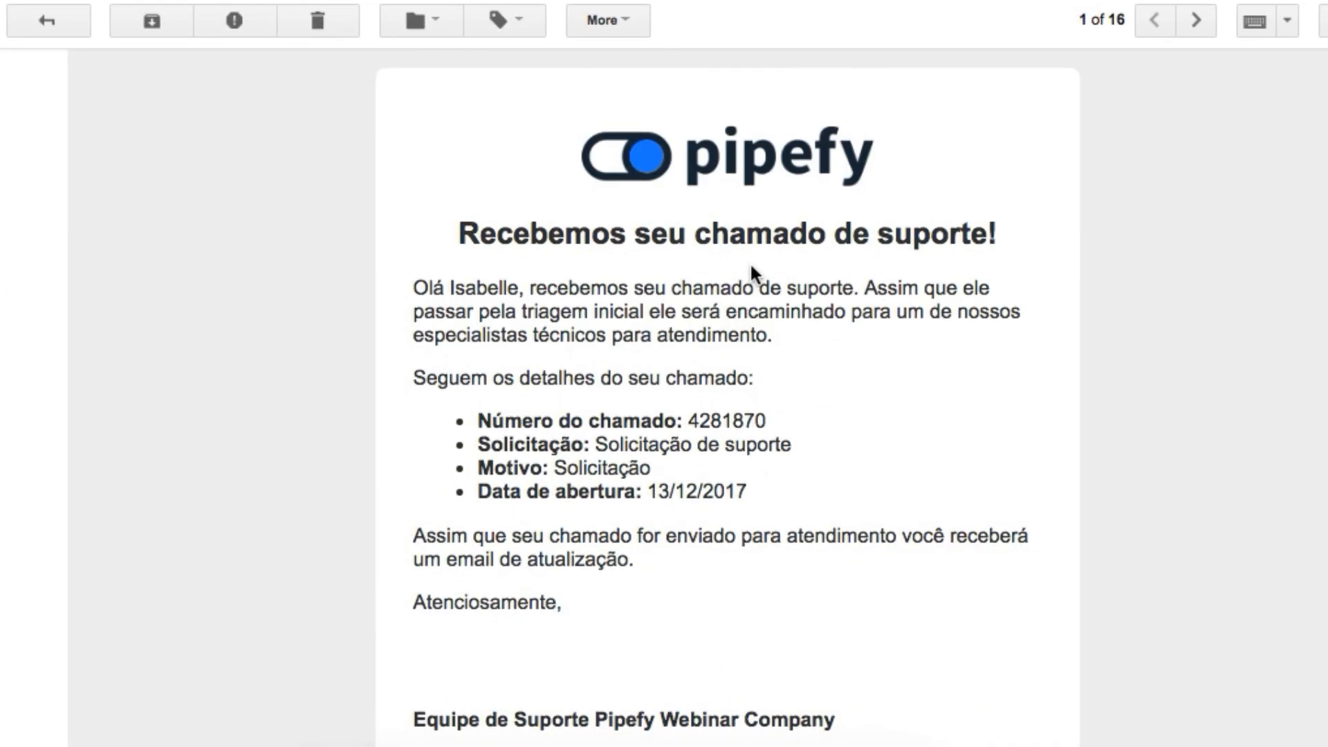
scroll(752, 265, "down", 1)
scroll(752, 264, "up", 1)
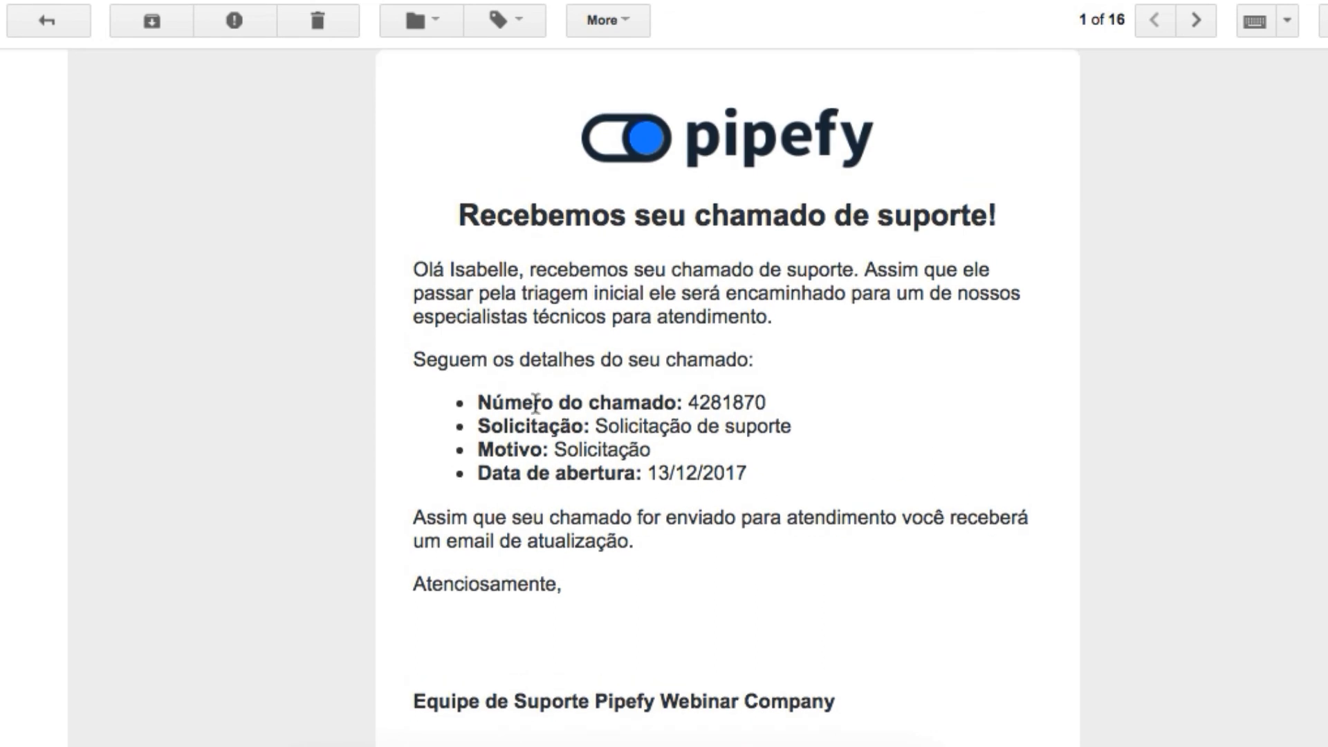
left_click_drag(476, 397, 766, 404)
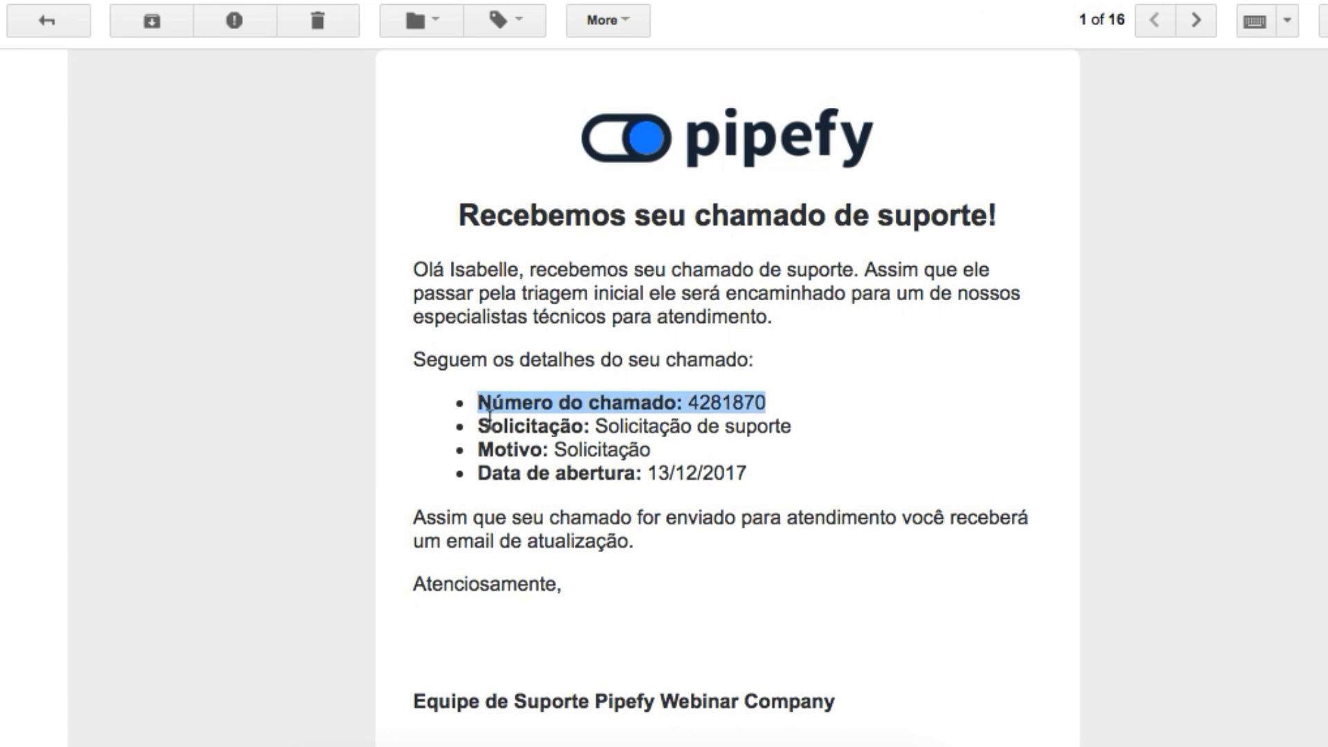
left_click_drag(477, 426, 705, 412)
left_click(578, 445)
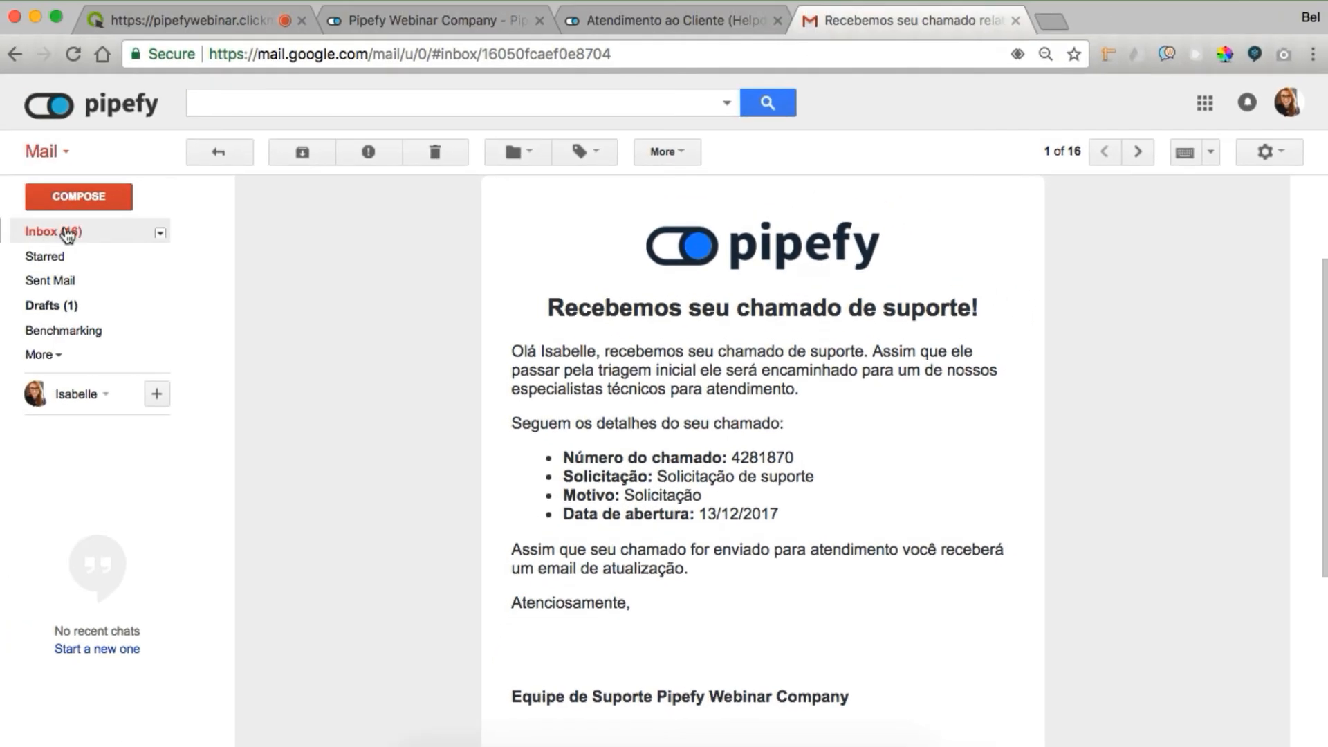
left_click(63, 230)
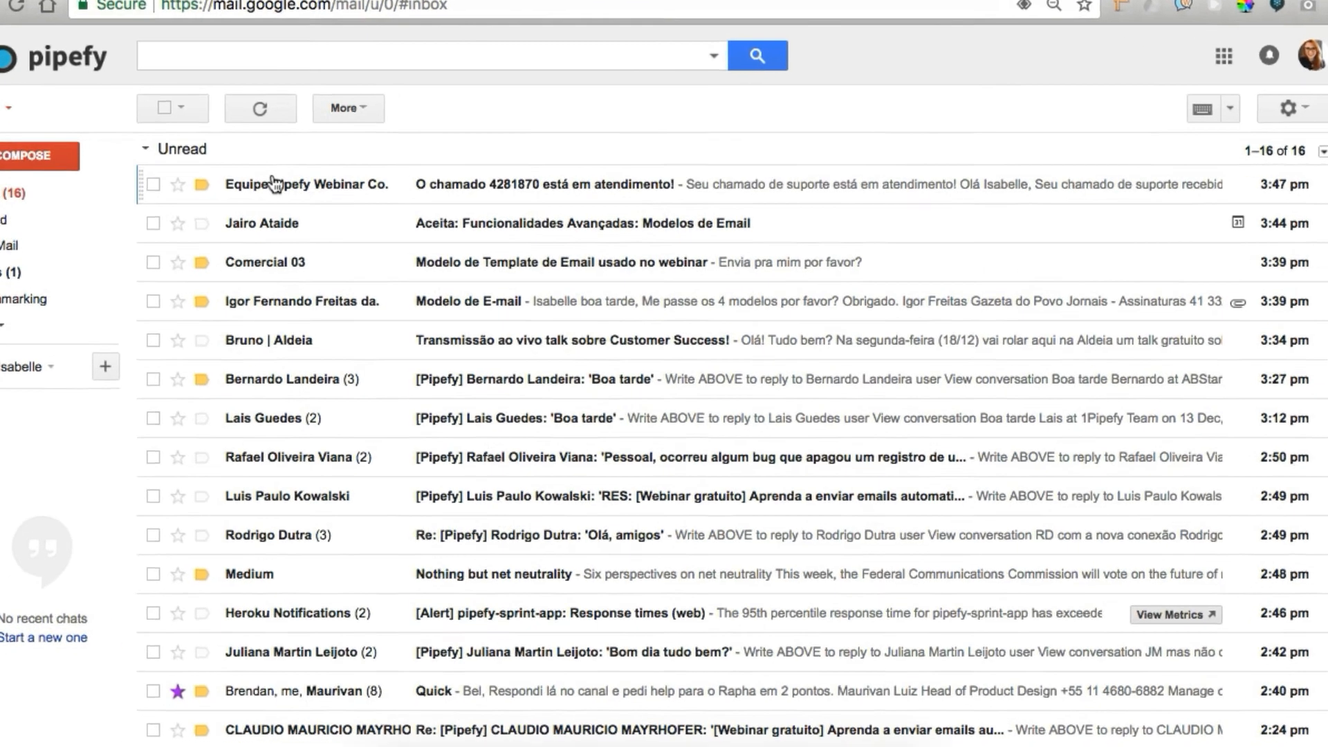
Reply to the ticket-in-service email with 'Resposta ao email do atendimento do suporte.' and send it
left_click(274, 184)
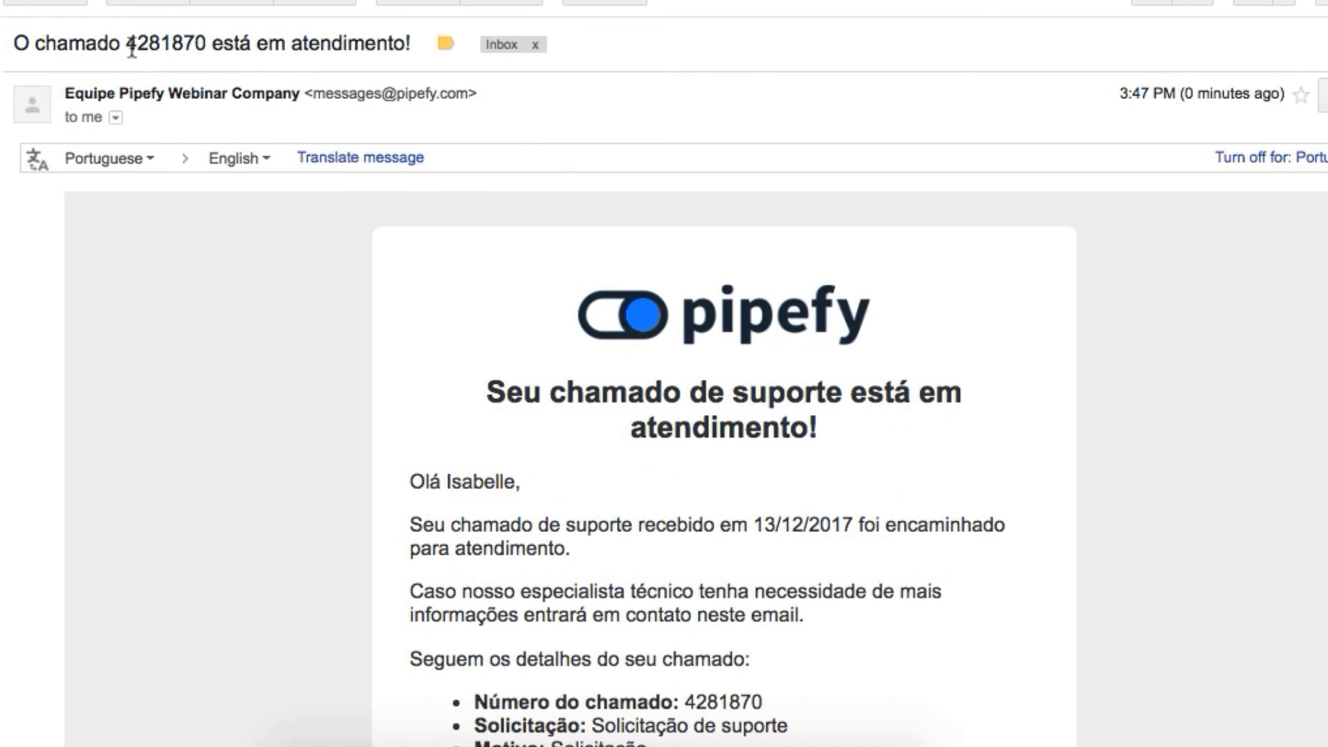
left_click_drag(132, 49, 216, 42)
scroll(805, 305, "down", 15)
left_click(277, 546)
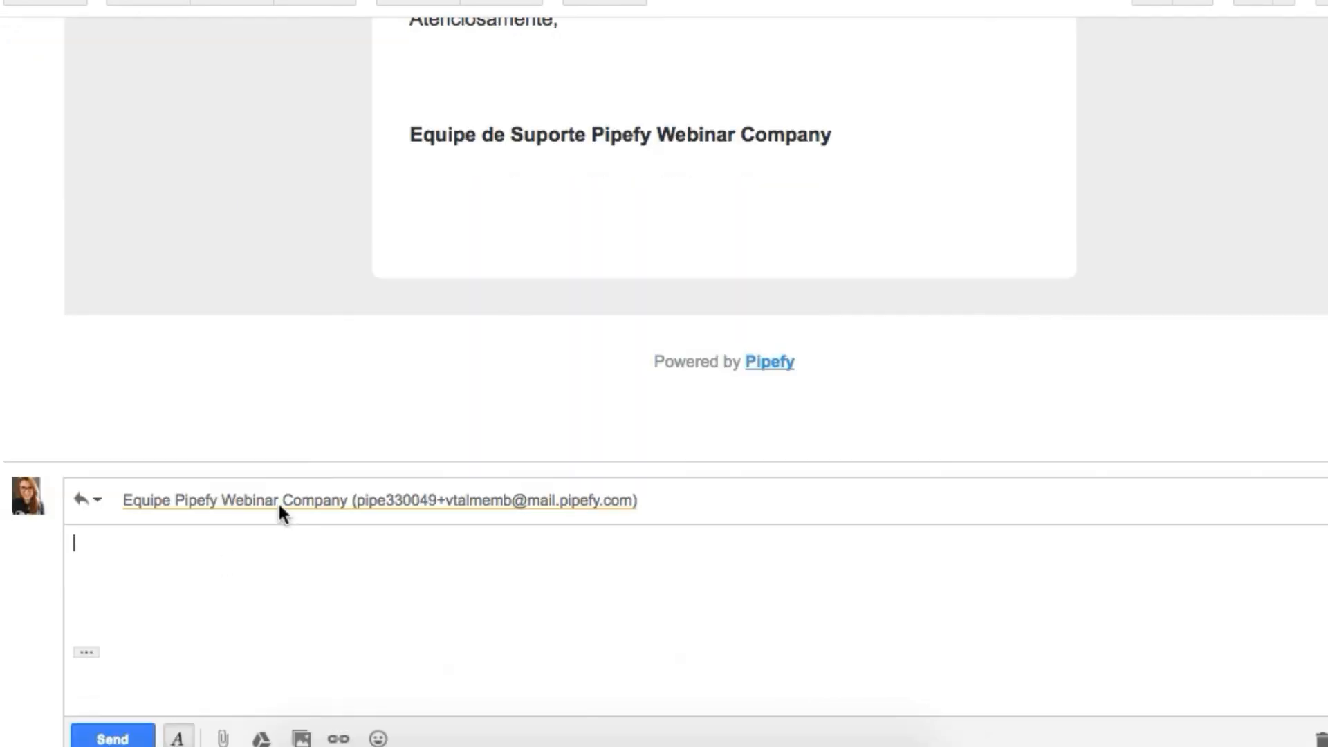
left_click(360, 498)
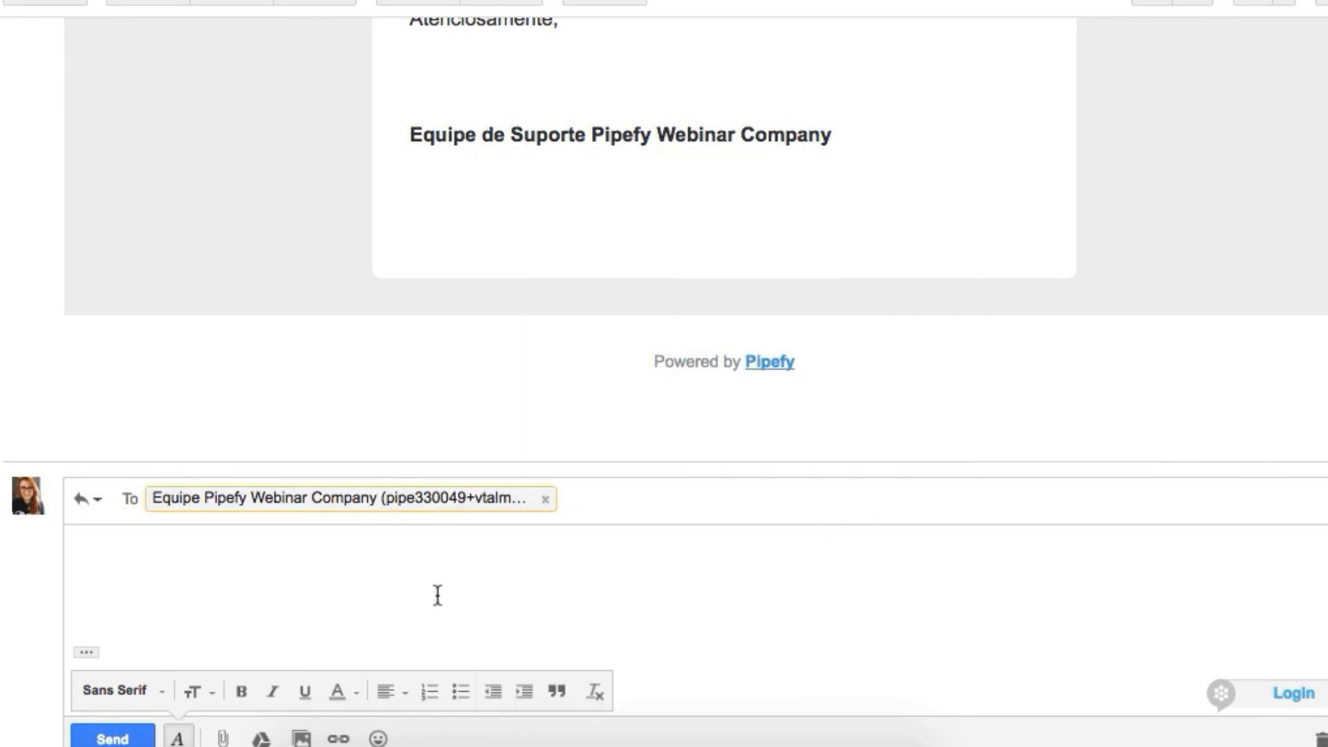
left_click(397, 595)
type("Resposta ao")
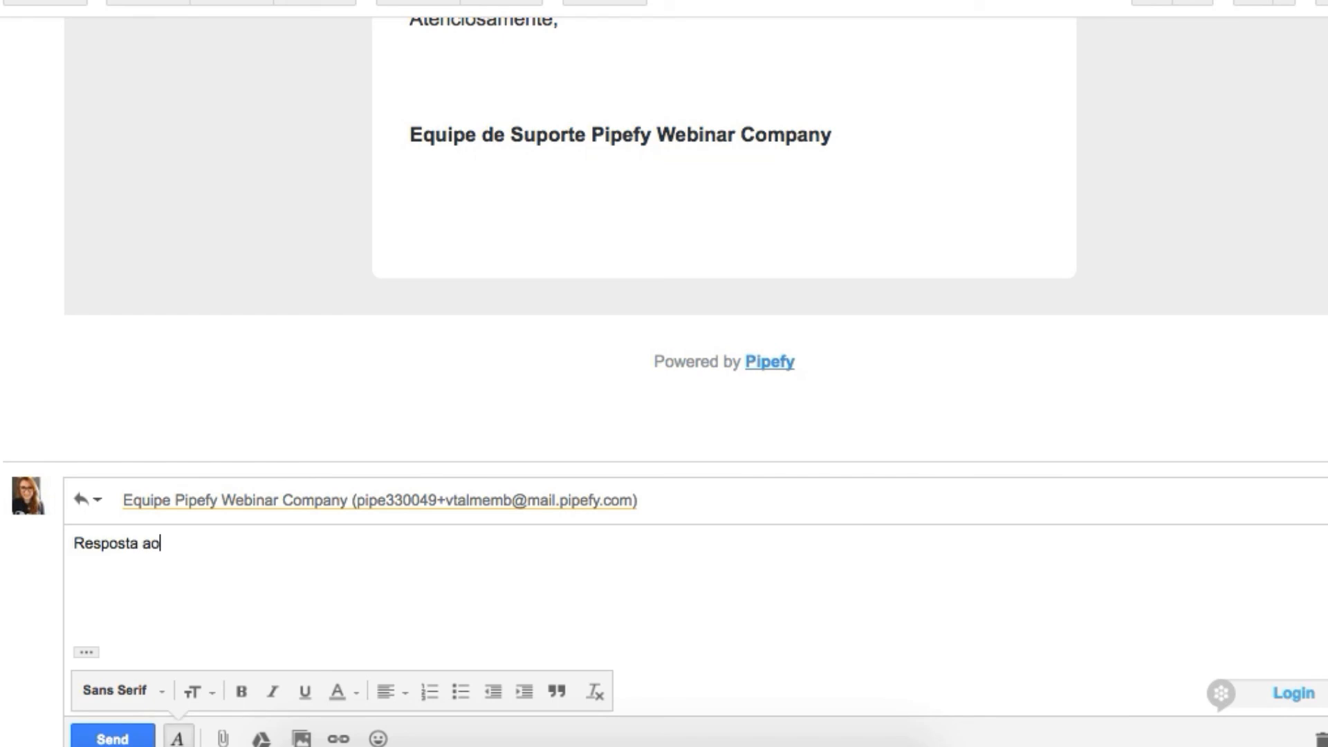
type(" email do atendimento do supor")
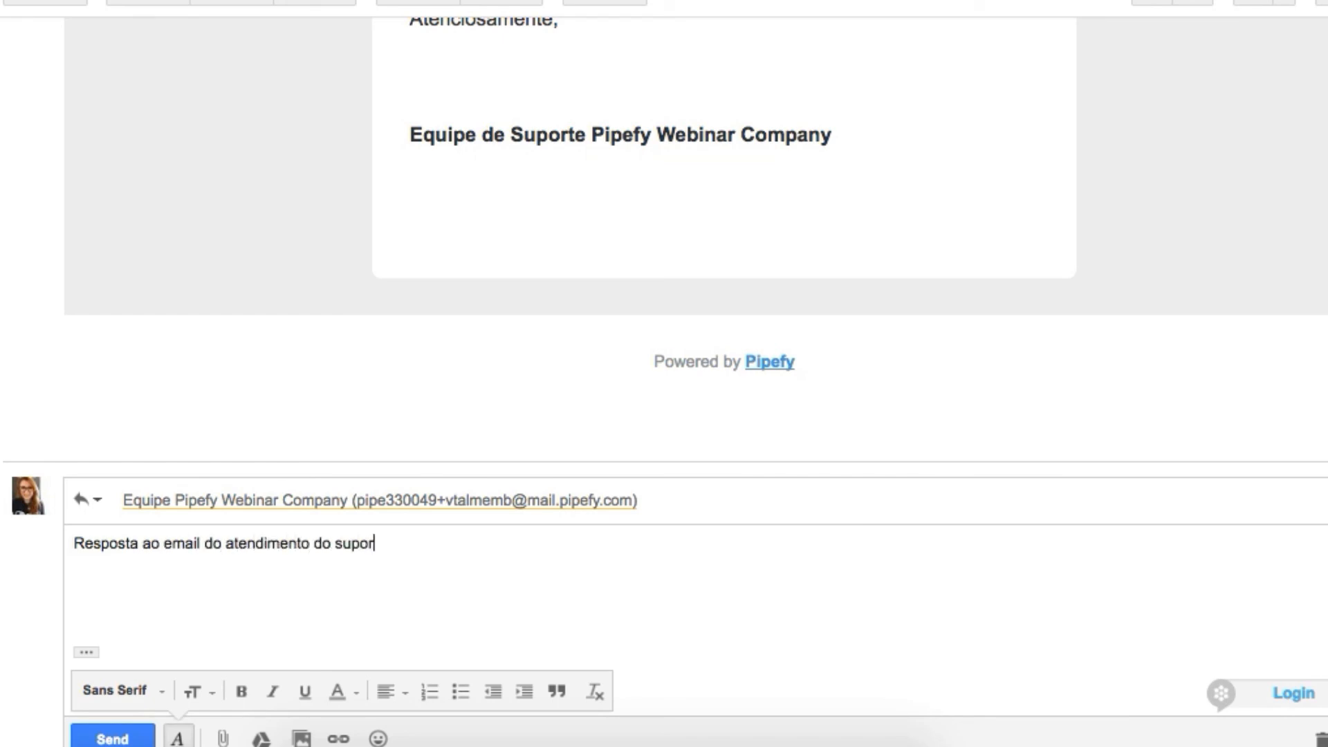
left_click(112, 737)
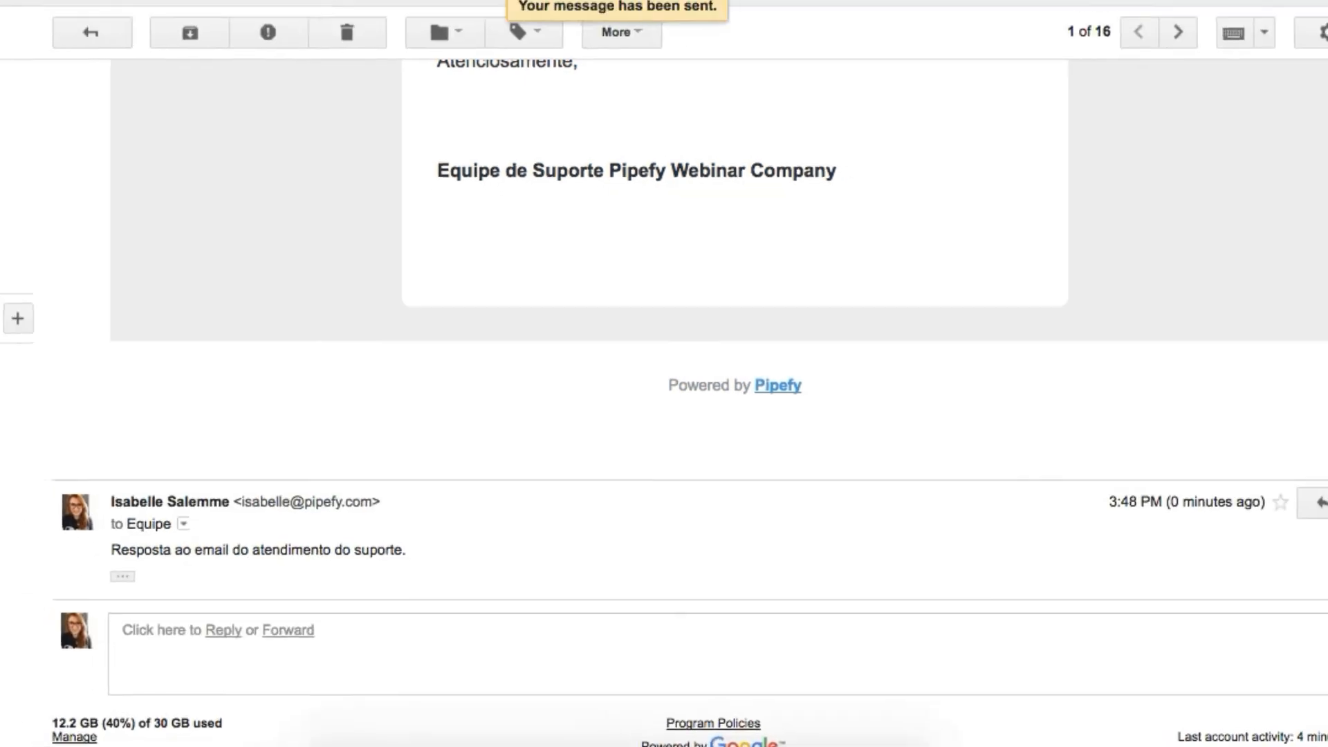
left_click(729, 23)
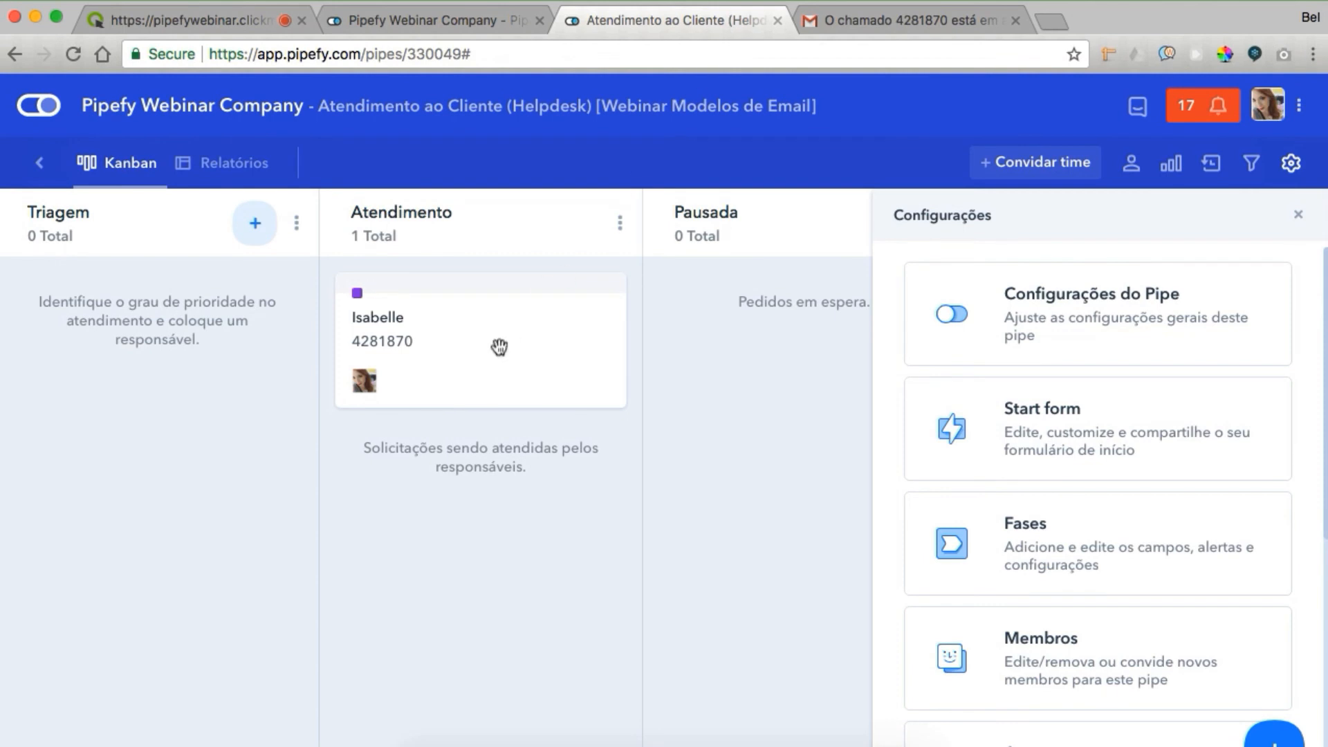
Read the Gmail reply in the helpdesk card's Email section, discard a new draft, and view Anexos
left_click(499, 347)
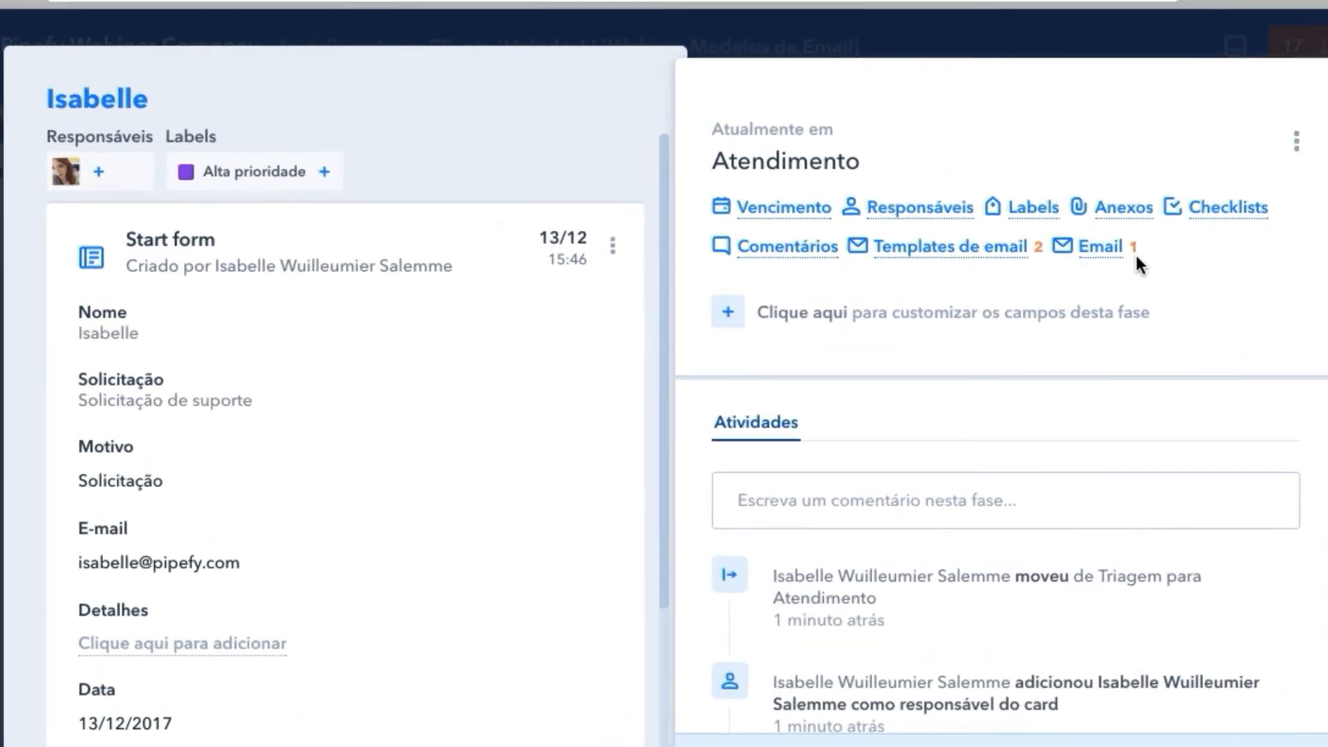
left_click(989, 278)
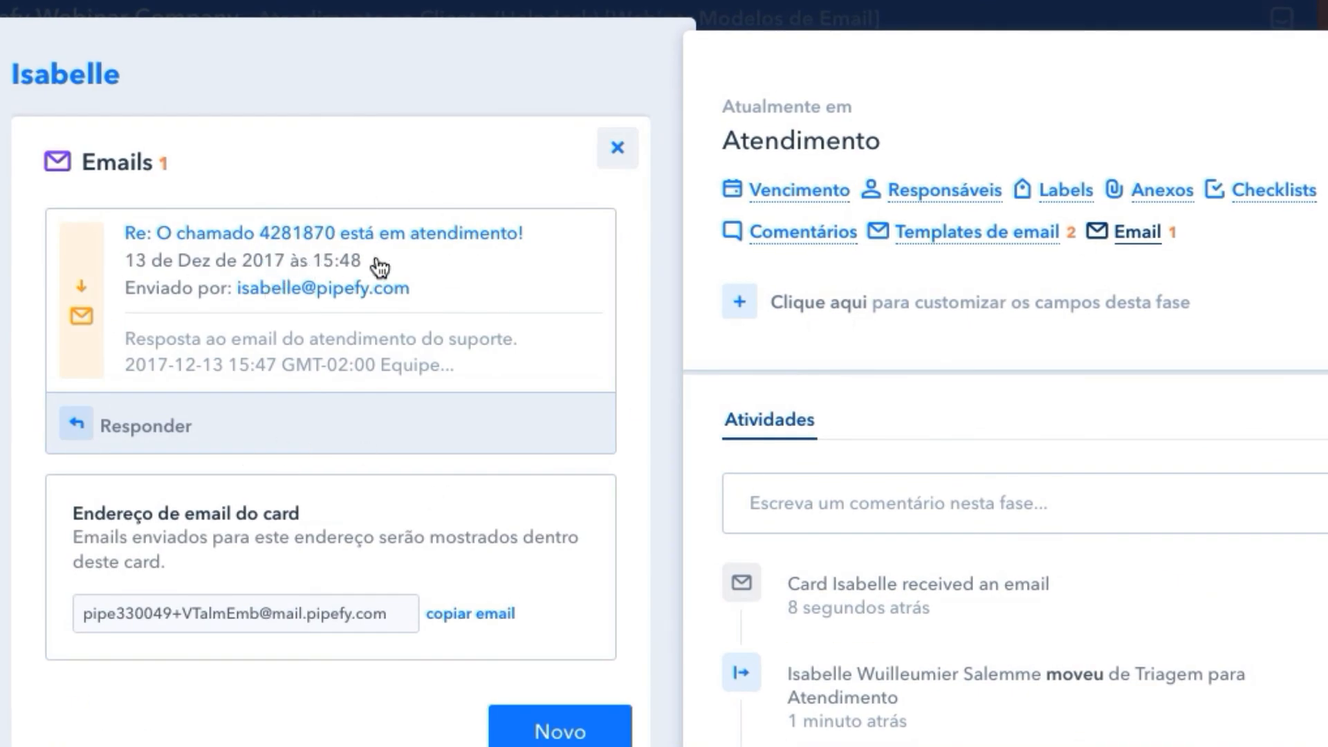
left_click(437, 278)
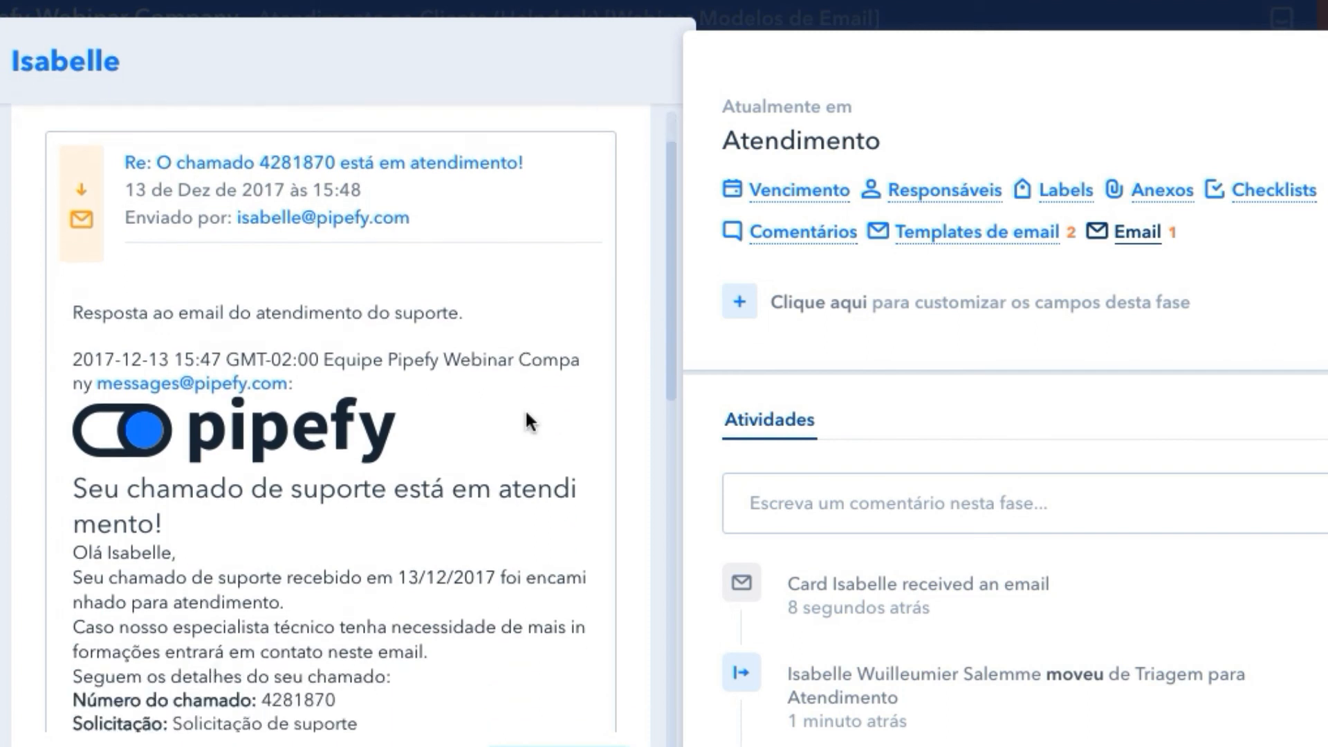
scroll(526, 415, "down", 1)
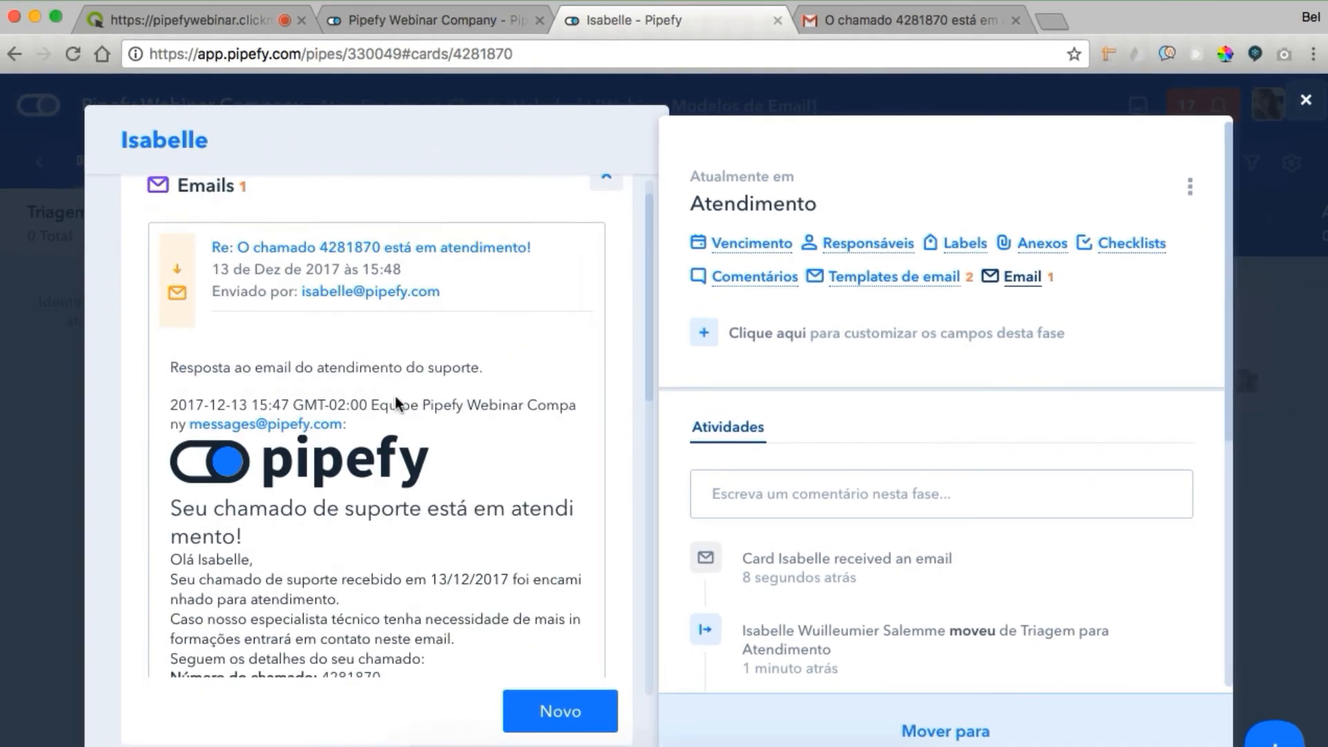
scroll(376, 391, "up", 1)
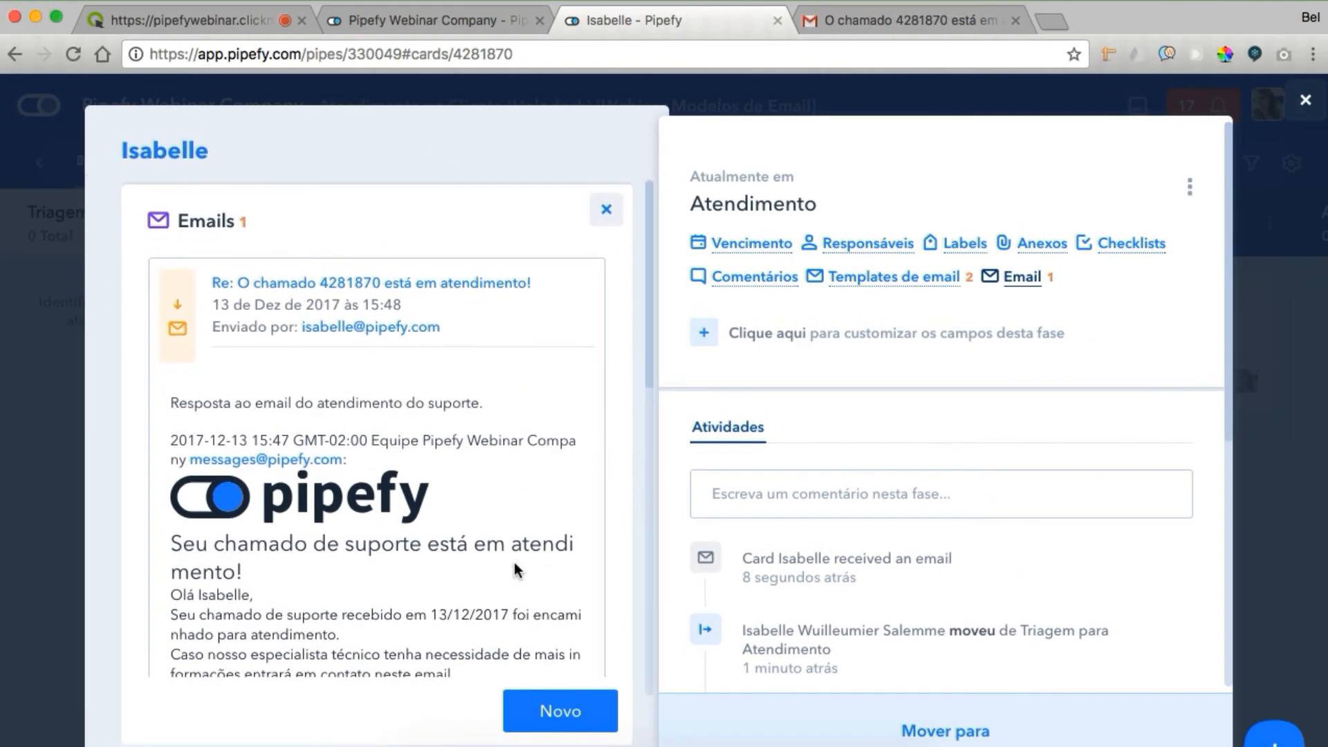
left_click(571, 723)
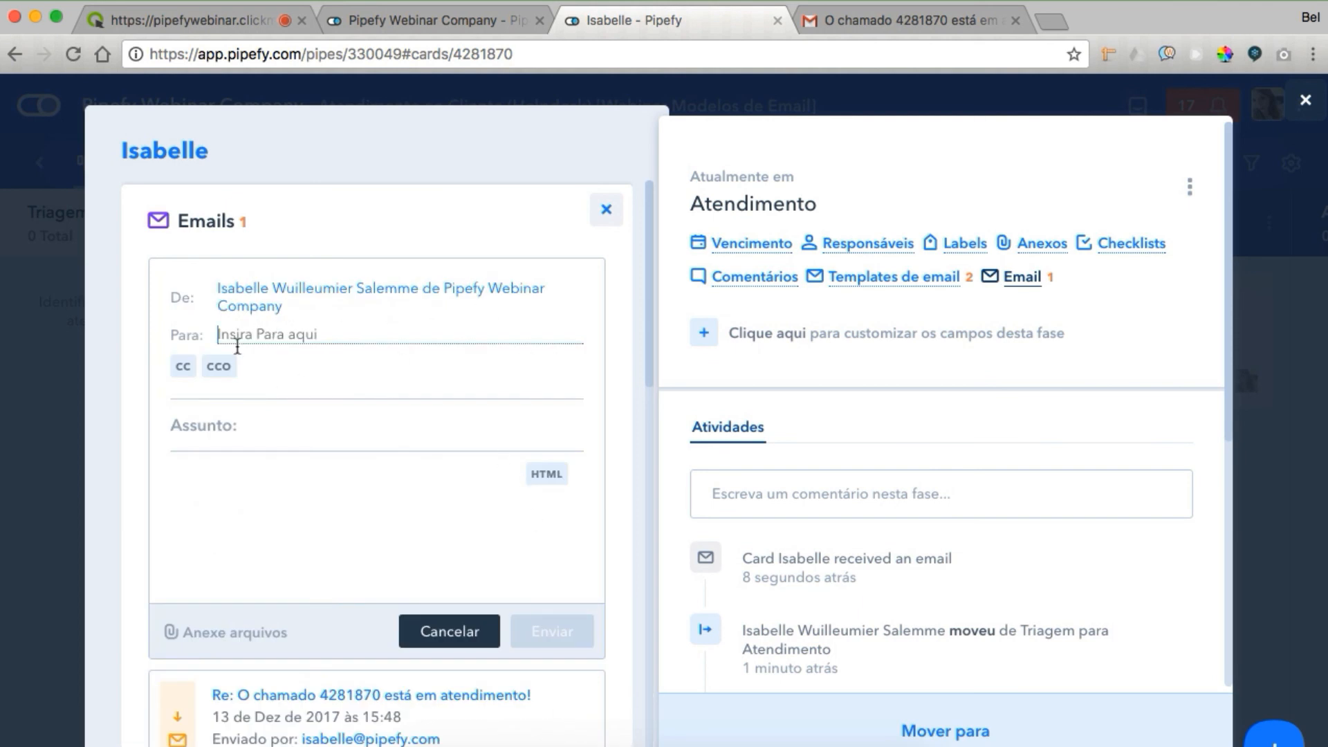
left_click(453, 635)
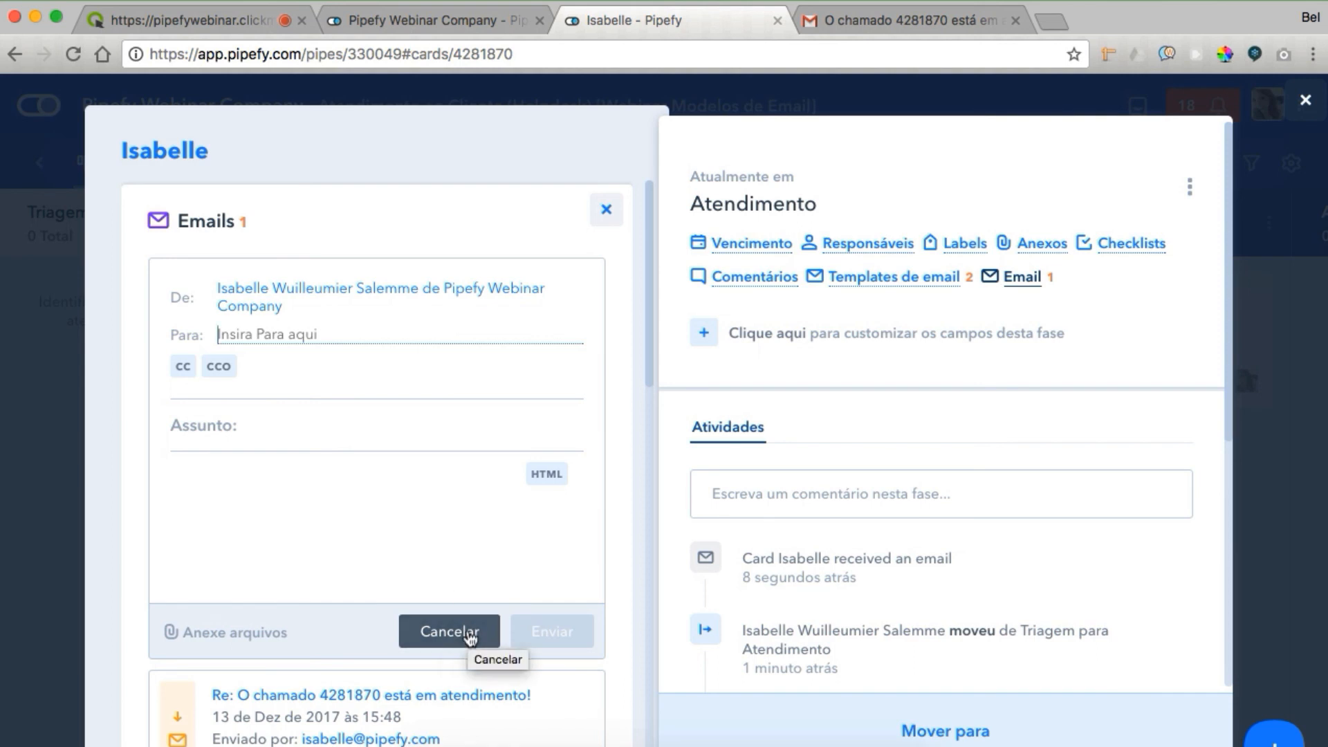
left_click(1019, 253)
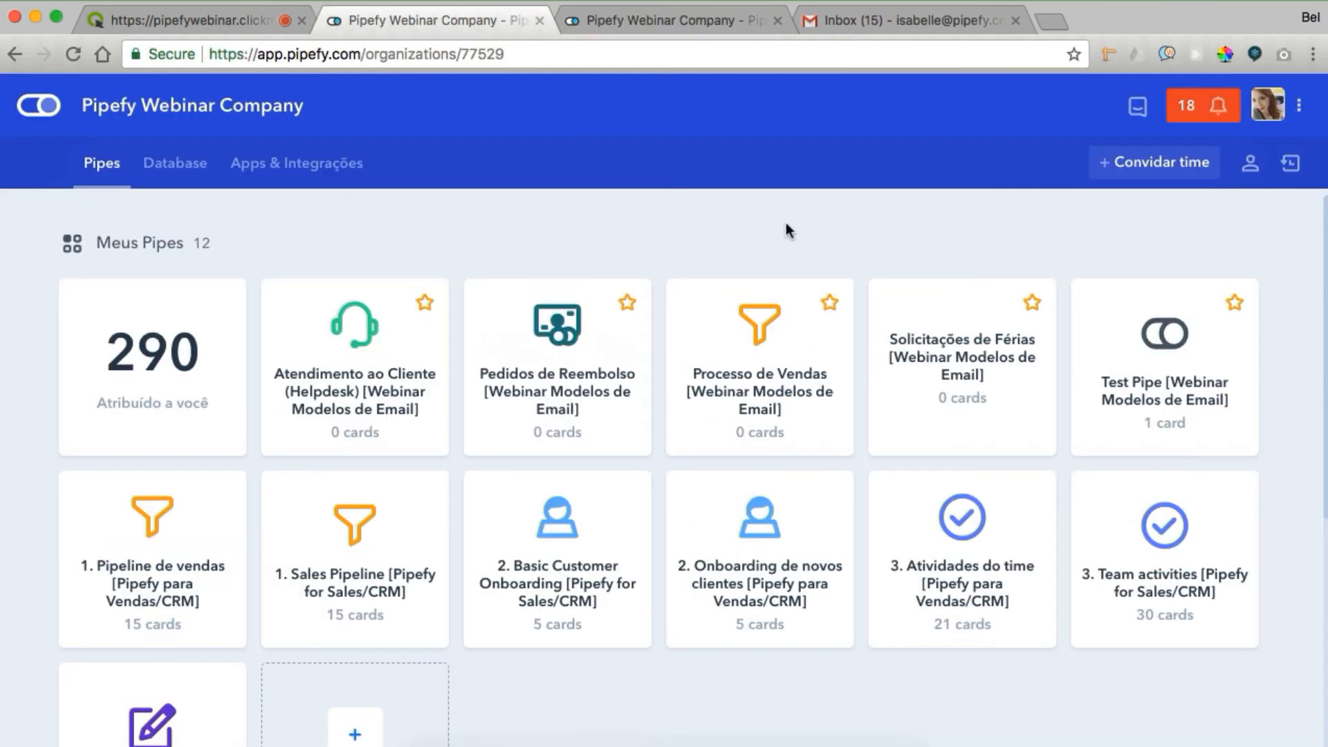
Start a new Processo de Vendas order and enter the customer's name, e-mail, CPF and phone
left_click(769, 324)
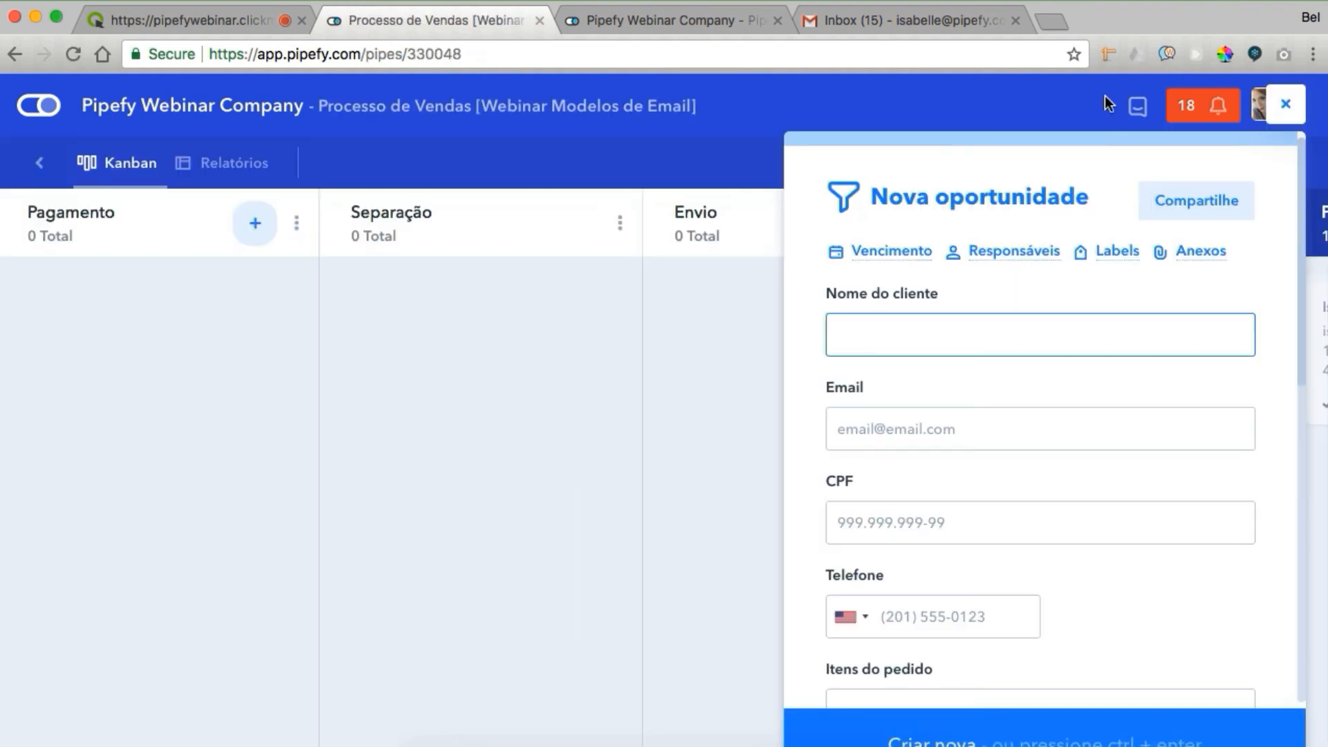
left_click(1015, 306)
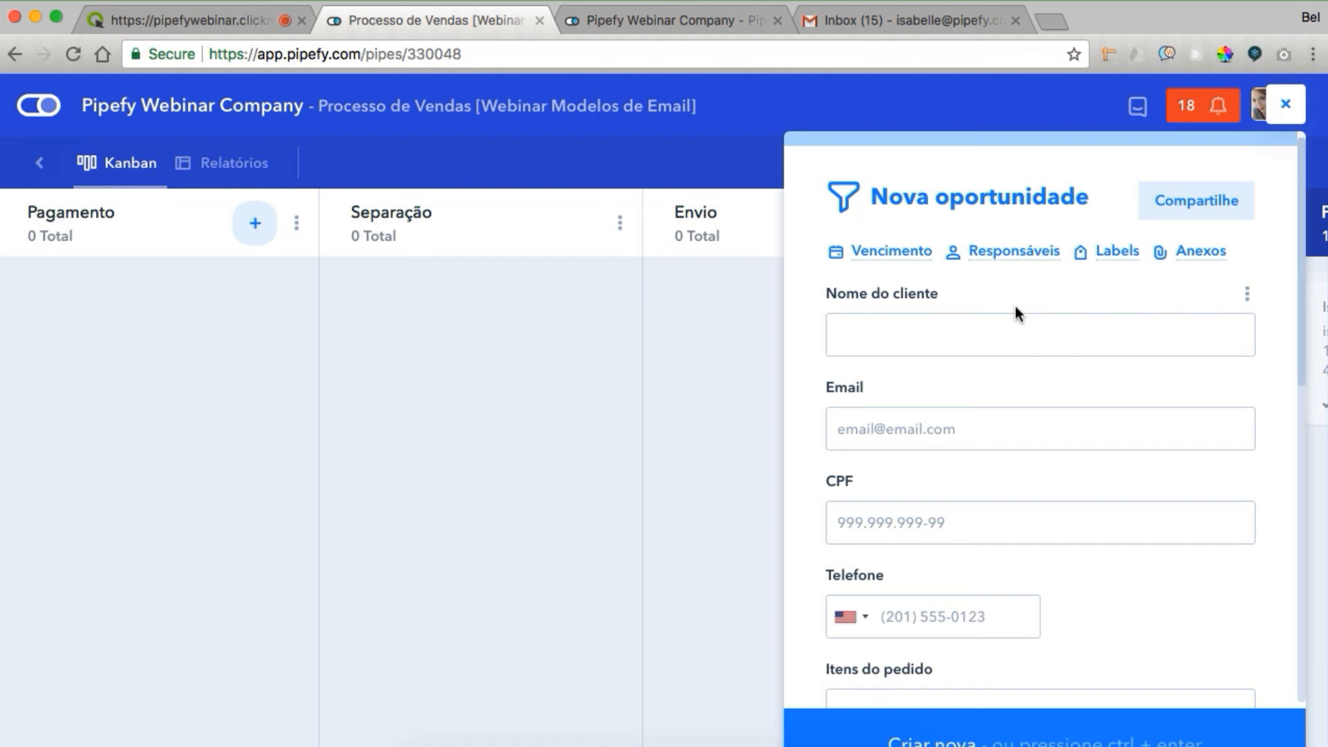
left_click(961, 350)
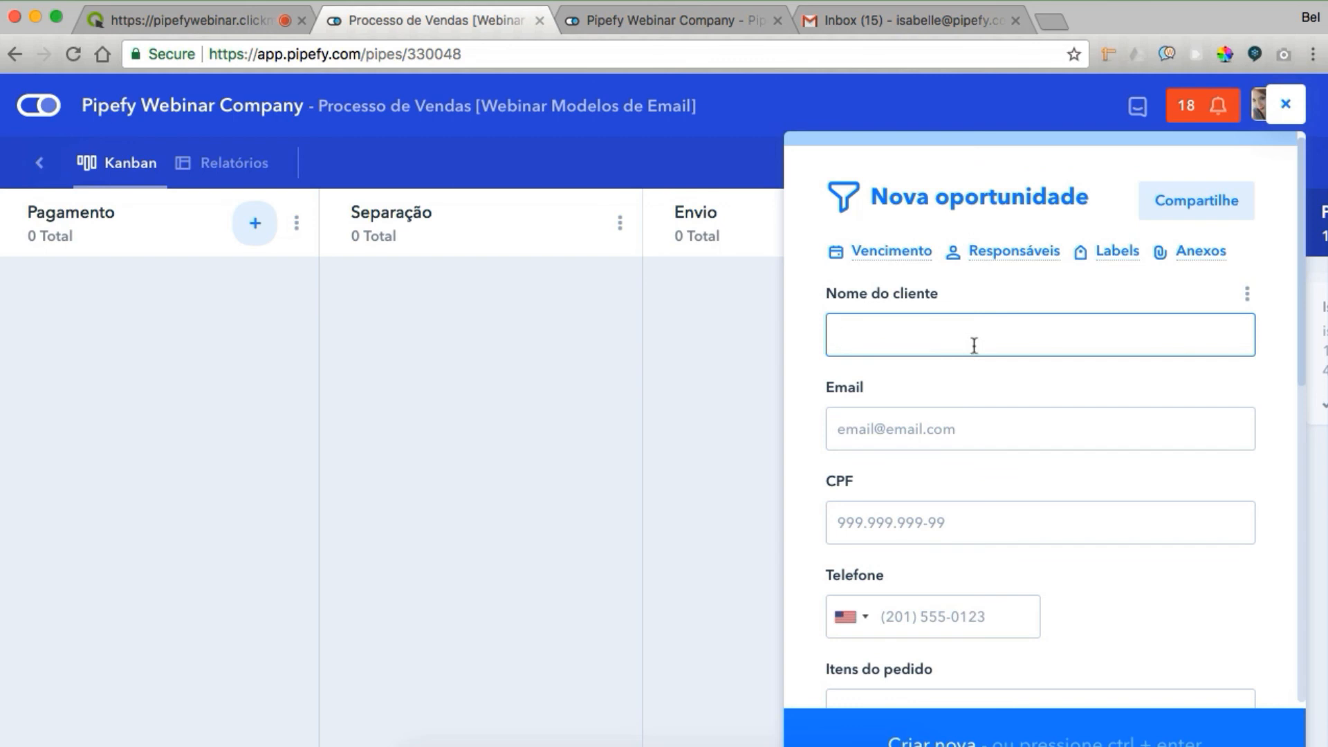
type("Isabelle")
key("Tab")
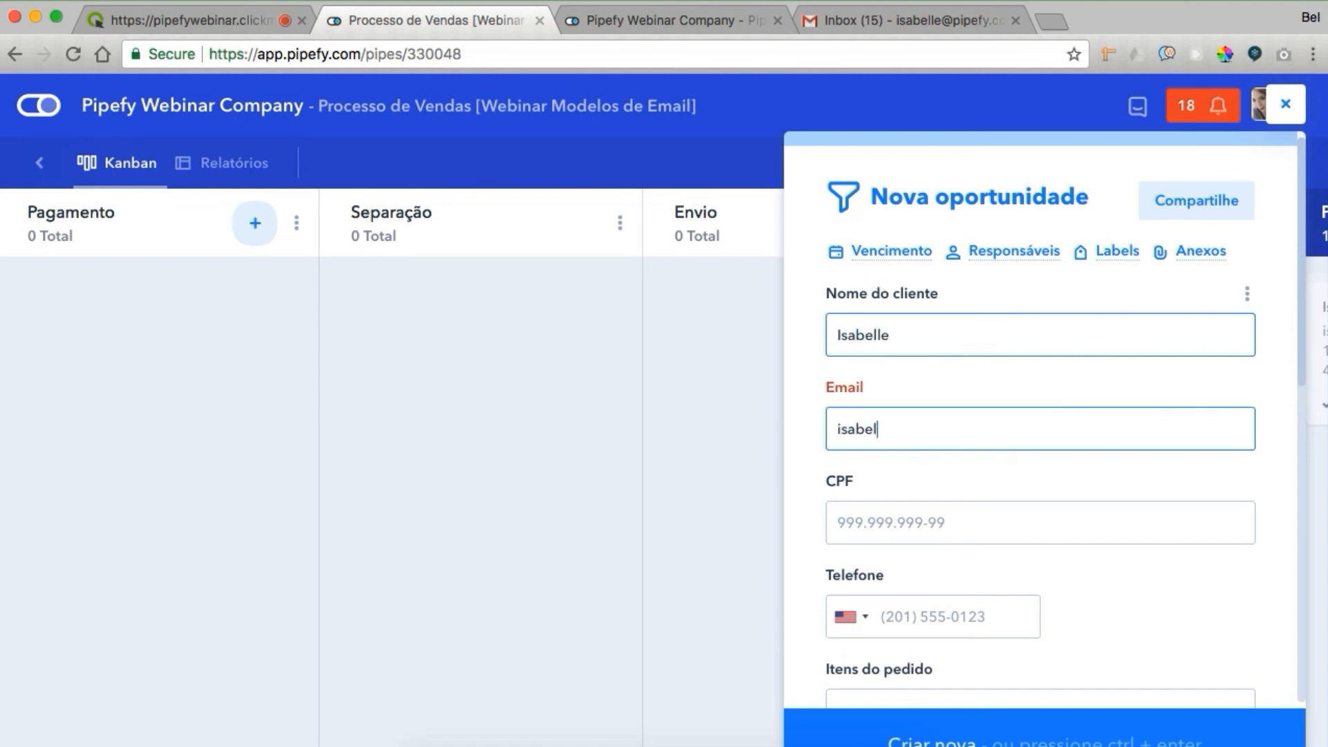
key("Tab")
type("008676")
key("BackSpace")
key("BackSpace")
key("BackSpace")
key("BackSpace")
key("BackSpace")
key("BackSpace")
key("Tab")
key("Tab")
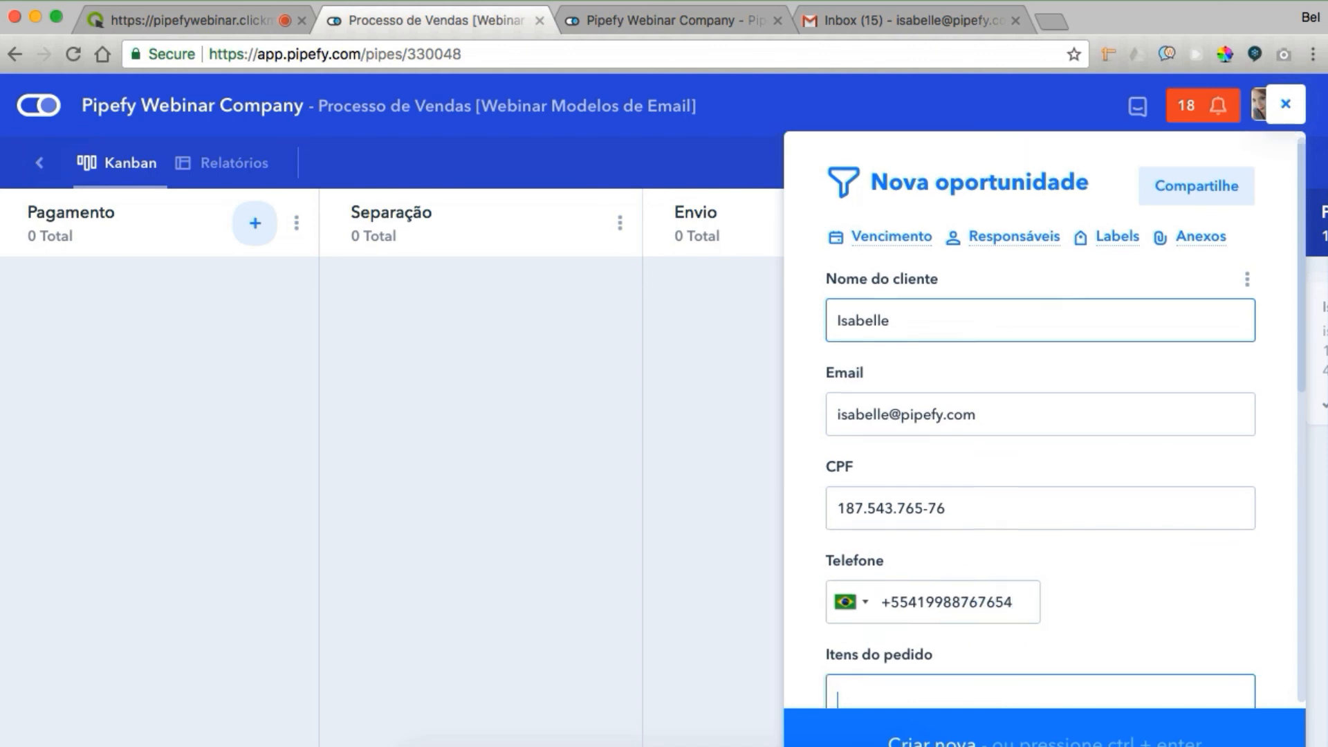
List the four order items: Item 1, Item 2, Item 3 and Item 4
scroll(1090, 309, "down", 3)
type("Item 1")
key("Return")
type("Item 2")
key("Return")
type("Item 3")
key("Return")
type("Item 4")
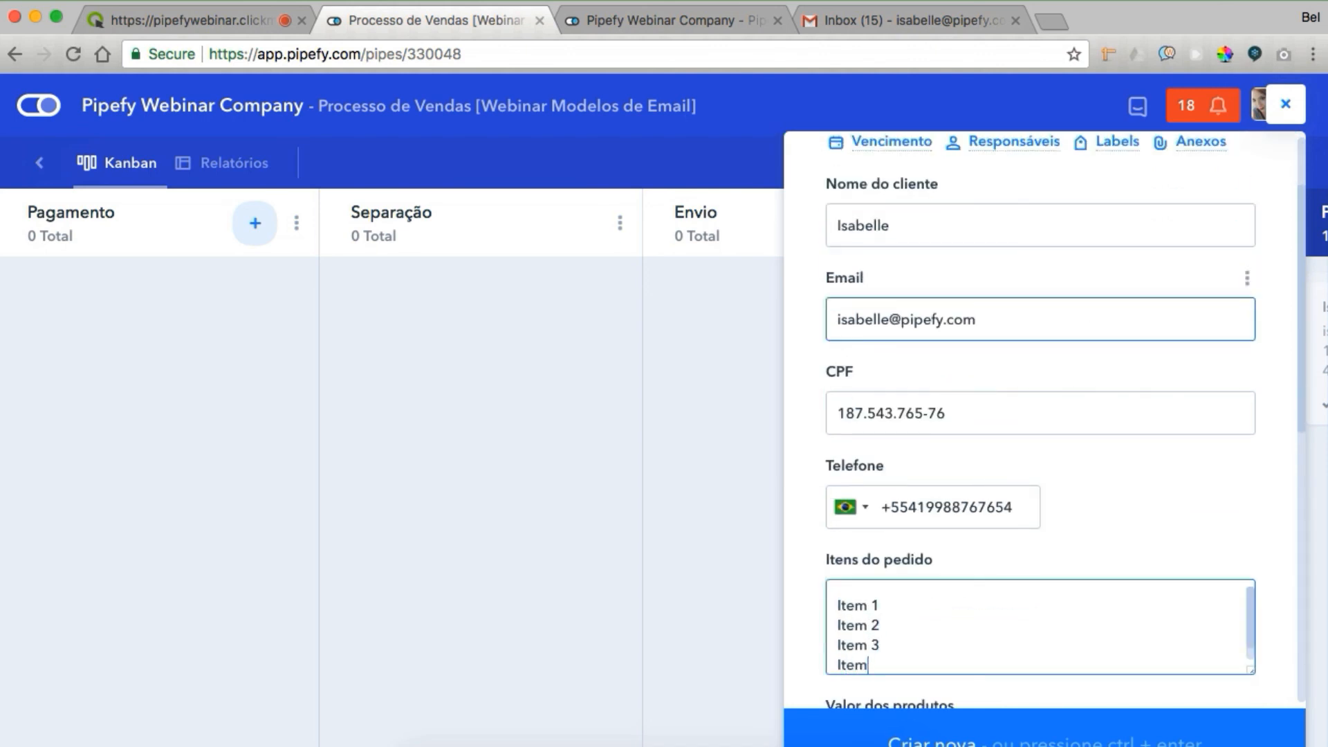
scroll(1090, 304, "down", 4)
Set the products value to 220,00 and choose Sedex 10 shipping
left_click(960, 499)
type("22000")
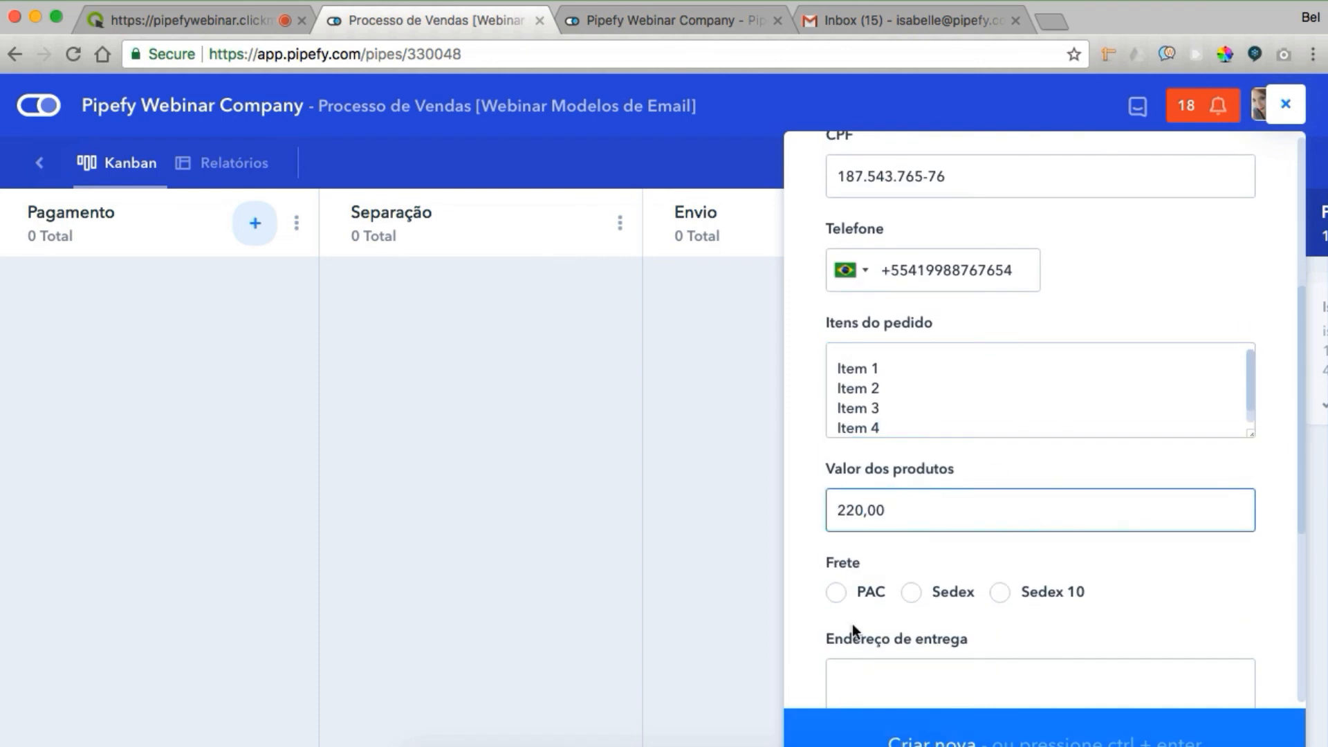
left_click(1003, 592)
scroll(1006, 599, "down", 3)
Enter the delivery address, freight 25,00 and total 245,00, then create the order card
left_click(950, 516)
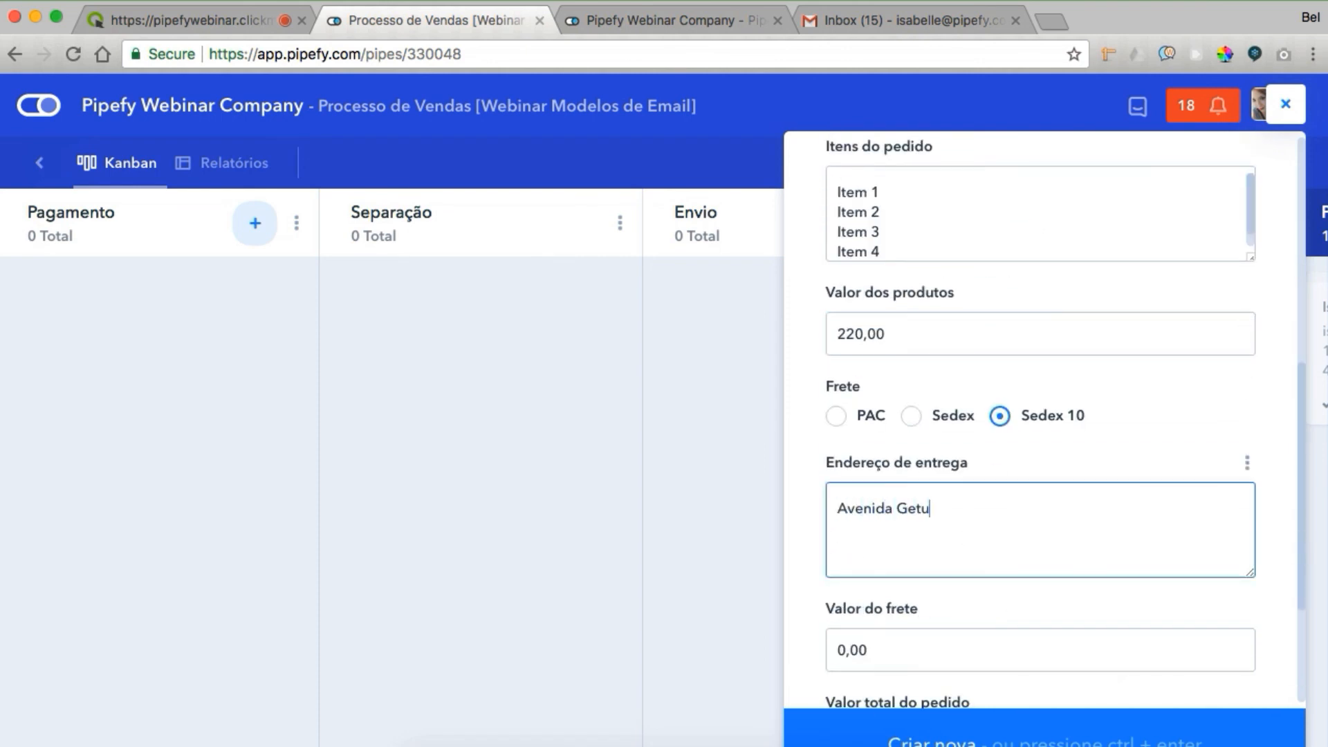
key("Tab")
type("25,00")
left_click(889, 650)
type("14500")
key("BackSpace")
key("BackSpace")
key("BackSpace")
key("BackSpace")
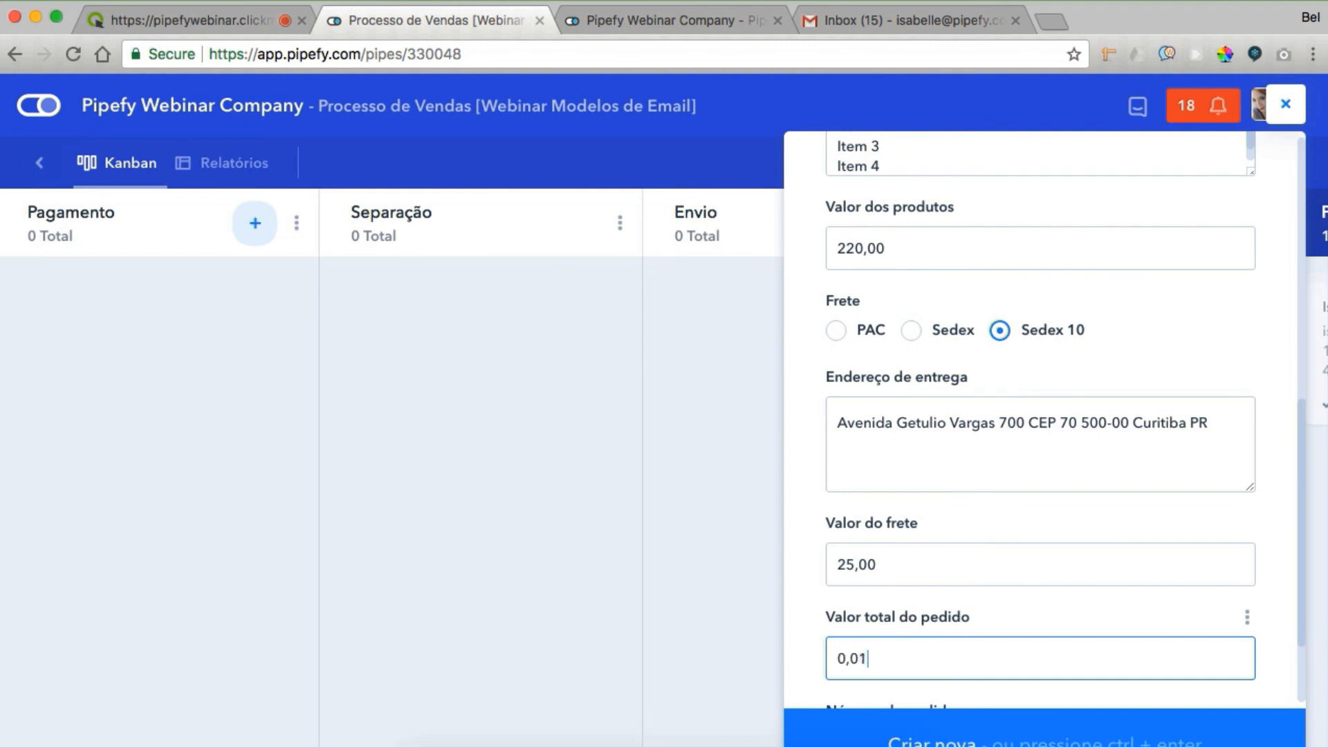
type("4500")
scroll(927, 733, "down", 3)
left_click(926, 740)
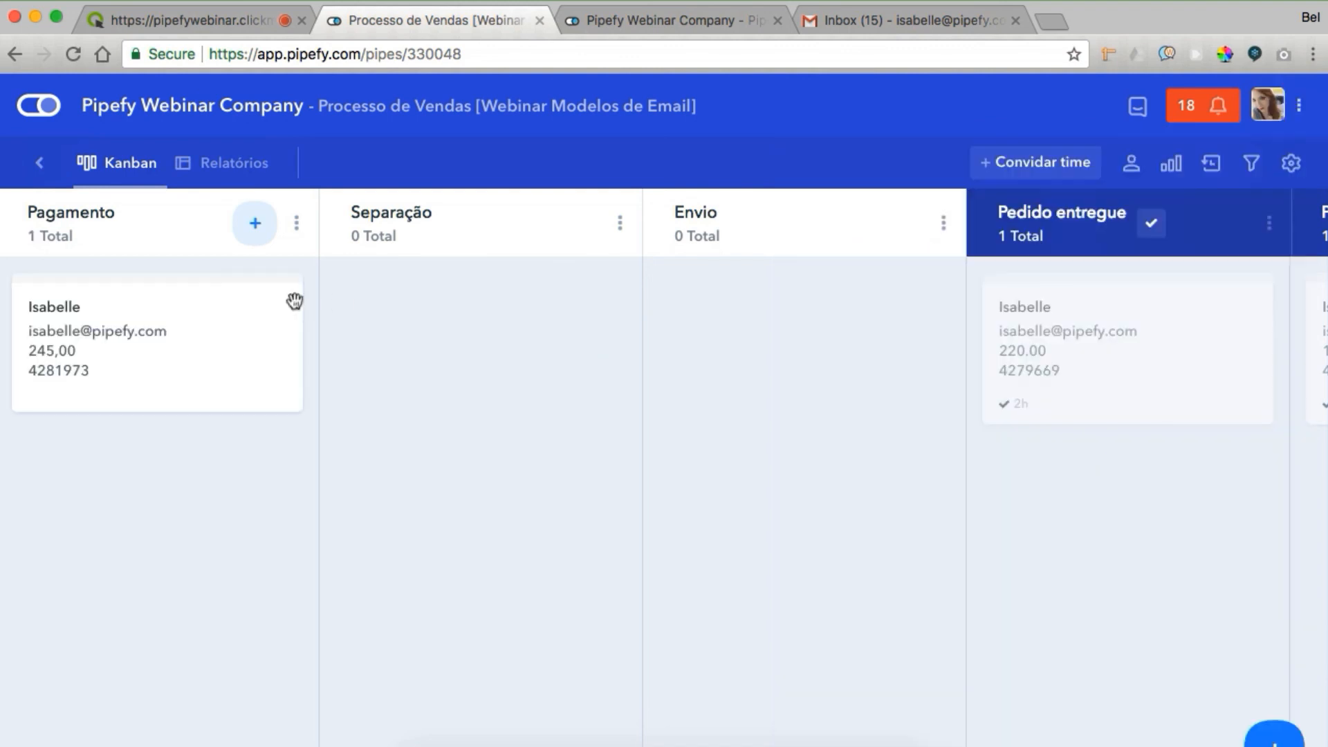
Mark the order paid by Cartão de crédito with payment approved, and move it to Separação
left_click(205, 323)
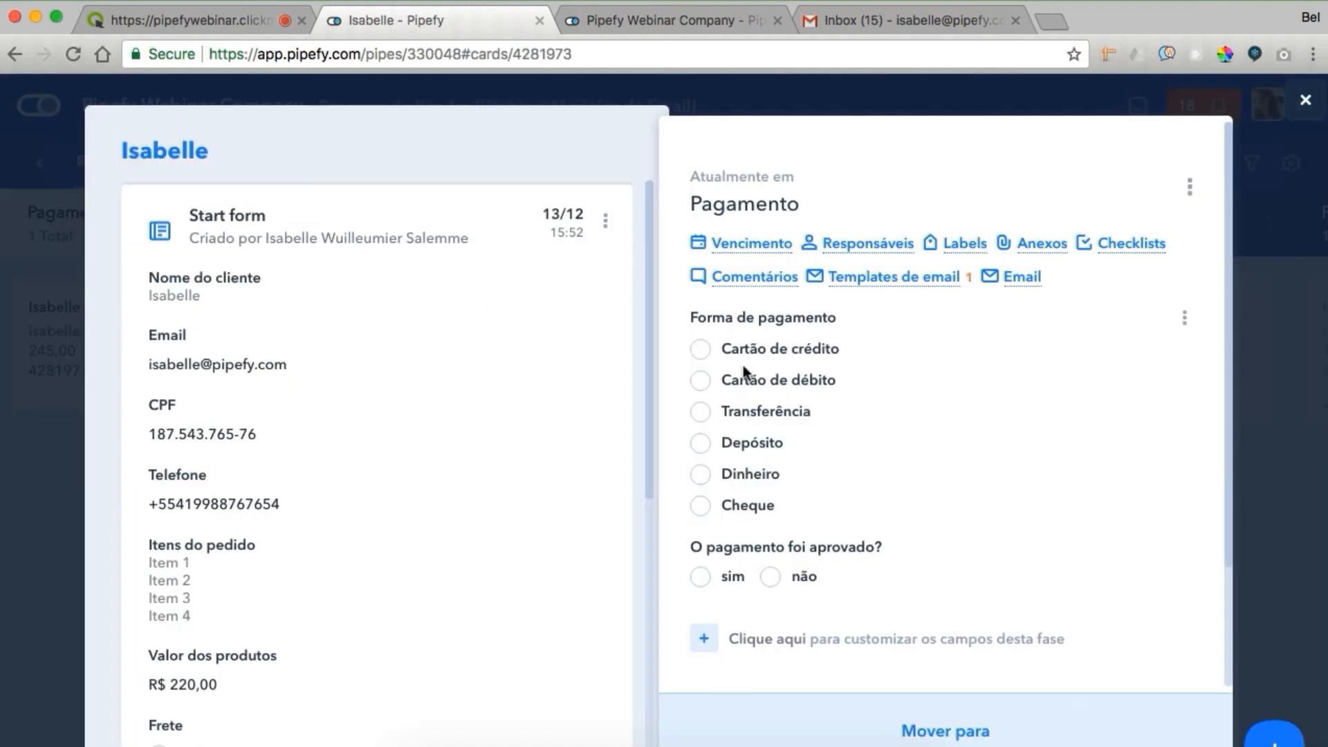
left_click(701, 349)
scroll(832, 430, "down", 1)
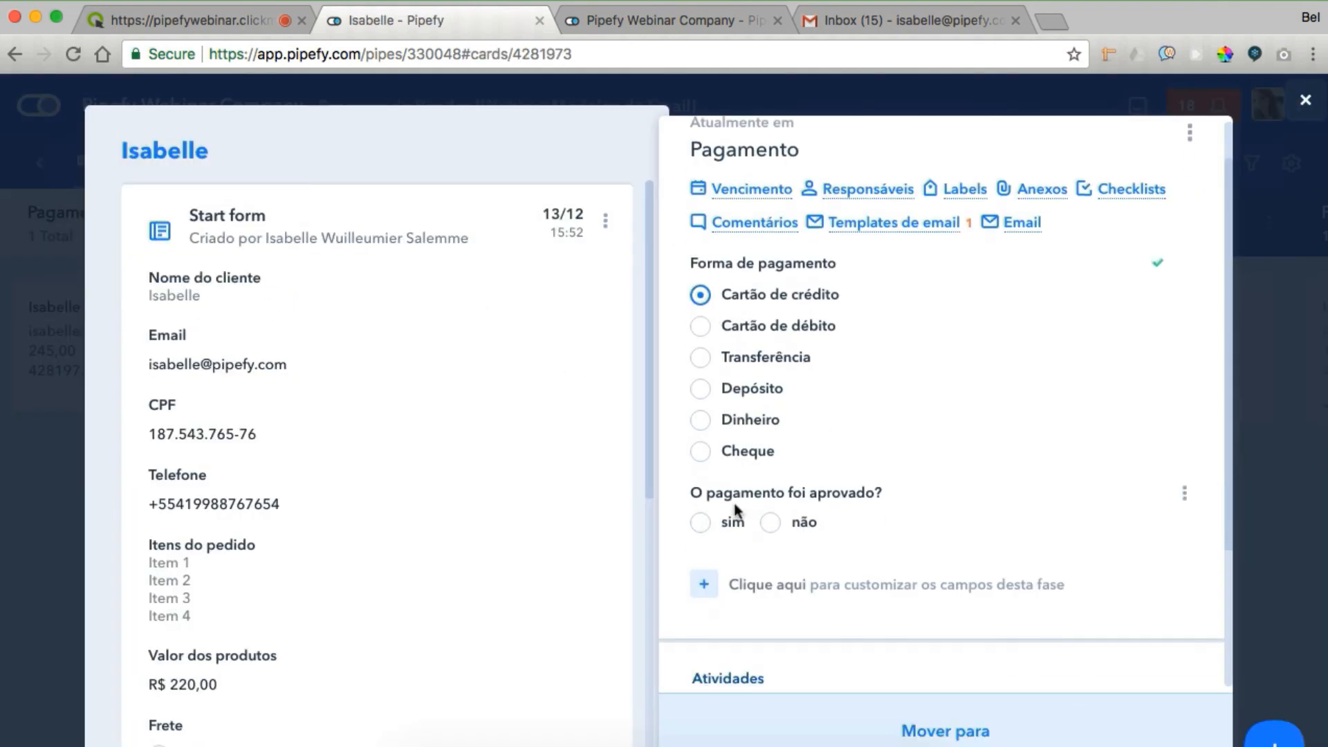
left_click(700, 523)
left_click(865, 713)
left_click(839, 498)
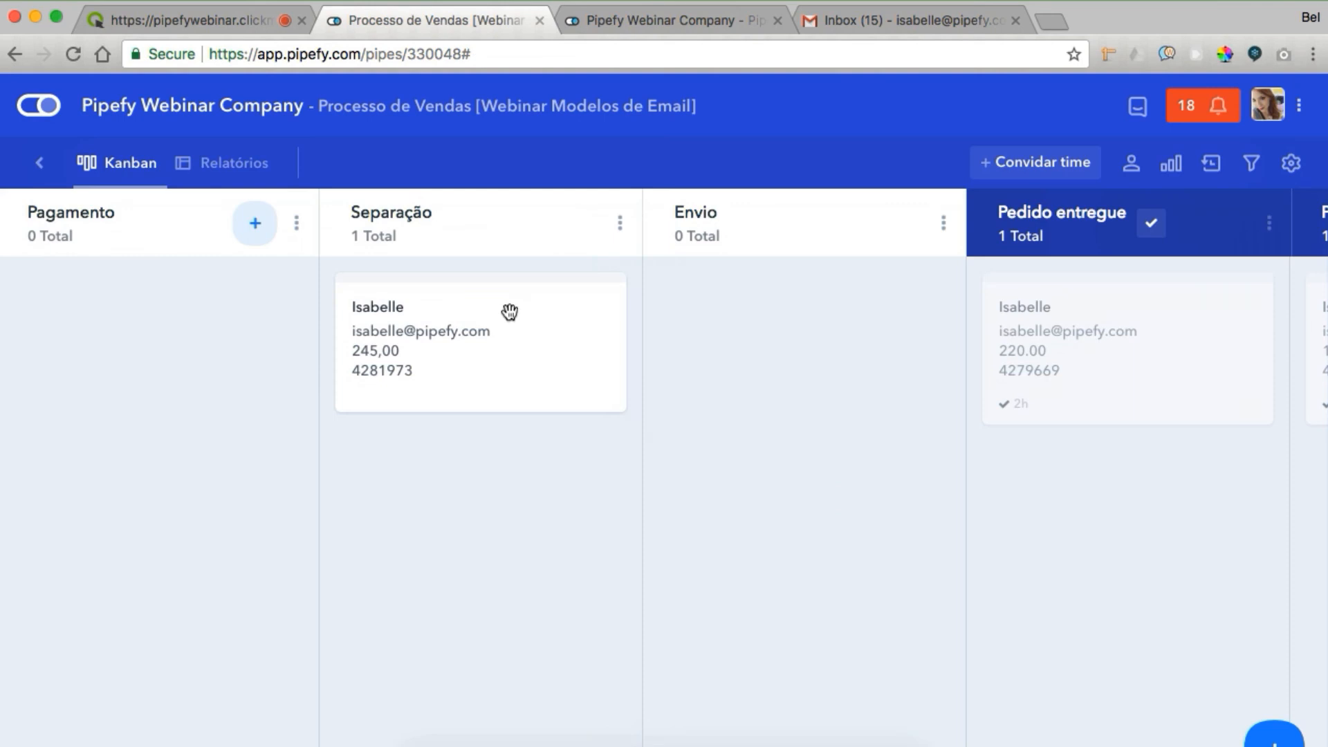
Set ship date 07/12/2017 and tracking code 'oejsflrmlgi', then move the card to Envio
left_click(931, 362)
left_click(885, 160)
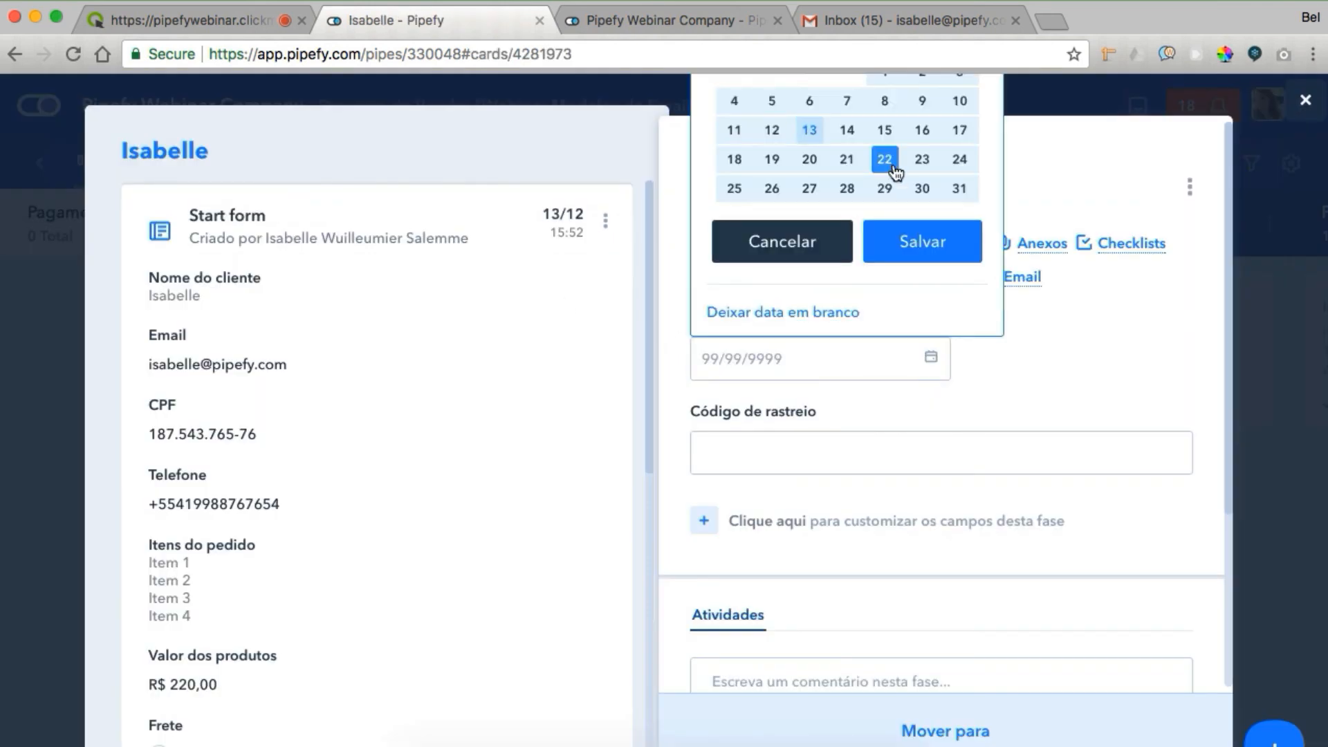
left_click(841, 103)
left_click(922, 246)
left_click(795, 436)
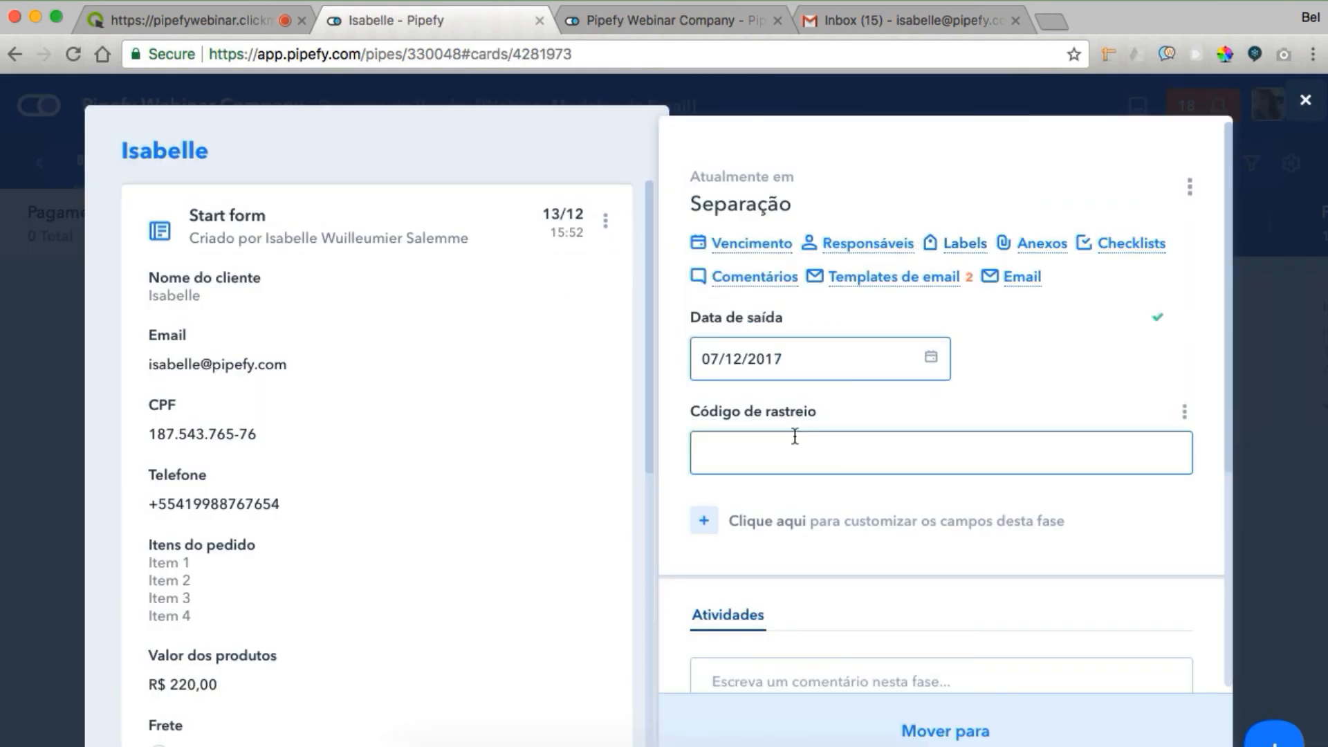
type("oejsflrmlgije")
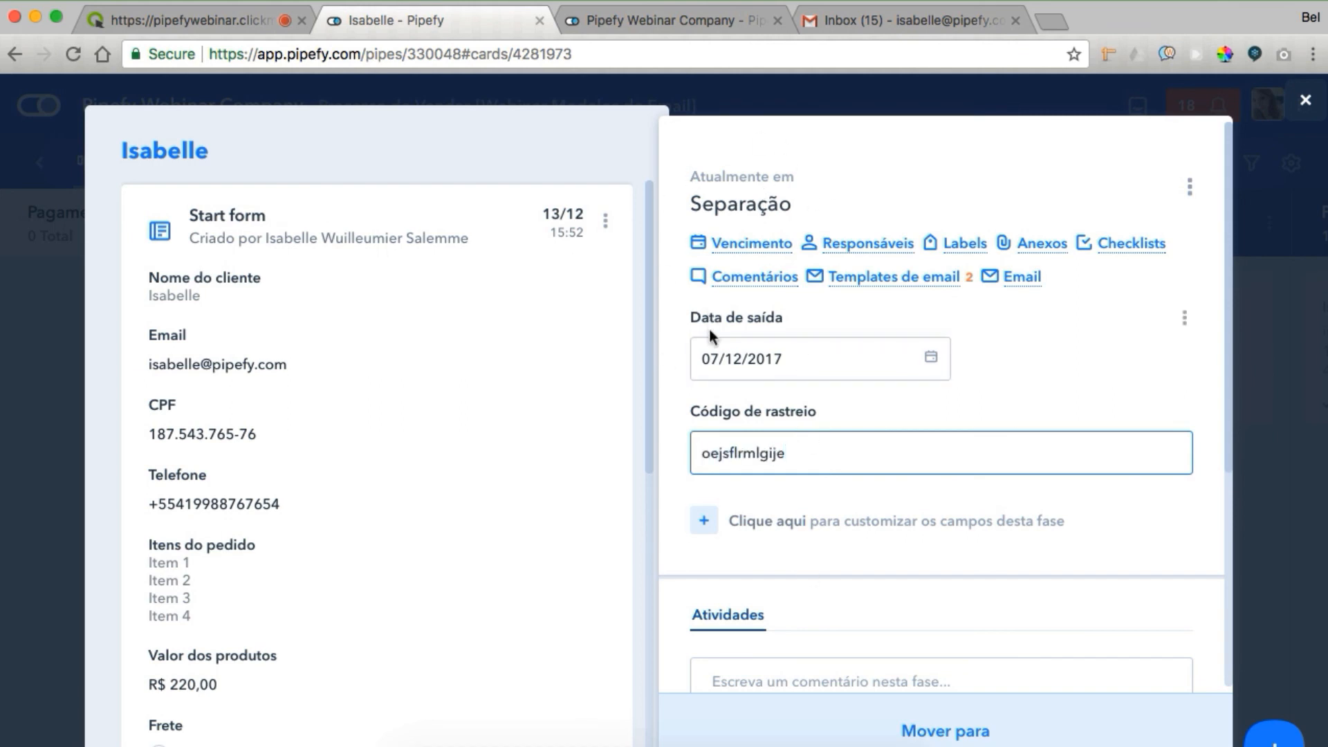
left_click(784, 733)
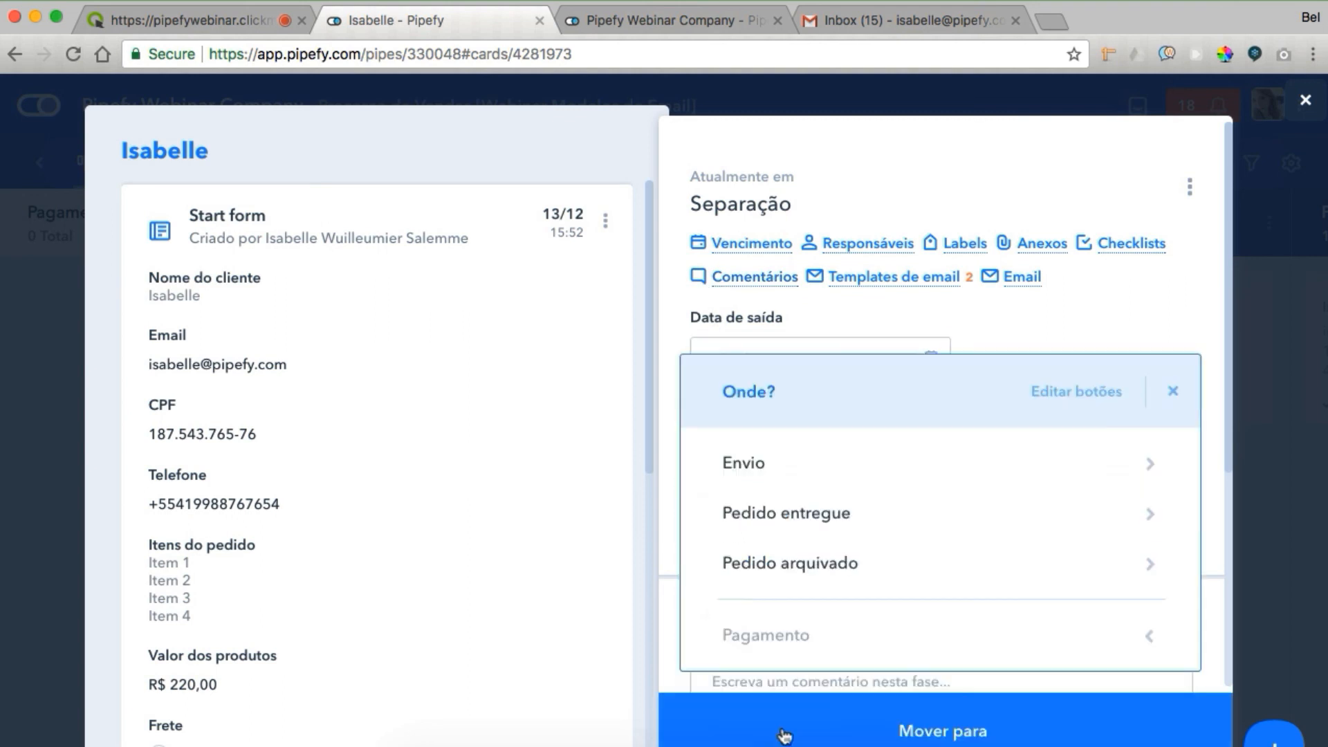
left_click(826, 478)
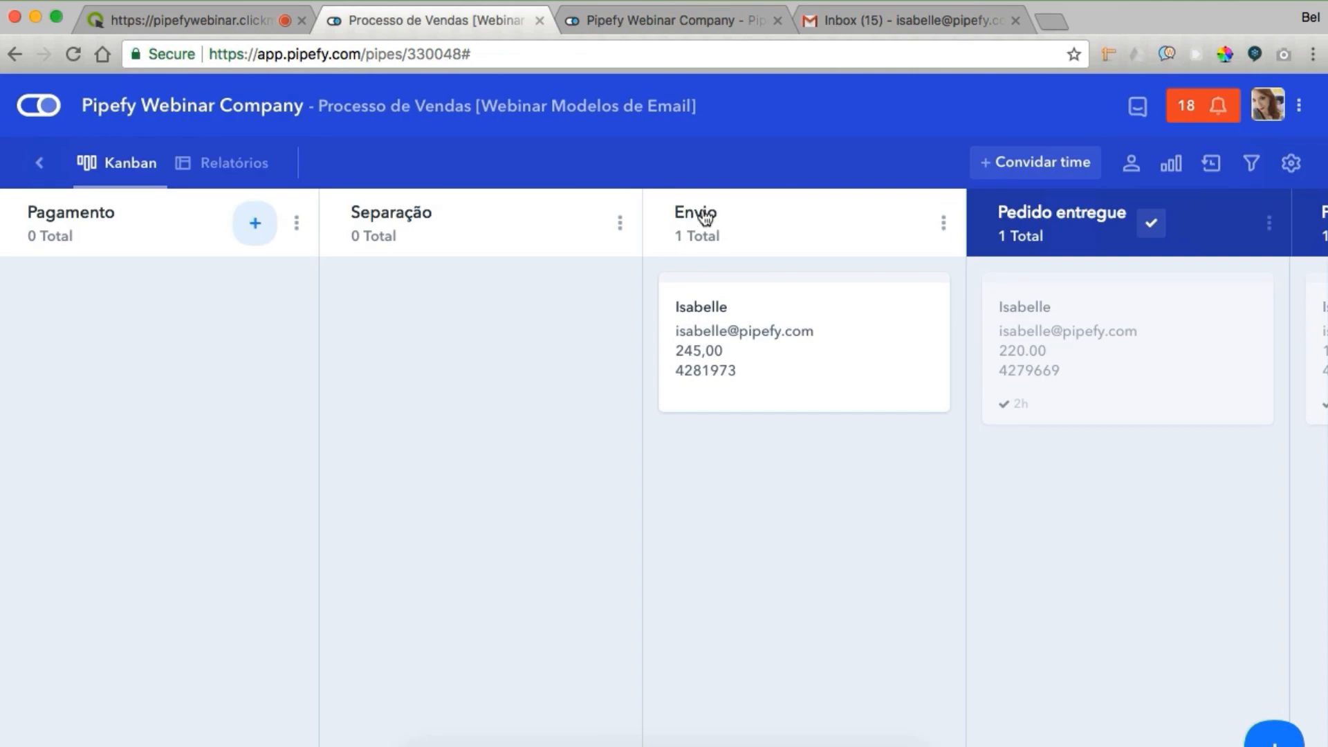
Set the delivery date to 12/12/2017 and move the card to Pedido entregue
left_click(740, 316)
left_click(929, 360)
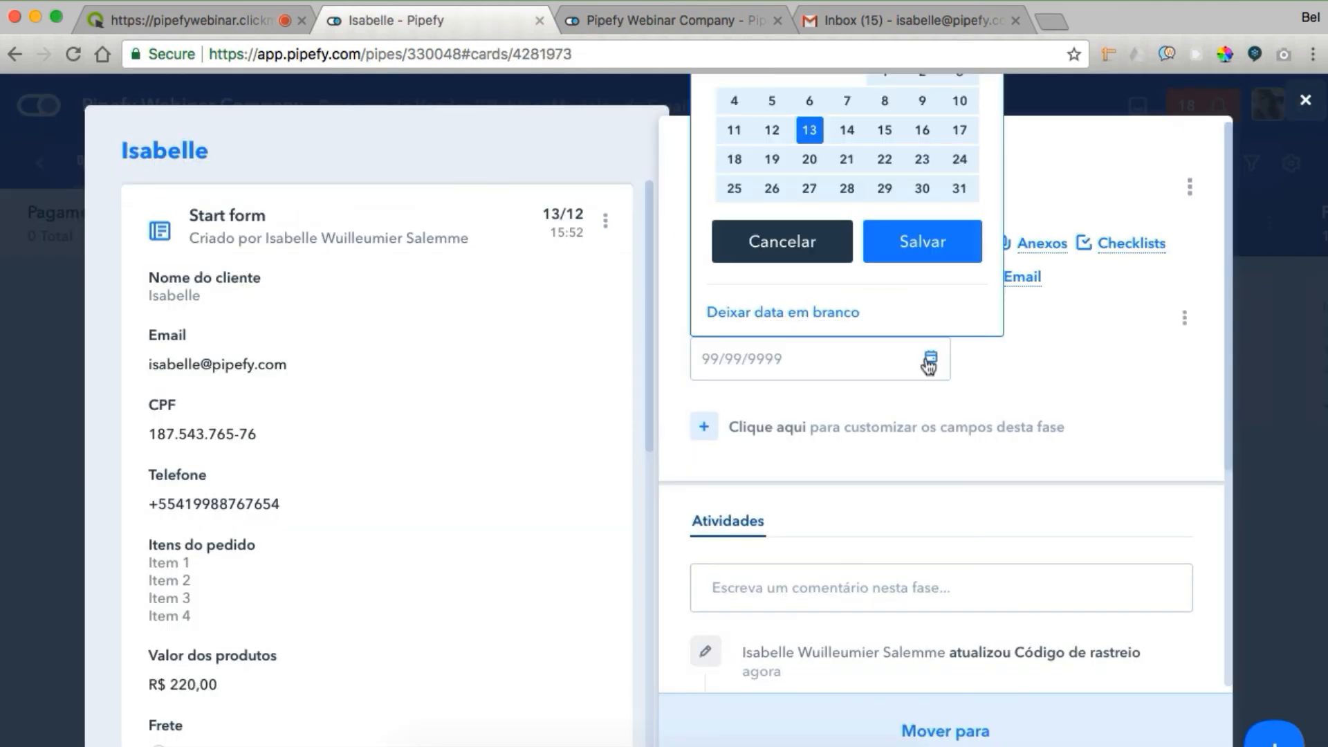
left_click(783, 135)
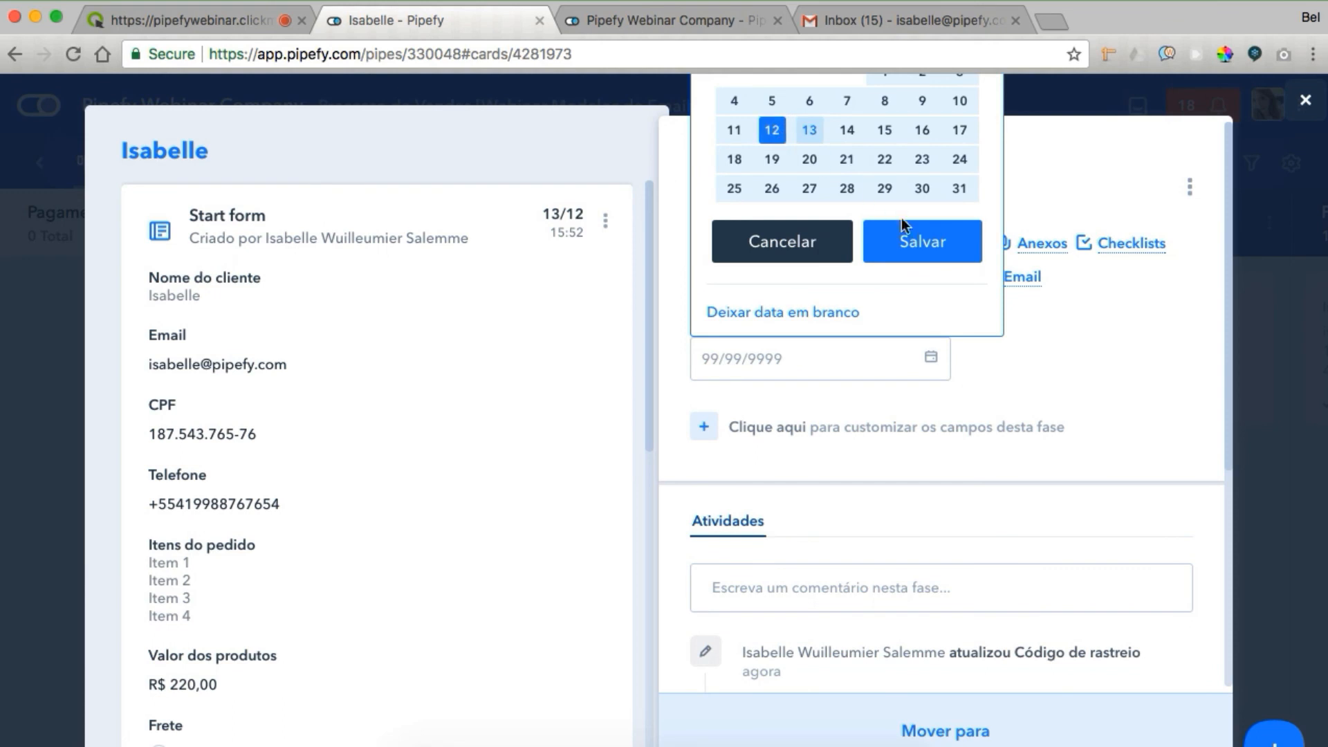
left_click(904, 238)
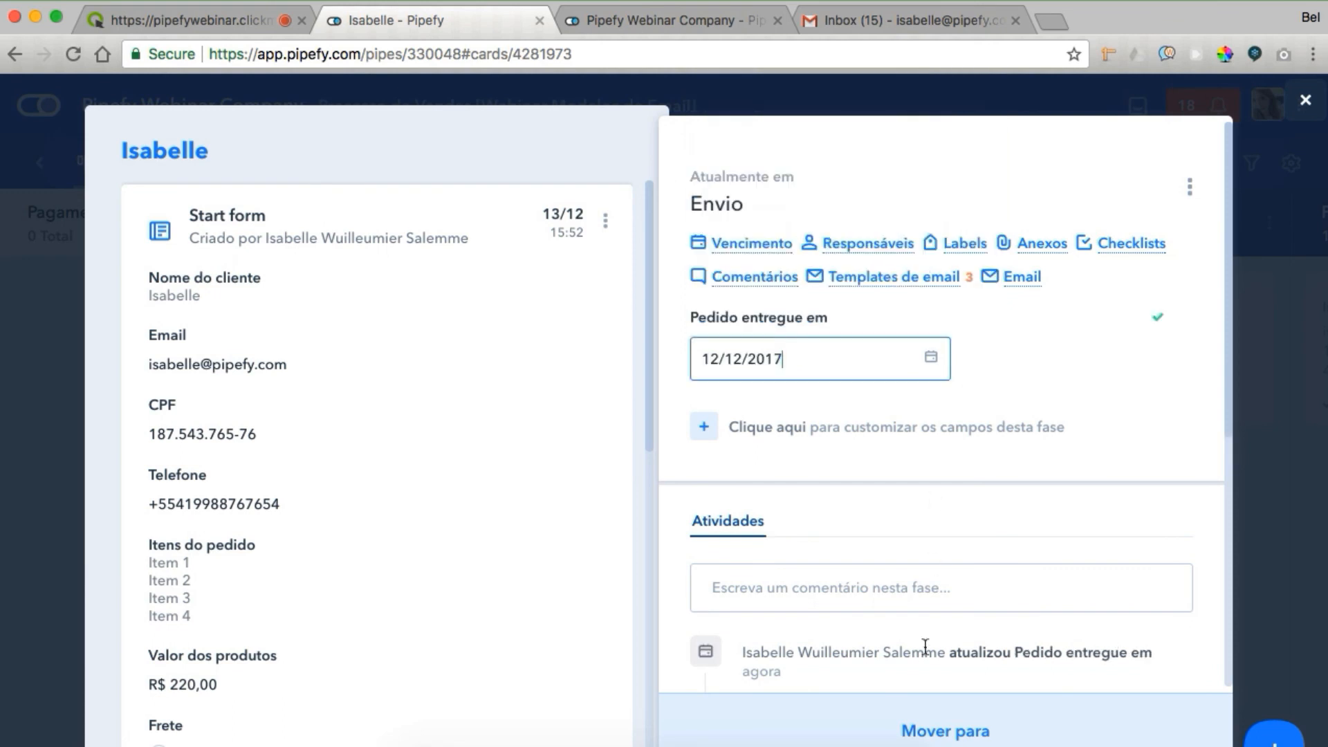
left_click(913, 733)
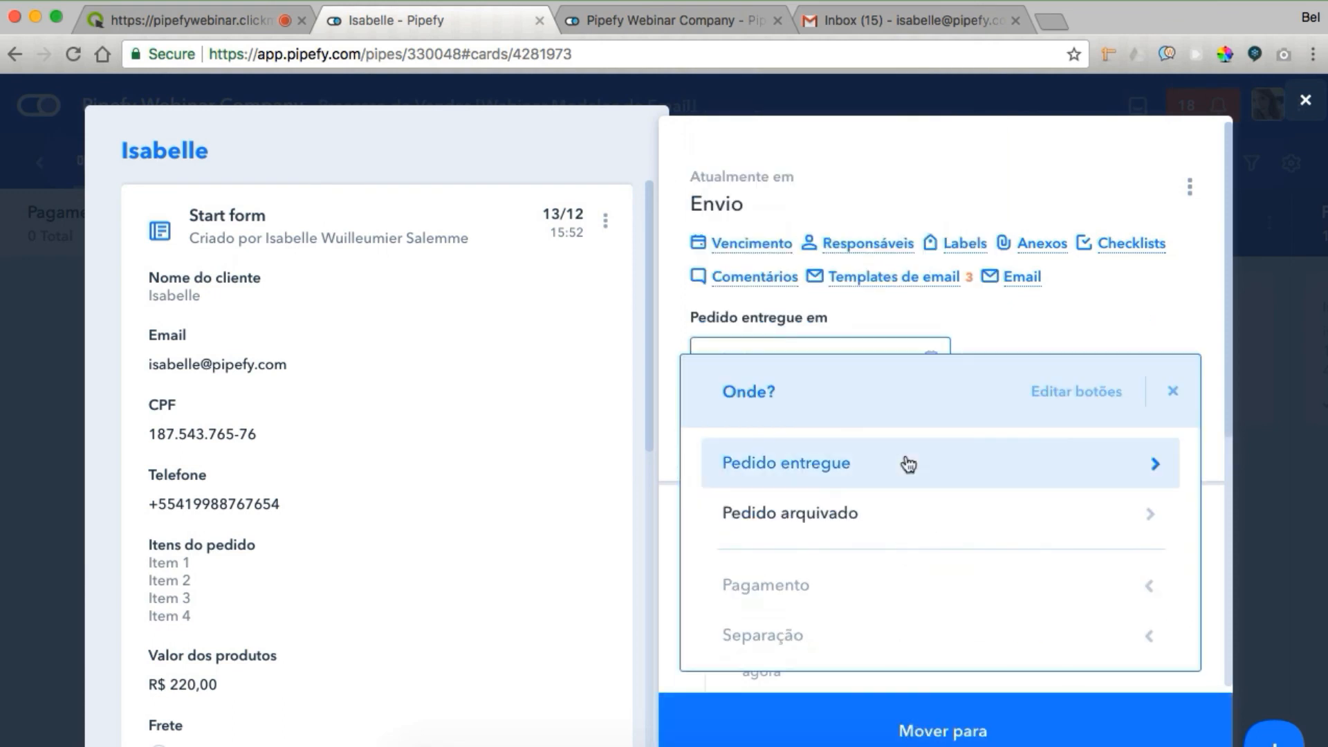
left_click(907, 462)
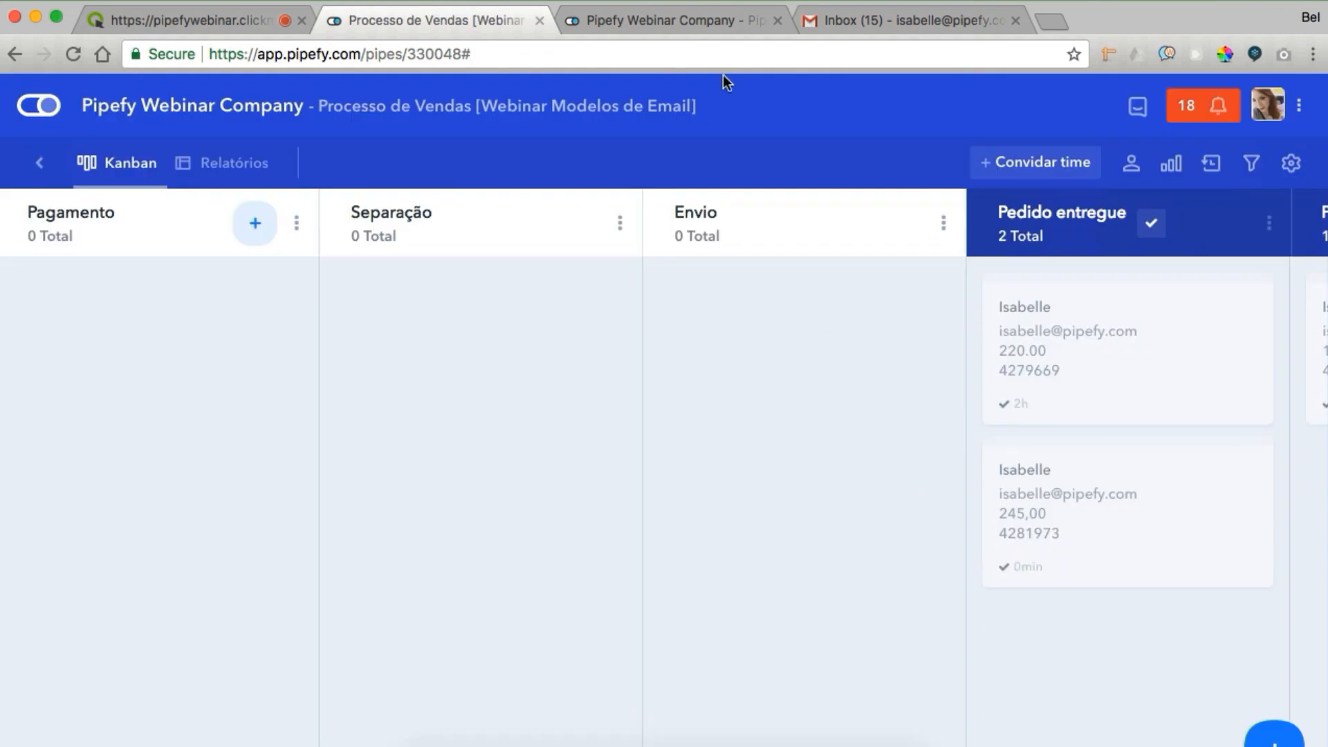
Read the 'Pedido recebido!' order email in Gmail
left_click(817, 20)
left_click(297, 299)
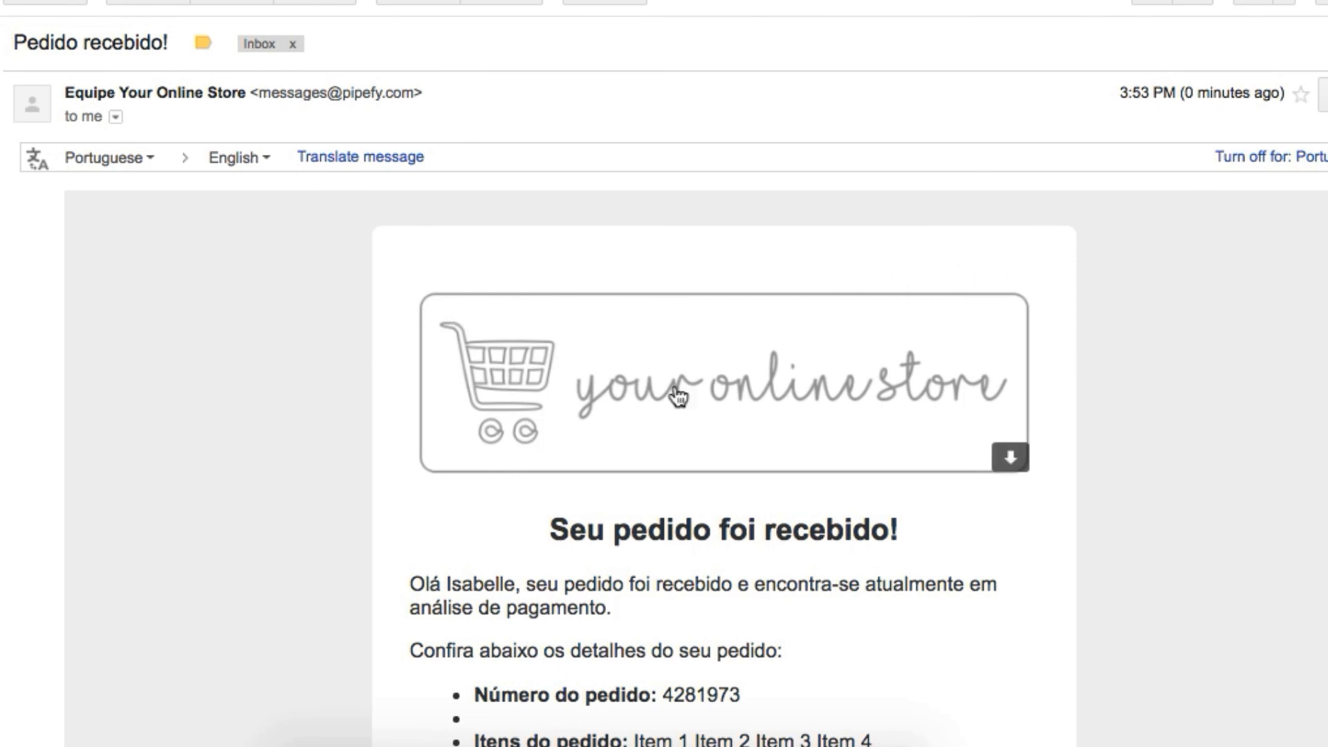
scroll(685, 401, "down", 3)
scroll(764, 491, "down", 6)
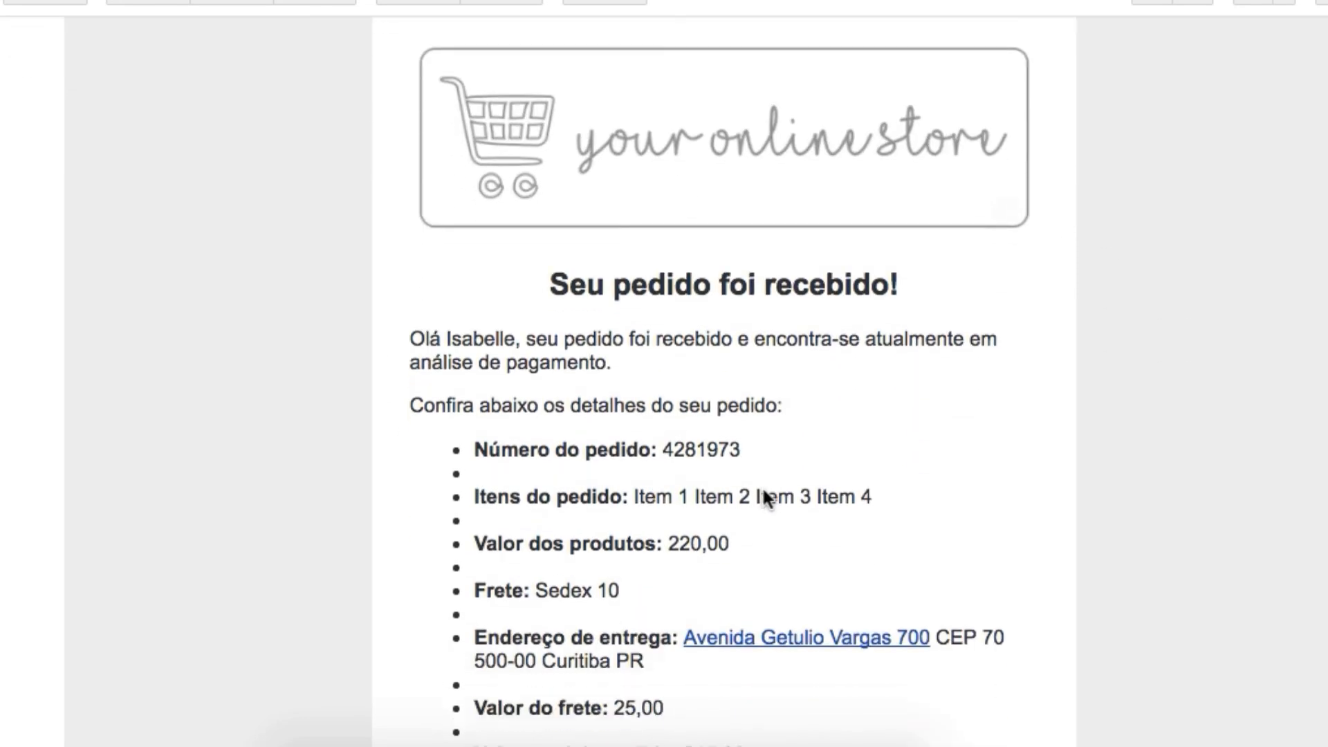
scroll(764, 491, "down", 2)
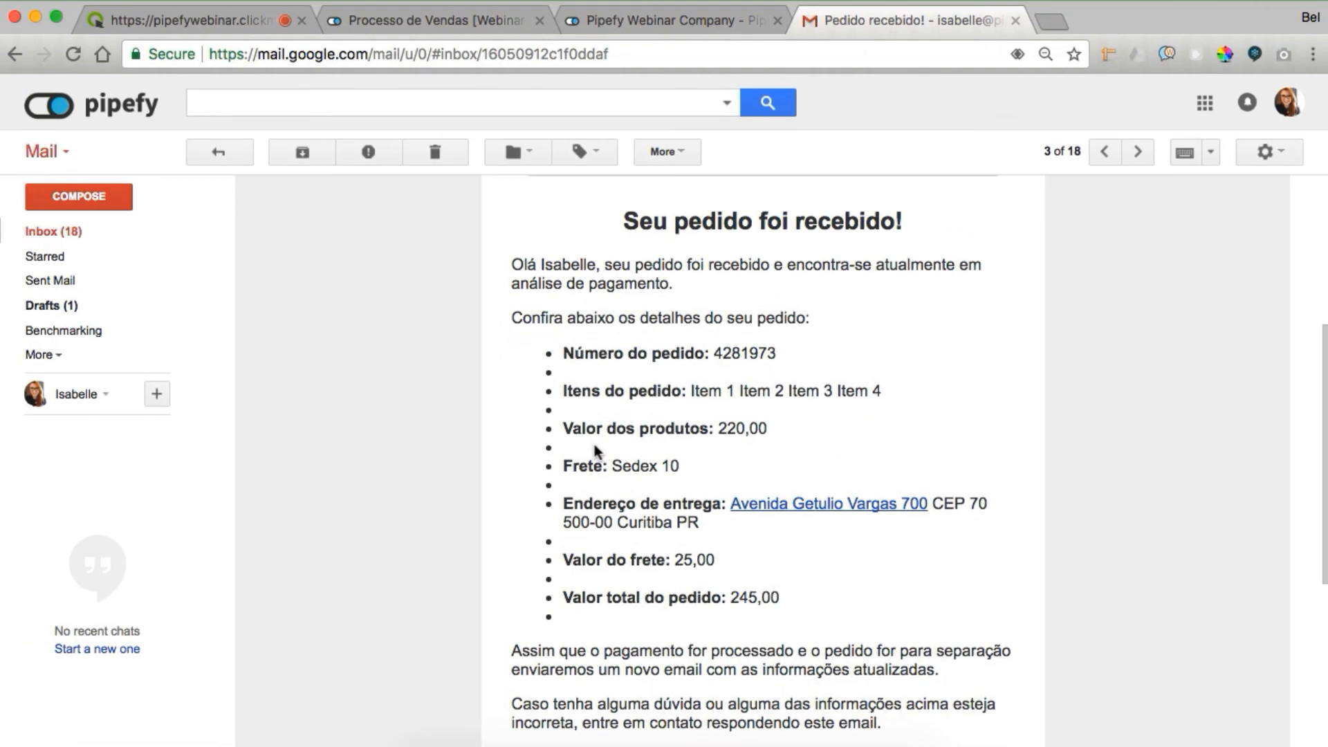
scroll(595, 445, "down", 1)
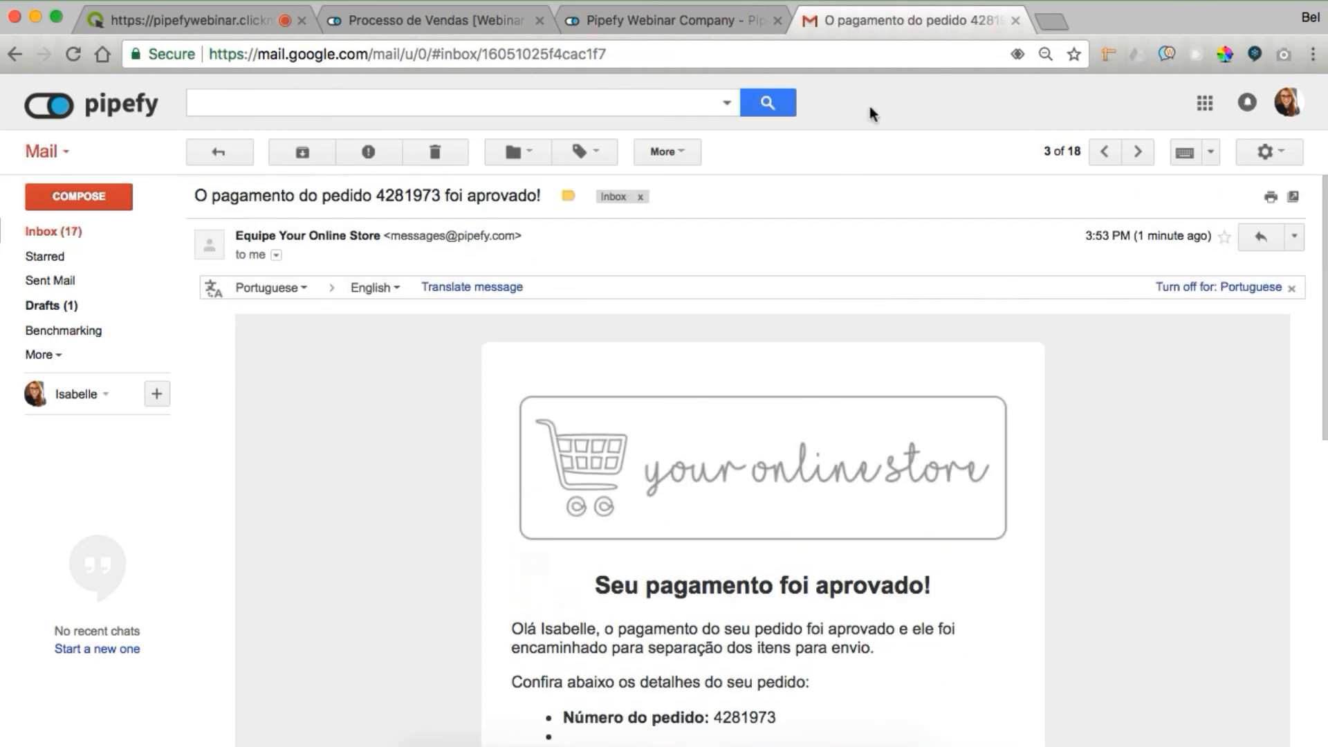
Read the order shipped and order delivered emails, then return to the Pipefy pipes dashboard
left_click(220, 153)
left_click(308, 299)
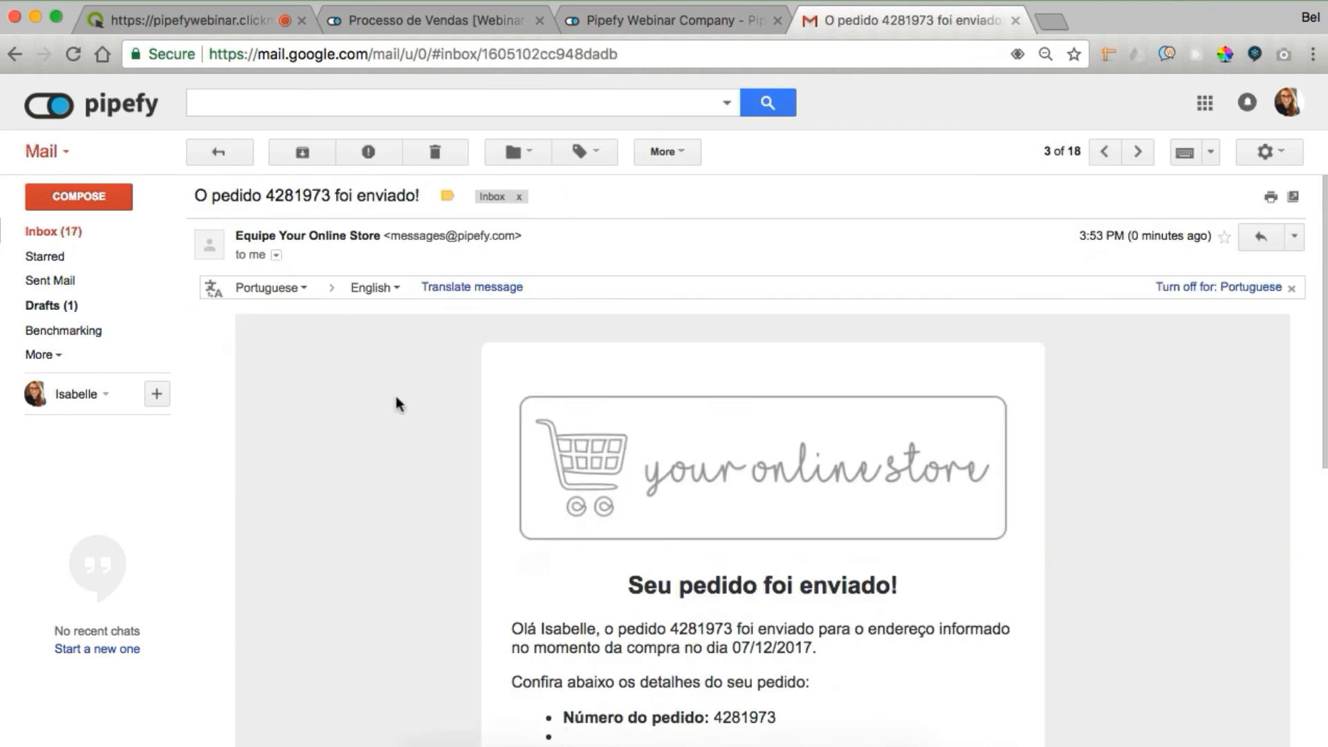
scroll(446, 513, "down", 1)
left_click(233, 152)
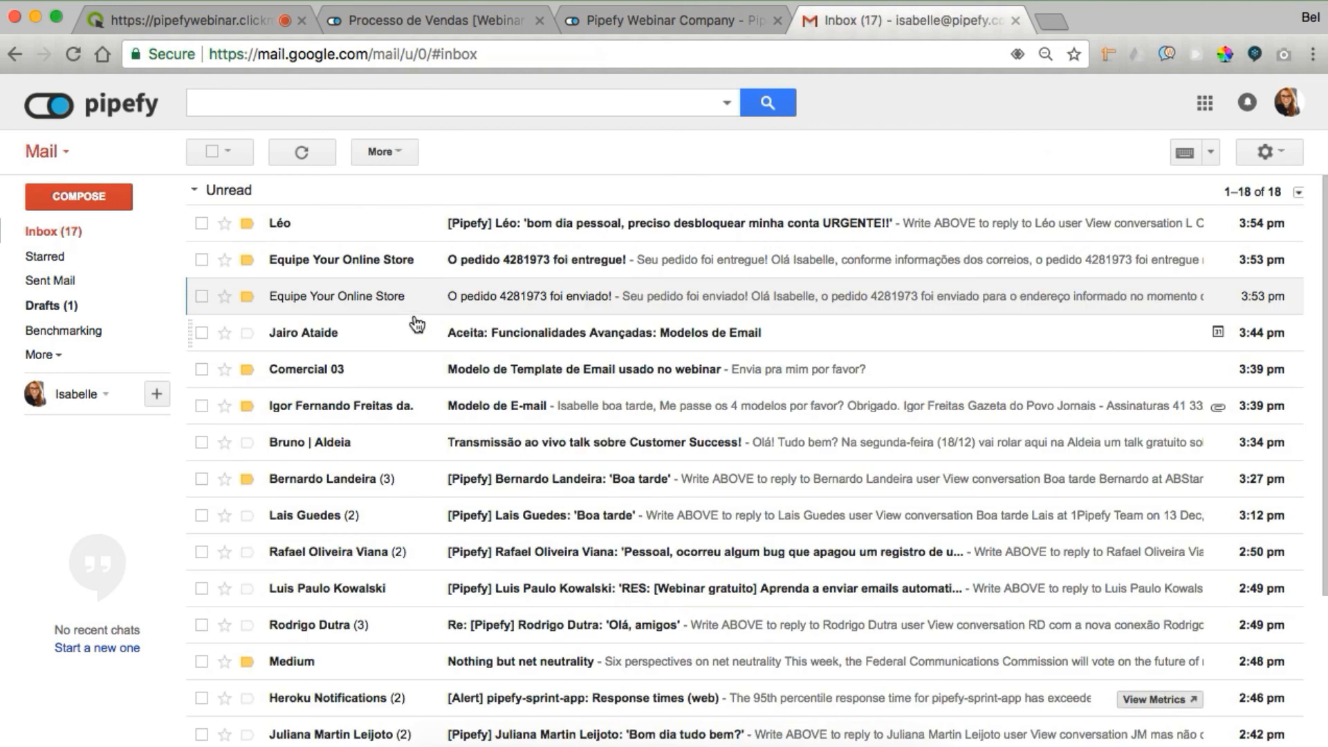
left_click(356, 271)
scroll(688, 164, "down", 3)
left_click(661, 24)
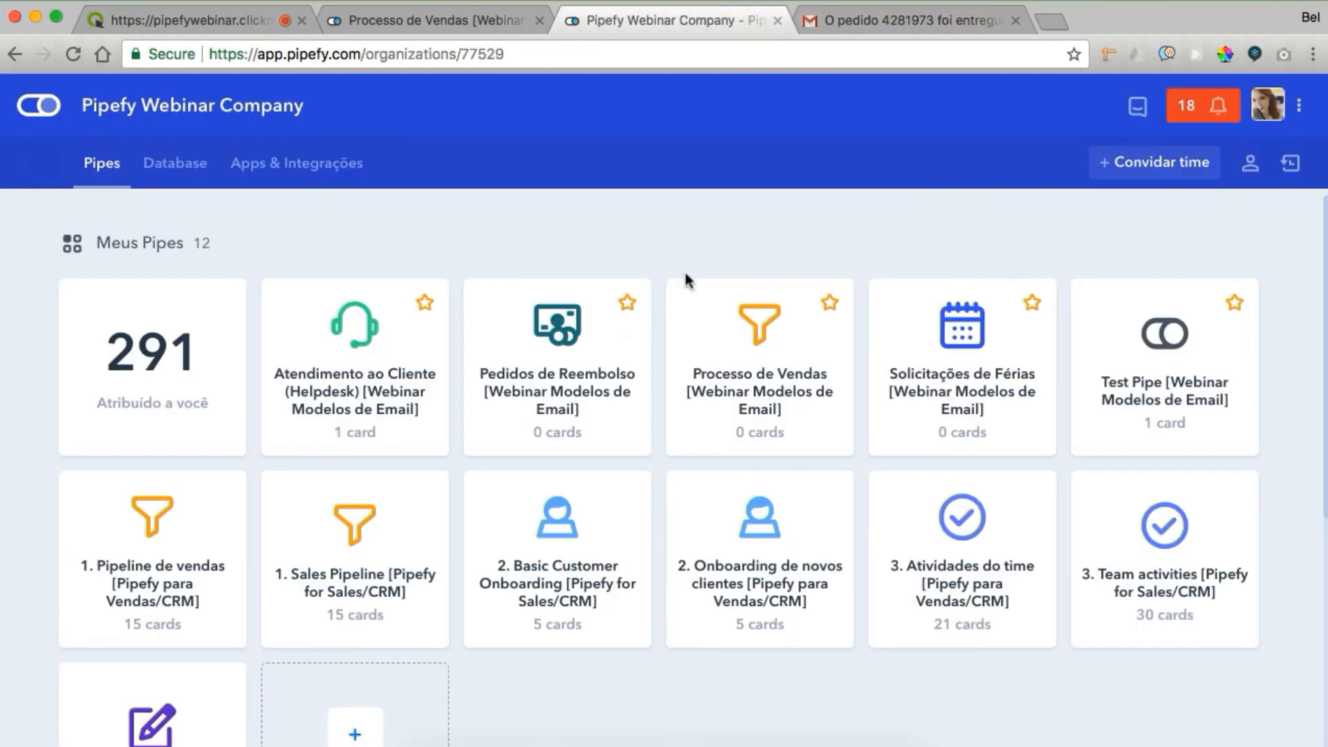
Open the Processo de Vendas 'Pedido recebido' email template in the editor
left_click(719, 368)
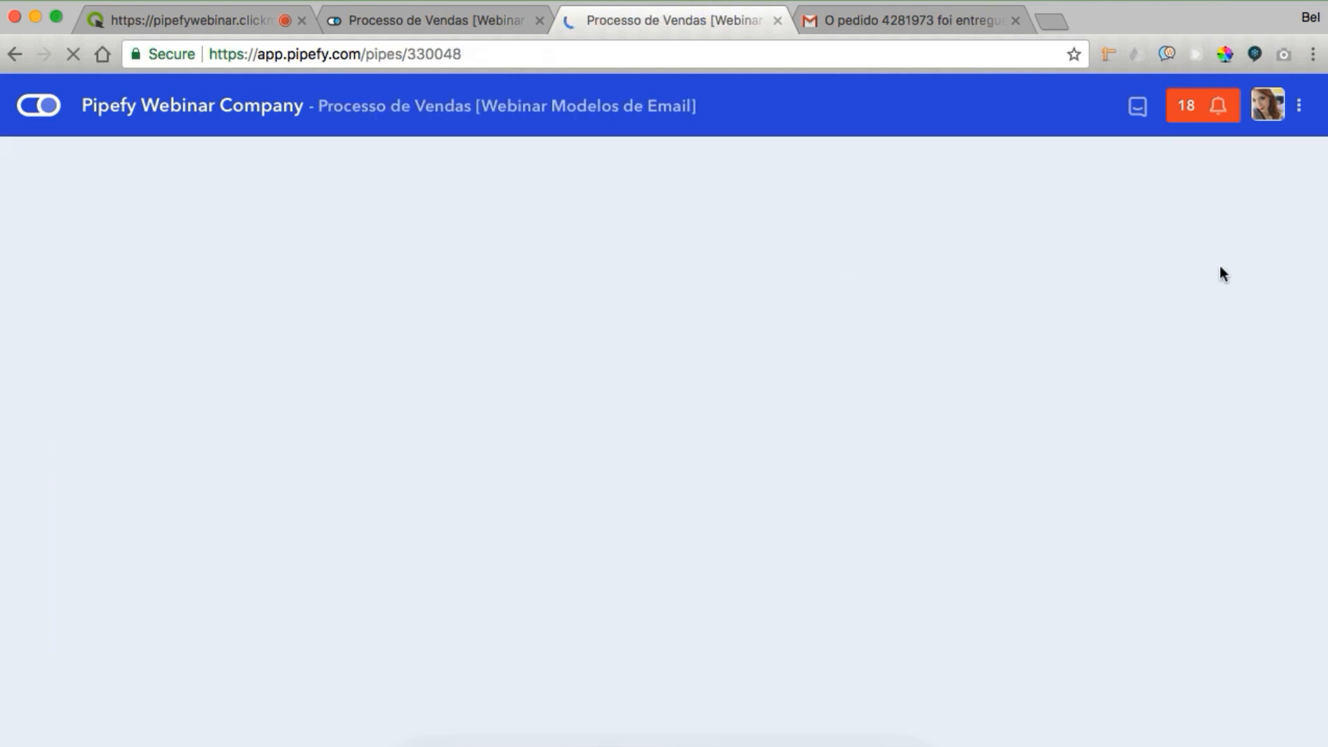
left_click(473, 15)
left_click(1291, 163)
scroll(1143, 498, "down", 7)
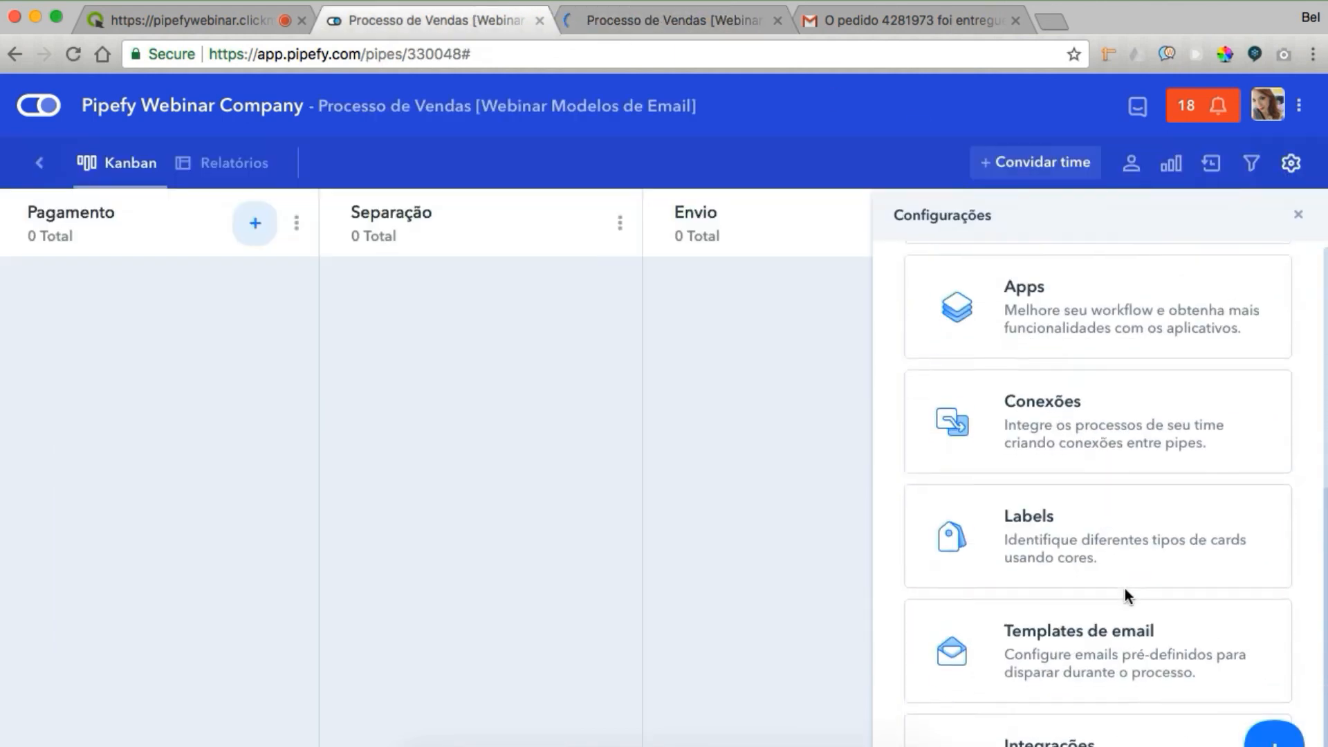
left_click(1046, 593)
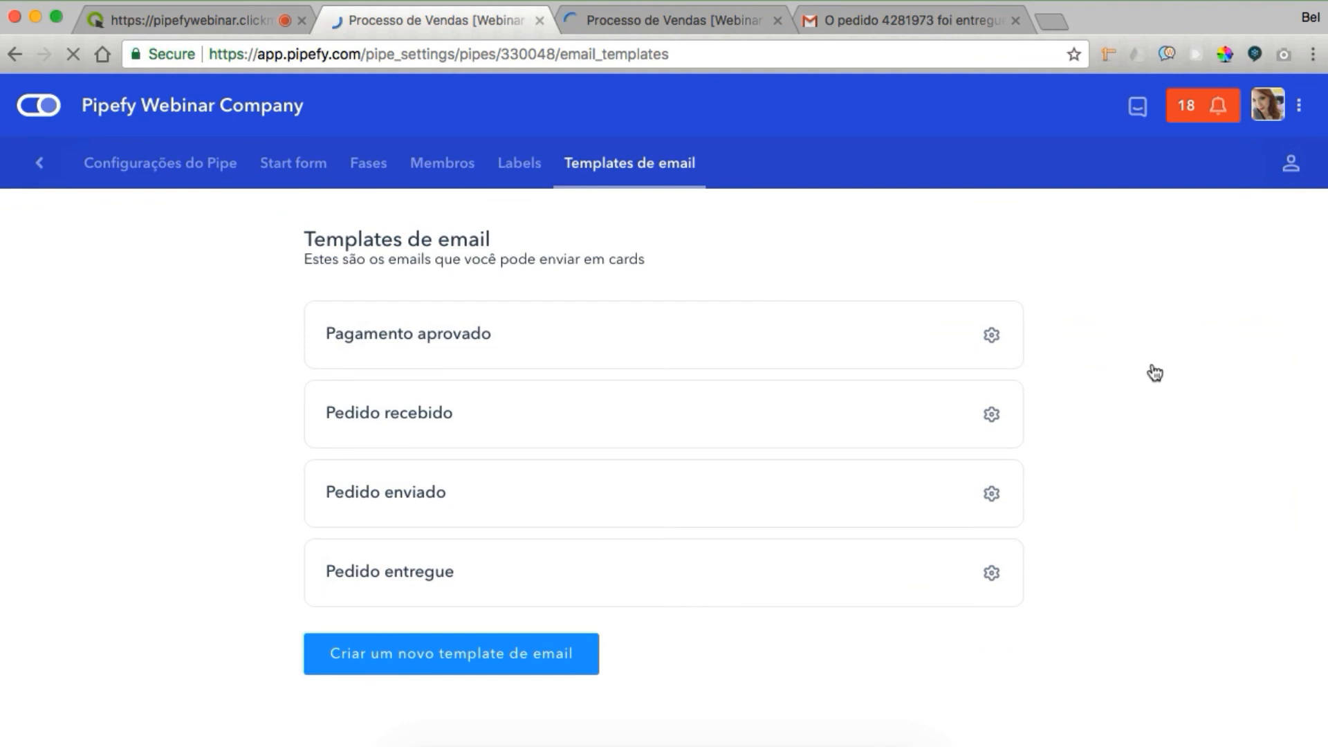
left_click(413, 415, "super")
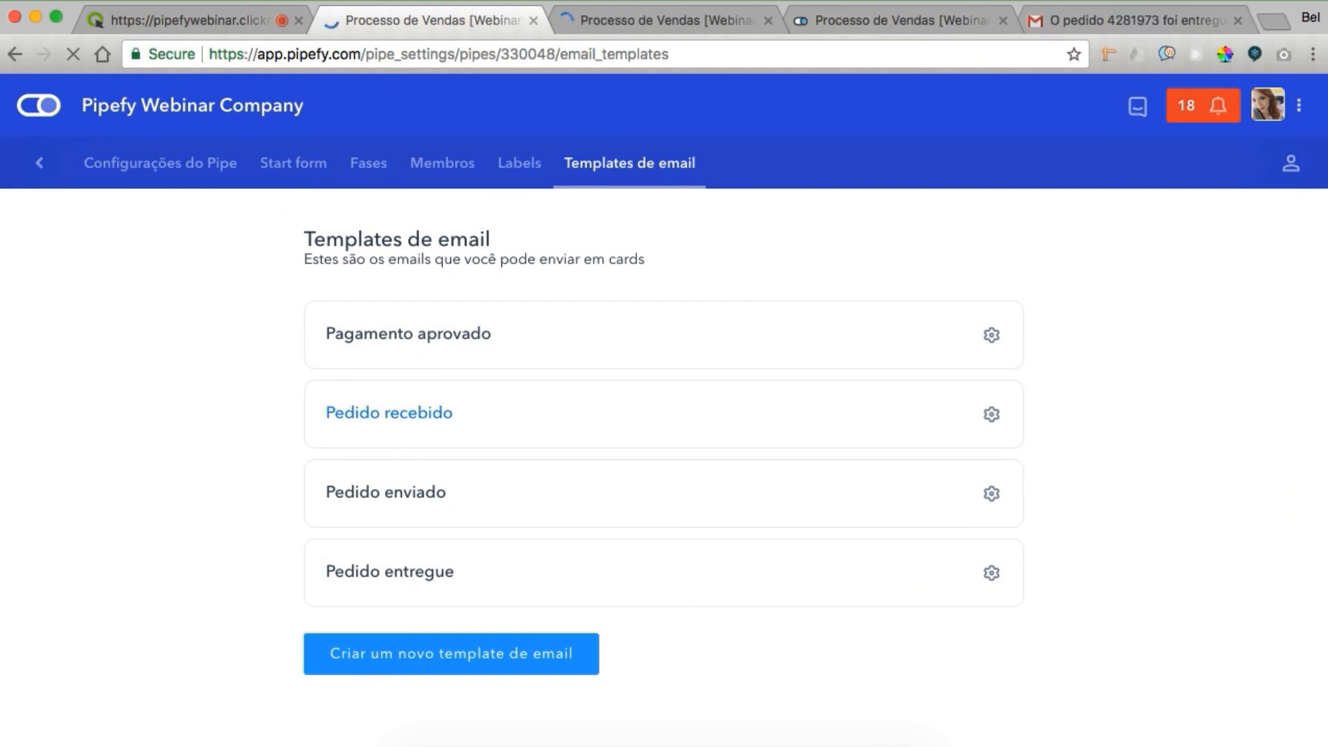
left_click(621, 22)
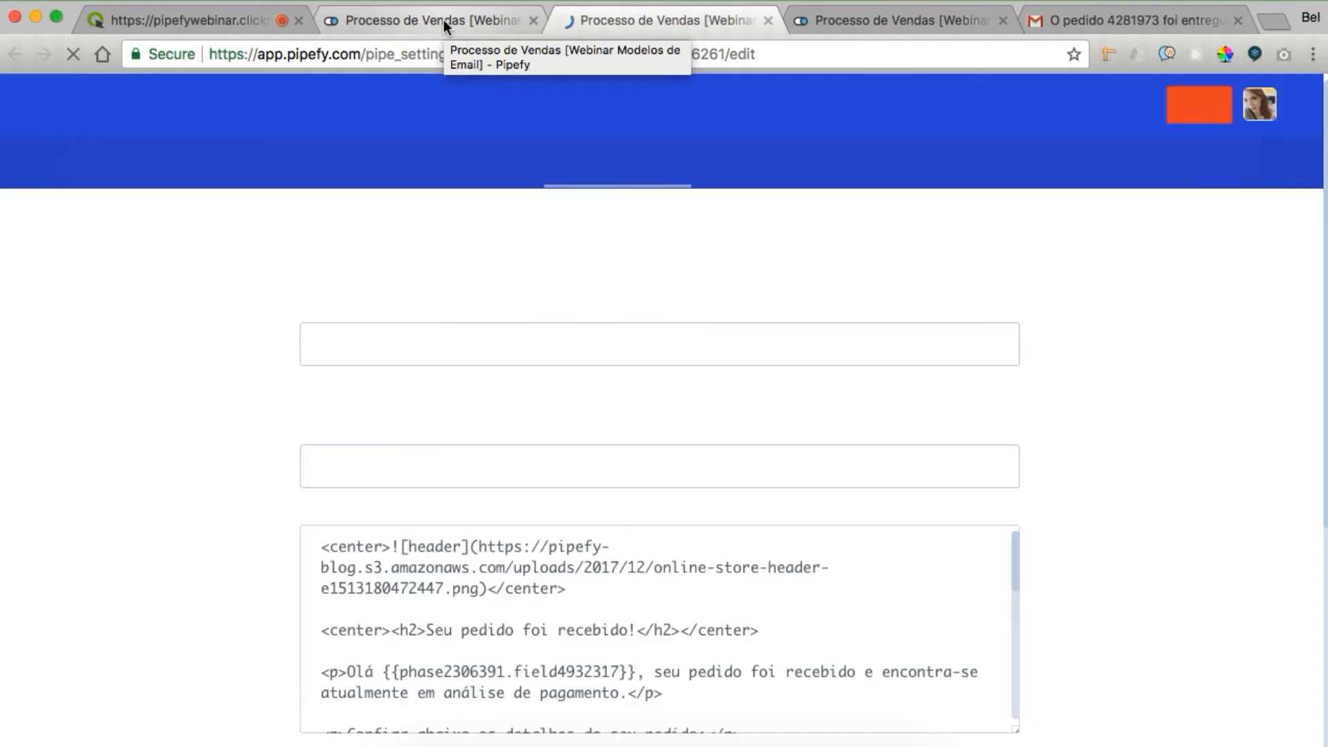
Add the missing '/' to the </li> tags from the first item through Endereço de entrega
scroll(410, 609, "down", 3)
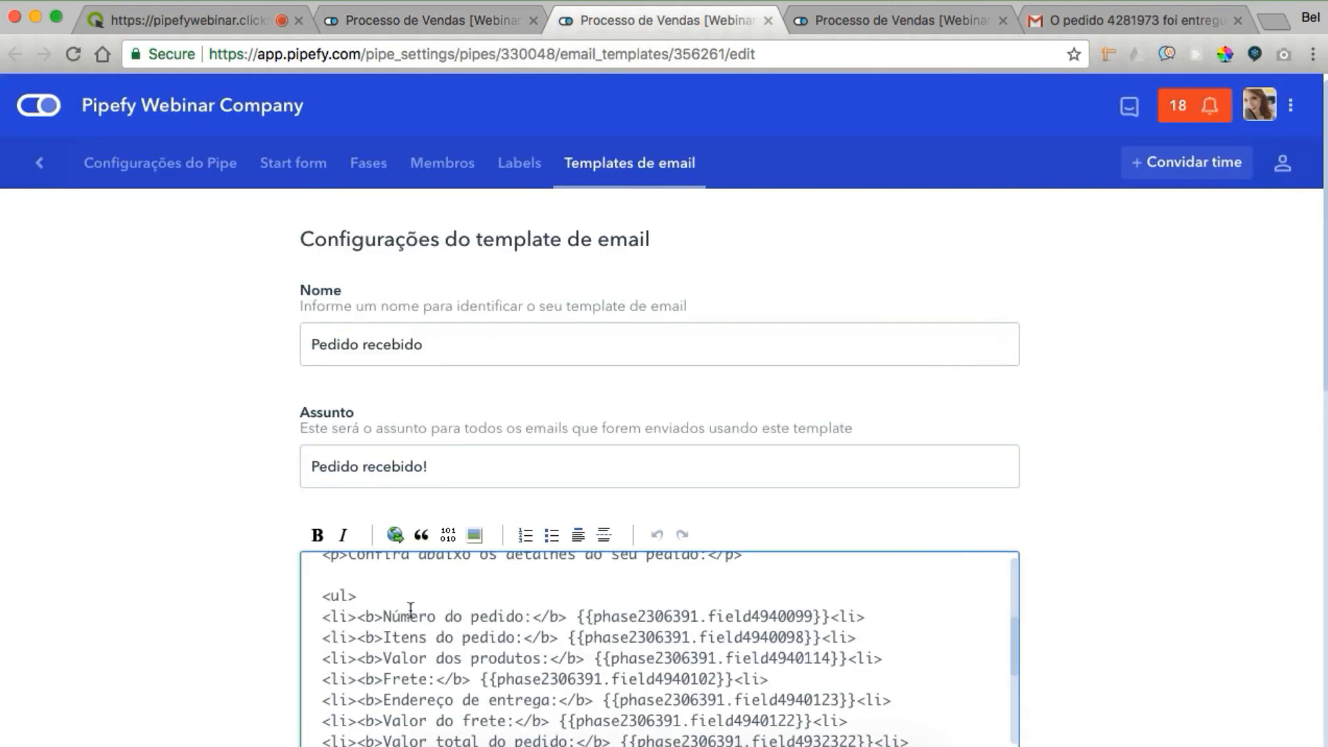
left_click(840, 616)
type("/")
left_click(831, 637)
type("/")
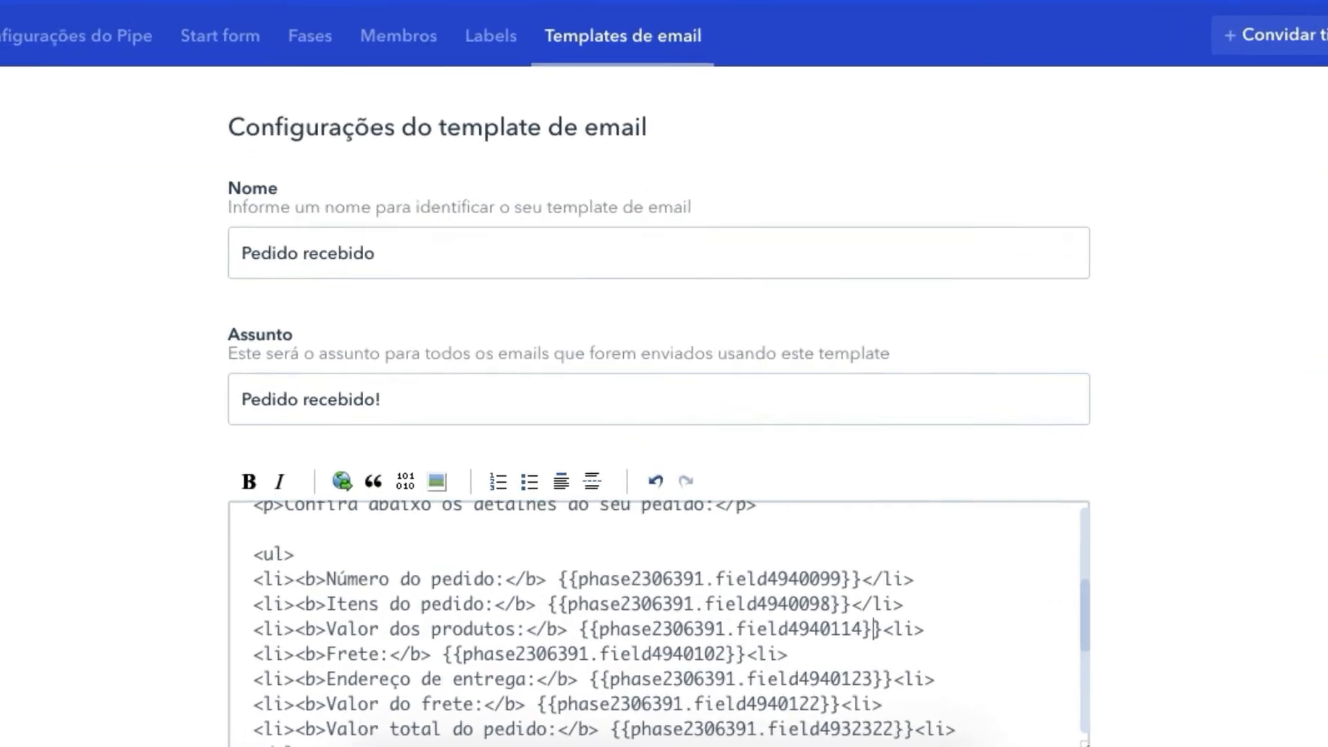
left_click(855, 658)
type("/")
key("Left")
key("Left")
key("Left")
key("Right")
type("/")
key("Down")
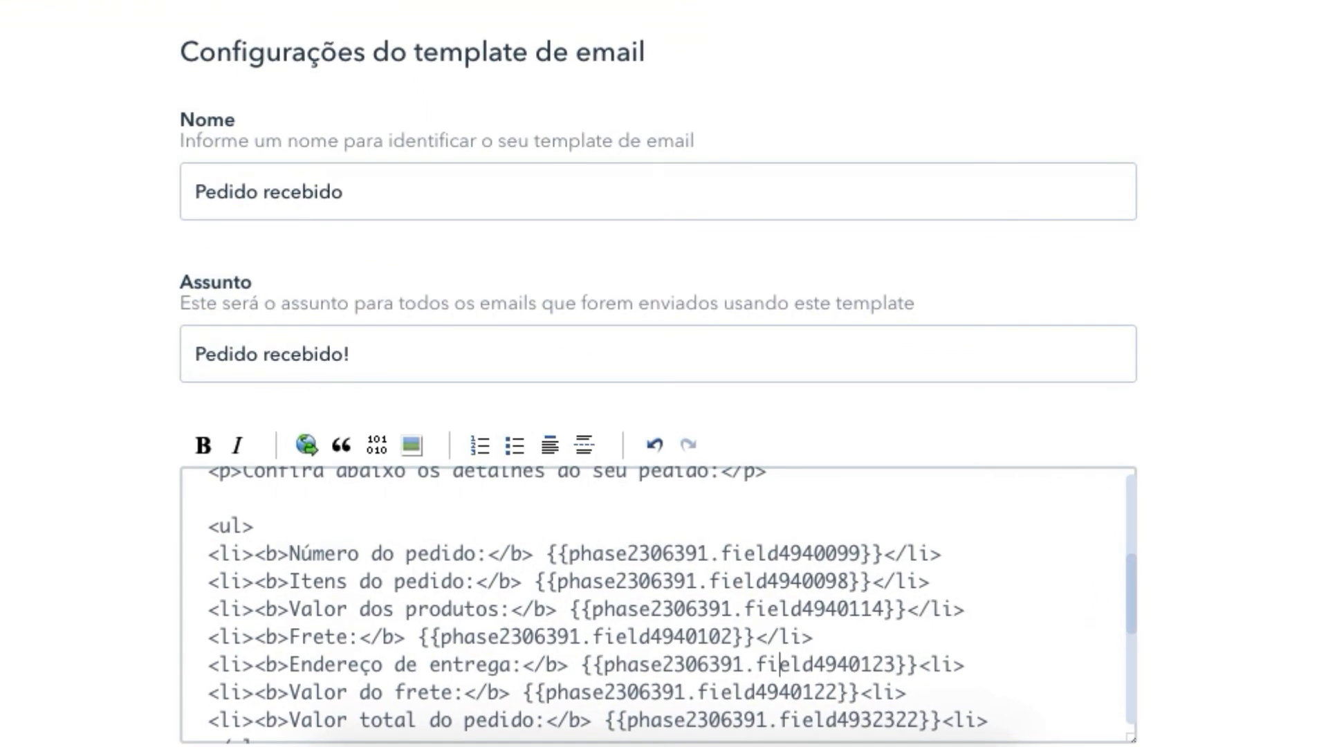
left_click(931, 665)
type("/")
scroll(1014, 646, "down", 1)
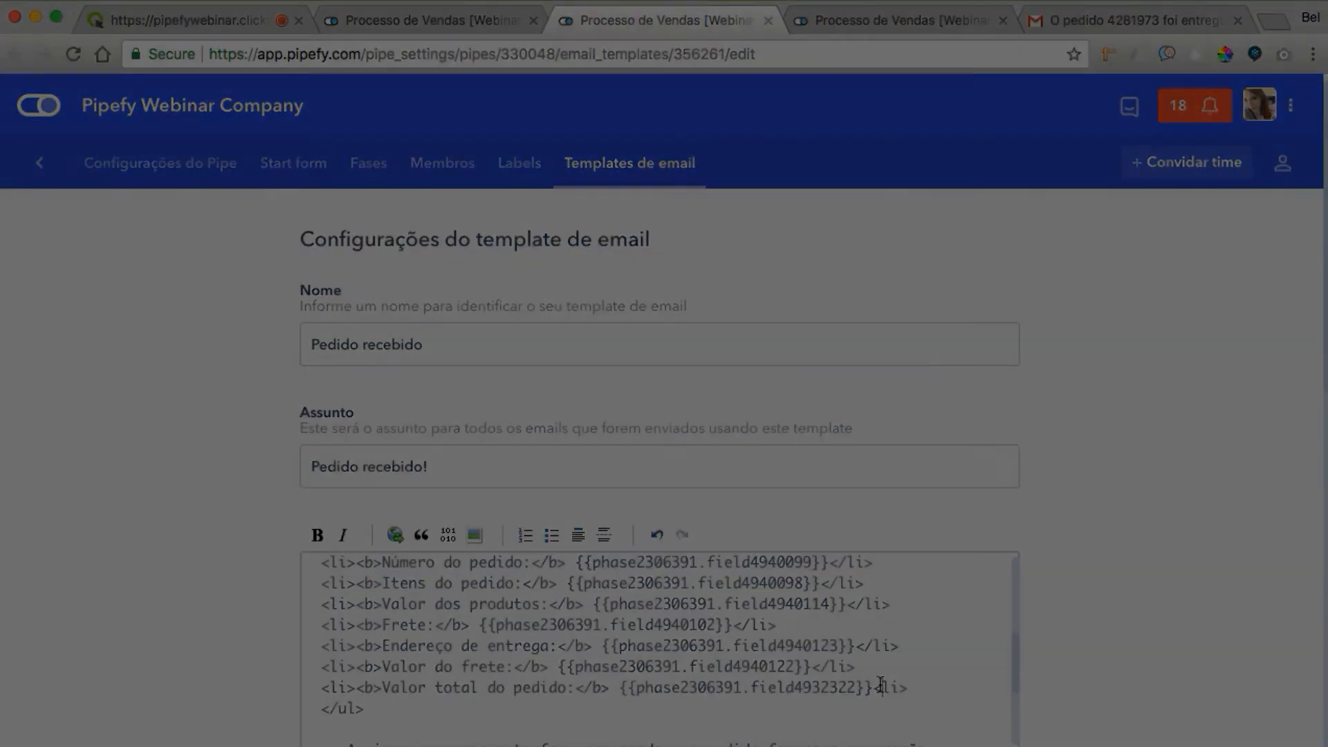